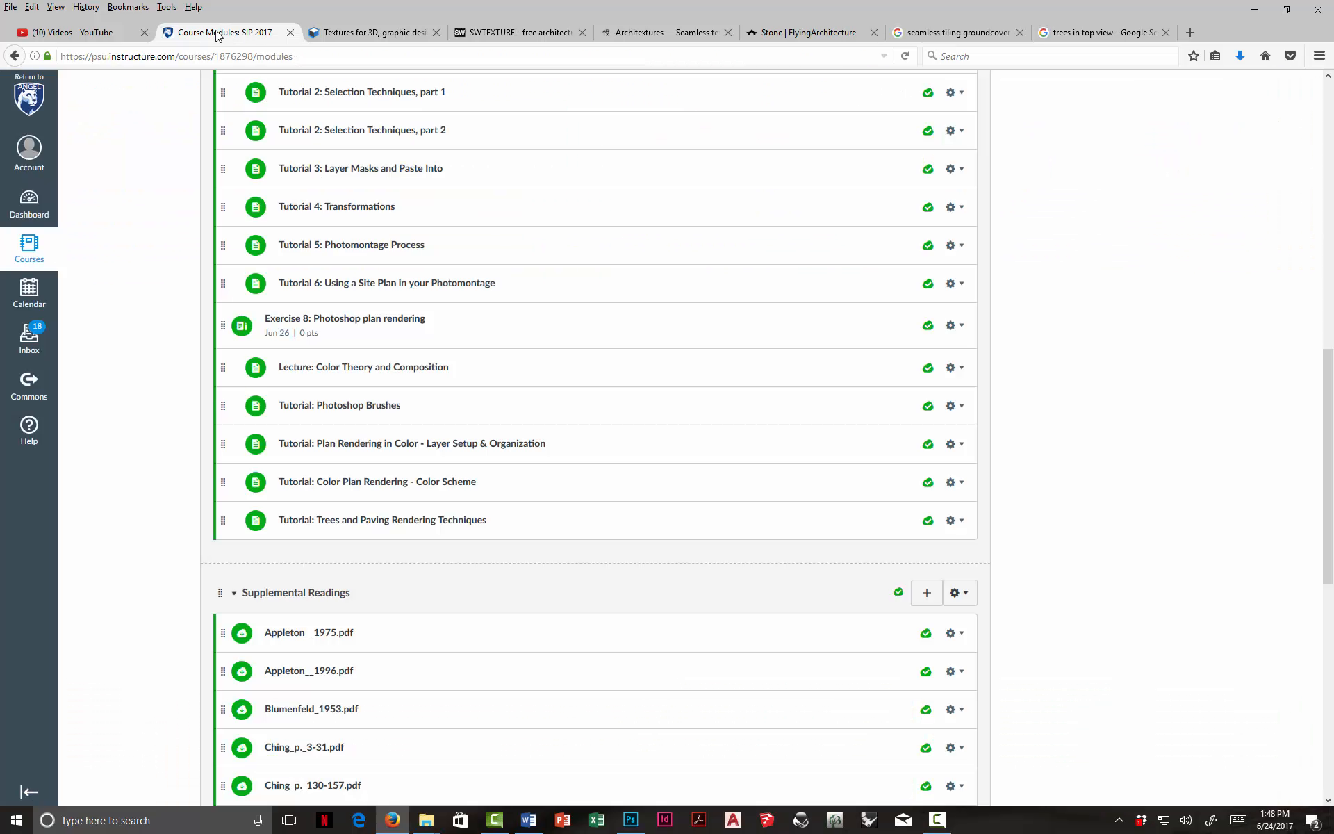
Step: Look through the Textures.com, SWTEXTURE, Architextures and FlyingArchitecture sites and the image results for seamless tiling groundcover textures
{"action": "left_click", "coordinate": [333, 33]}
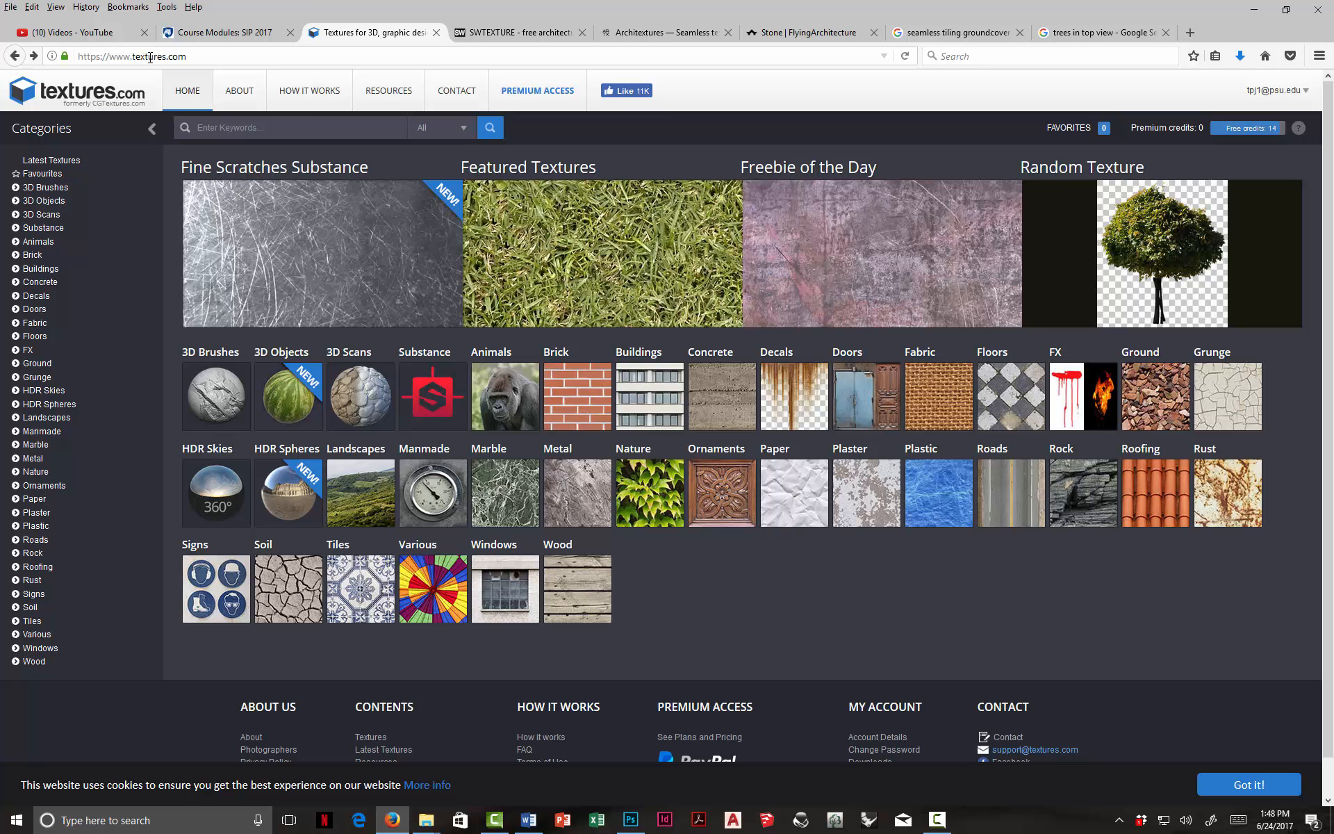
{"action": "left_click", "coordinate": [545, 35]}
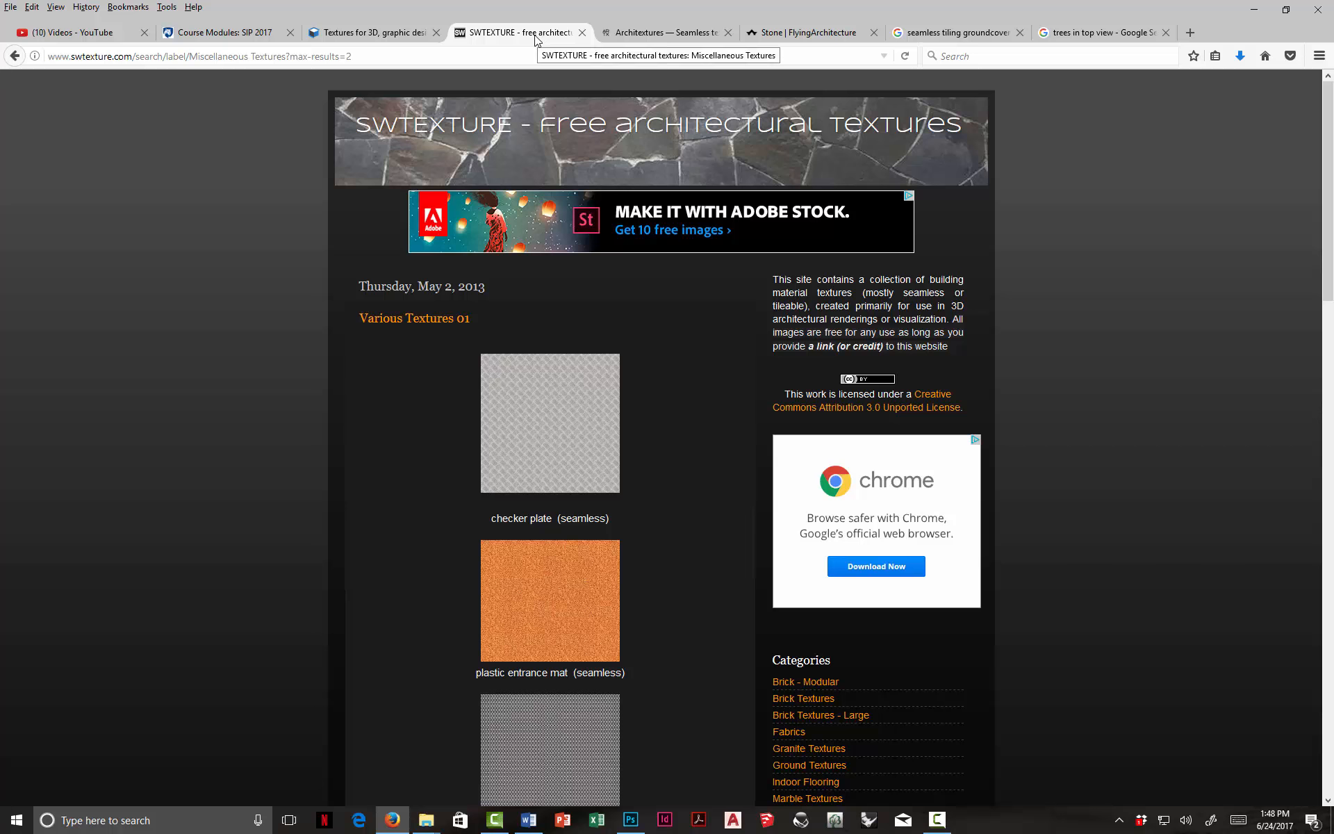
{"action": "left_click", "coordinate": [647, 34]}
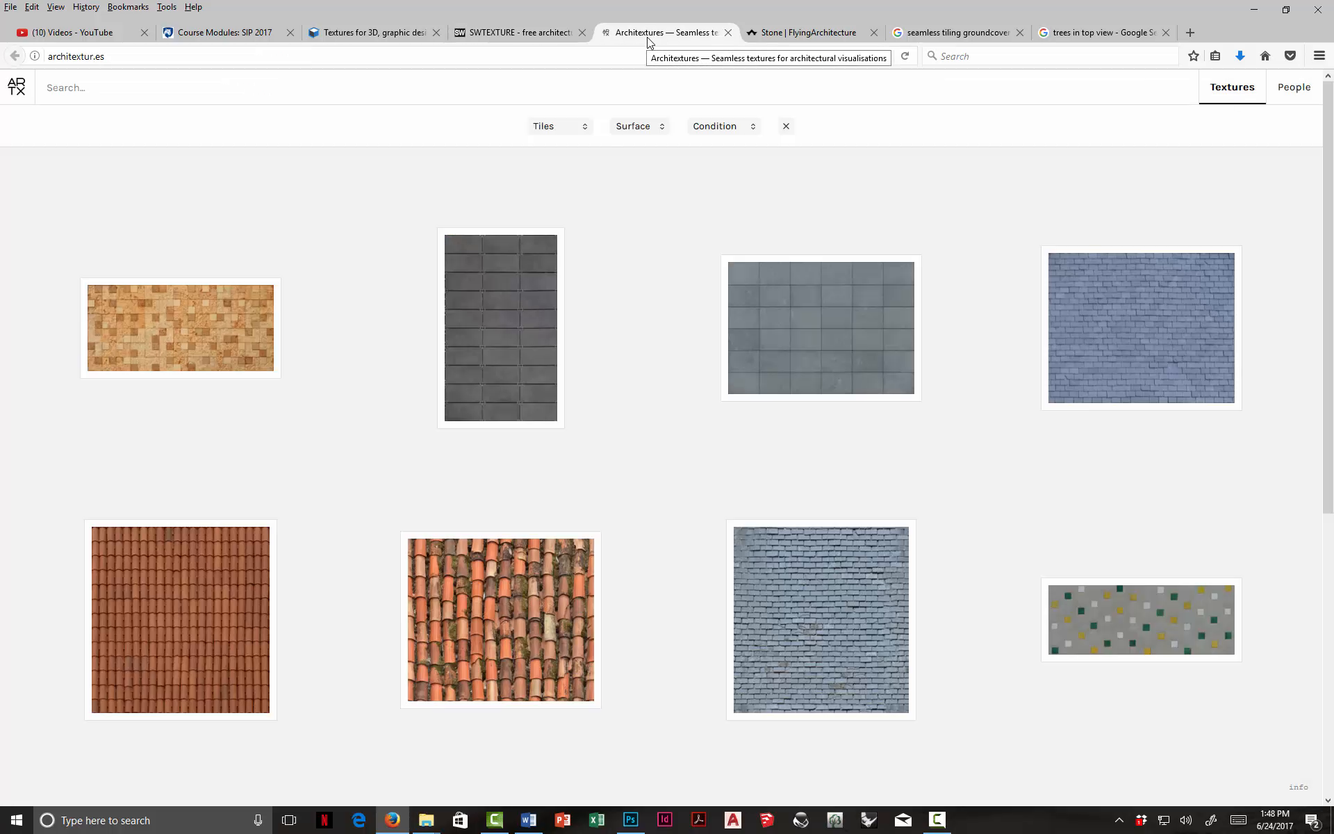
{"action": "left_click", "coordinate": [784, 42]}
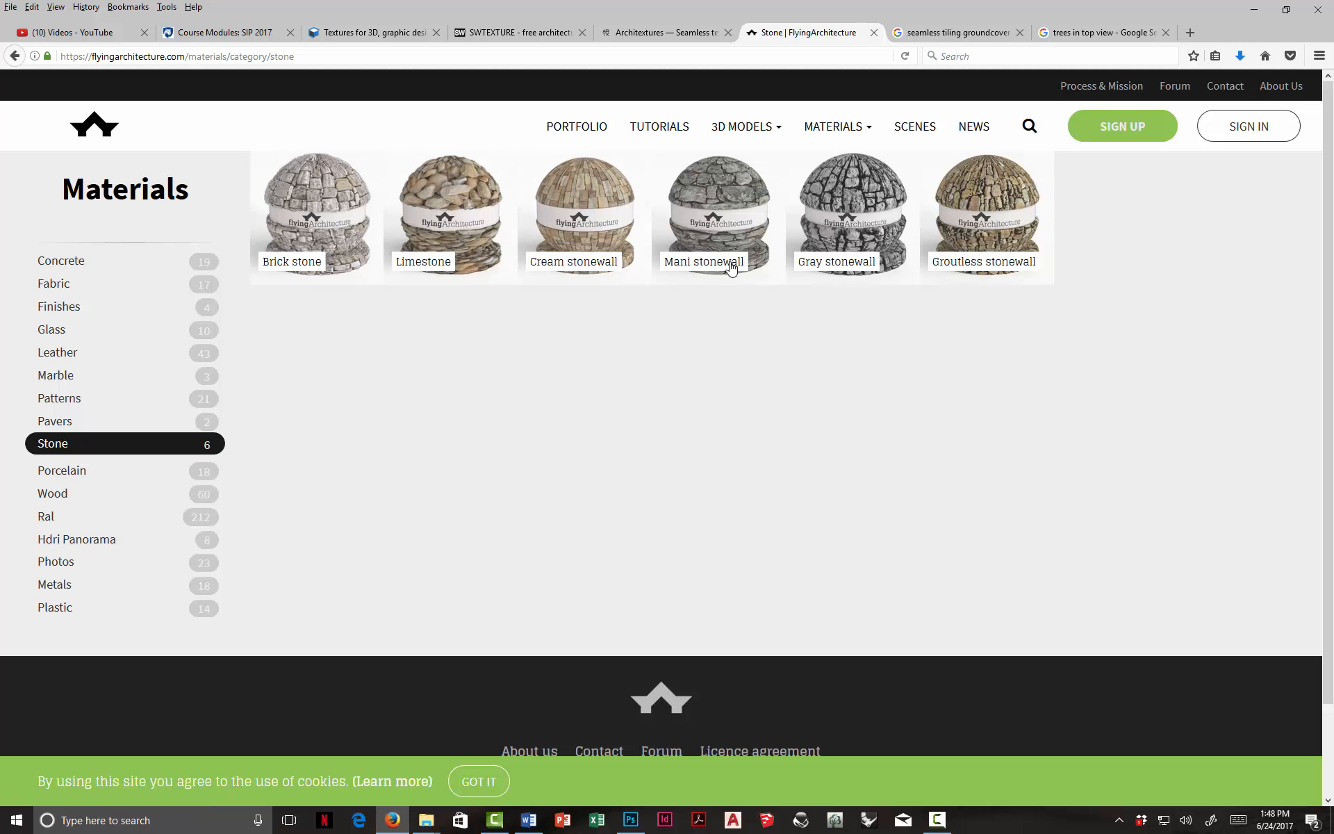
{"action": "left_click", "coordinate": [928, 33]}
{"action": "scroll", "coordinate": [310, 127], "scroll_direction": "up", "scroll_amount": 15}
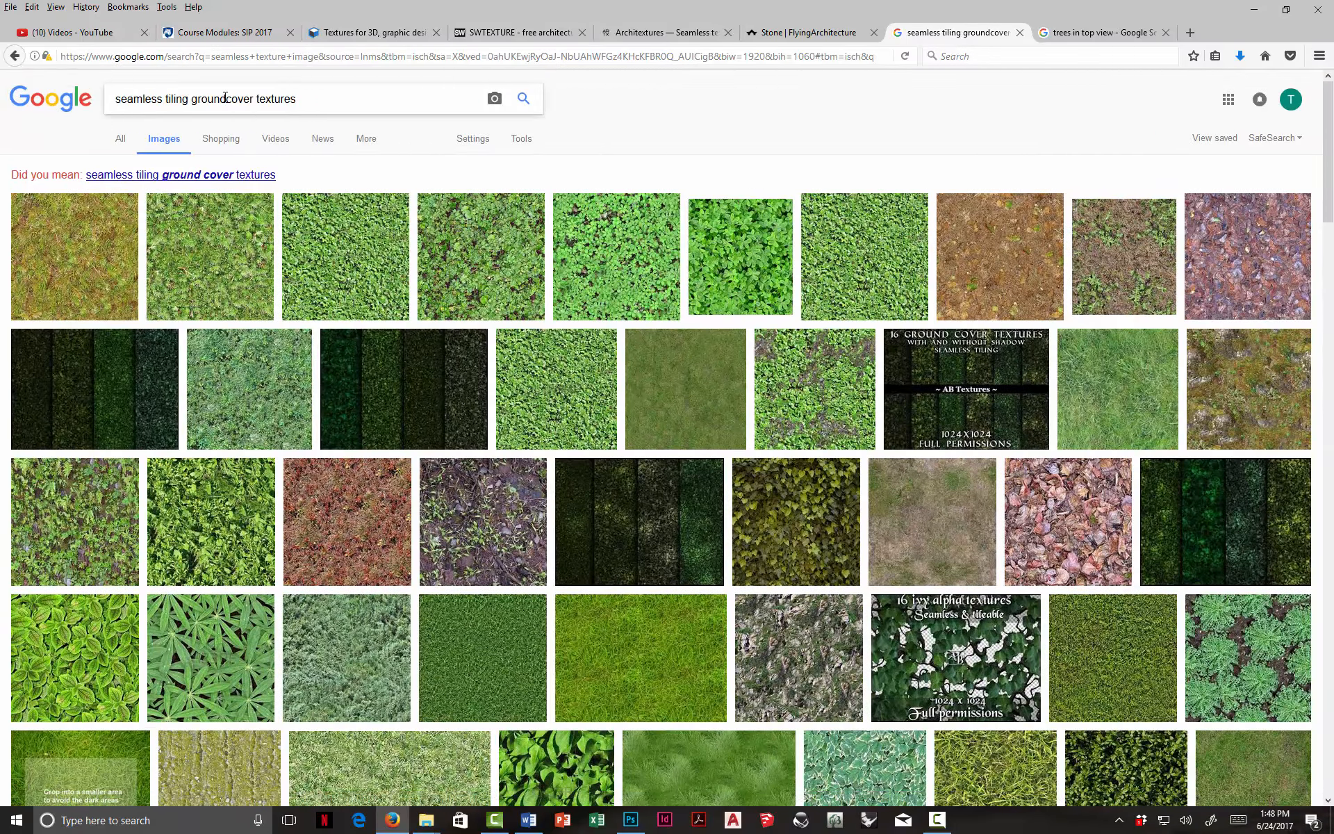
{"action": "scroll", "coordinate": [491, 229], "scroll_direction": "down", "scroll_amount": 15}
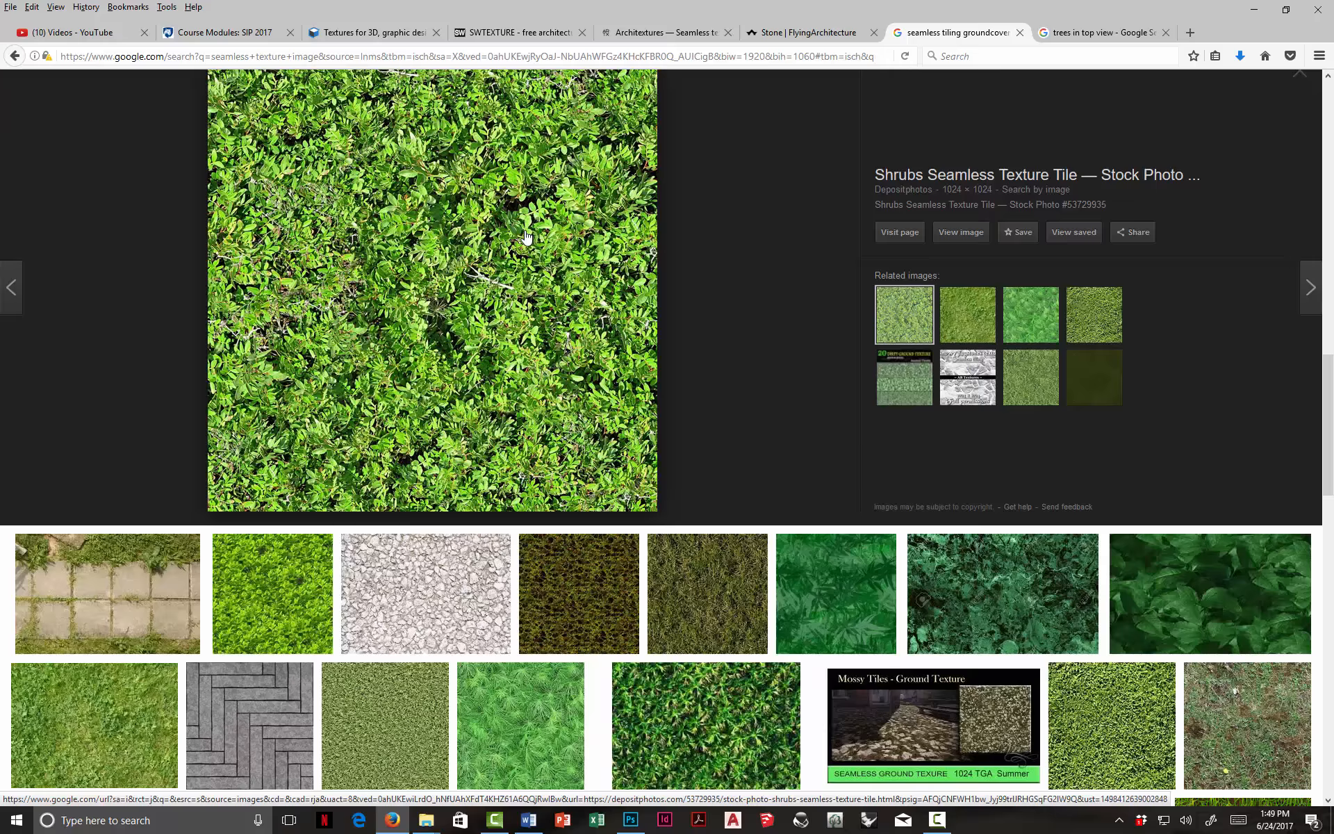
Step: Switch to Photoshop and bring up the Untitled-3 document containing the green shrub texture
{"action": "left_click", "coordinate": [632, 822]}
{"action": "left_click", "coordinate": [1217, 51]}
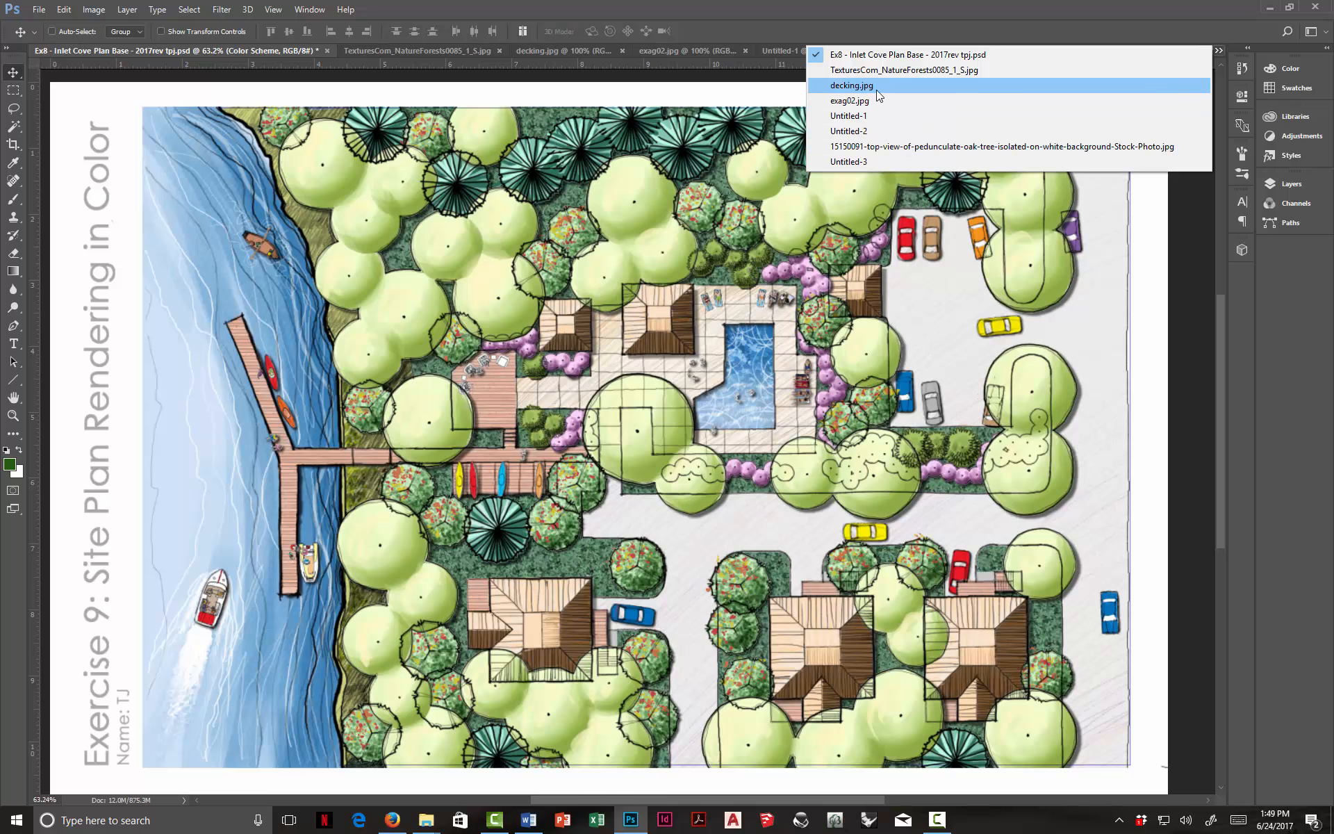
{"action": "left_click", "coordinate": [851, 160]}
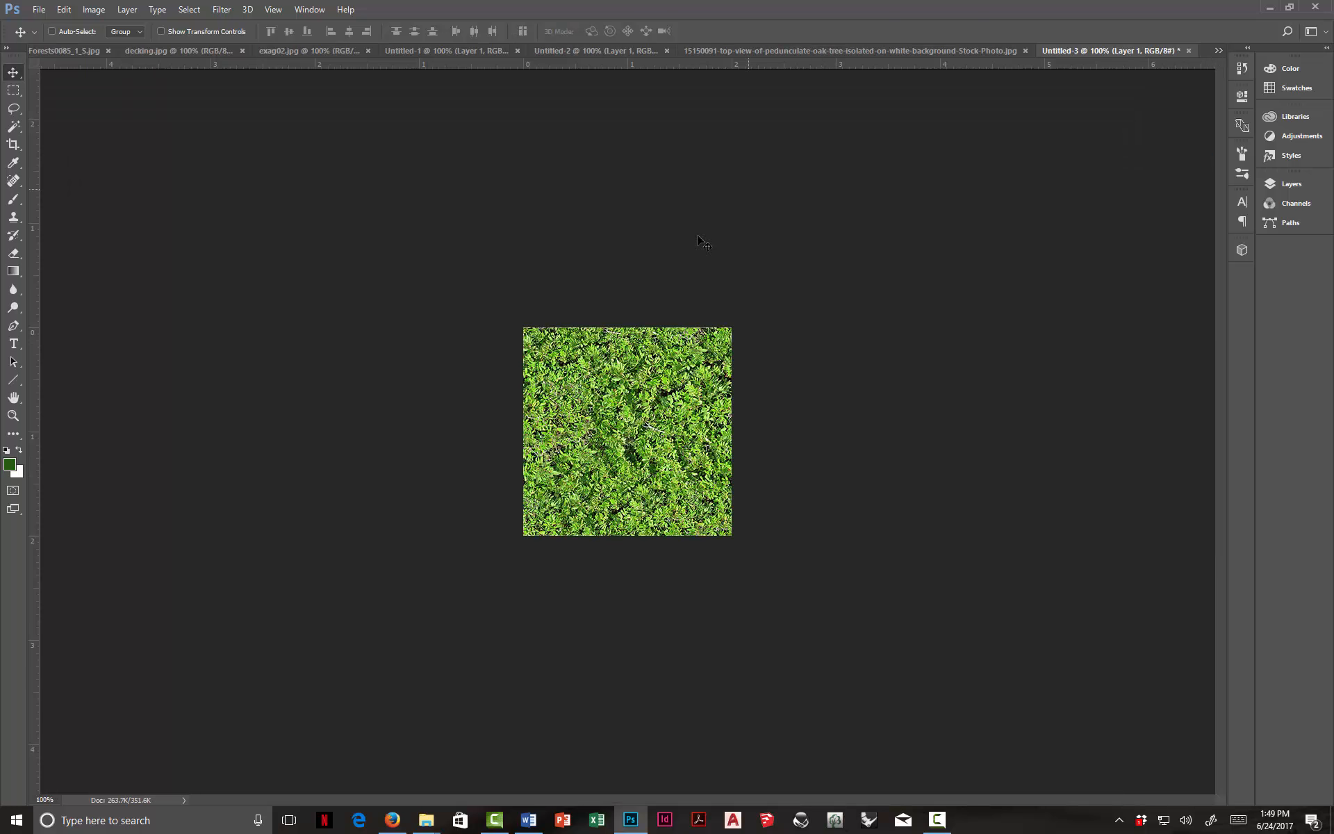
{"action": "scroll", "coordinate": [699, 240], "scroll_direction": "up", "scroll_amount": 4}
{"action": "scroll", "coordinate": [535, 348], "scroll_direction": "down", "scroll_amount": 3}
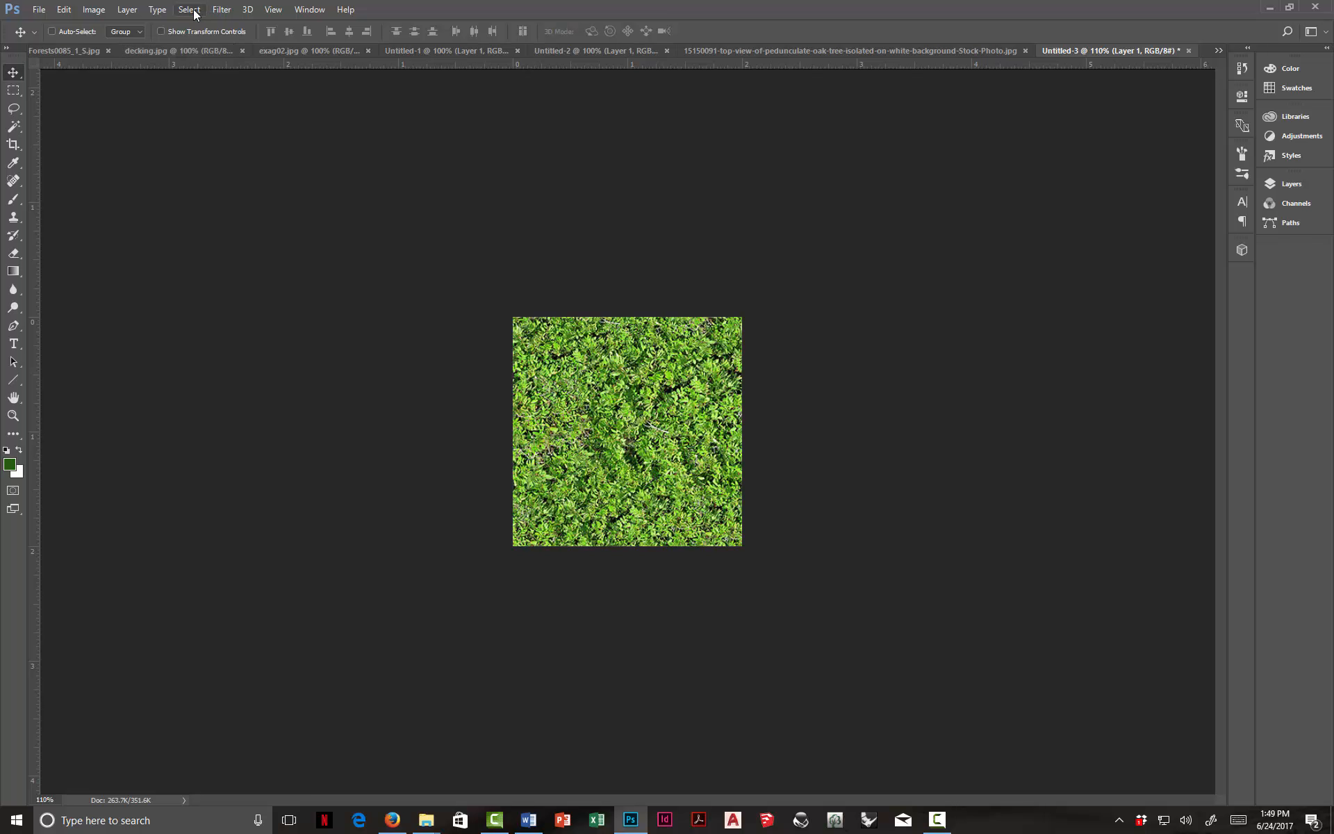
Step: Preview a wrap-around Offset of about -143 pixels horizontally and +432 pixels vertically on the shrub texture, then cancel the filter
{"action": "left_click", "coordinate": [222, 10]}
{"action": "mouse_move", "coordinate": [234, 286]}
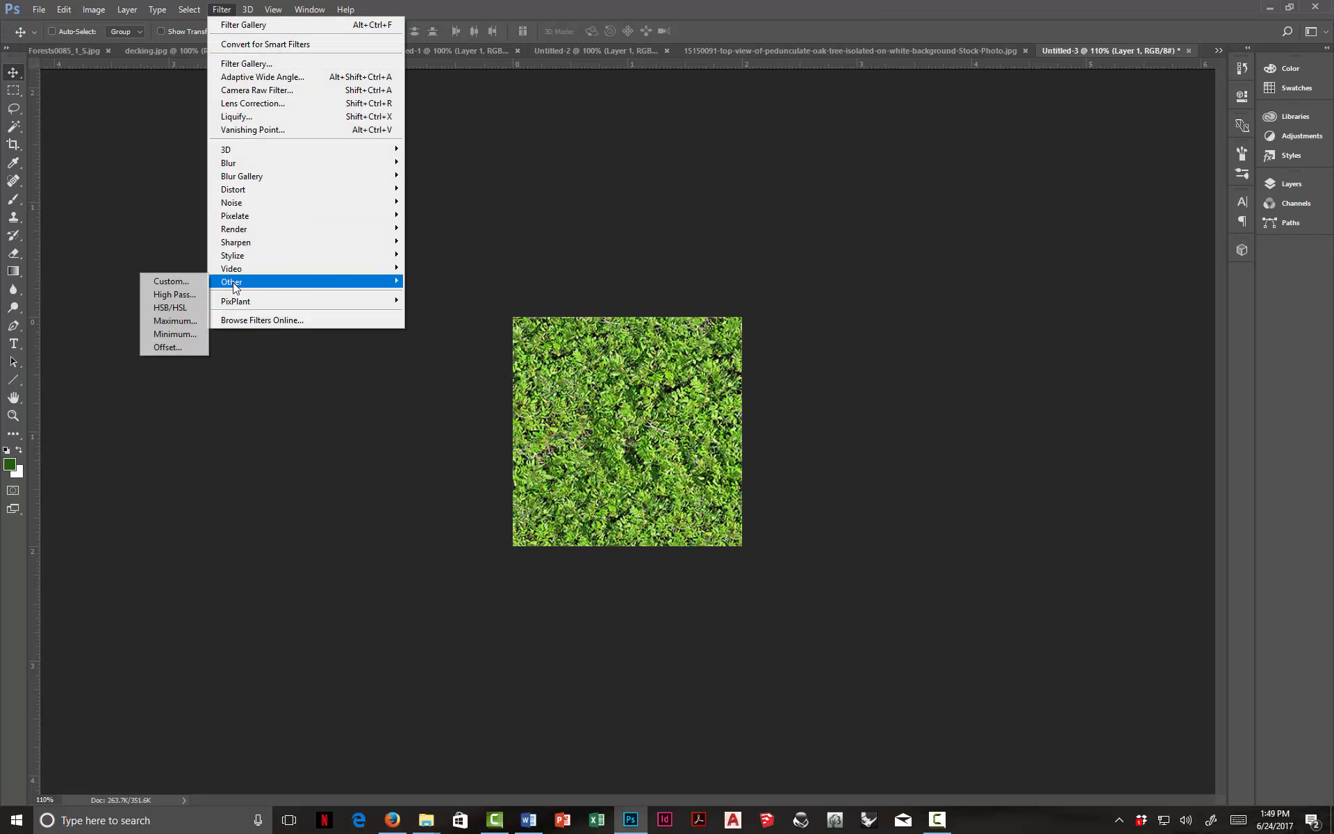
{"action": "left_click", "coordinate": [186, 347]}
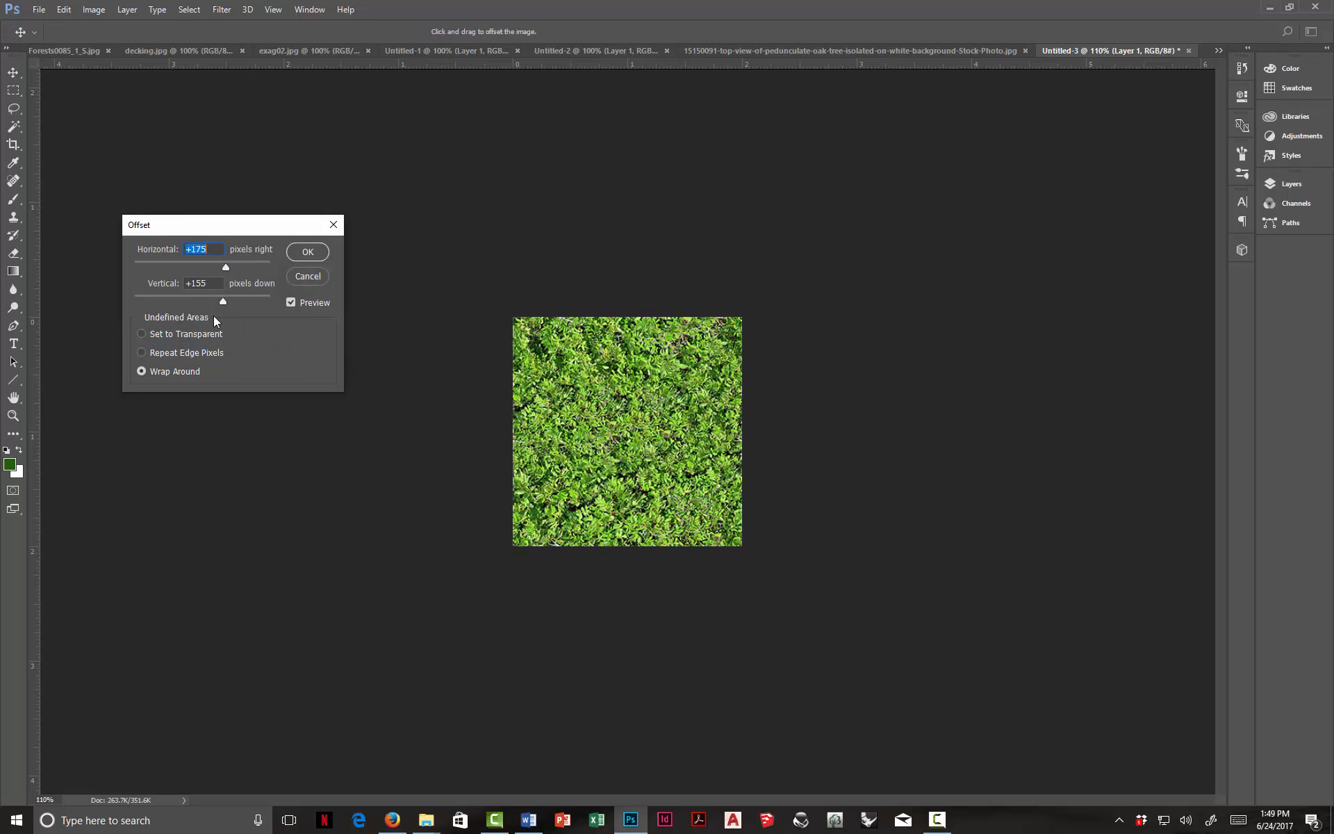
{"action": "left_click_drag", "start_coordinate": [248, 231], "coordinate": [264, 193]}
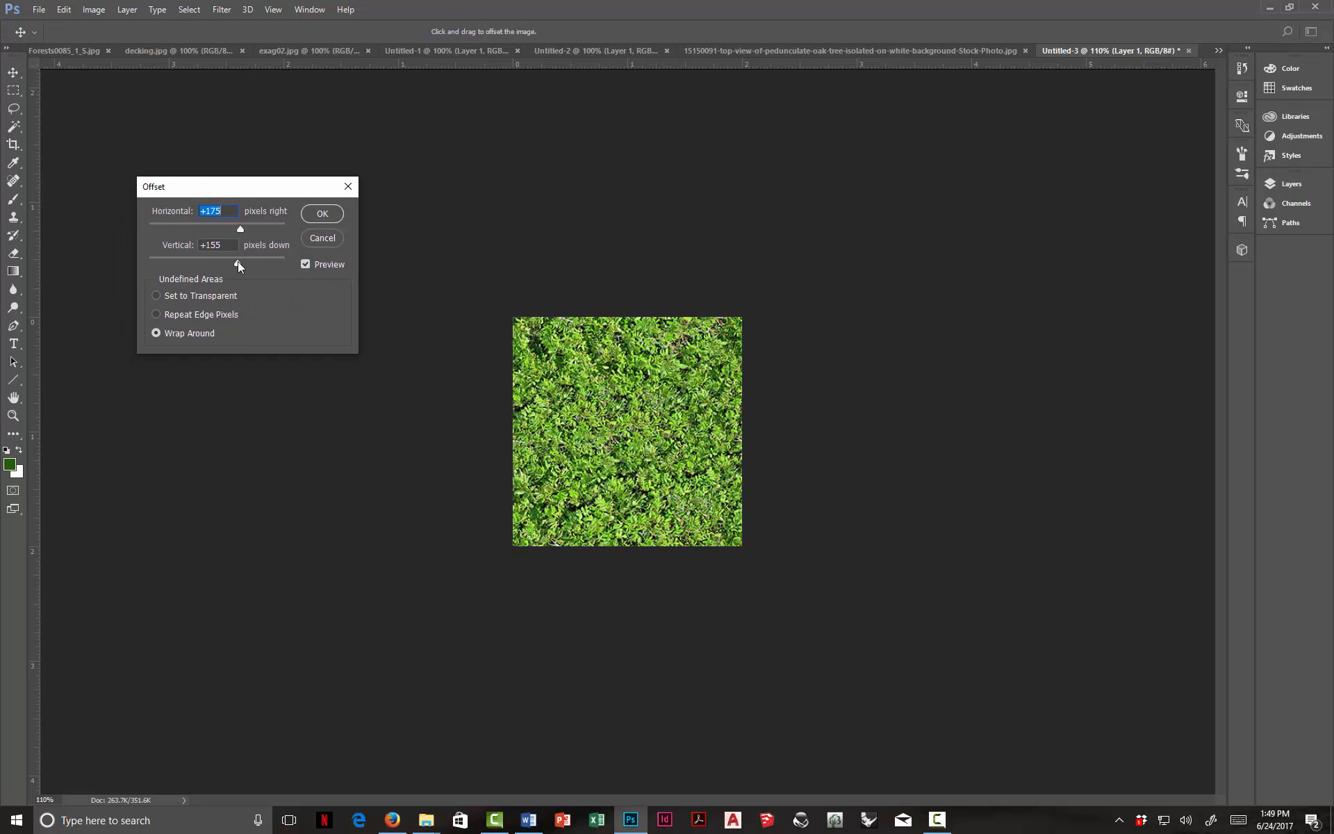
{"action": "left_click_drag", "start_coordinate": [238, 261], "coordinate": [199, 228]}
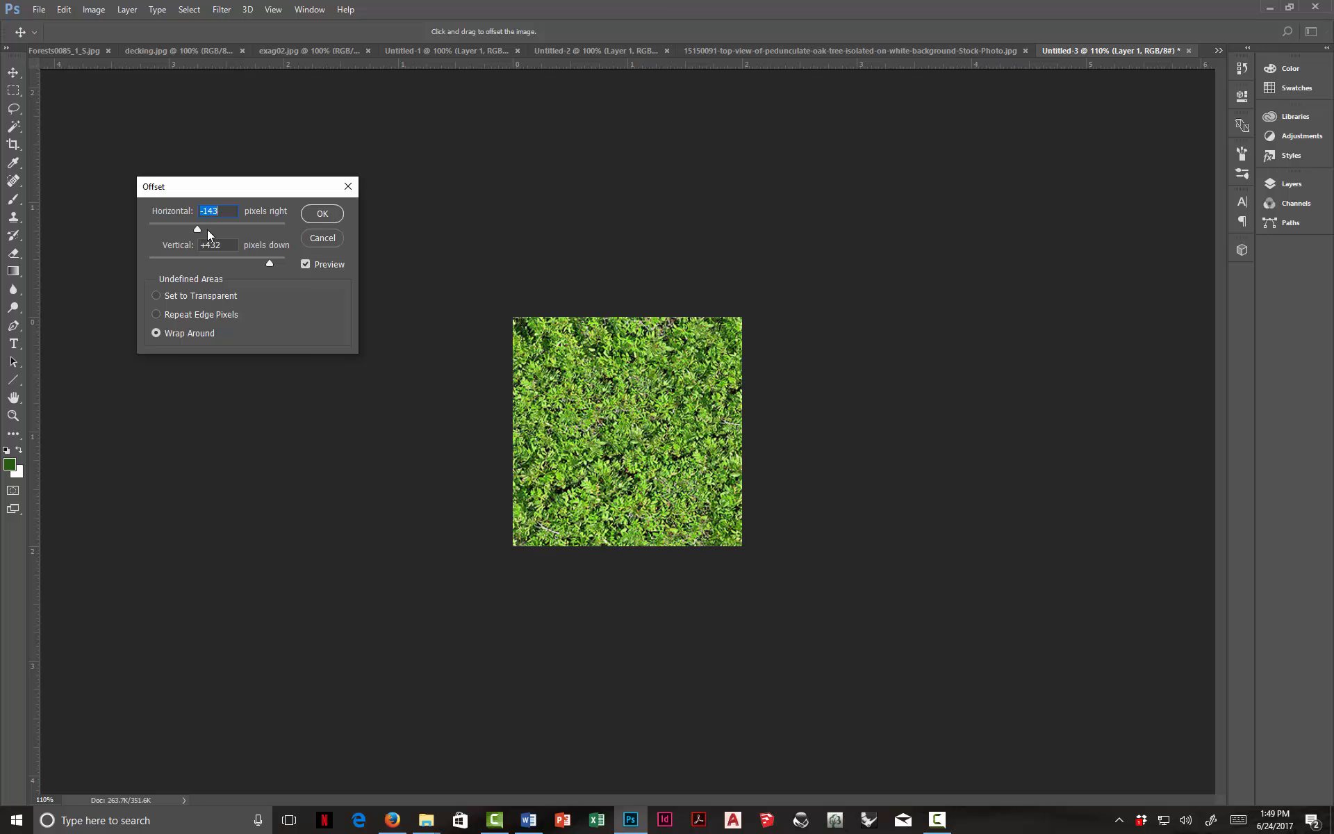
{"action": "left_click", "coordinate": [322, 237]}
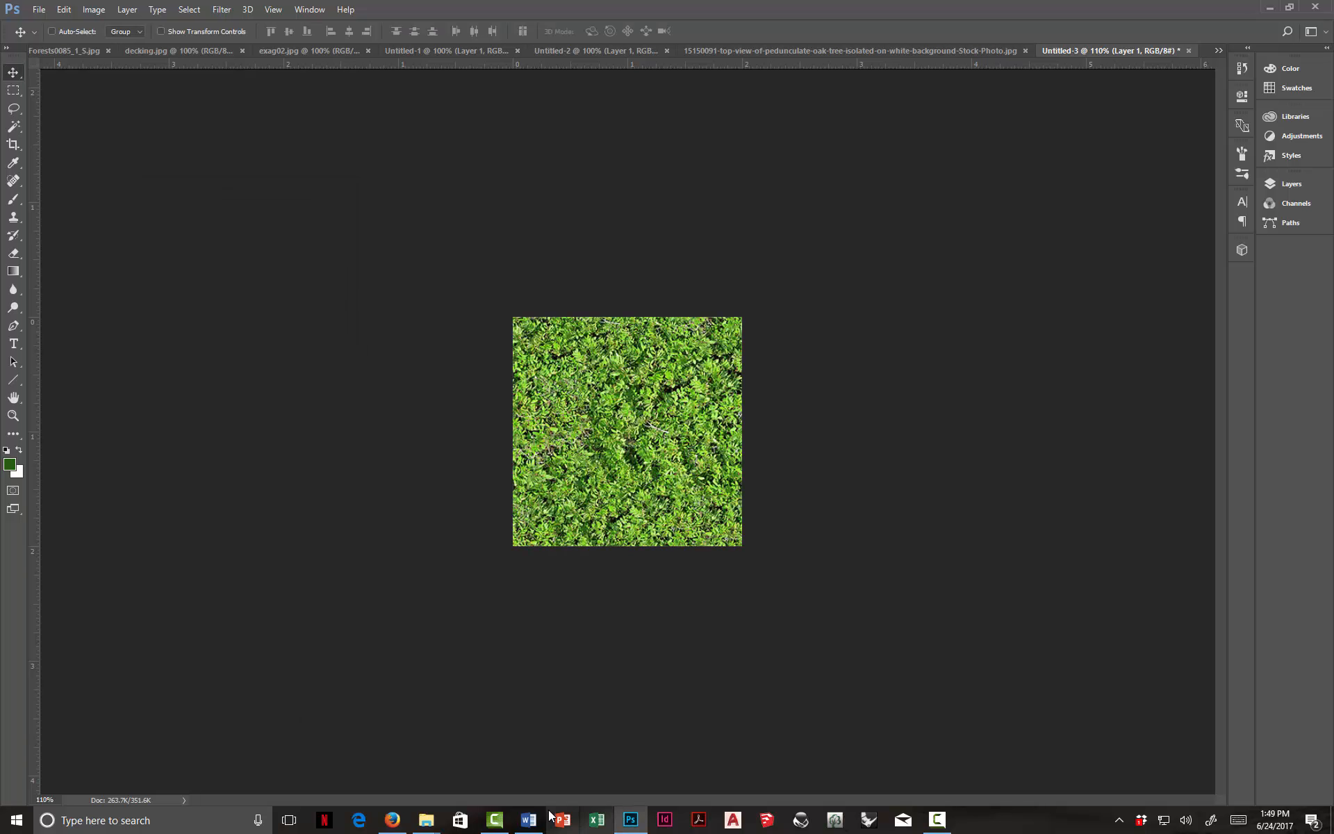
Step: Switch to Firefox and copy the 123RF forest tiles image of oak green leaves from the groundcover image results
{"action": "left_click", "coordinate": [393, 820]}
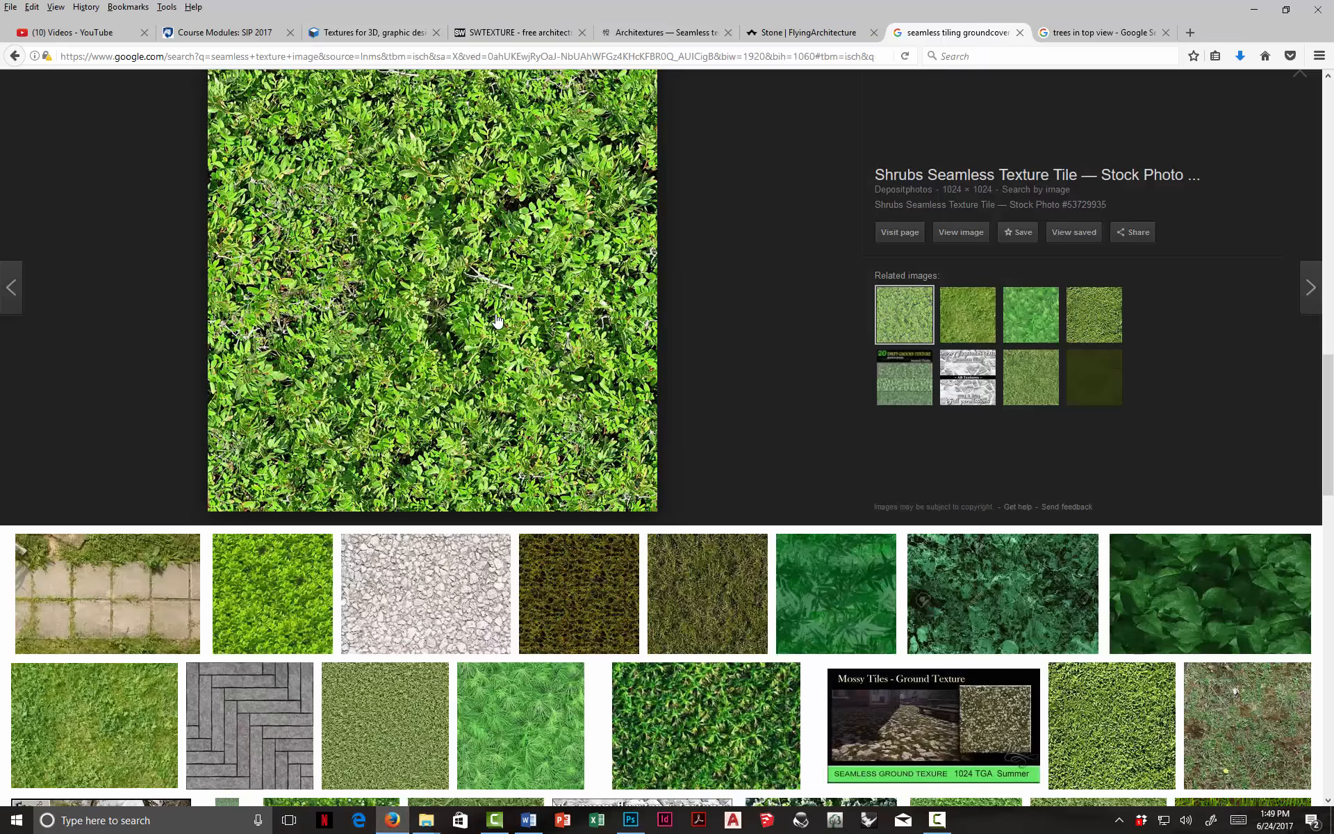
{"action": "scroll", "coordinate": [485, 336], "scroll_direction": "down", "scroll_amount": 10}
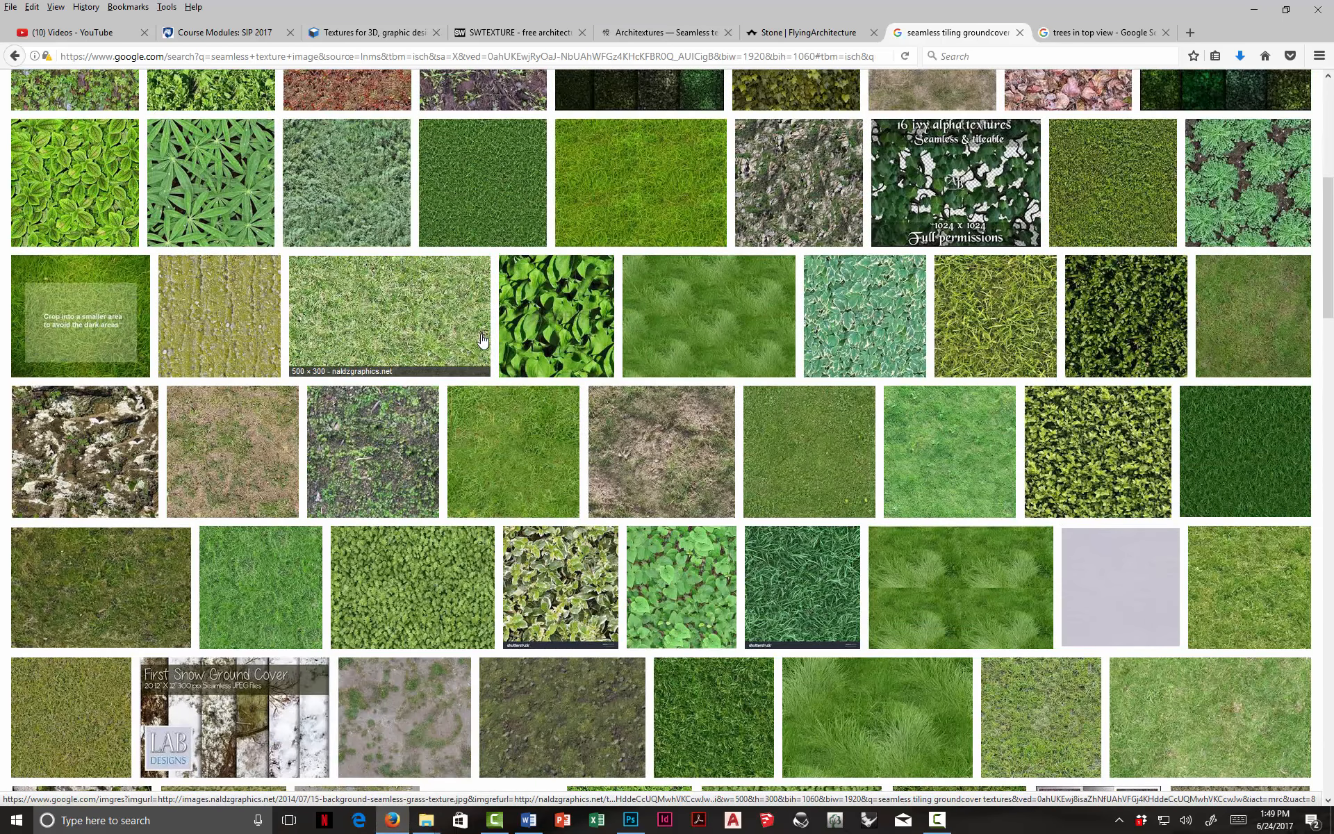
{"action": "scroll", "coordinate": [478, 351], "scroll_direction": "up", "scroll_amount": 7}
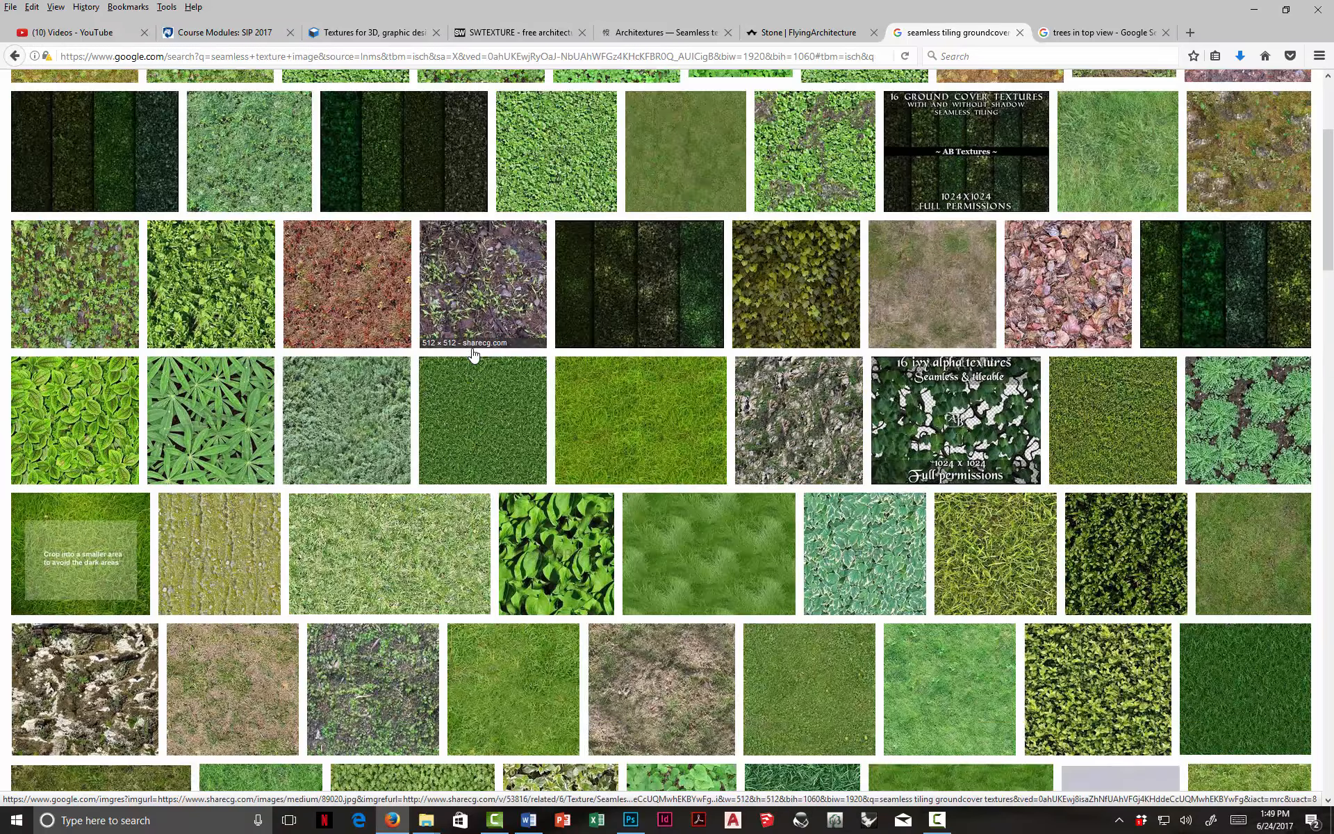
{"action": "scroll", "coordinate": [472, 356], "scroll_direction": "down", "scroll_amount": 10}
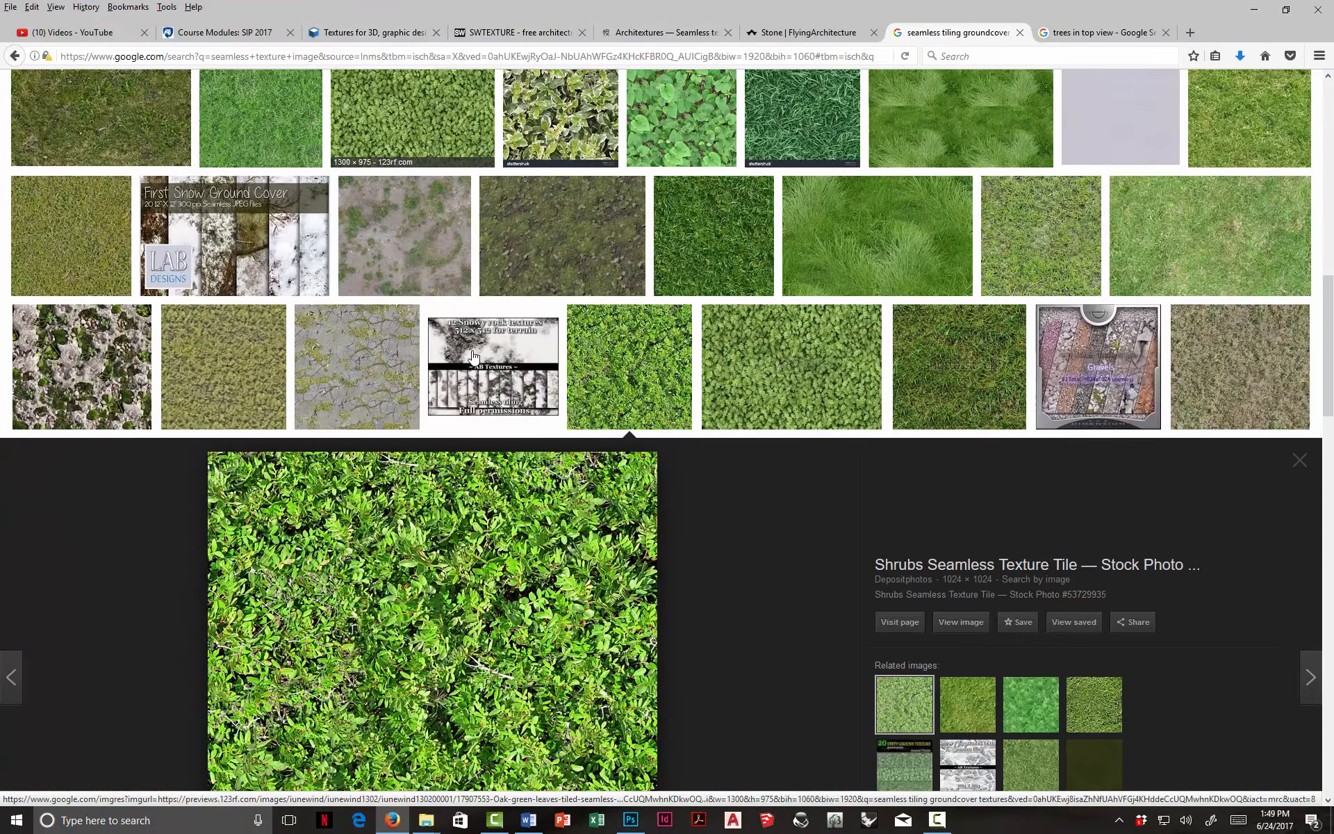
{"action": "scroll", "coordinate": [472, 356], "scroll_direction": "down", "scroll_amount": 1}
{"action": "left_click", "coordinate": [789, 334]}
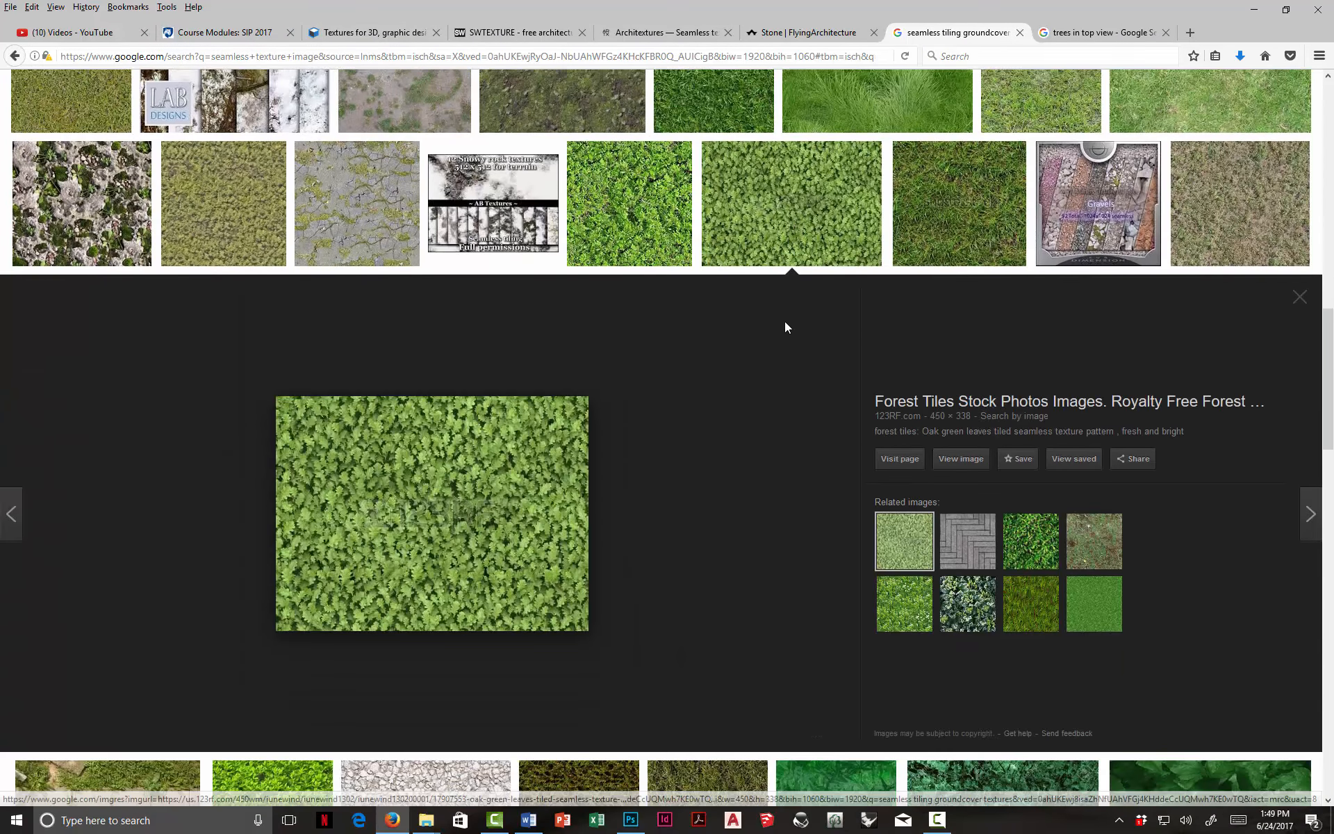
{"action": "right_click", "coordinate": [499, 438]}
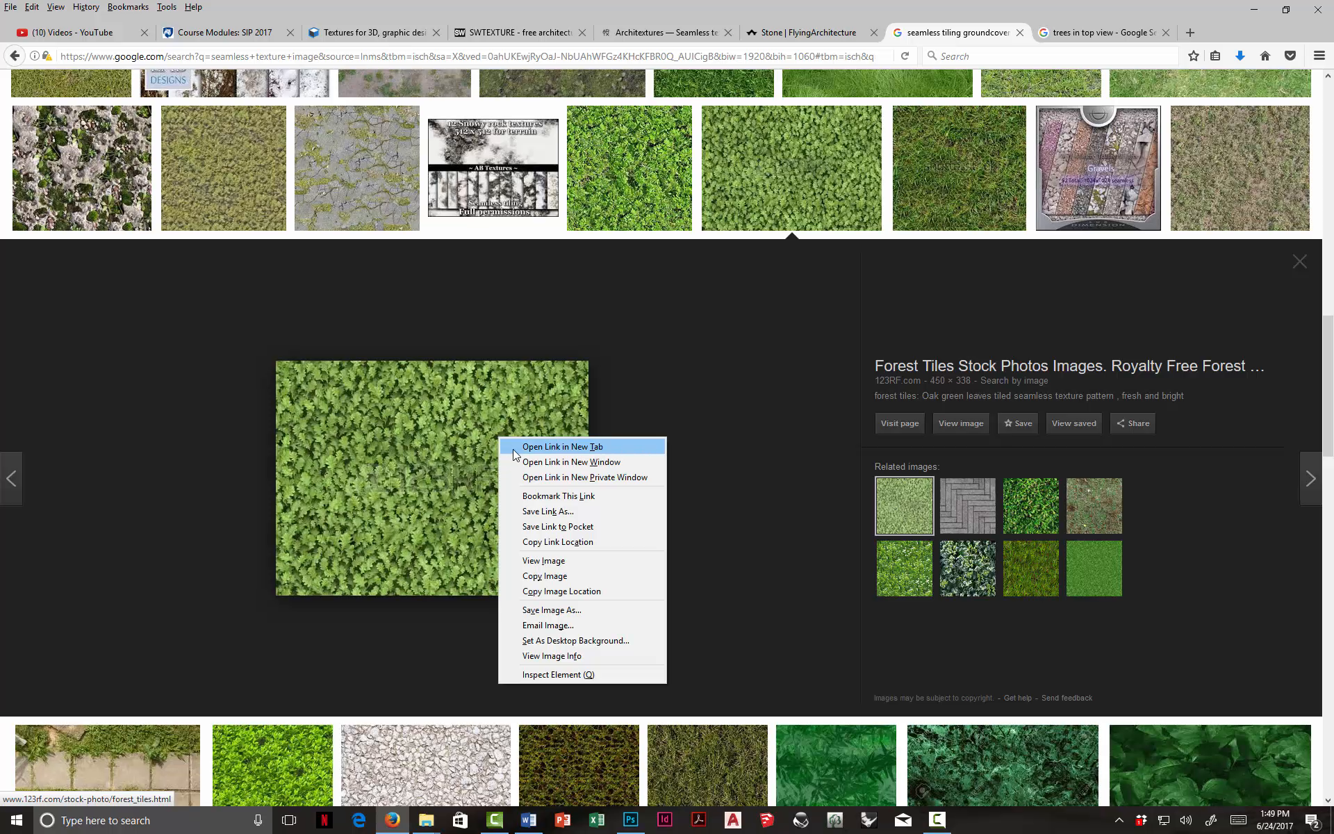
{"action": "left_click", "coordinate": [558, 576]}
Step: Switch to Photoshop and paste the copied oak leaves texture into a new document with the default clipboard size
{"action": "left_click", "coordinate": [630, 820]}
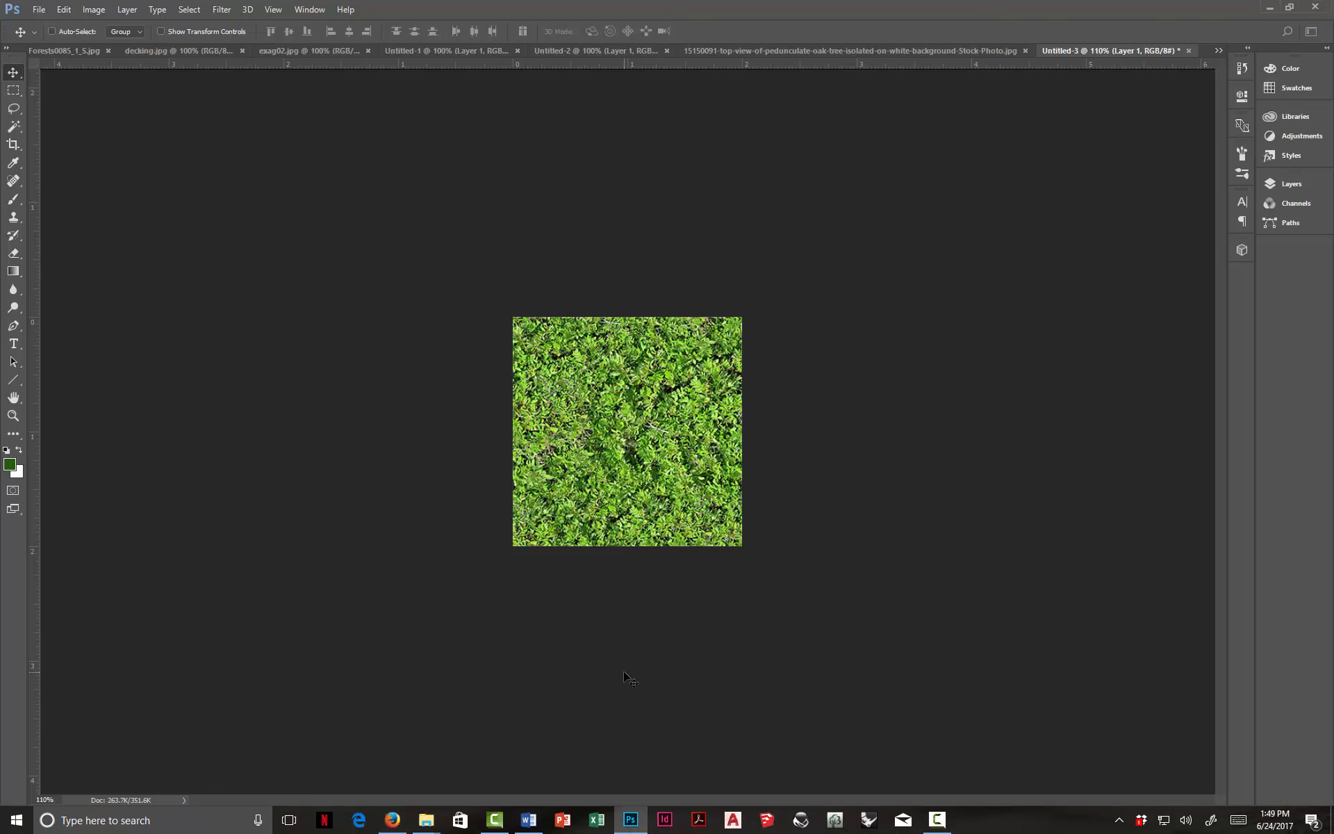
{"action": "key", "text": "ctrl+n"}
{"action": "key", "text": "Return"}
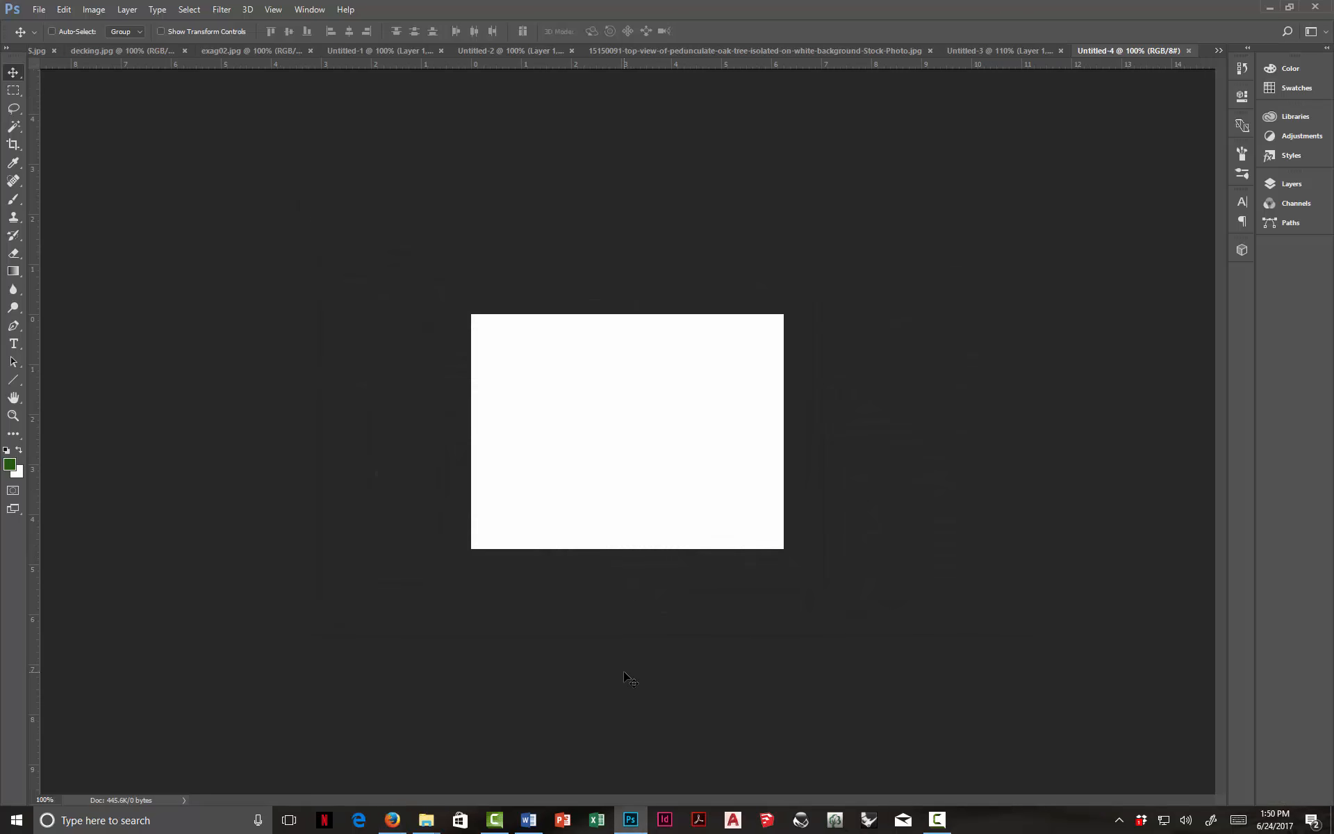
{"action": "key", "text": "ctrl+v"}
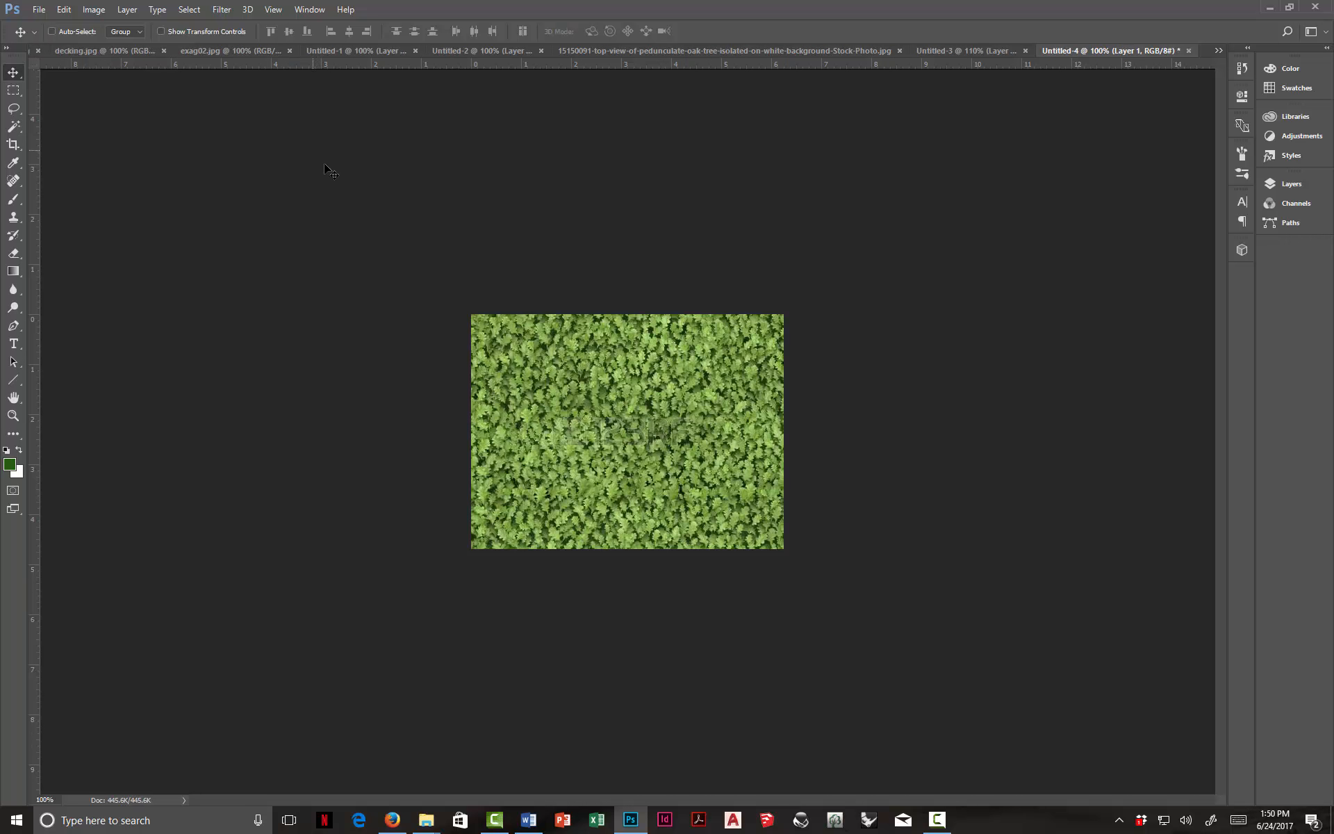
Step: Preview a wrap-around Offset of +175 pixels horizontally and about +287 pixels vertically on the leaves texture, then cancel the filter
{"action": "left_click", "coordinate": [221, 9]}
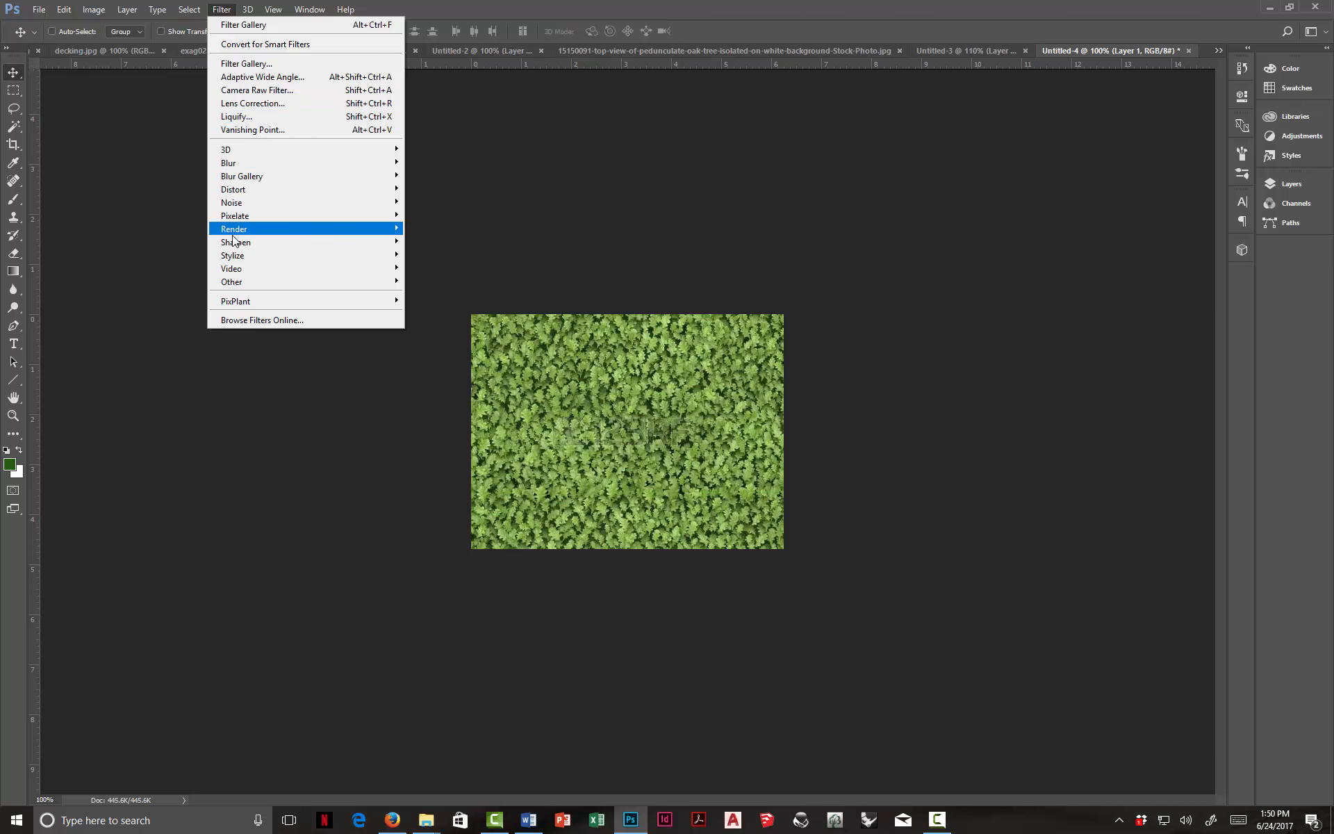
{"action": "mouse_move", "coordinate": [233, 282]}
{"action": "left_click", "coordinate": [176, 350]}
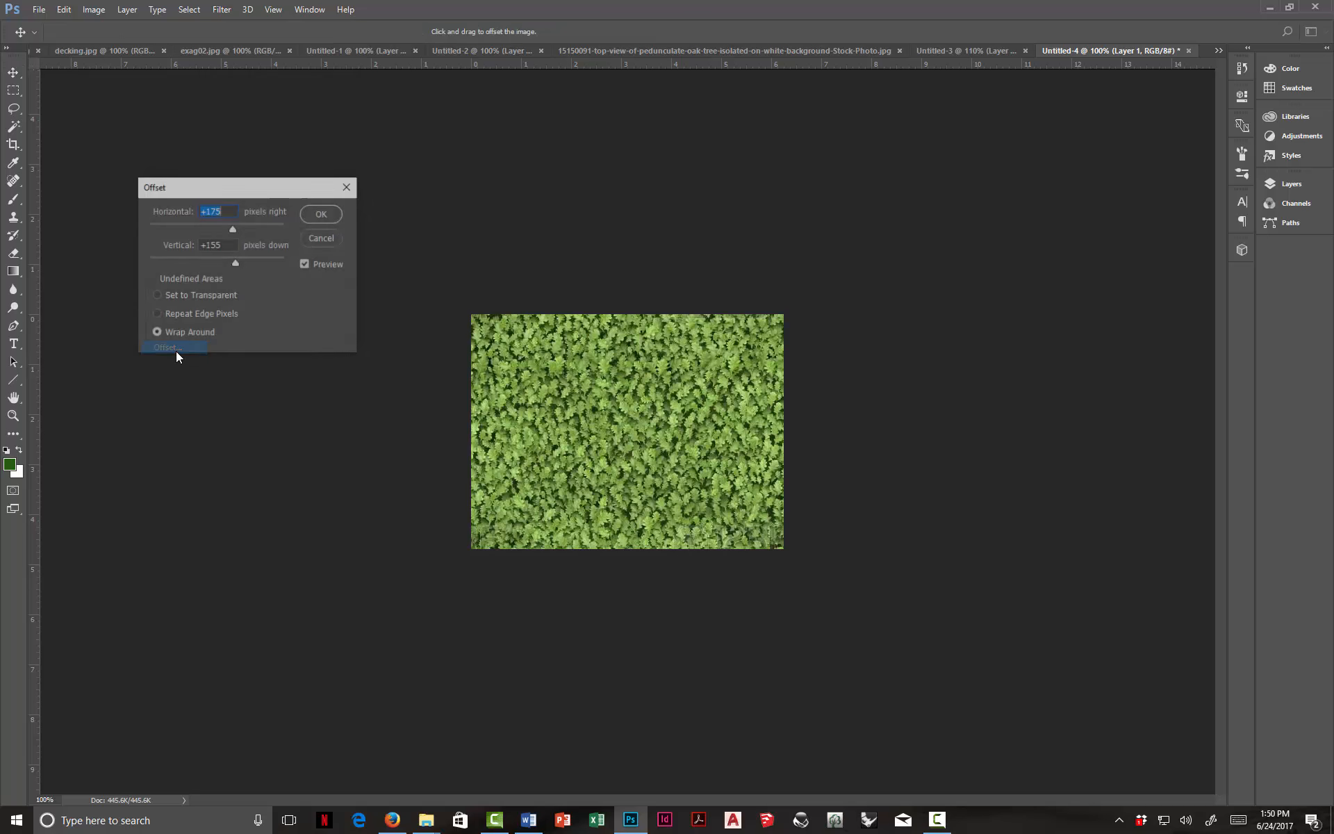
{"action": "left_click_drag", "start_coordinate": [253, 264], "coordinate": [264, 268]}
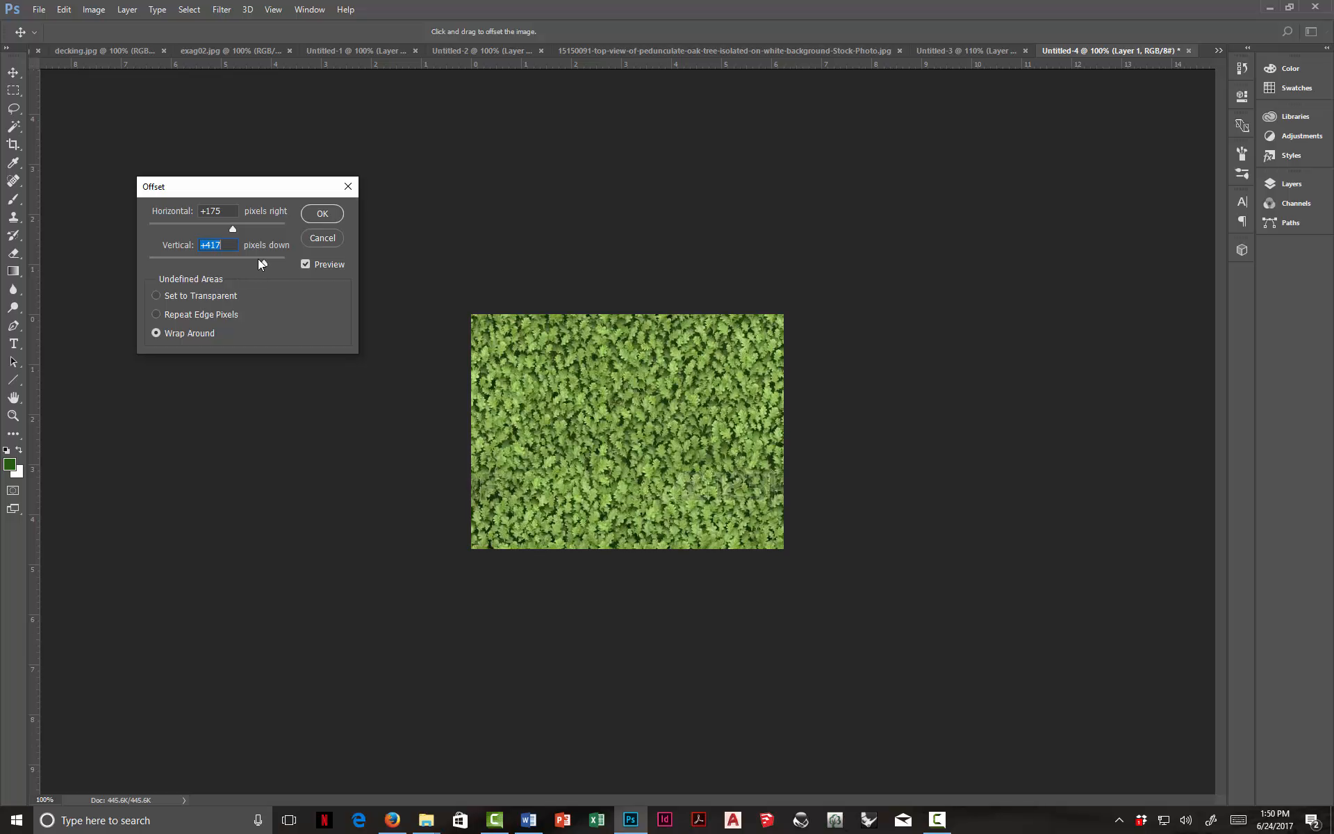
{"action": "left_click_drag", "start_coordinate": [260, 259], "coordinate": [252, 263]}
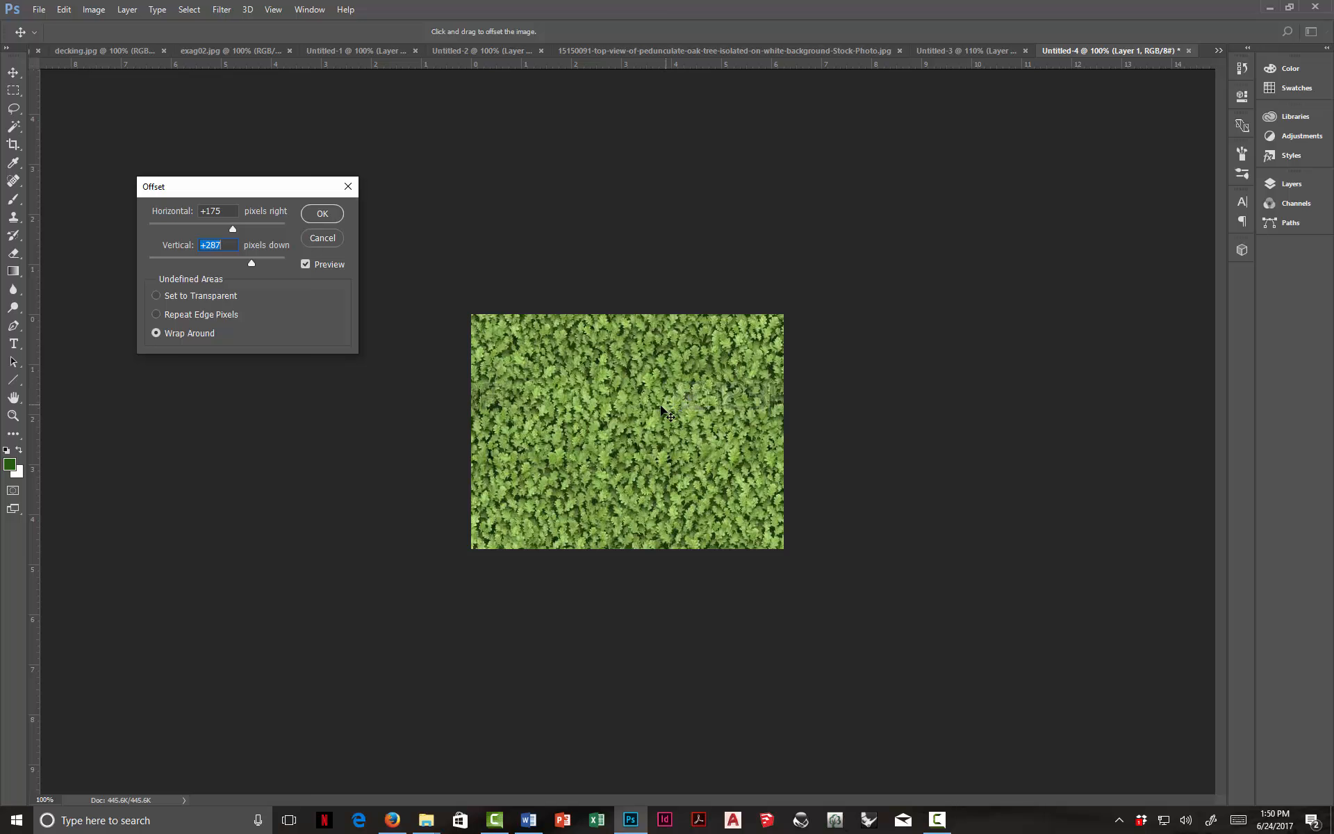
{"action": "left_click", "coordinate": [331, 238]}
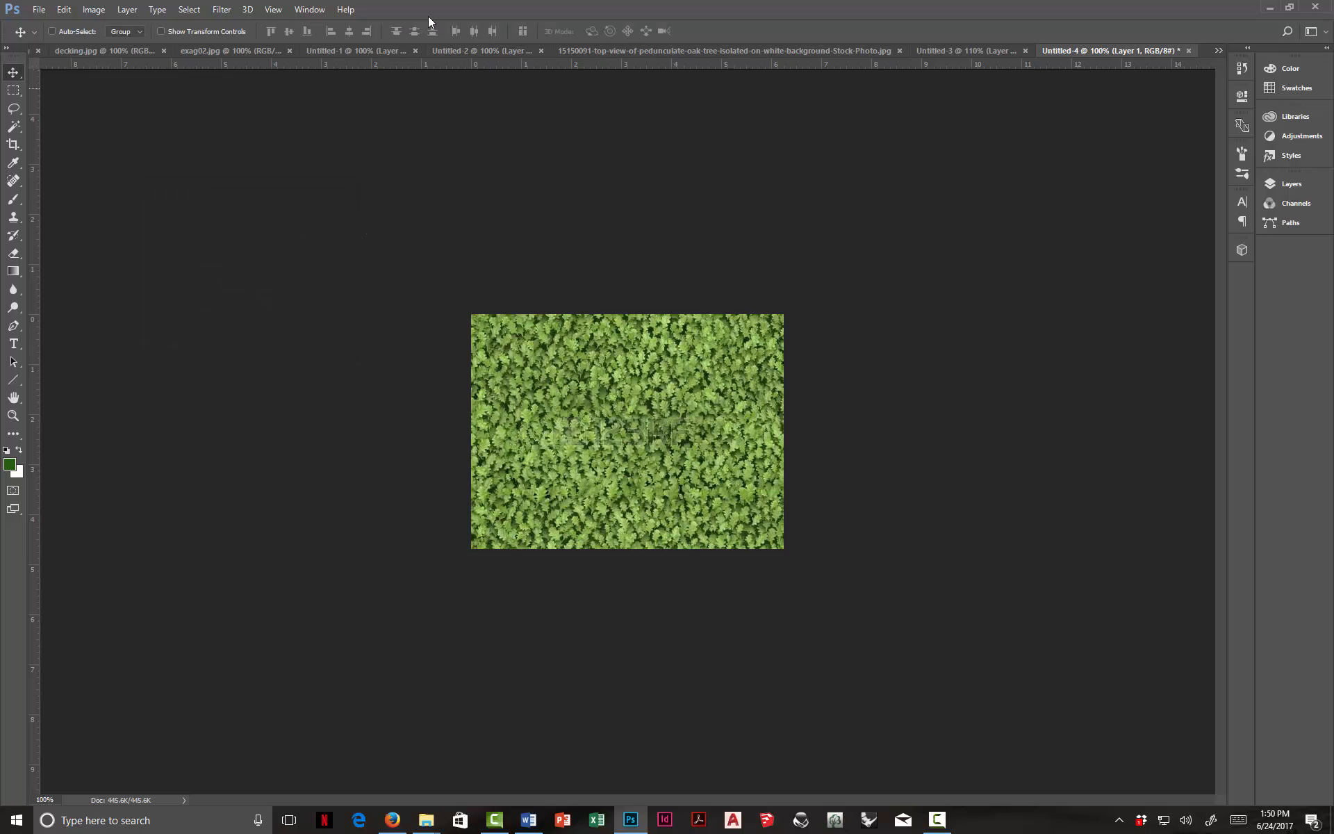
Step: Switch to Firefox and shorten the image search to "groundcover textures", then run it
{"action": "left_click", "coordinate": [408, 820]}
{"action": "scroll", "coordinate": [417, 361], "scroll_direction": "up", "scroll_amount": 4}
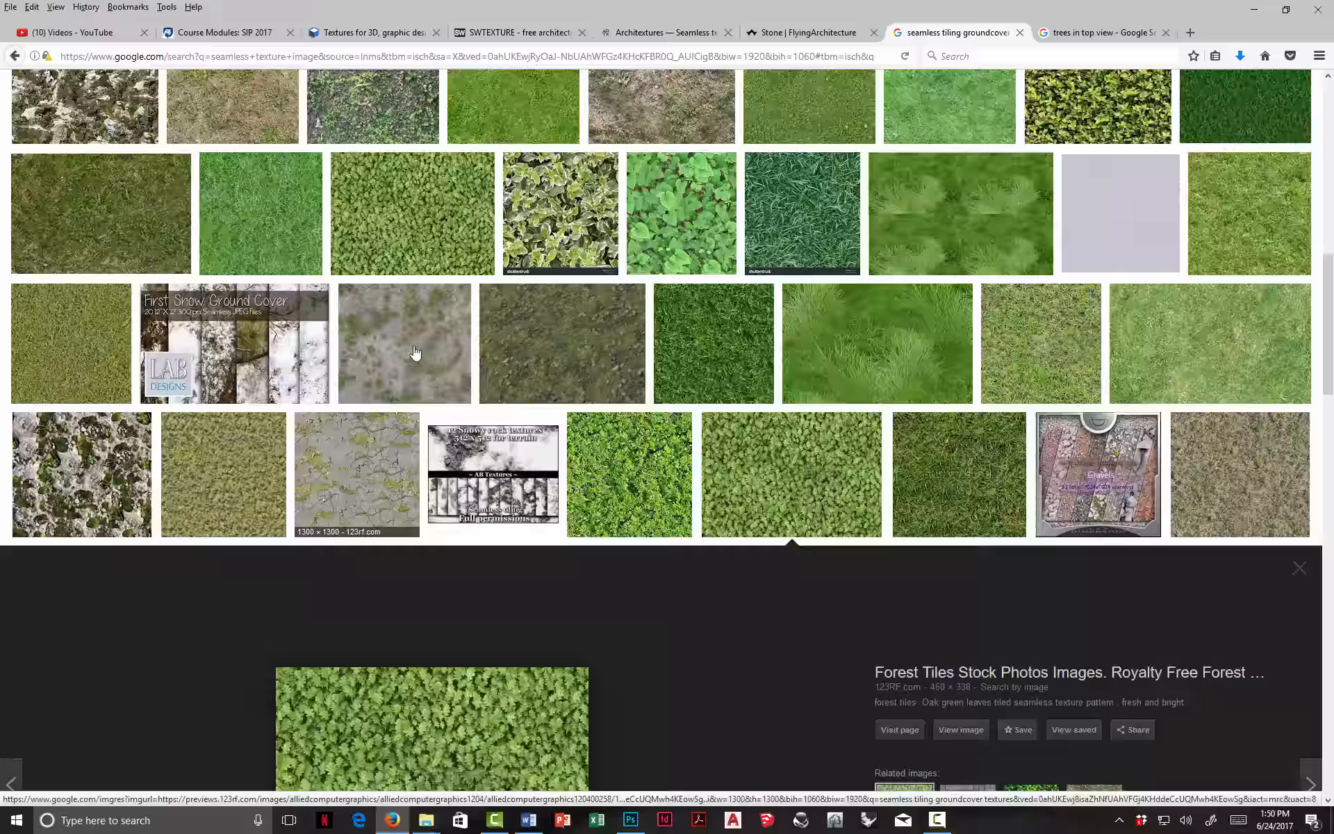
{"action": "scroll", "coordinate": [415, 352], "scroll_direction": "up", "scroll_amount": 10}
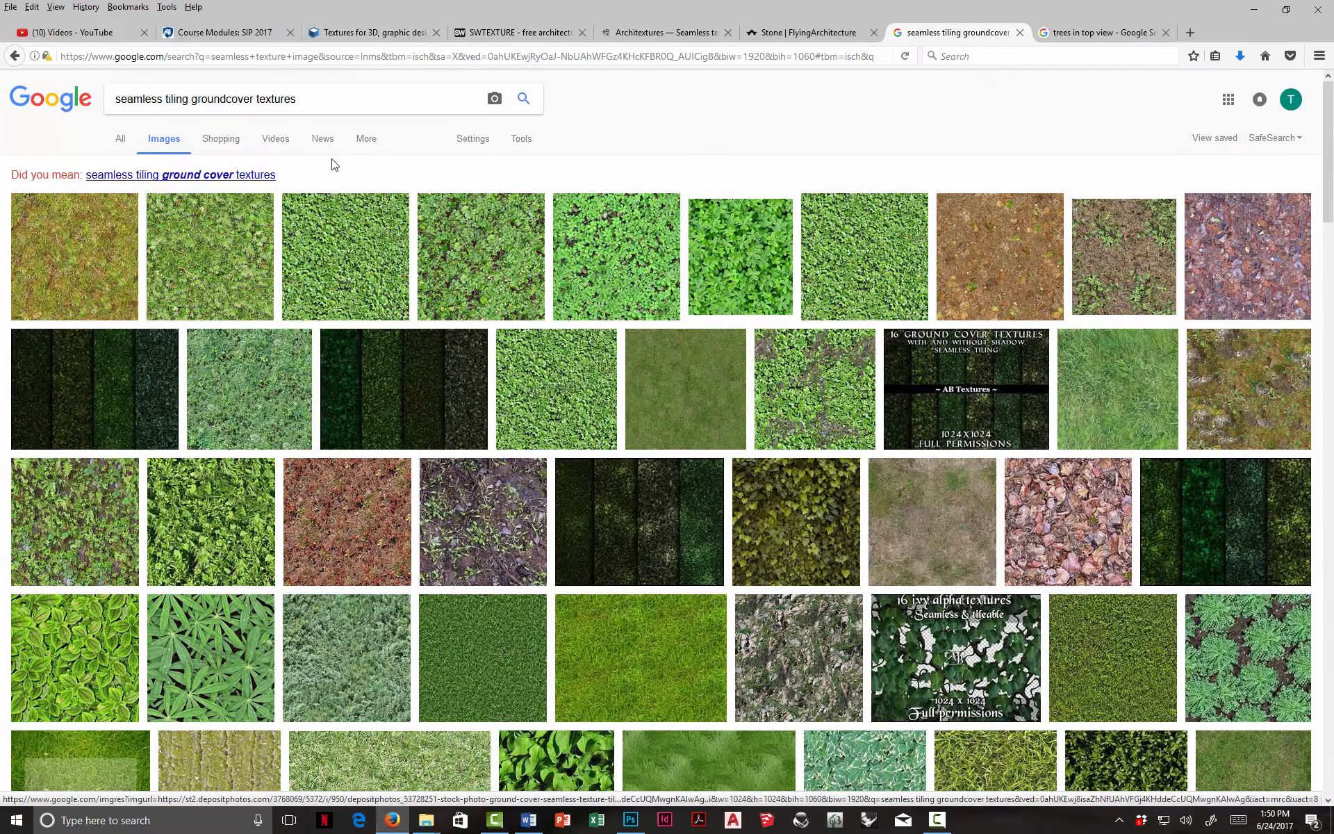
{"action": "double_click", "coordinate": [169, 100]}
{"action": "left_click_drag", "start_coordinate": [169, 99], "coordinate": [96, 100]}
{"action": "key", "text": "BackSpace"}
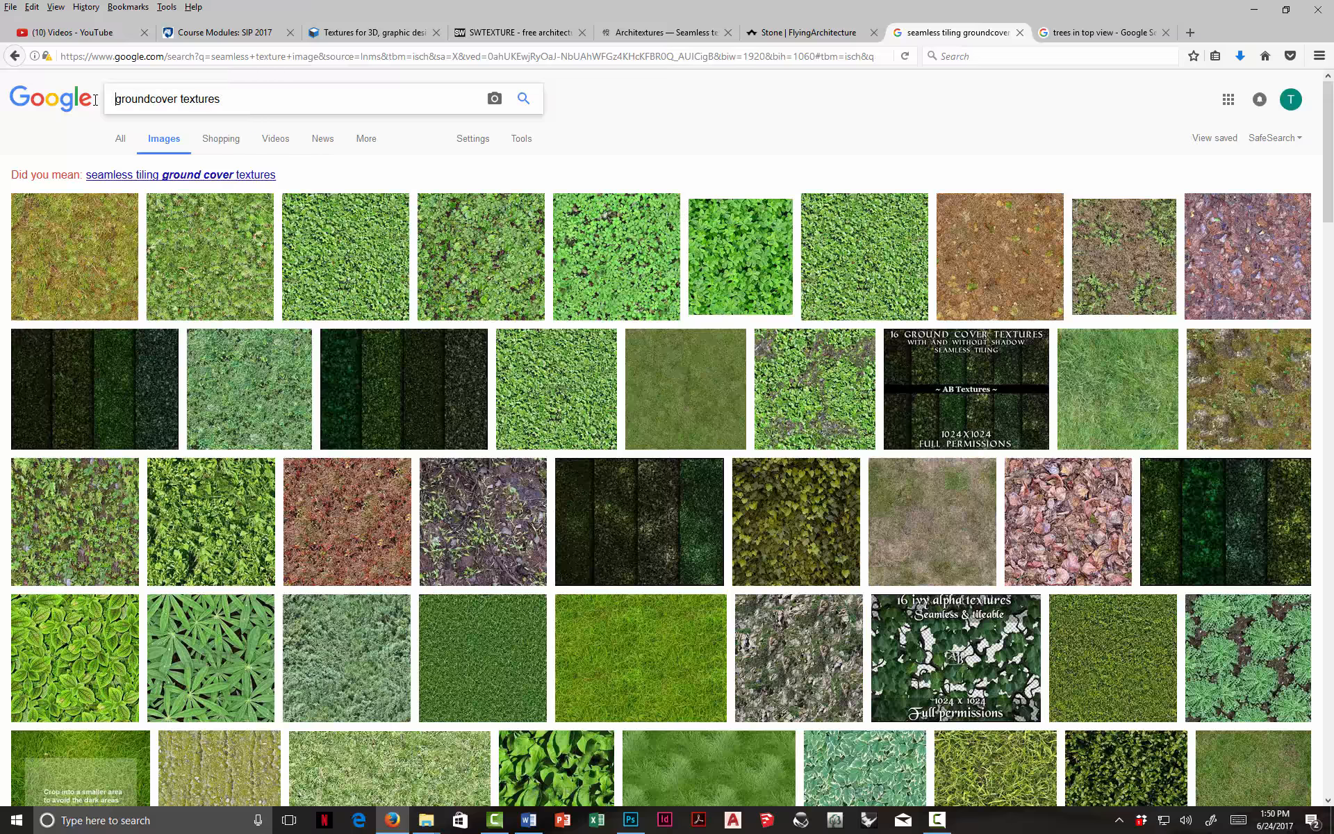
{"action": "left_click", "coordinate": [525, 99]}
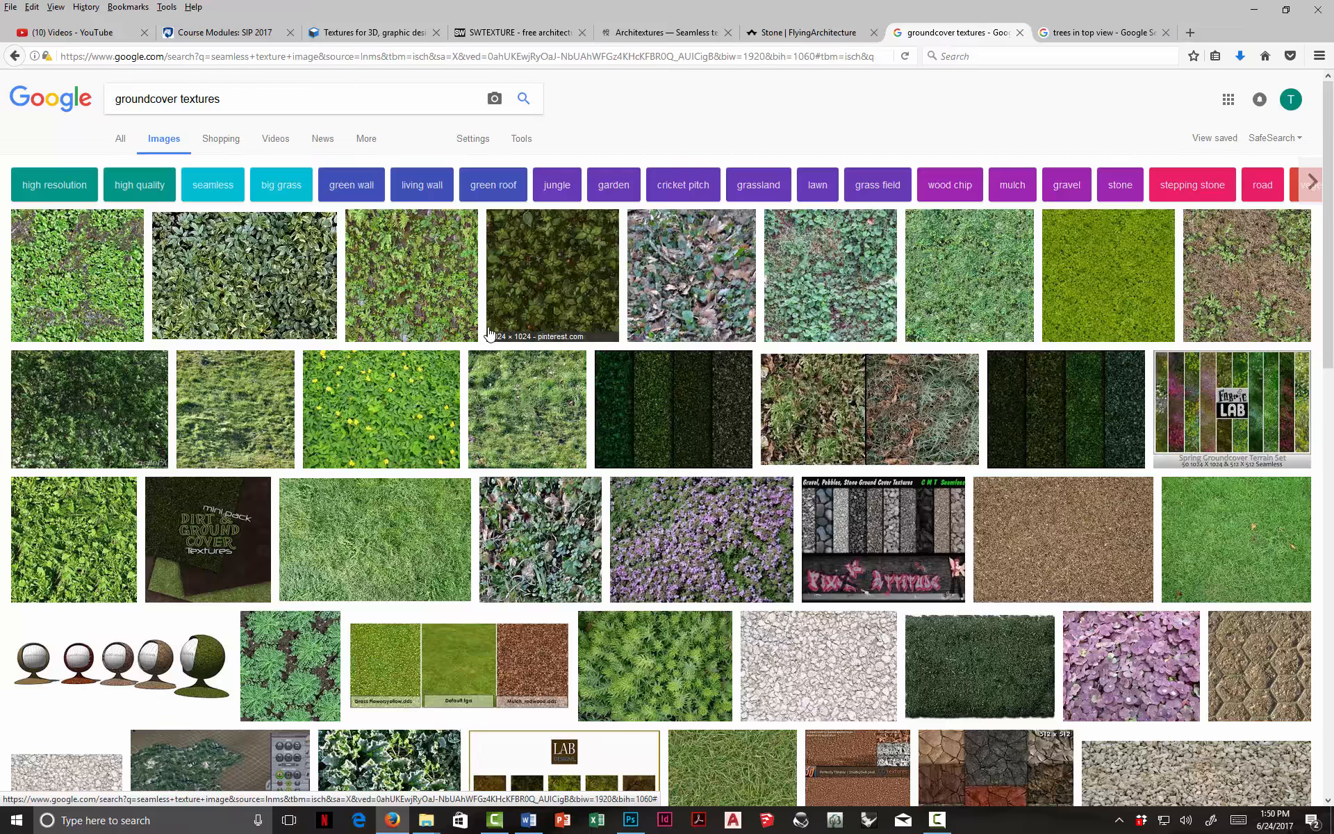
Step: Open the Purple Groundcover Texture by Moonchilde-Stock from the results and copy the image
{"action": "scroll", "coordinate": [489, 334], "scroll_direction": "down", "scroll_amount": 2}
{"action": "left_click", "coordinate": [678, 382]}
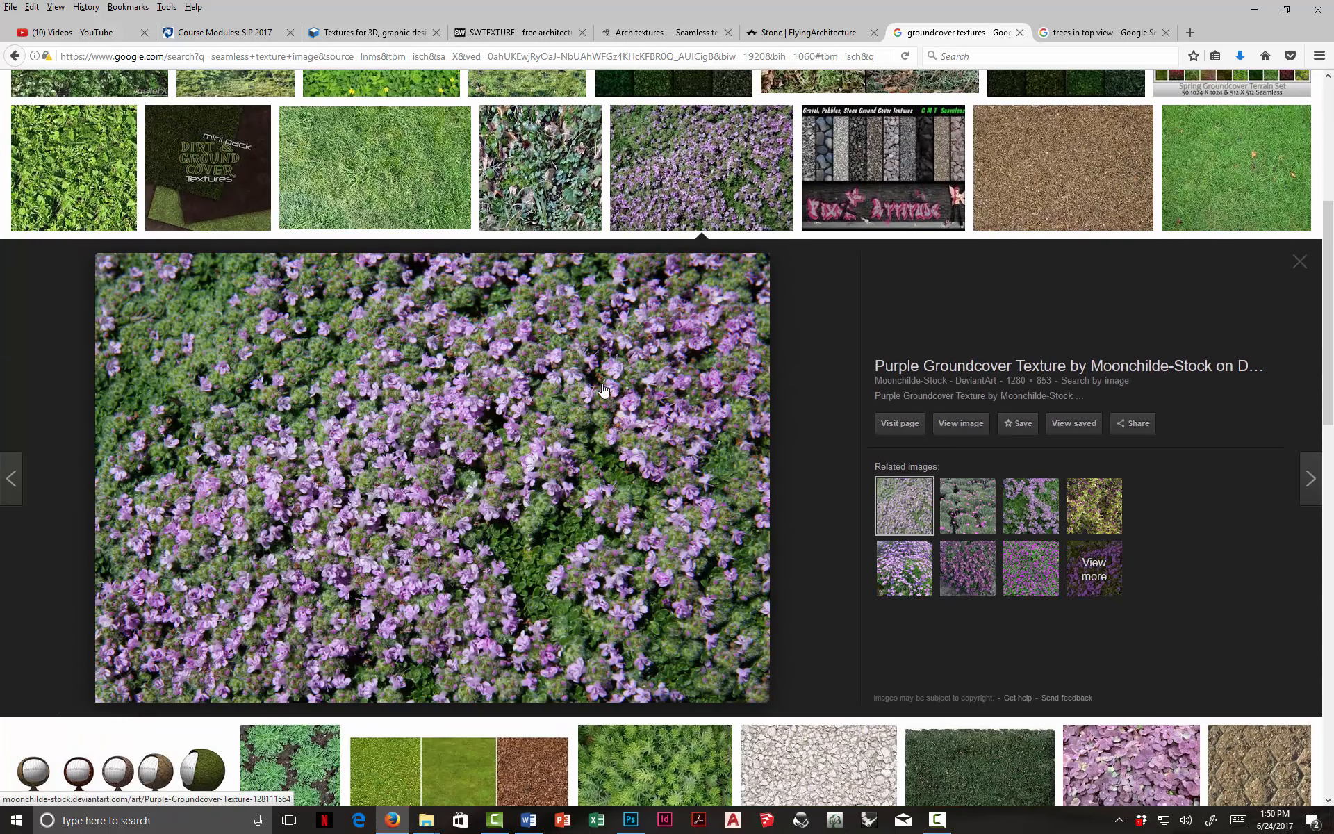
{"action": "right_click", "coordinate": [522, 388]}
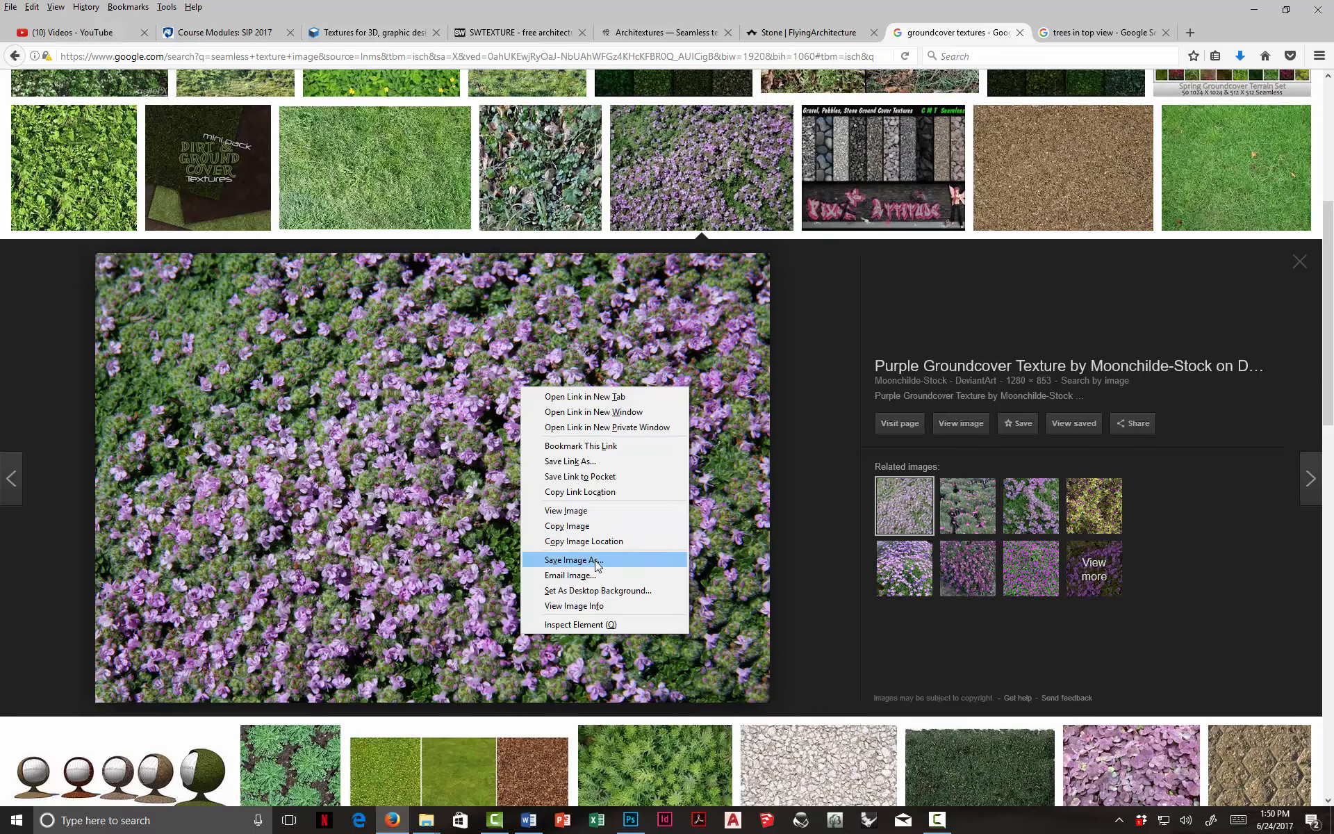
{"action": "left_click", "coordinate": [574, 527]}
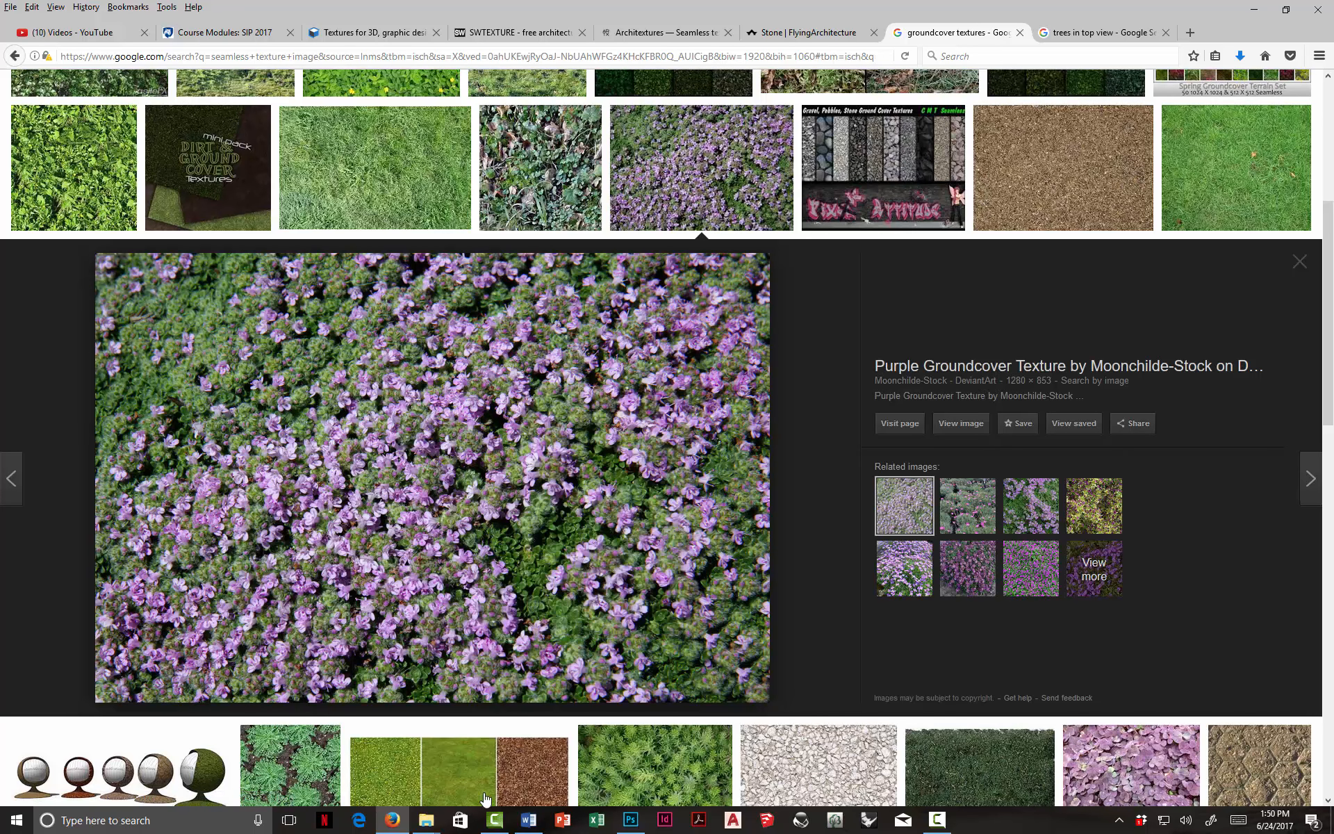
Step: Switch to Photoshop and close the green leaves texture document without saving it
{"action": "left_click", "coordinate": [630, 820]}
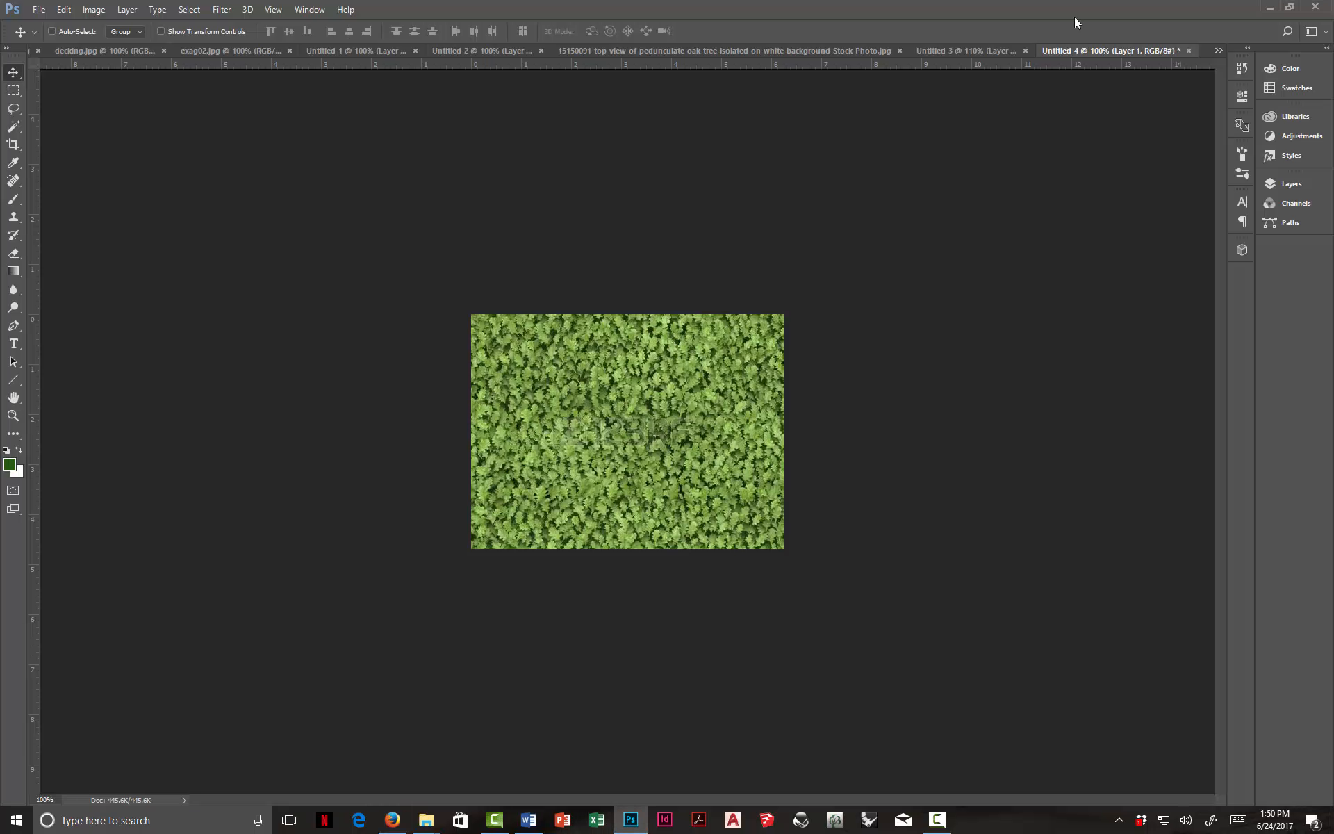
{"action": "left_click", "coordinate": [1188, 51]}
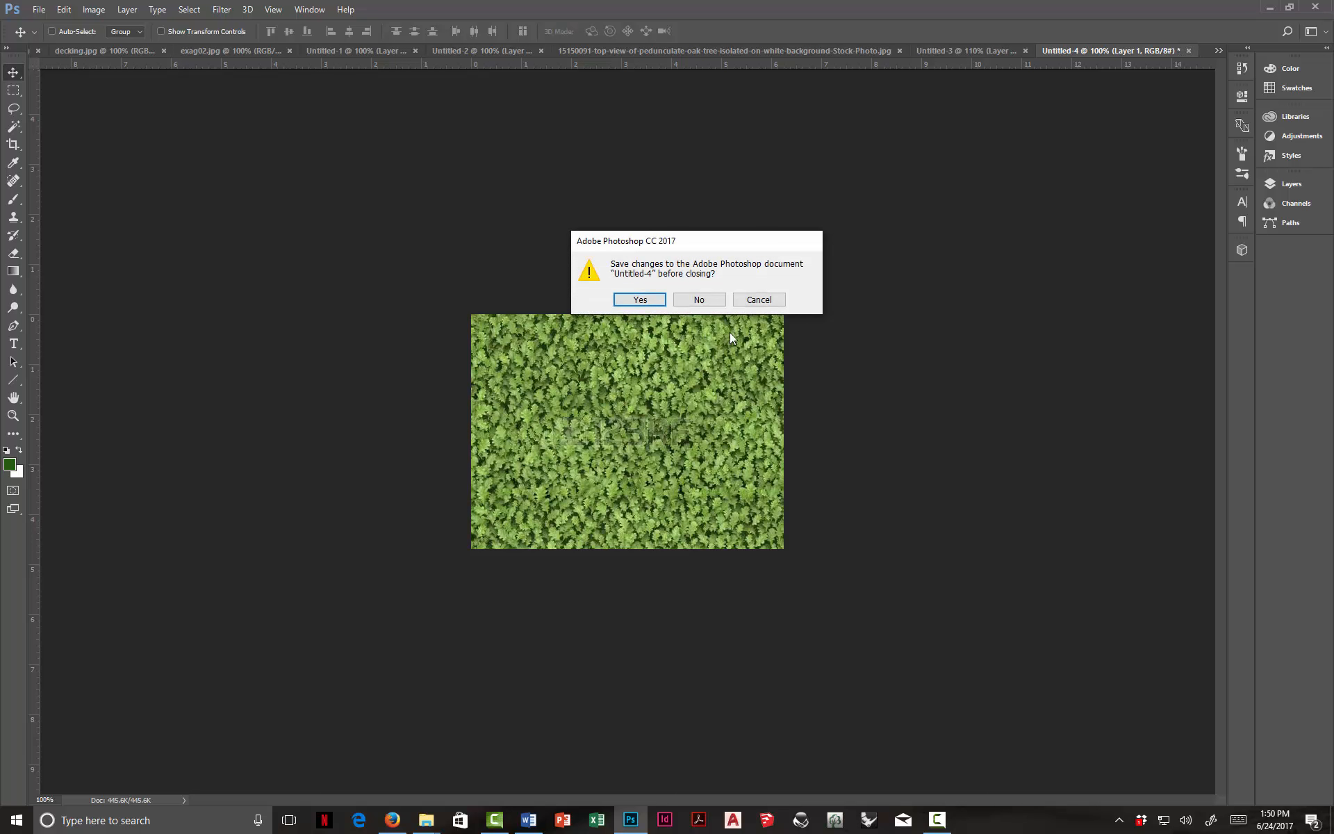
{"action": "left_click", "coordinate": [697, 302]}
Step: Create a new document at the 1280 x 853 px clipboard size and paste the copied purple groundcover texture into it
{"action": "key", "text": "ctrl"}
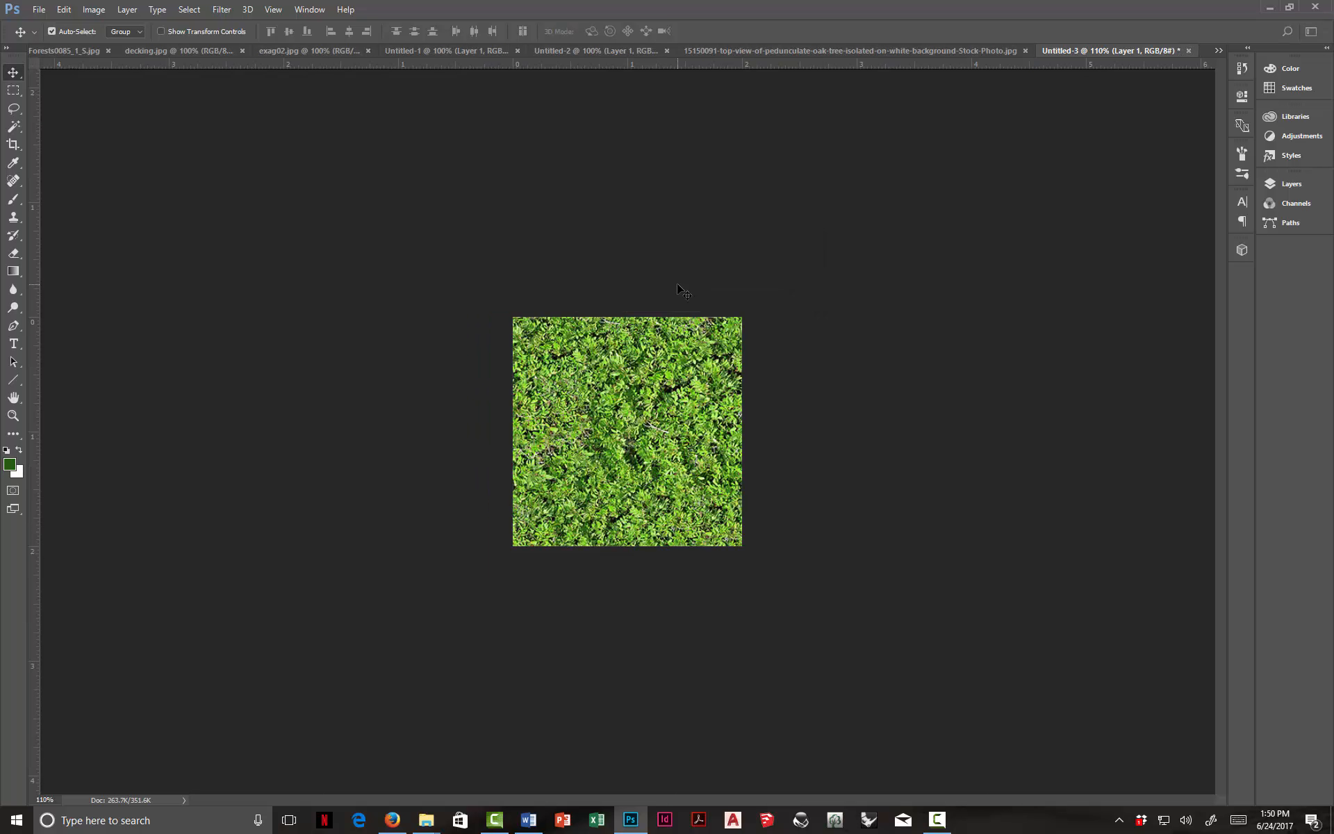
{"action": "key", "text": "ctrl+n"}
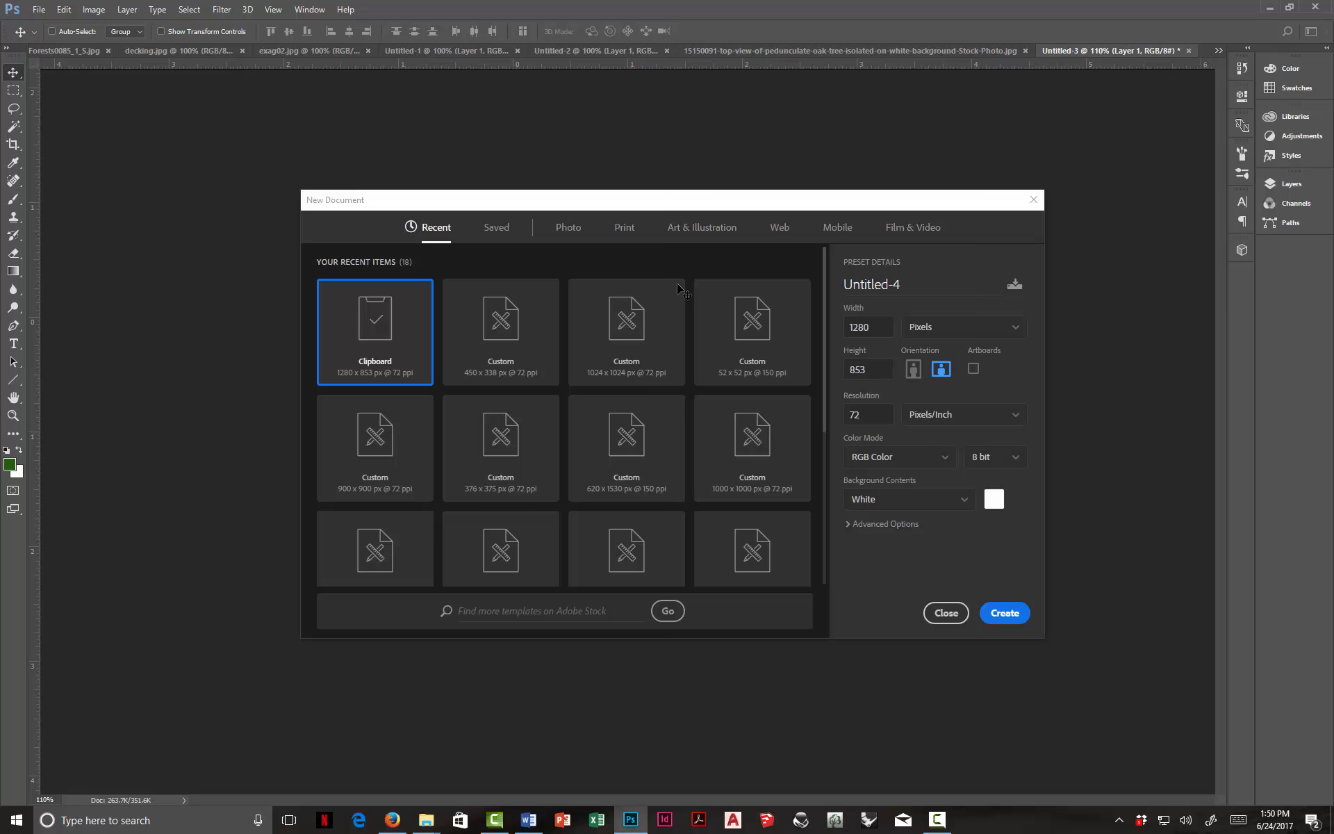
{"action": "key", "text": "Return"}
{"action": "key", "text": "ctrl+v"}
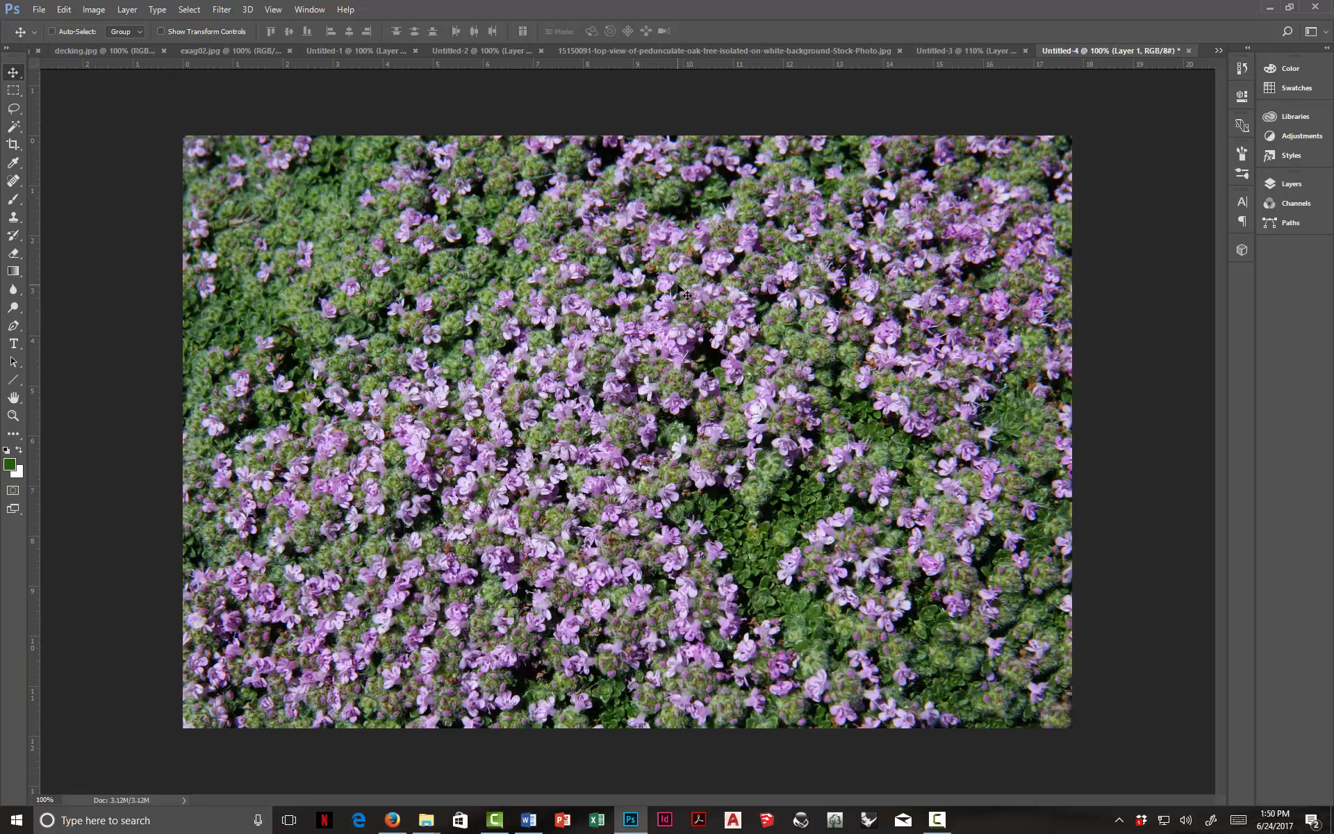
Step: Preview a wrap-around Offset of +653 pixels horizontally and +406 vertically on the purple groundcover, cancel it and close the document unsaved
{"action": "left_click", "coordinate": [222, 9]}
{"action": "mouse_move", "coordinate": [276, 281]}
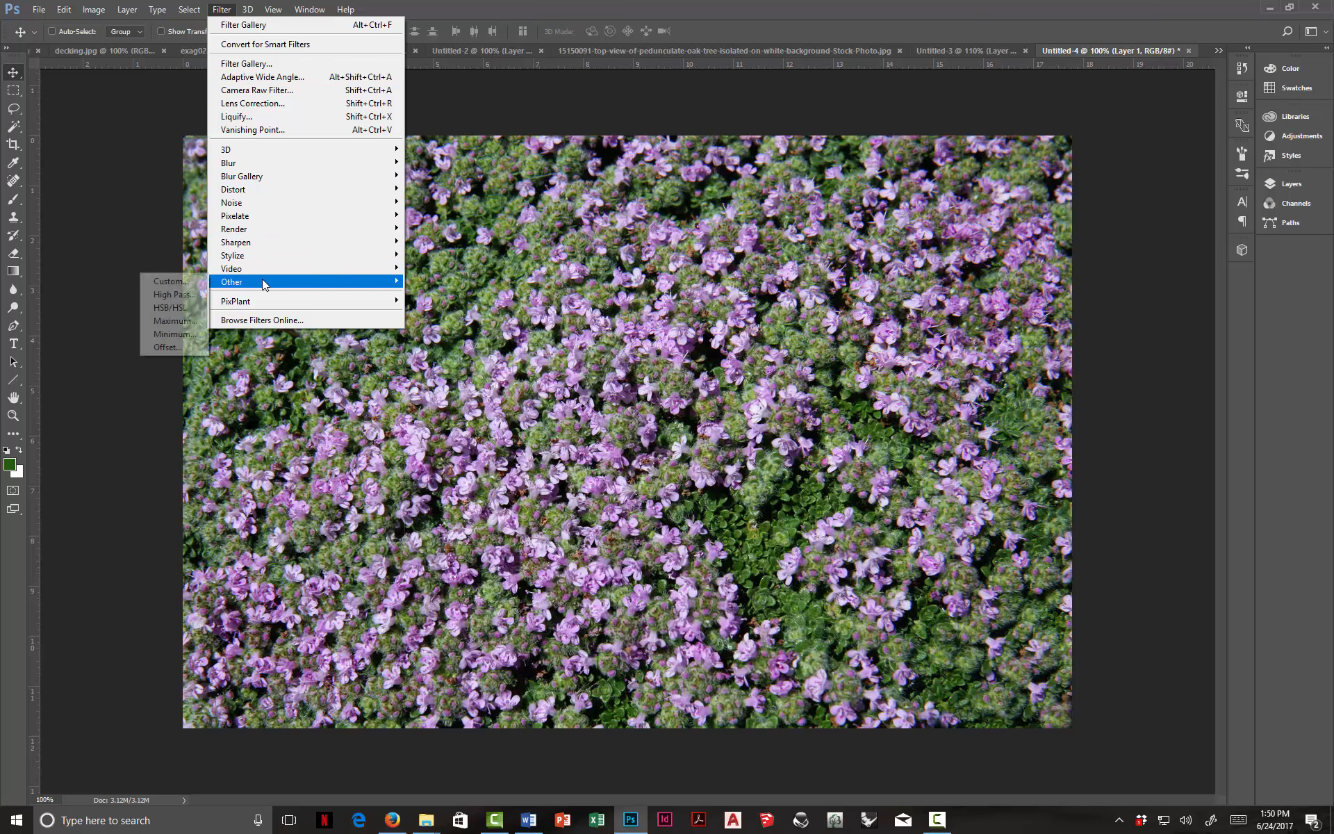
{"action": "left_click", "coordinate": [190, 346]}
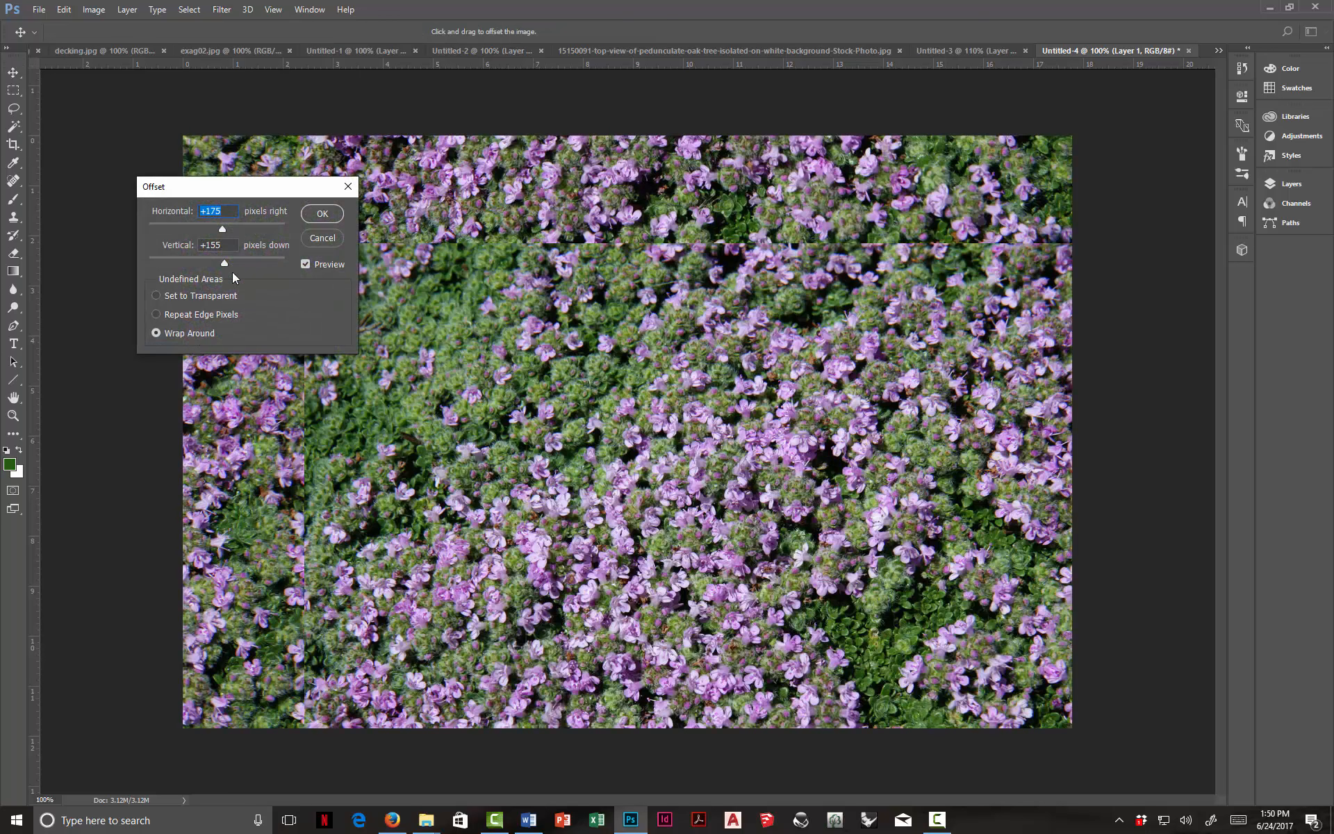
{"action": "left_click_drag", "start_coordinate": [310, 194], "coordinate": [248, 353]}
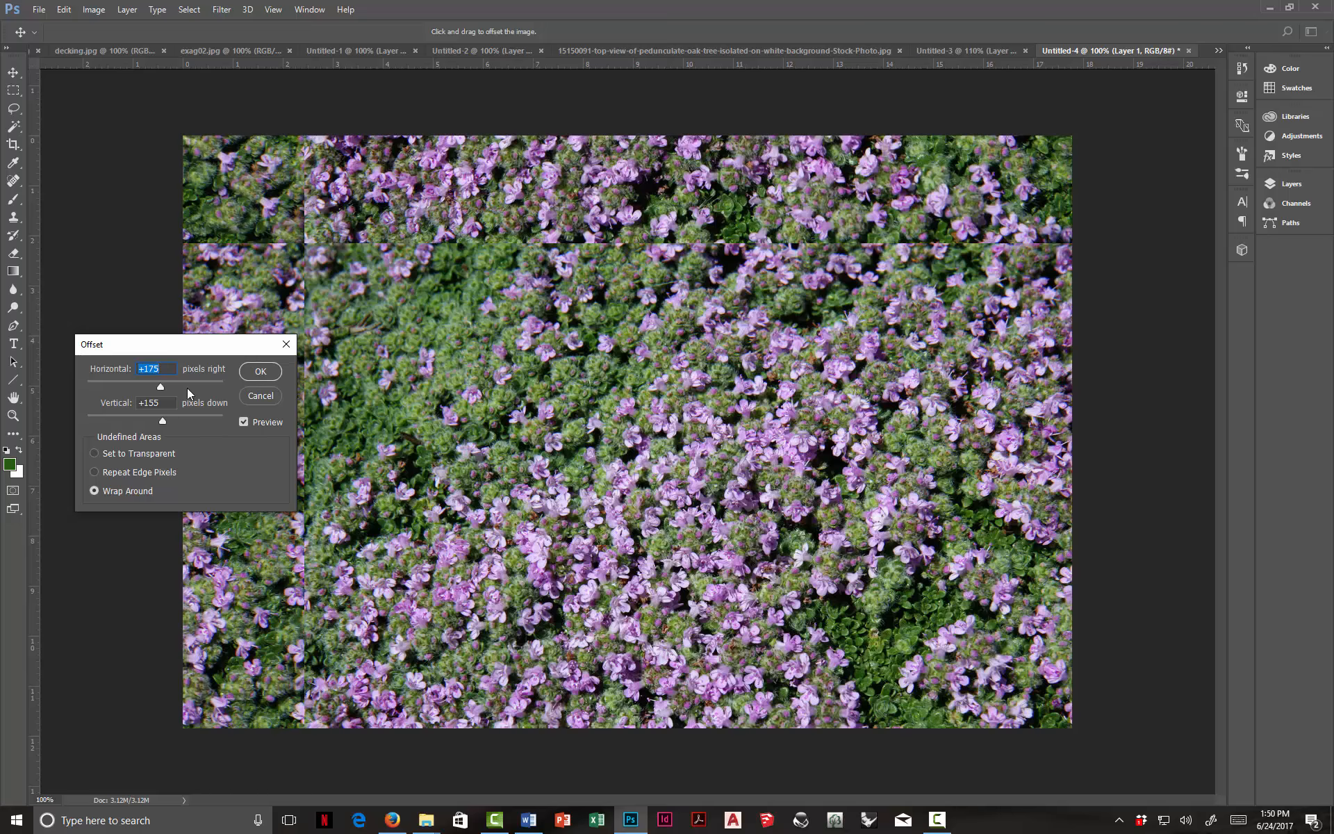
{"action": "left_click_drag", "start_coordinate": [162, 421], "coordinate": [177, 387]}
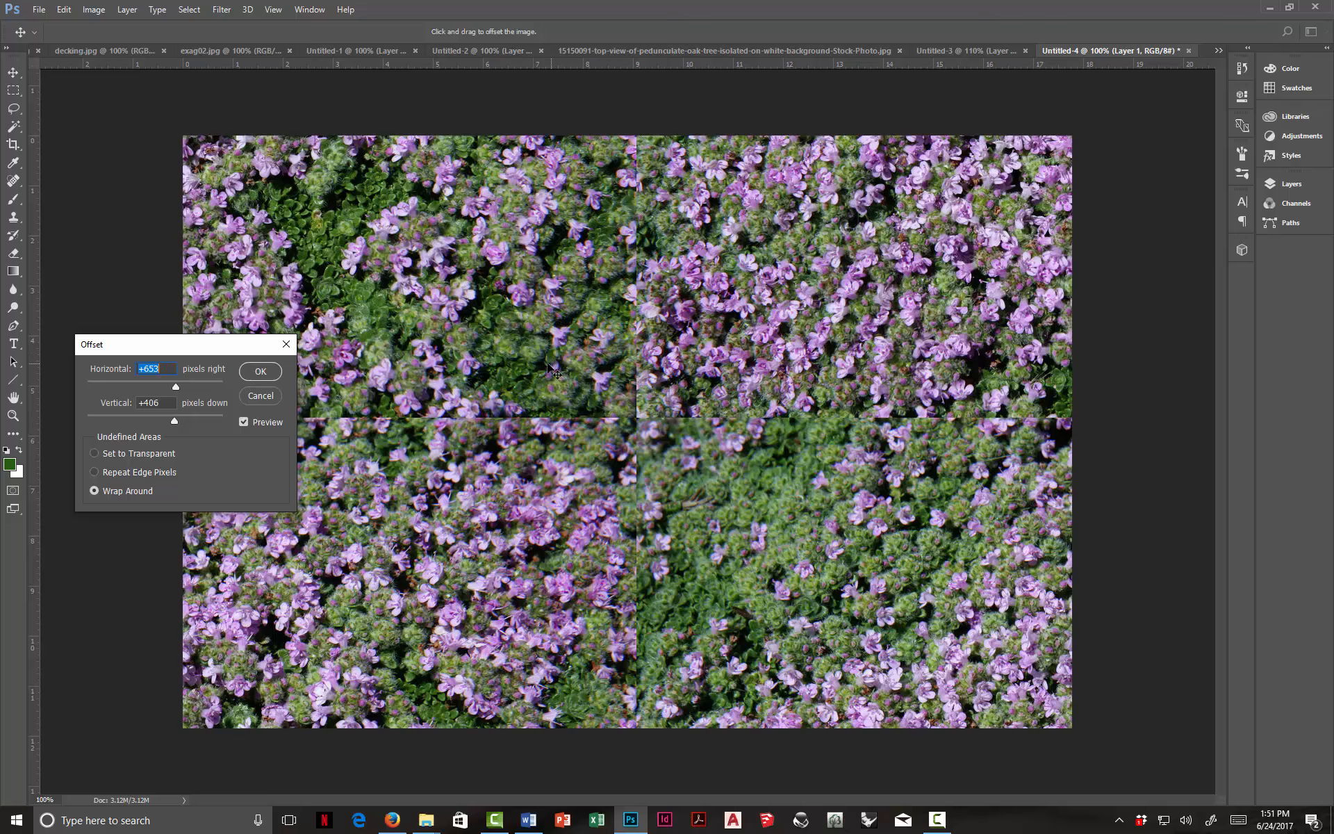
{"action": "left_click", "coordinate": [247, 397]}
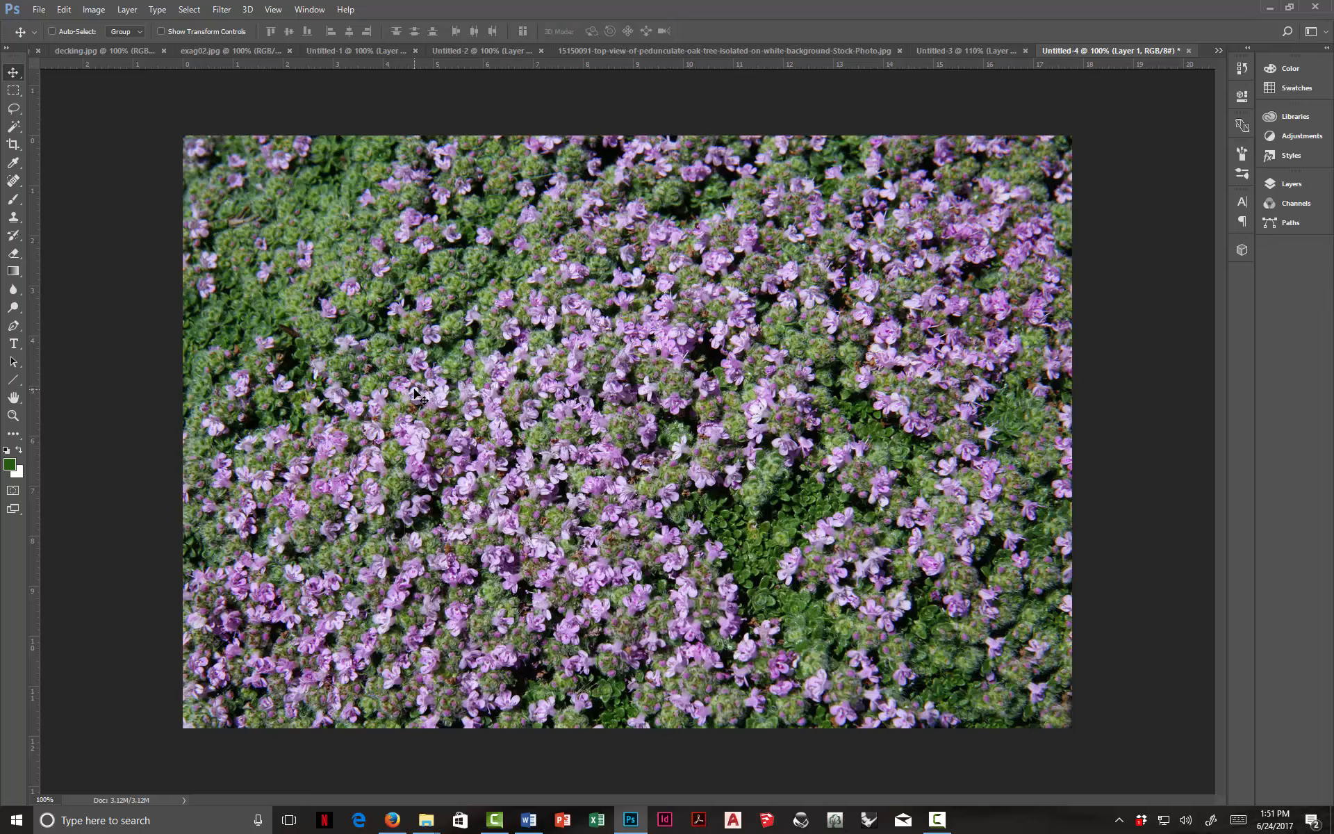
{"action": "left_click", "coordinate": [1188, 51]}
{"action": "left_click", "coordinate": [704, 294]}
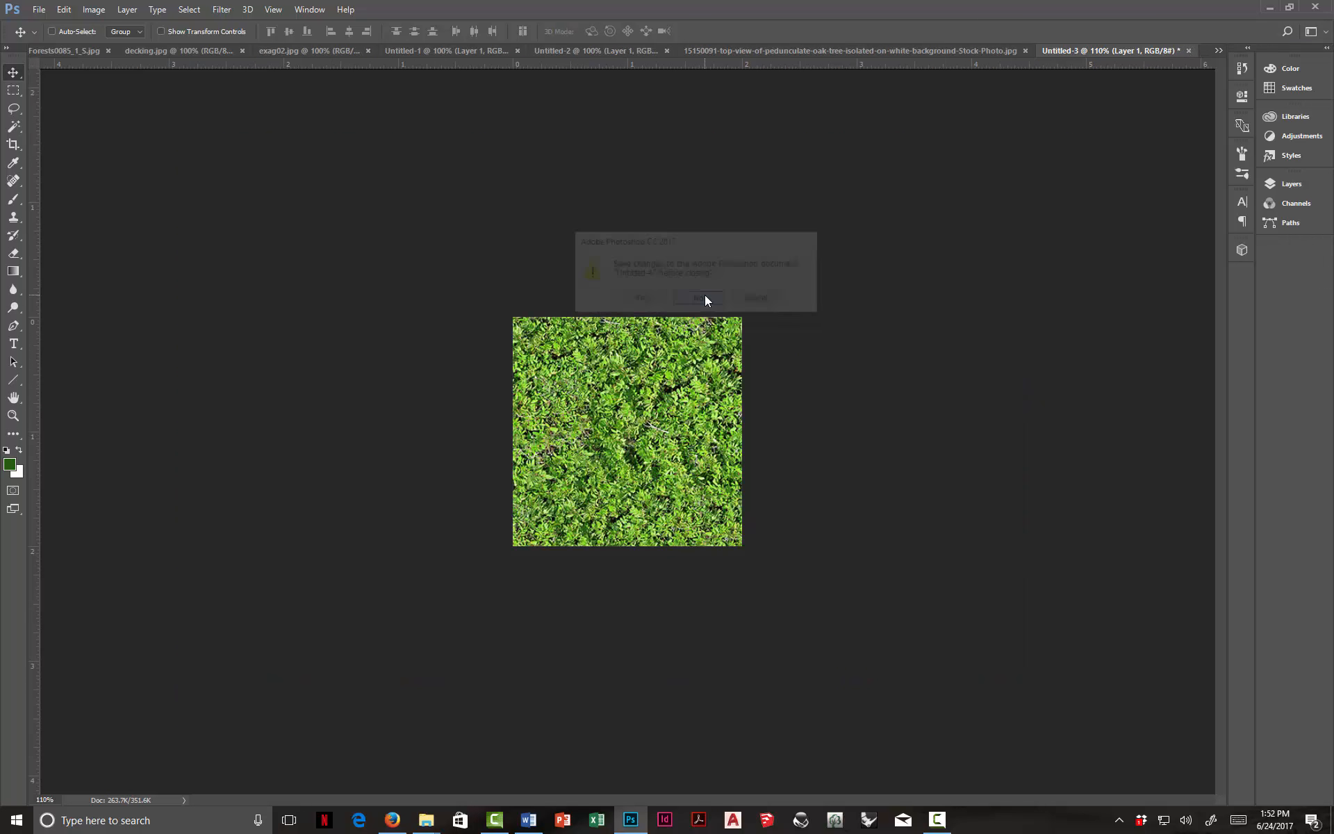
Step: Deselect the stone wall texture in Untitled-2 and preview a wrap-around Offset of +1616 pixels horizontally and +781 vertically, then cancel the filter
{"action": "left_click", "coordinate": [573, 47]}
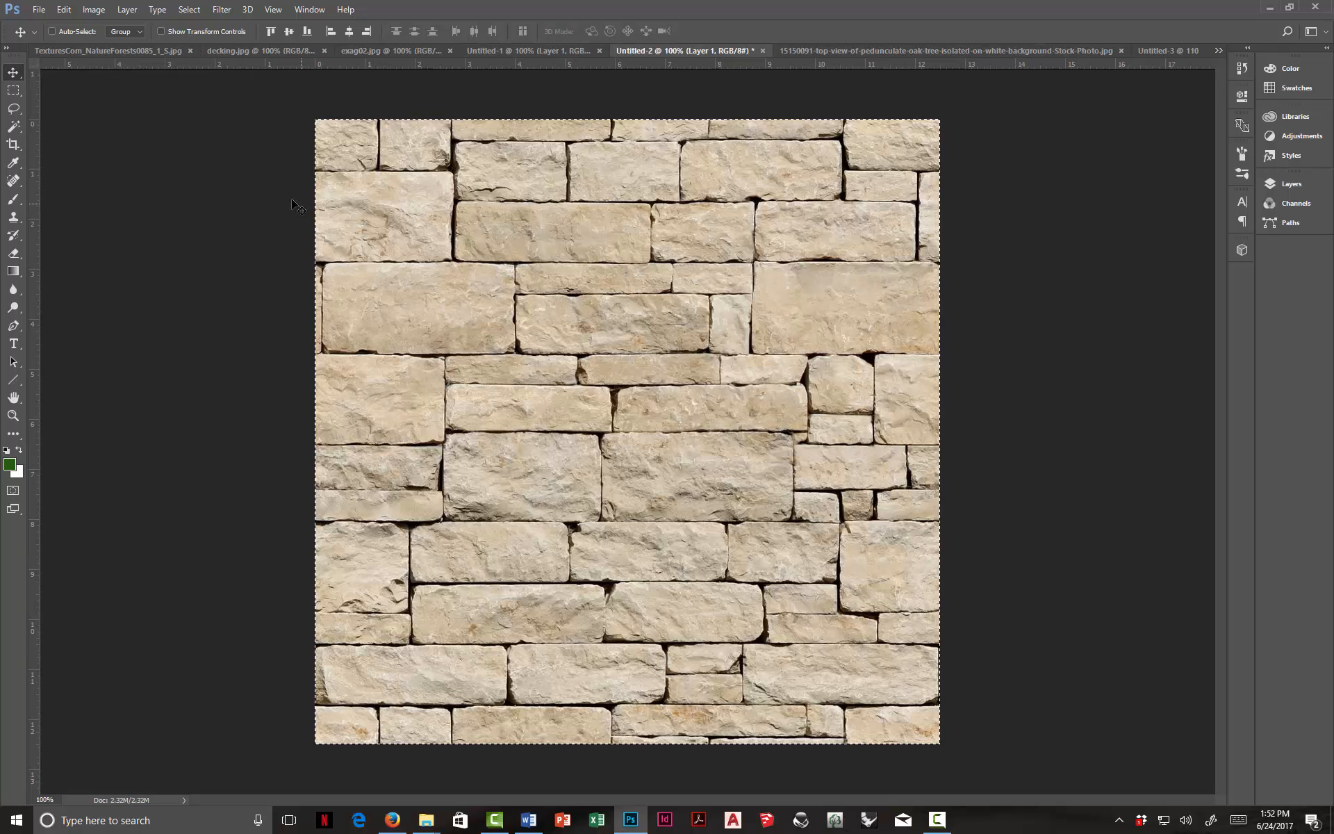
{"action": "left_click", "coordinate": [13, 90]}
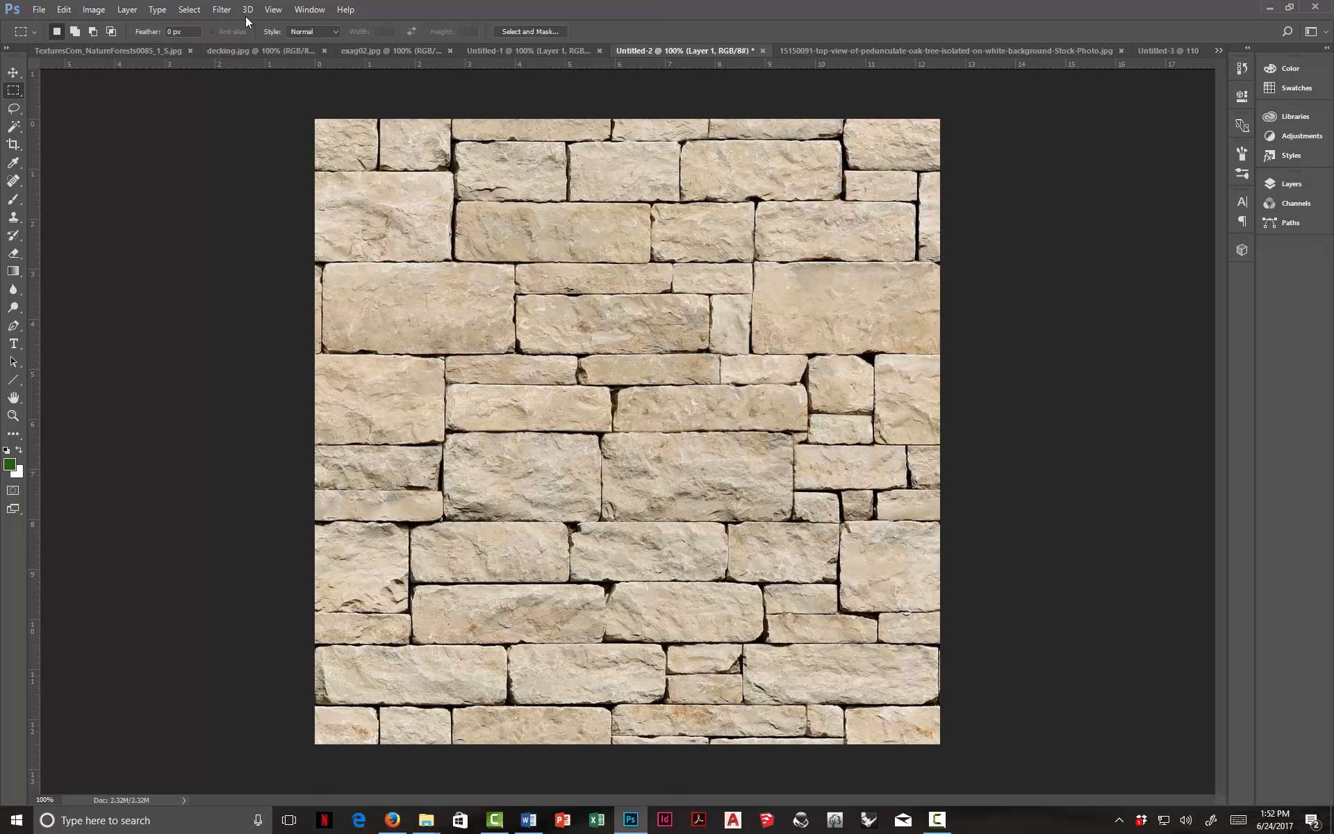
{"action": "left_click", "coordinate": [222, 9]}
{"action": "mouse_move", "coordinate": [229, 281]}
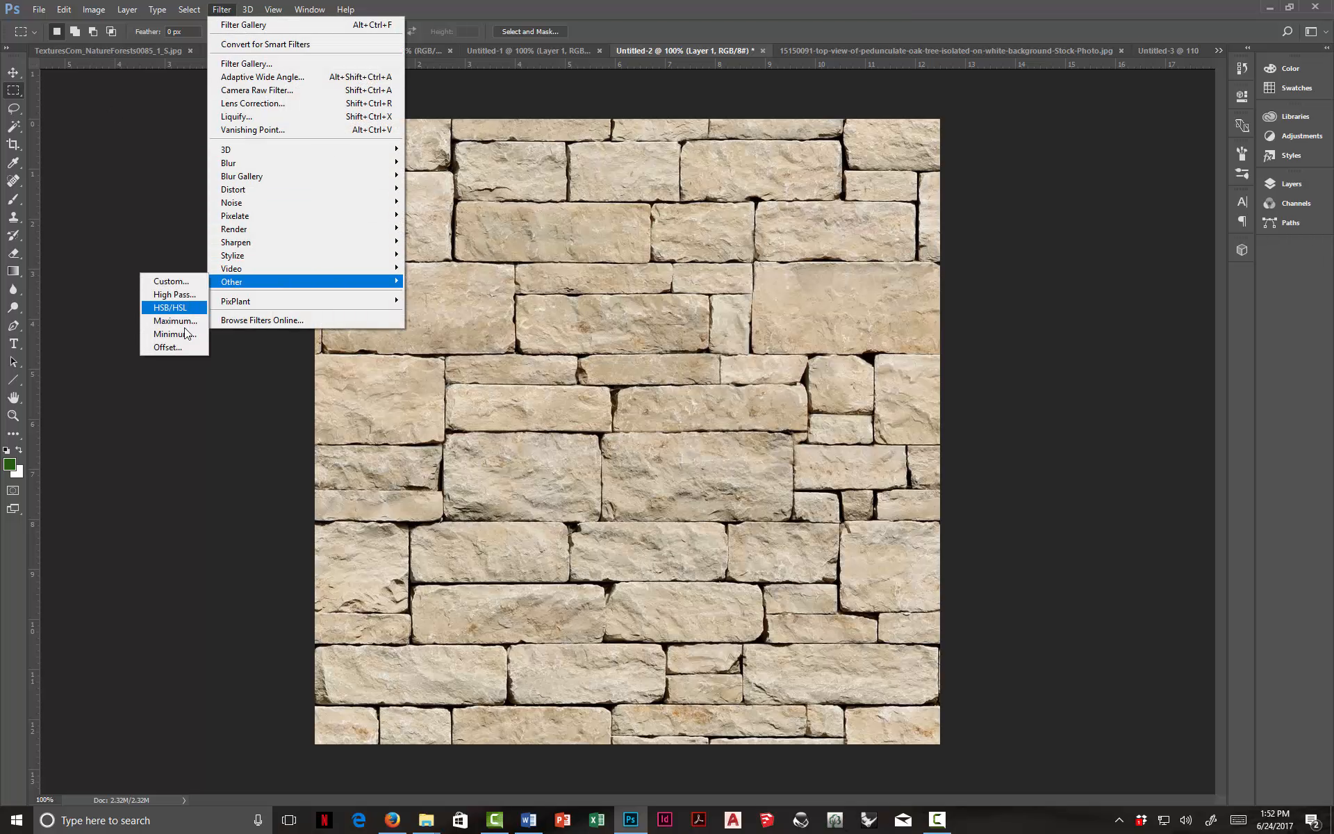
{"action": "left_click", "coordinate": [177, 348]}
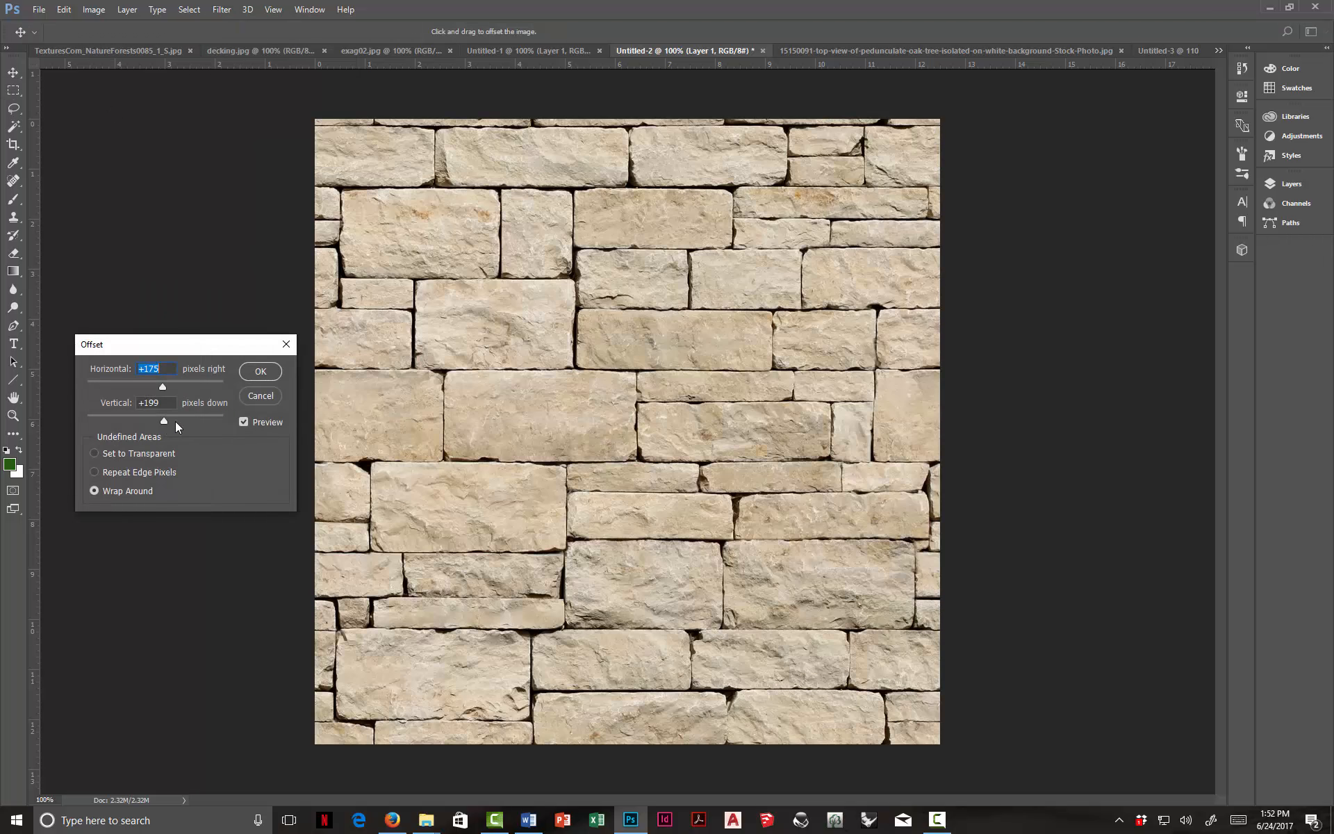
{"action": "left_click_drag", "start_coordinate": [175, 421], "coordinate": [217, 396]}
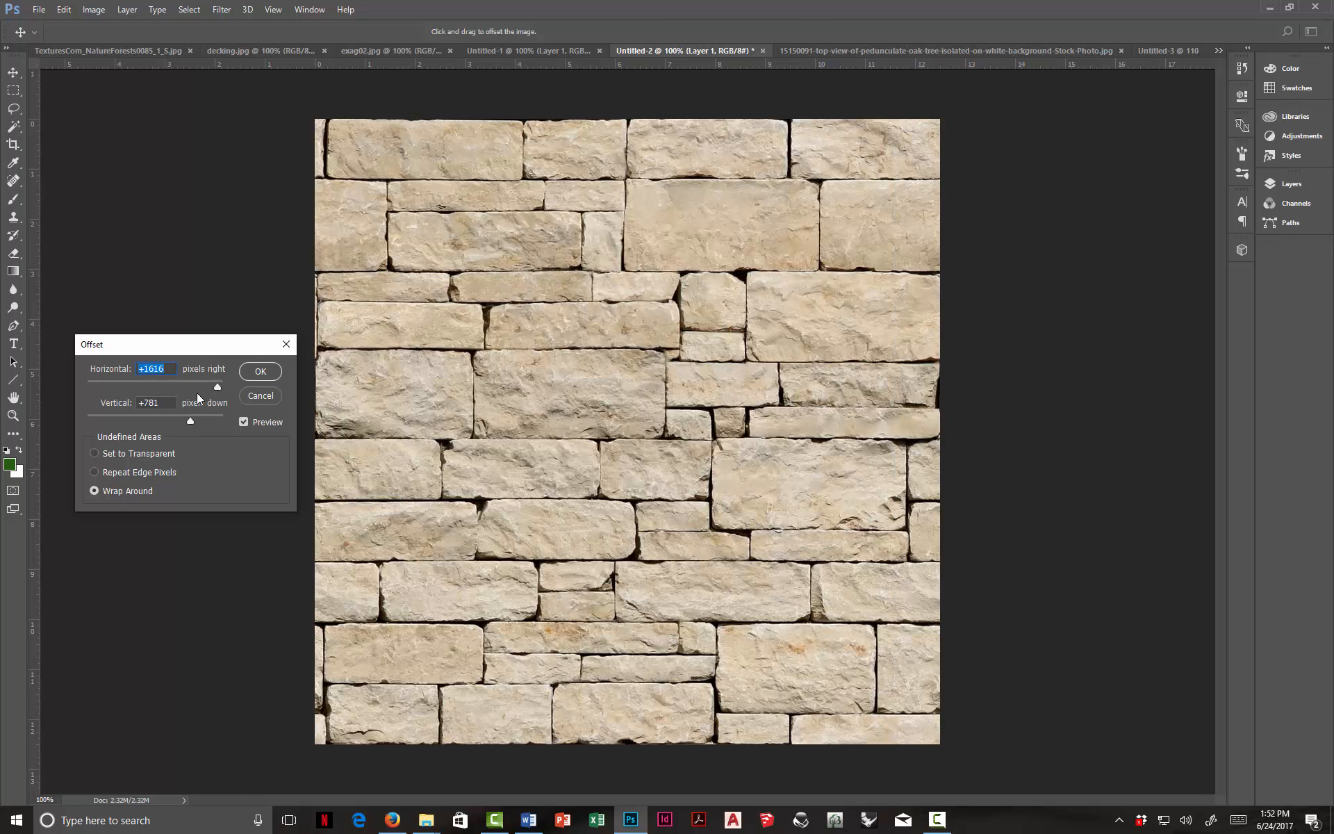
{"action": "left_click", "coordinate": [259, 394]}
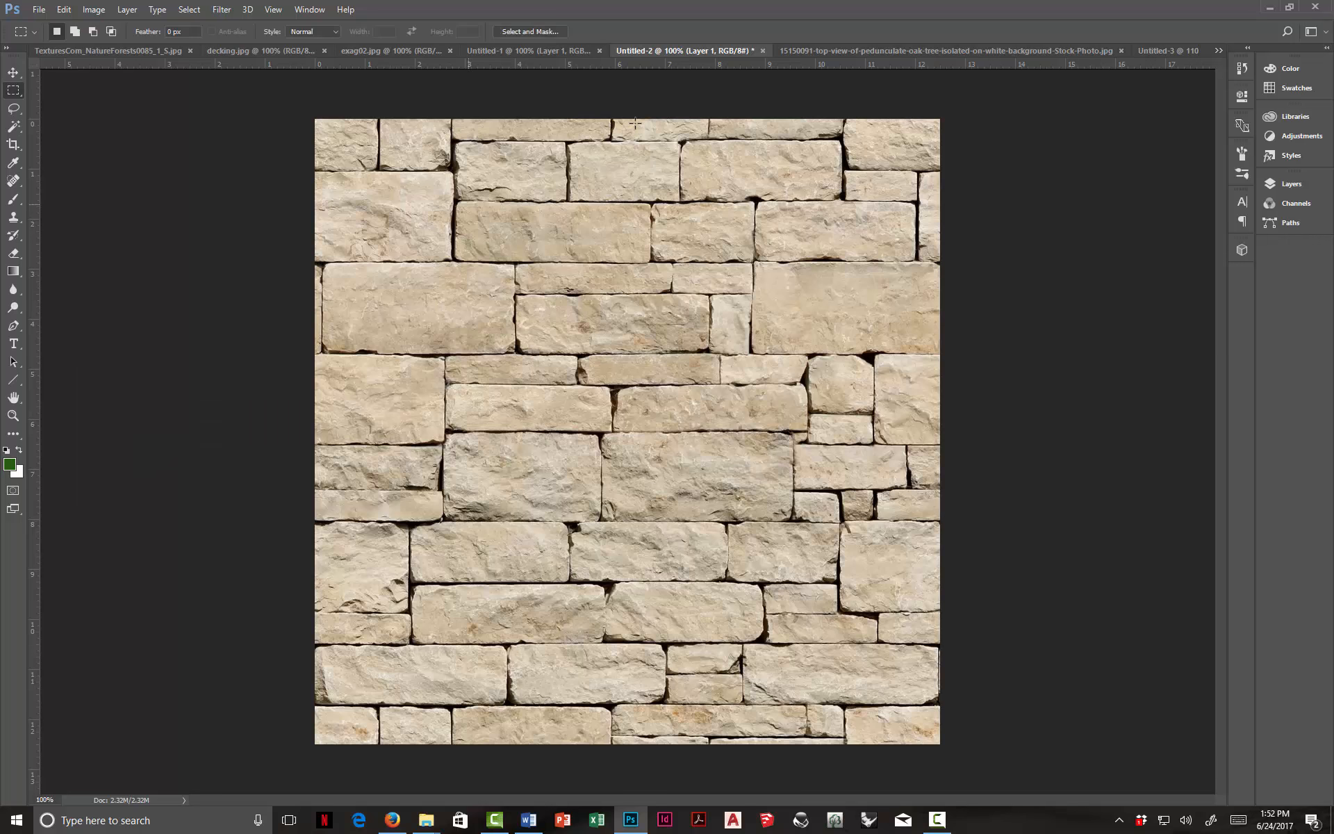
Step: Close the stone wall and green shrub texture documents without saving either one
{"action": "left_click", "coordinate": [762, 50]}
{"action": "left_click", "coordinate": [711, 299]}
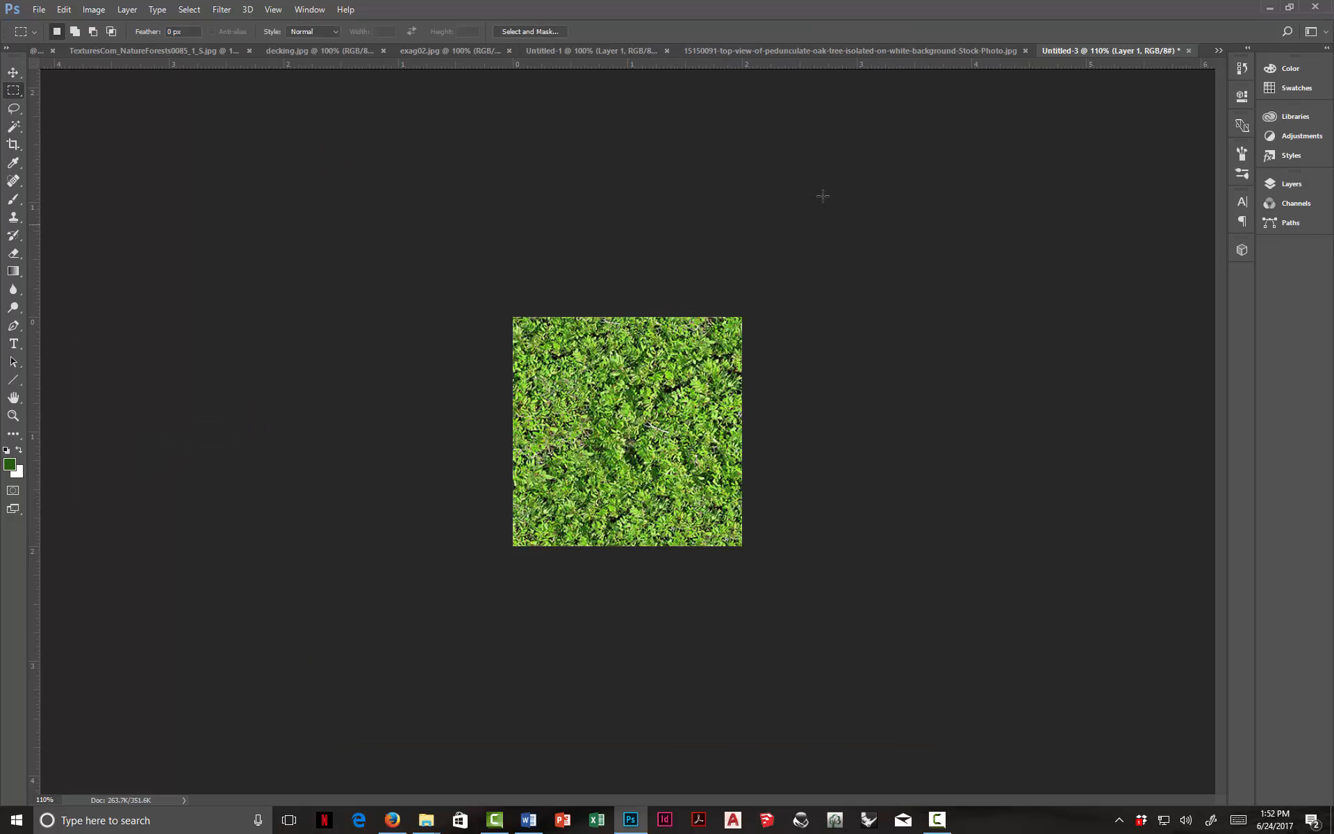
{"action": "left_click", "coordinate": [1189, 51]}
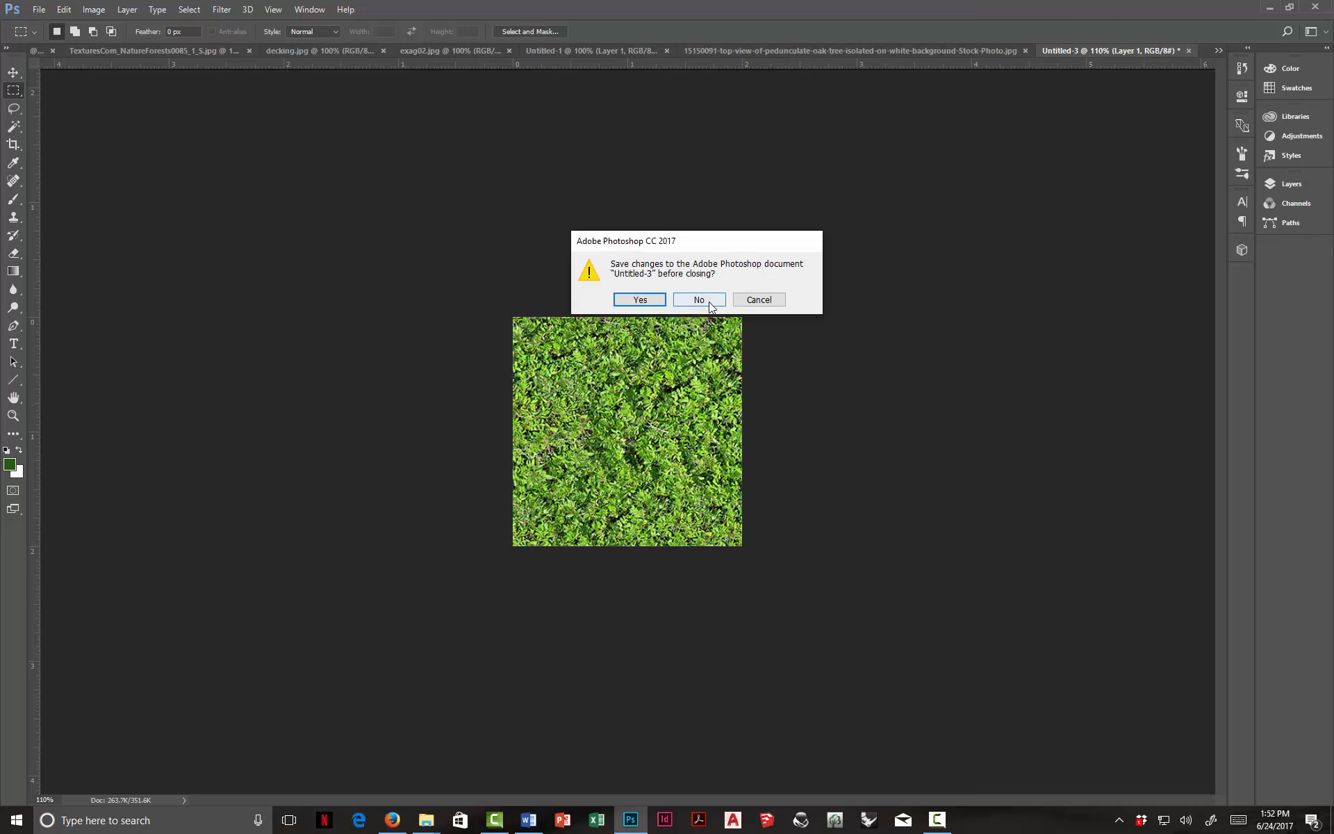
{"action": "left_click", "coordinate": [680, 299]}
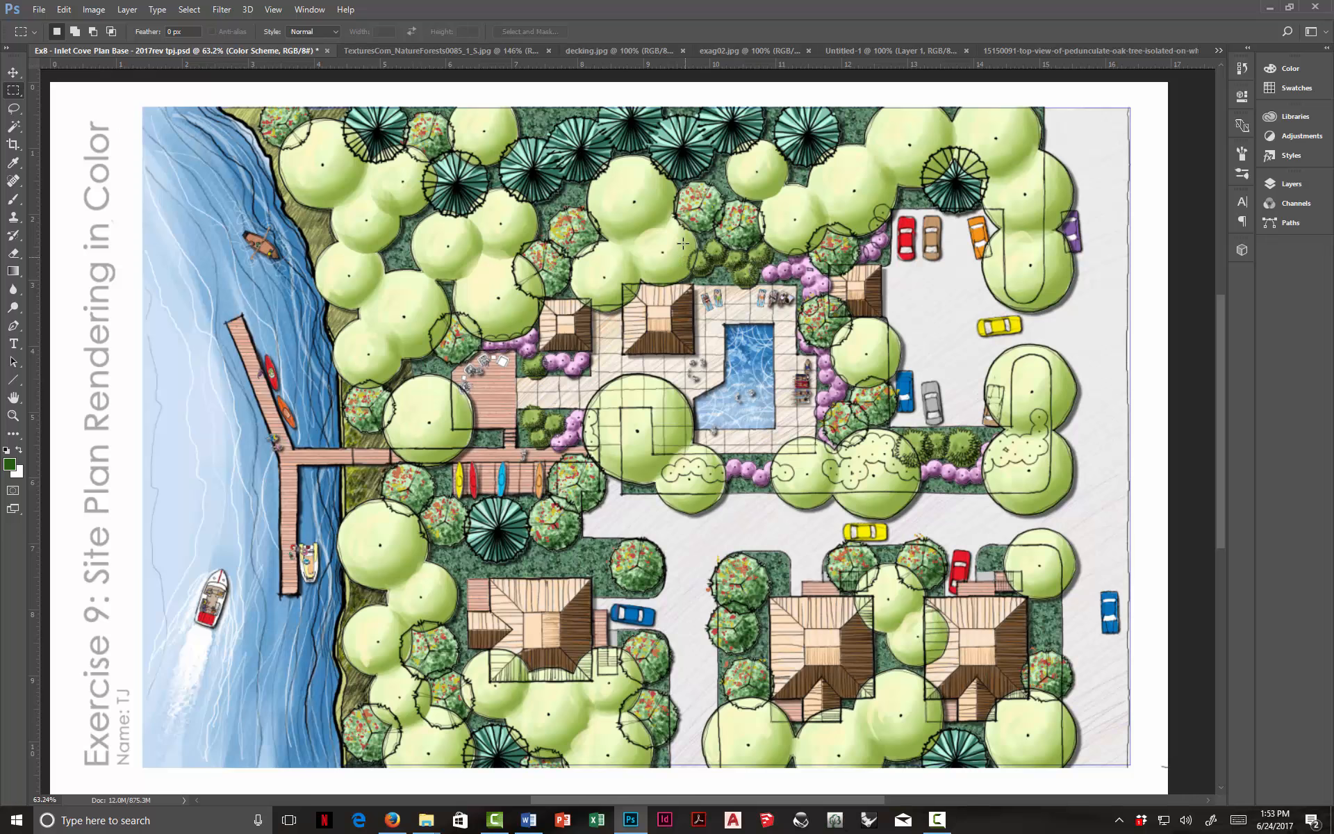
Step: Switch to File Explorer, examine the tree pictures in the Plan Tree Images folder of Exercise Files, then minimize the window
{"action": "scroll", "coordinate": [553, 383], "scroll_direction": "down", "scroll_amount": 1}
{"action": "scroll", "coordinate": [553, 382], "scroll_direction": "up", "scroll_amount": 2}
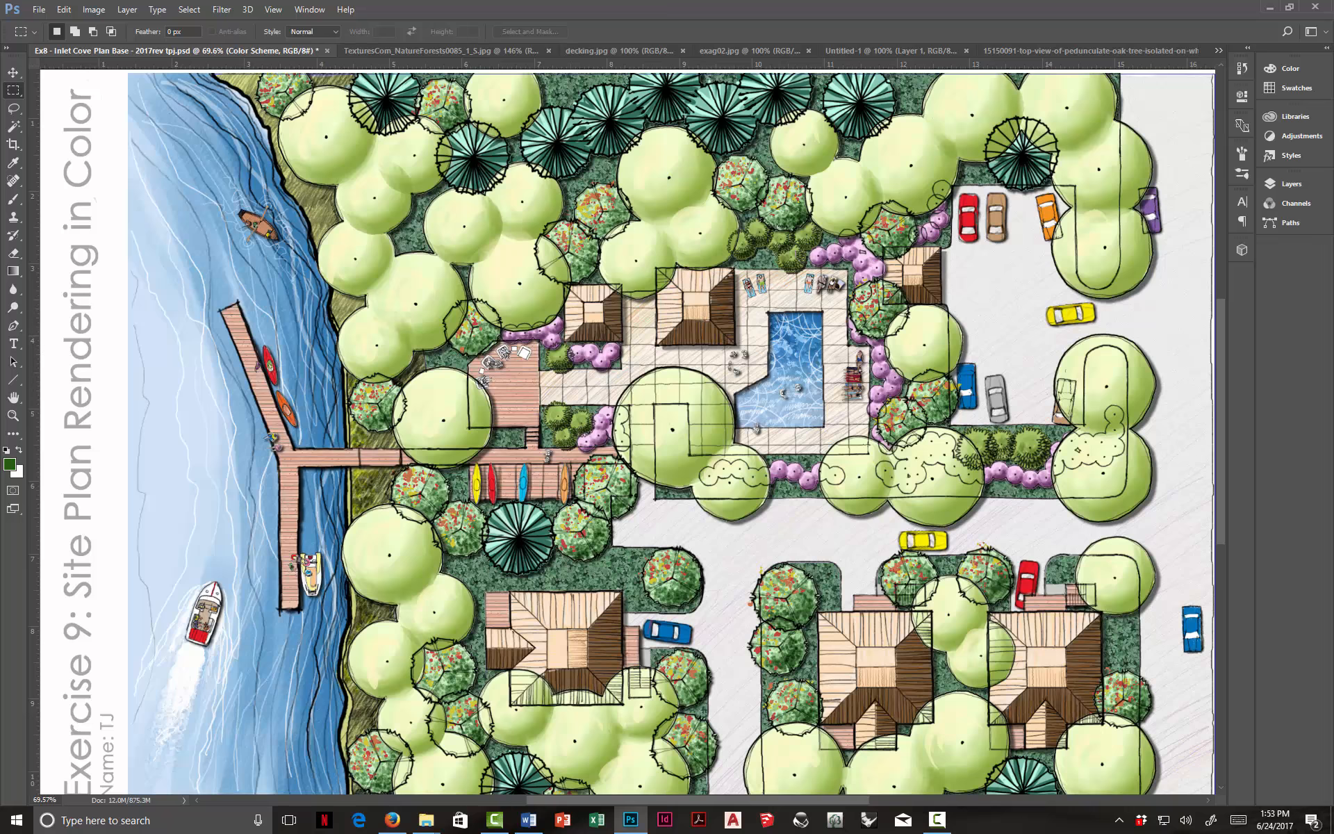
{"action": "mouse_move", "coordinate": [422, 825]}
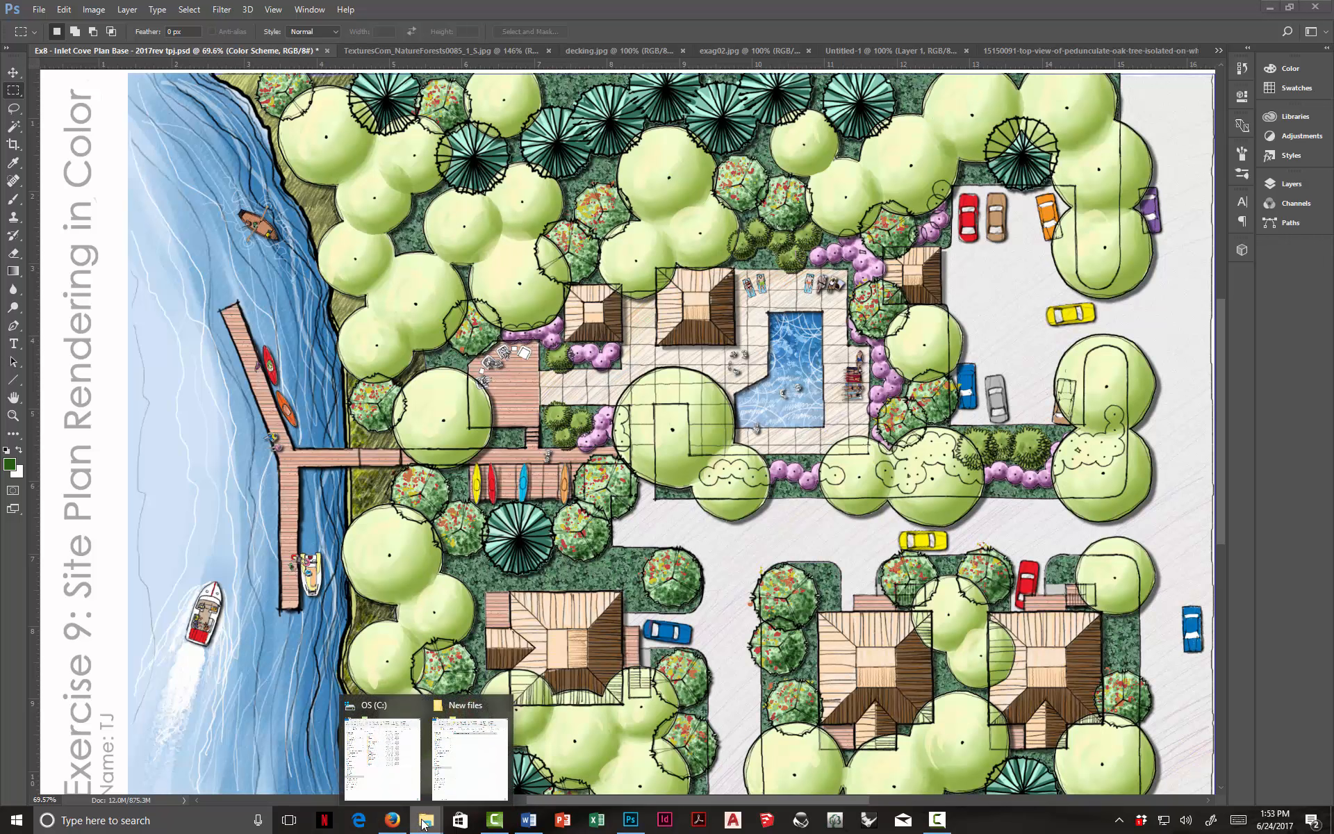
{"action": "left_click", "coordinate": [465, 778]}
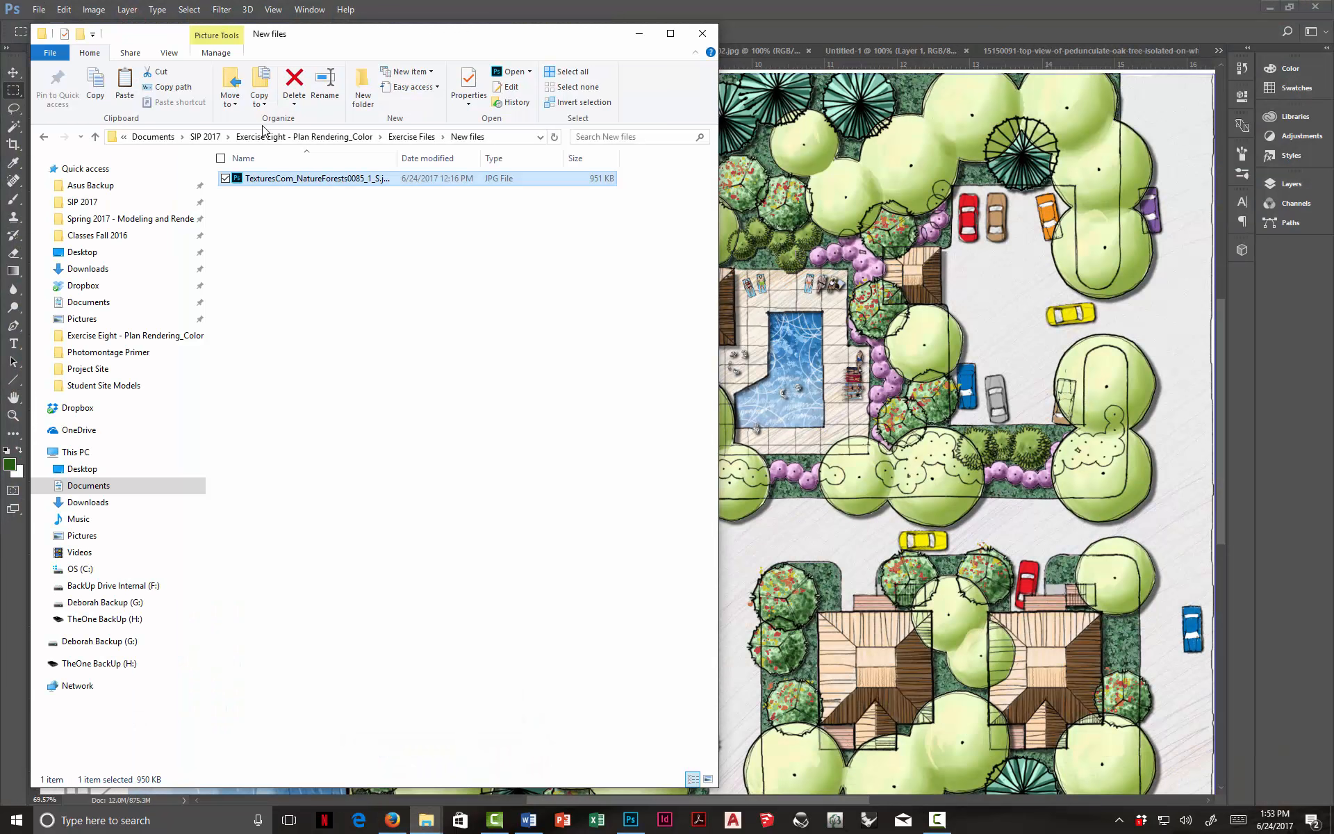
{"action": "left_click", "coordinate": [266, 137]}
{"action": "double_click", "coordinate": [274, 197]}
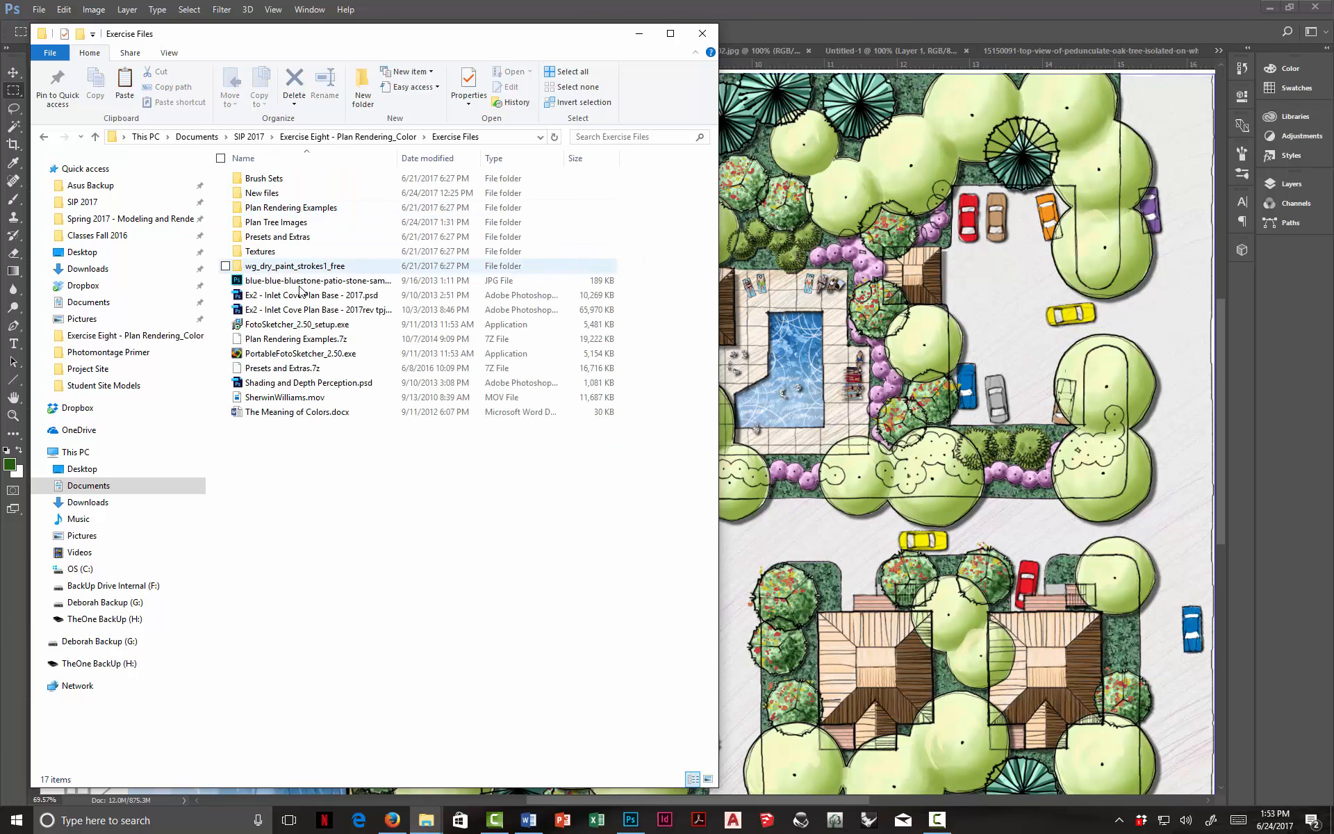
{"action": "double_click", "coordinate": [279, 223]}
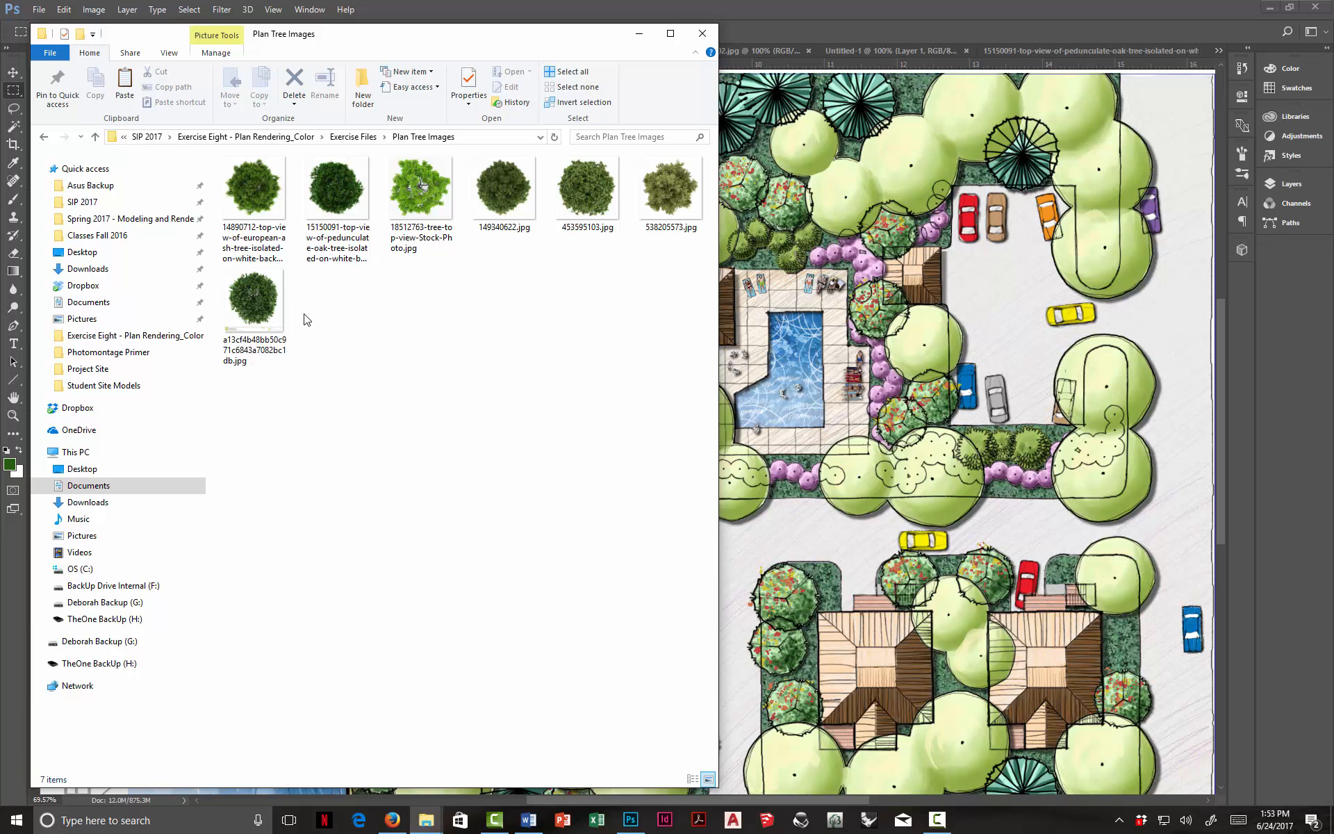
{"action": "mouse_move", "coordinate": [275, 328]}
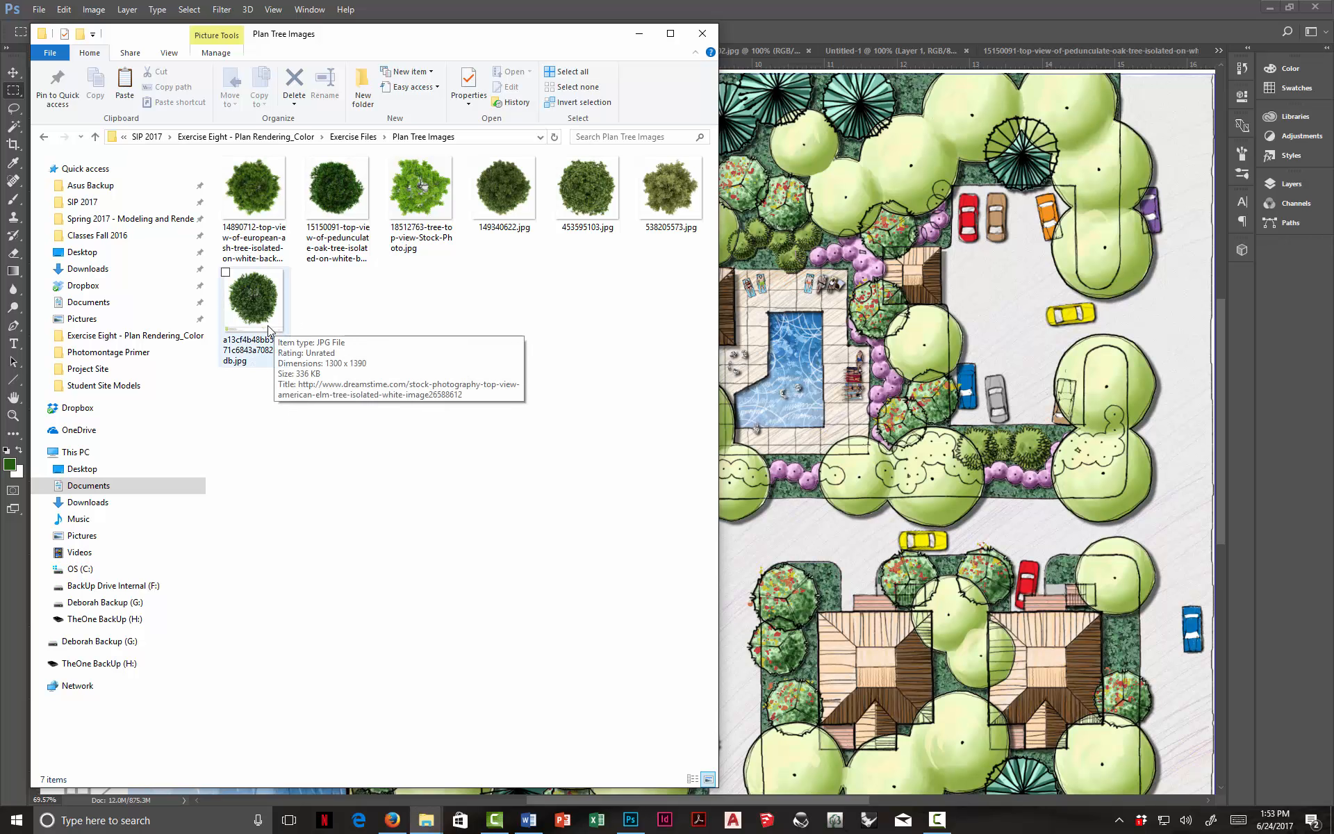
{"action": "left_click", "coordinate": [639, 35]}
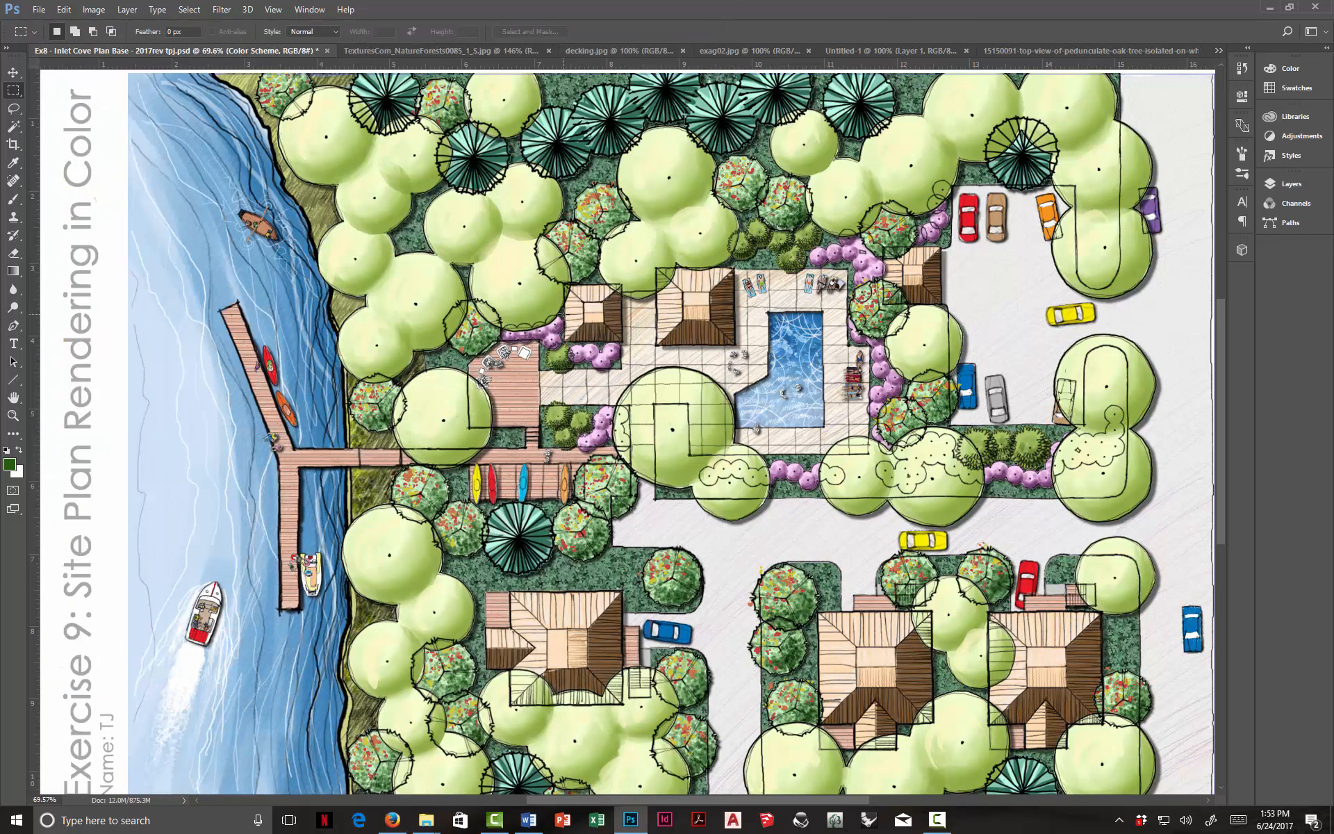
{"action": "scroll", "coordinate": [583, 395], "scroll_direction": "down", "scroll_amount": 3}
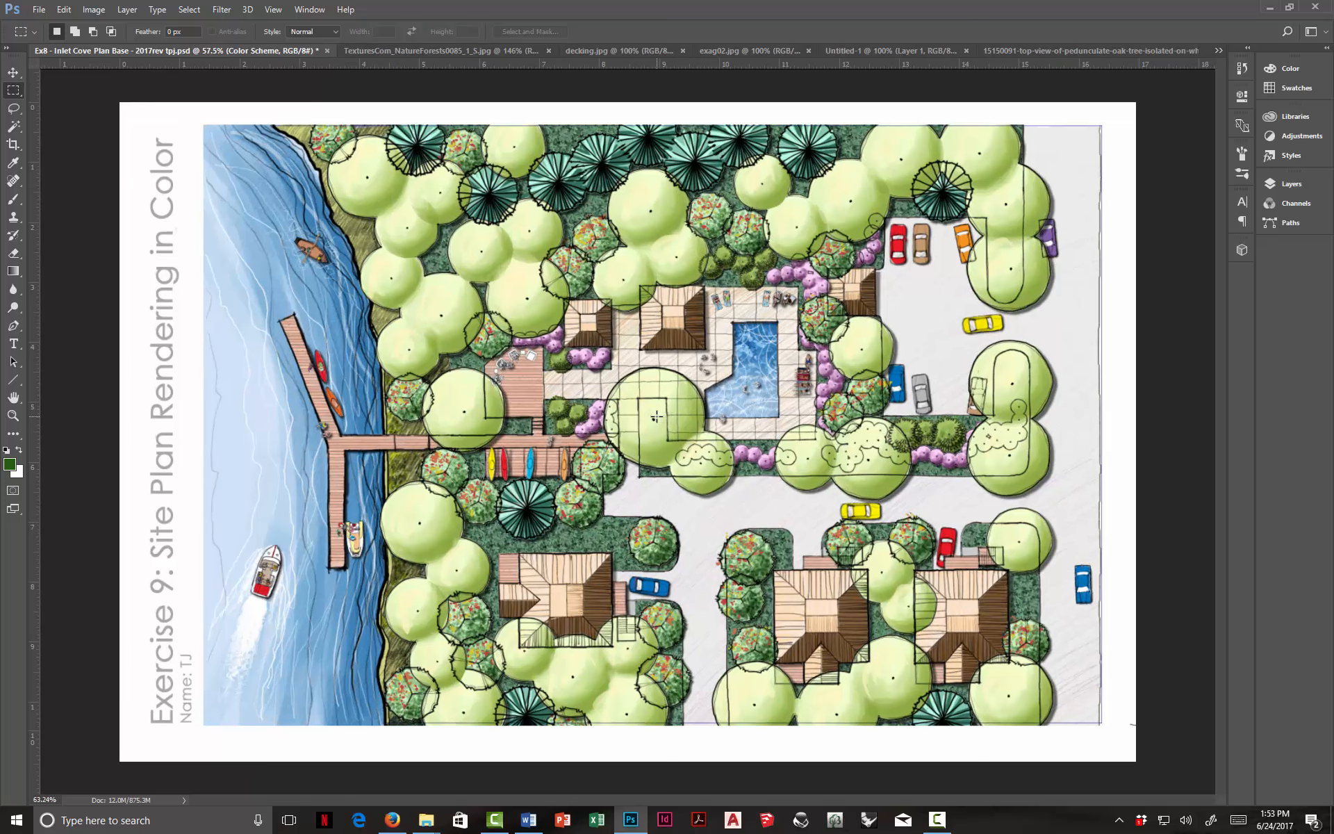
{"action": "scroll", "coordinate": [659, 418], "scroll_direction": "up", "scroll_amount": 3}
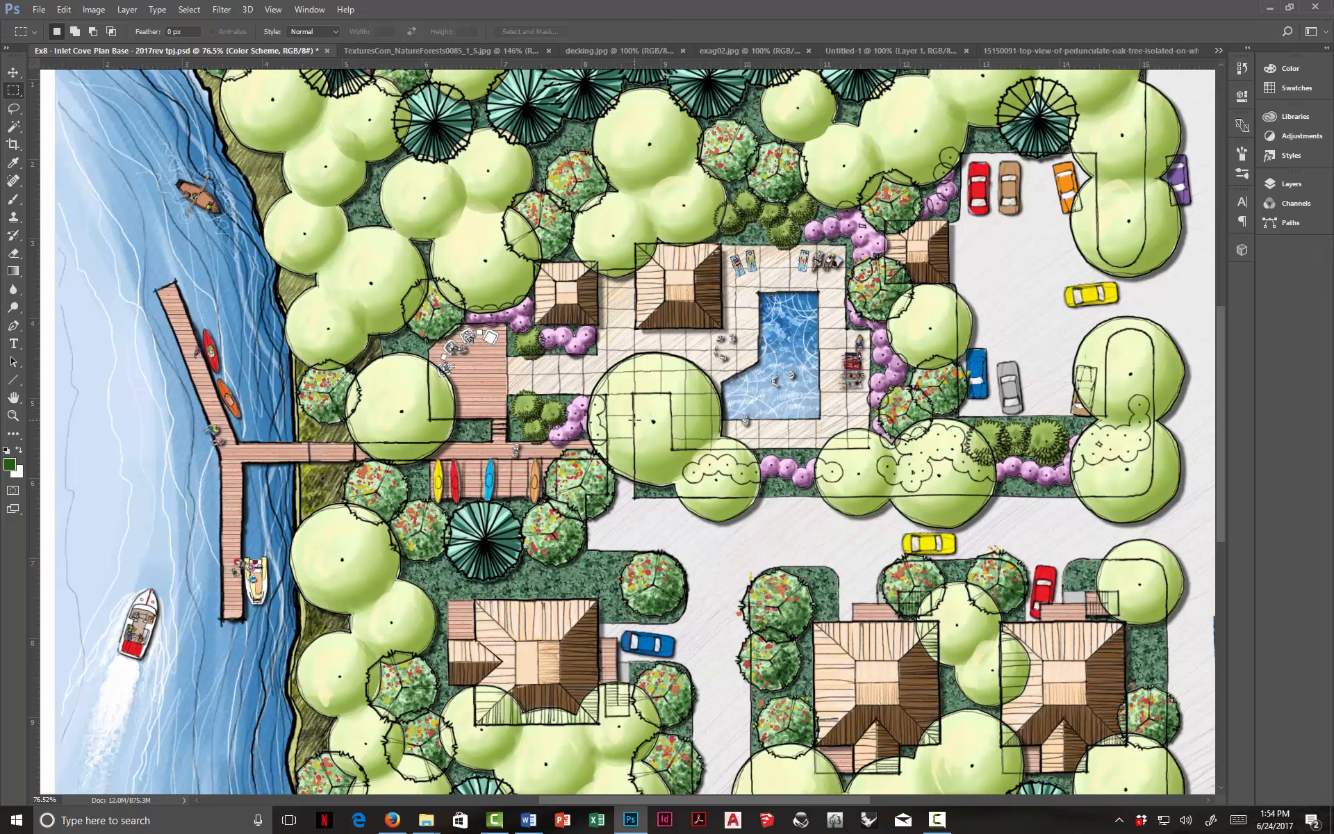
{"action": "scroll", "coordinate": [509, 427], "scroll_direction": "down", "scroll_amount": 5}
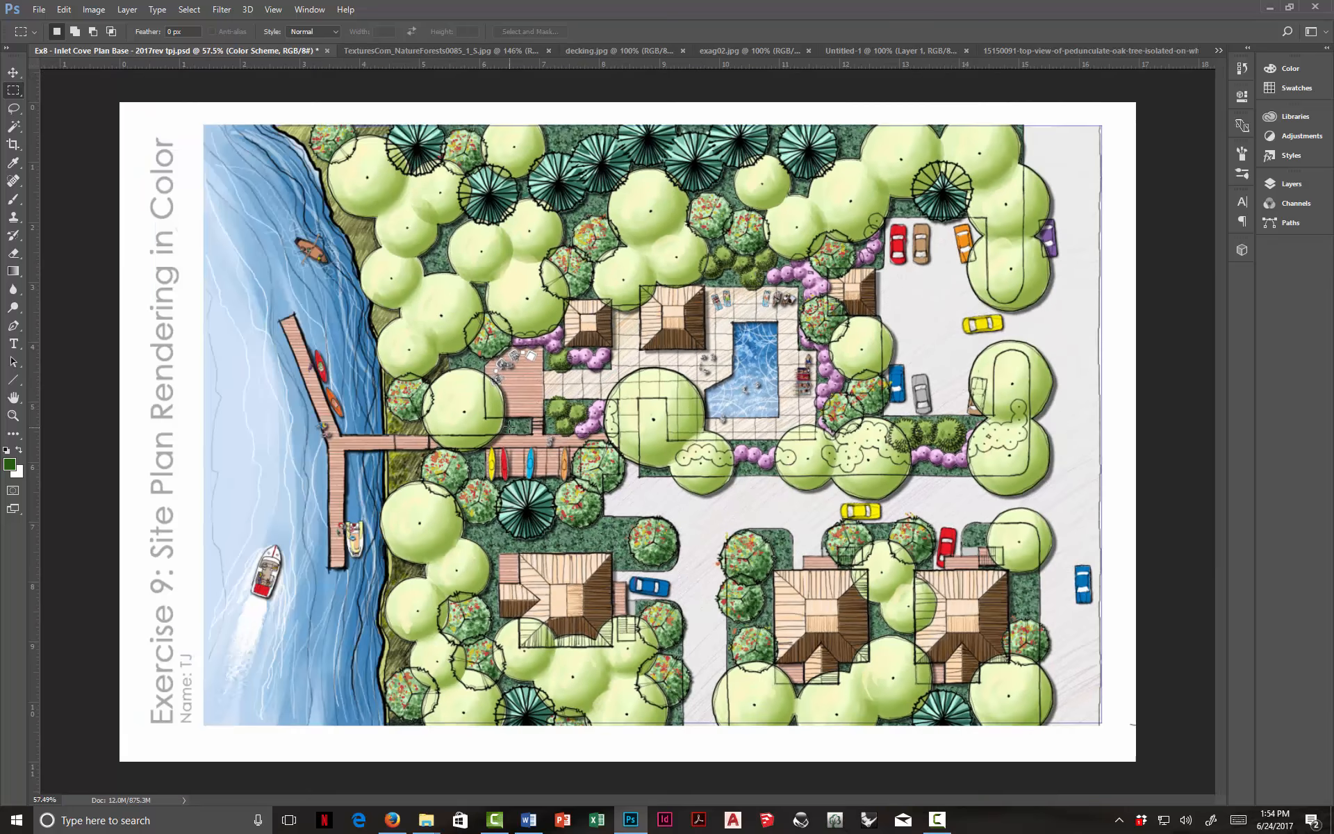
{"action": "scroll", "coordinate": [509, 427], "scroll_direction": "up", "scroll_amount": 3}
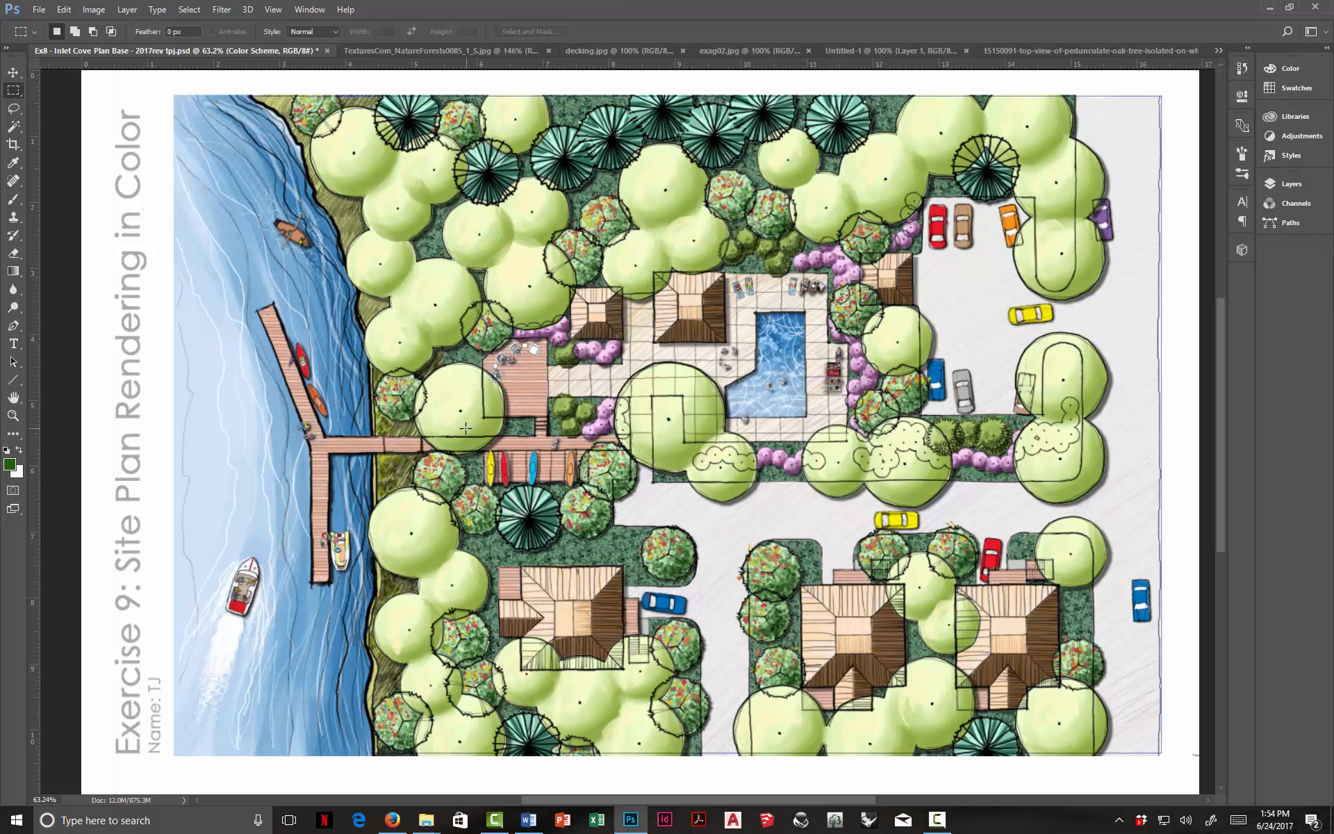
Step: Display the Color Scheme layer group on the site plan and expand it to list its layers
{"action": "left_click", "coordinate": [1278, 187]}
{"action": "left_click", "coordinate": [1098, 357]}
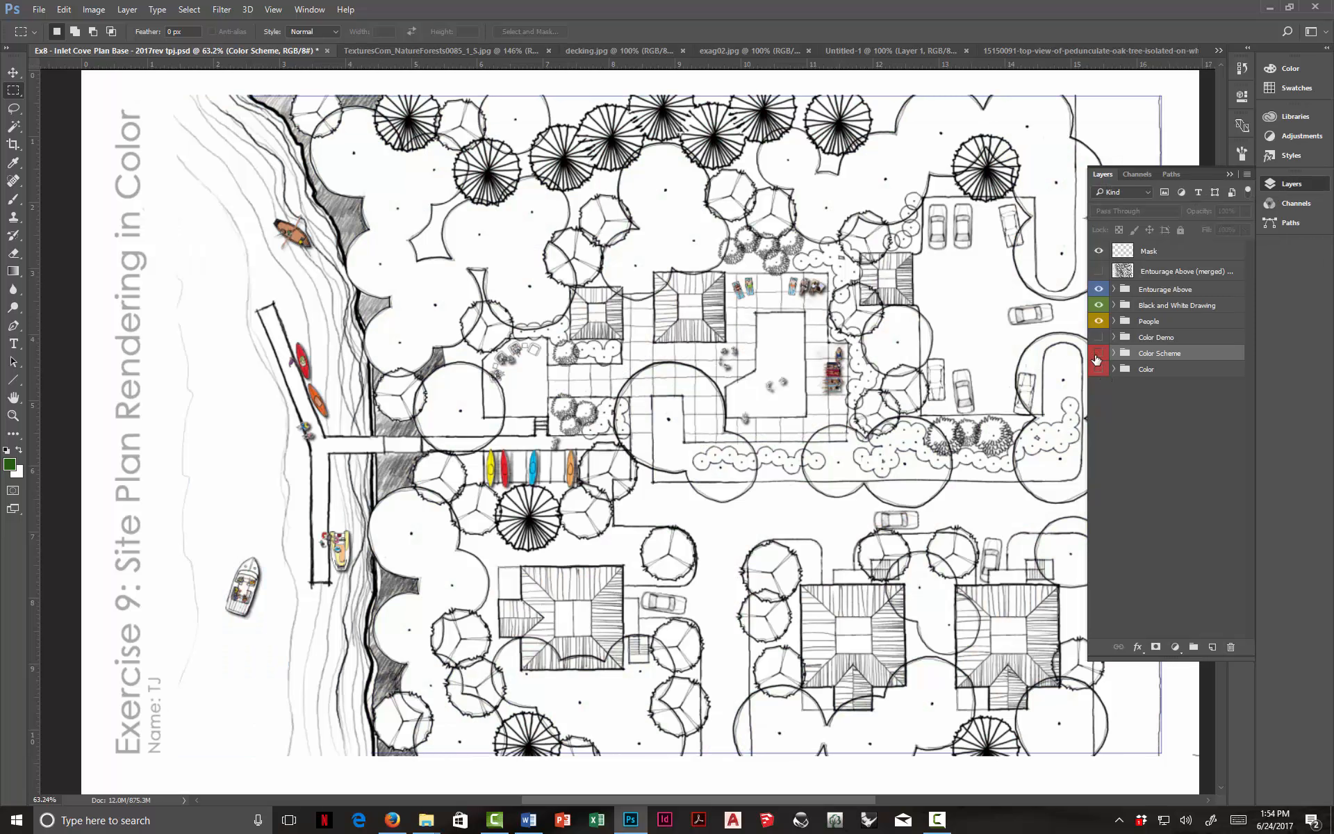
{"action": "left_click", "coordinate": [1097, 357]}
{"action": "left_click", "coordinate": [1114, 353]}
Step: Toggle the visibility of the Decking layer in the Color Scheme group to check which areas of the plan it covers
{"action": "scroll", "coordinate": [1115, 356], "scroll_direction": "down", "scroll_amount": 2}
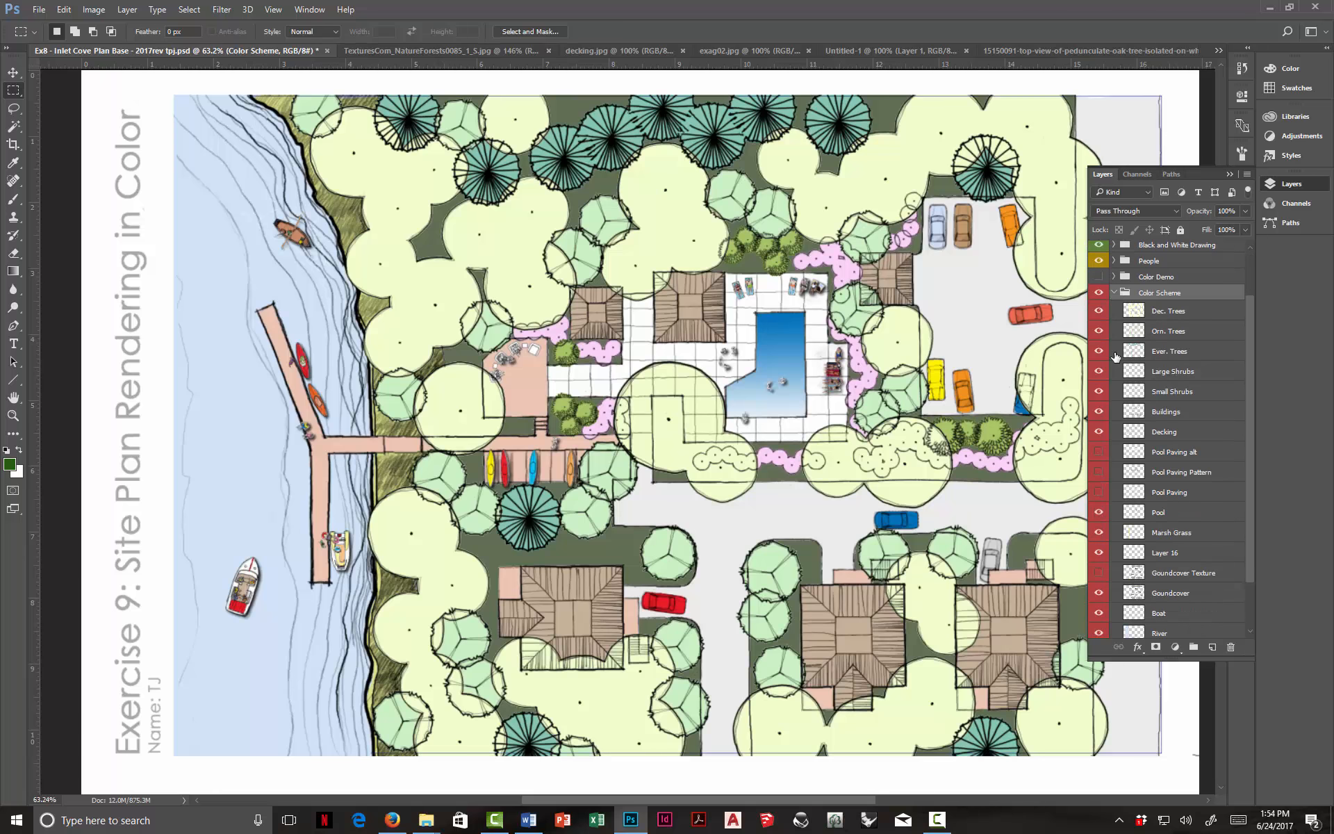
{"action": "scroll", "coordinate": [1115, 357], "scroll_direction": "down", "scroll_amount": 2}
{"action": "scroll", "coordinate": [1115, 362], "scroll_direction": "up", "scroll_amount": 1}
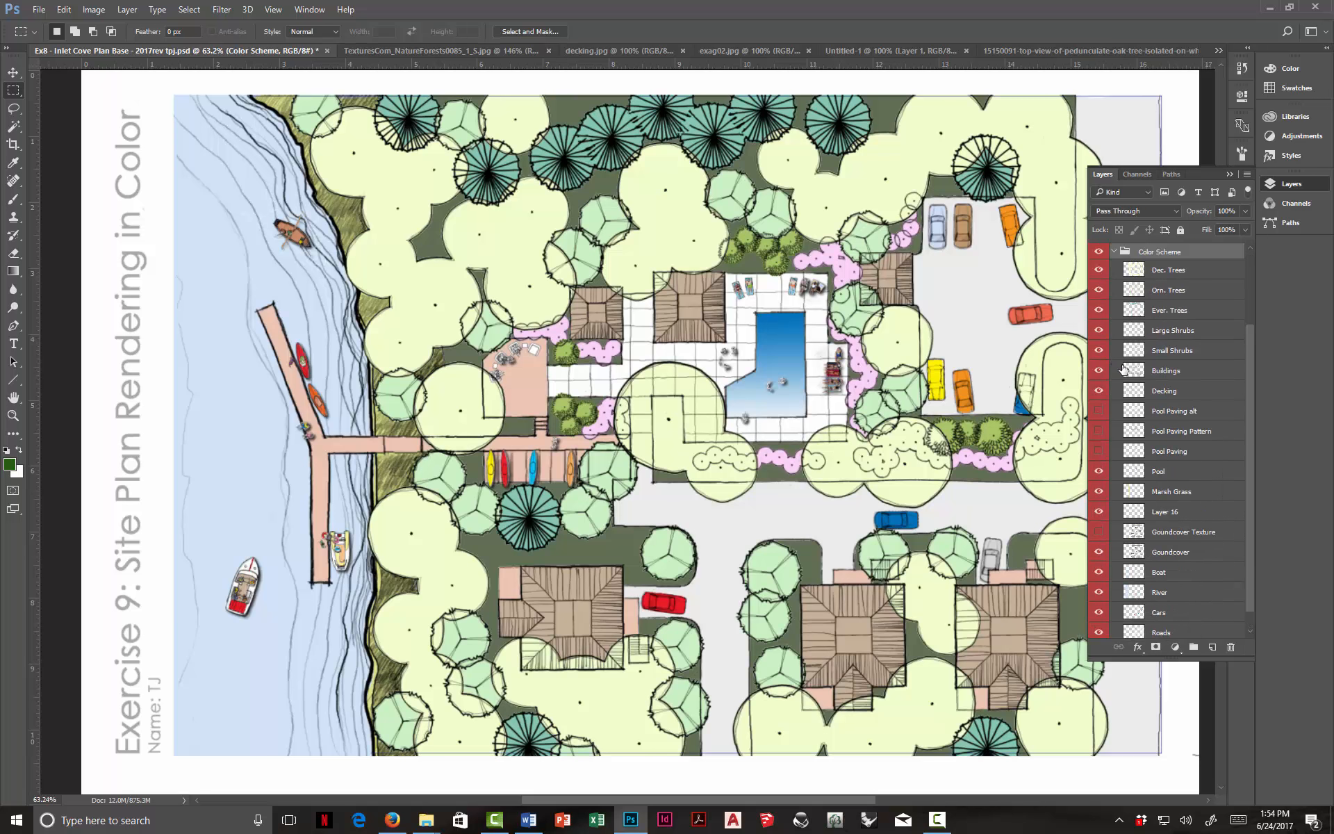
{"action": "left_click", "coordinate": [1099, 391]}
{"action": "left_click", "coordinate": [1099, 392]}
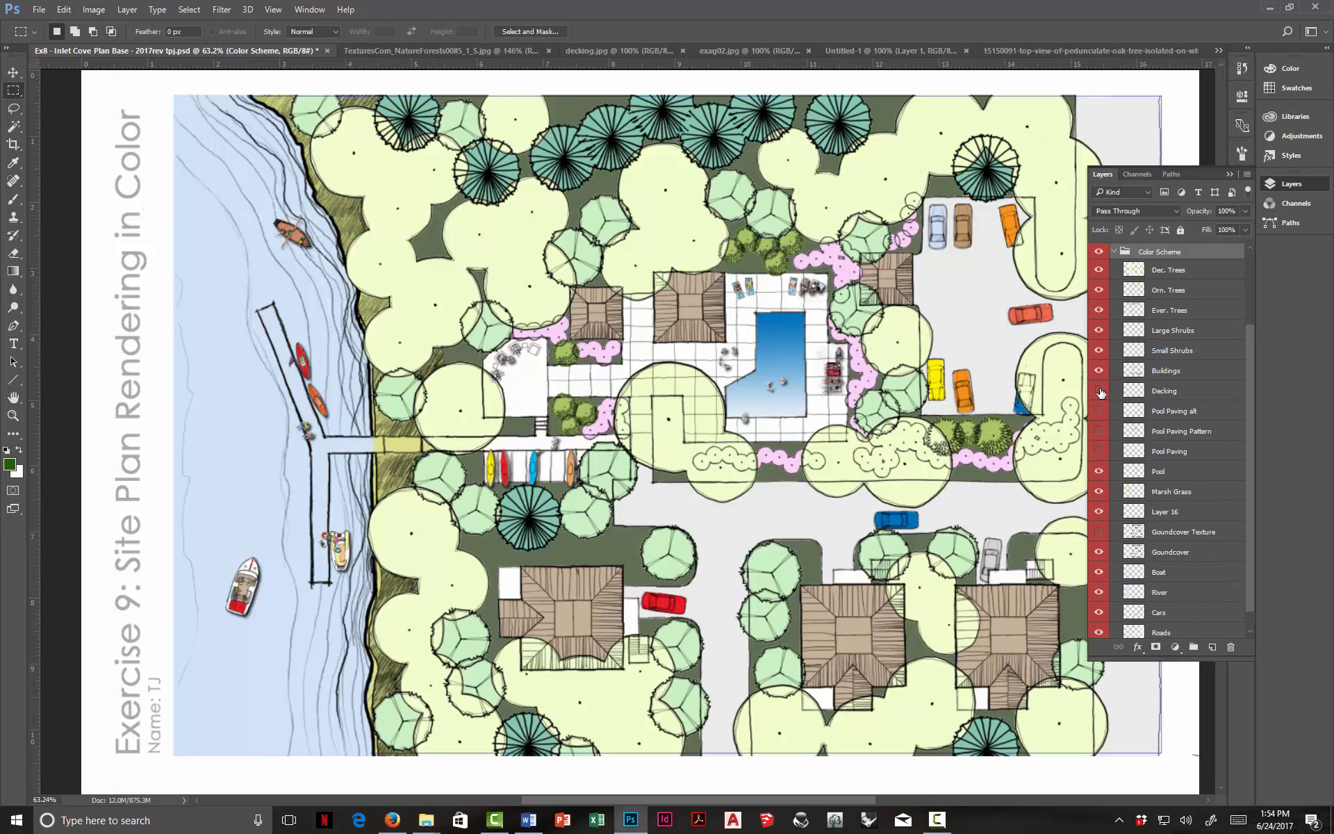
Step: Show the Decking layer on the site plan and add a new layer above it named Decking Texture
{"action": "left_click", "coordinate": [1099, 391]}
{"action": "left_click", "coordinate": [1098, 391]}
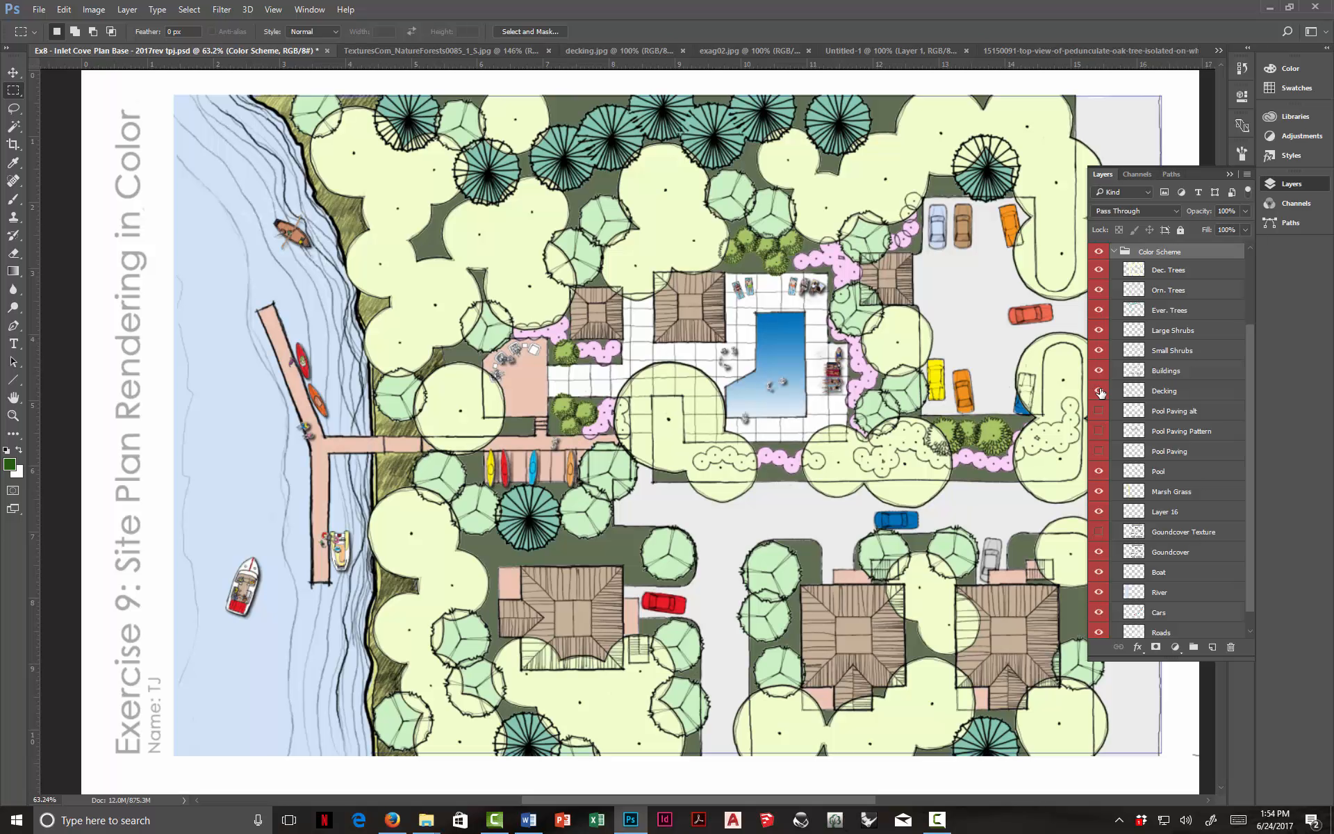
{"action": "left_click", "coordinate": [1161, 396]}
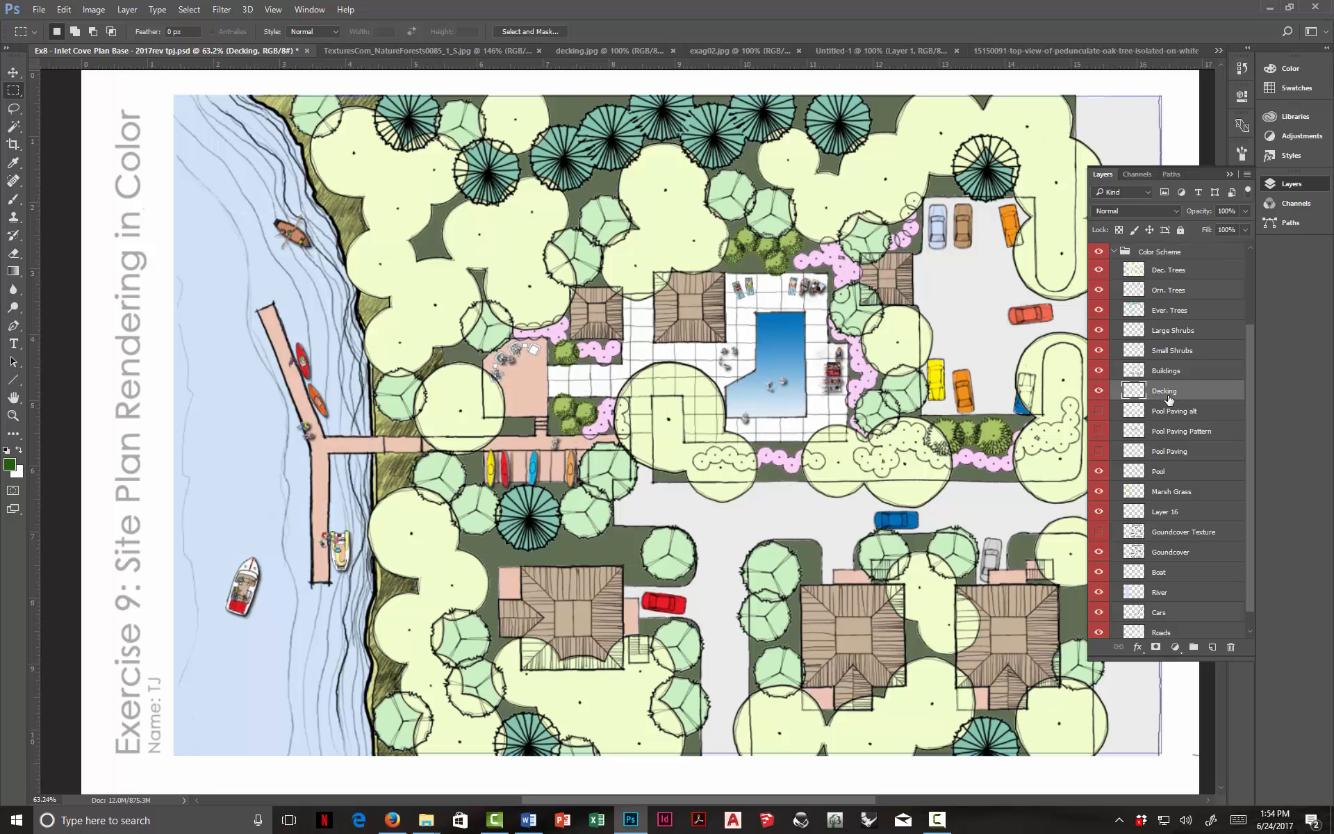
{"action": "left_click", "coordinate": [1212, 647]}
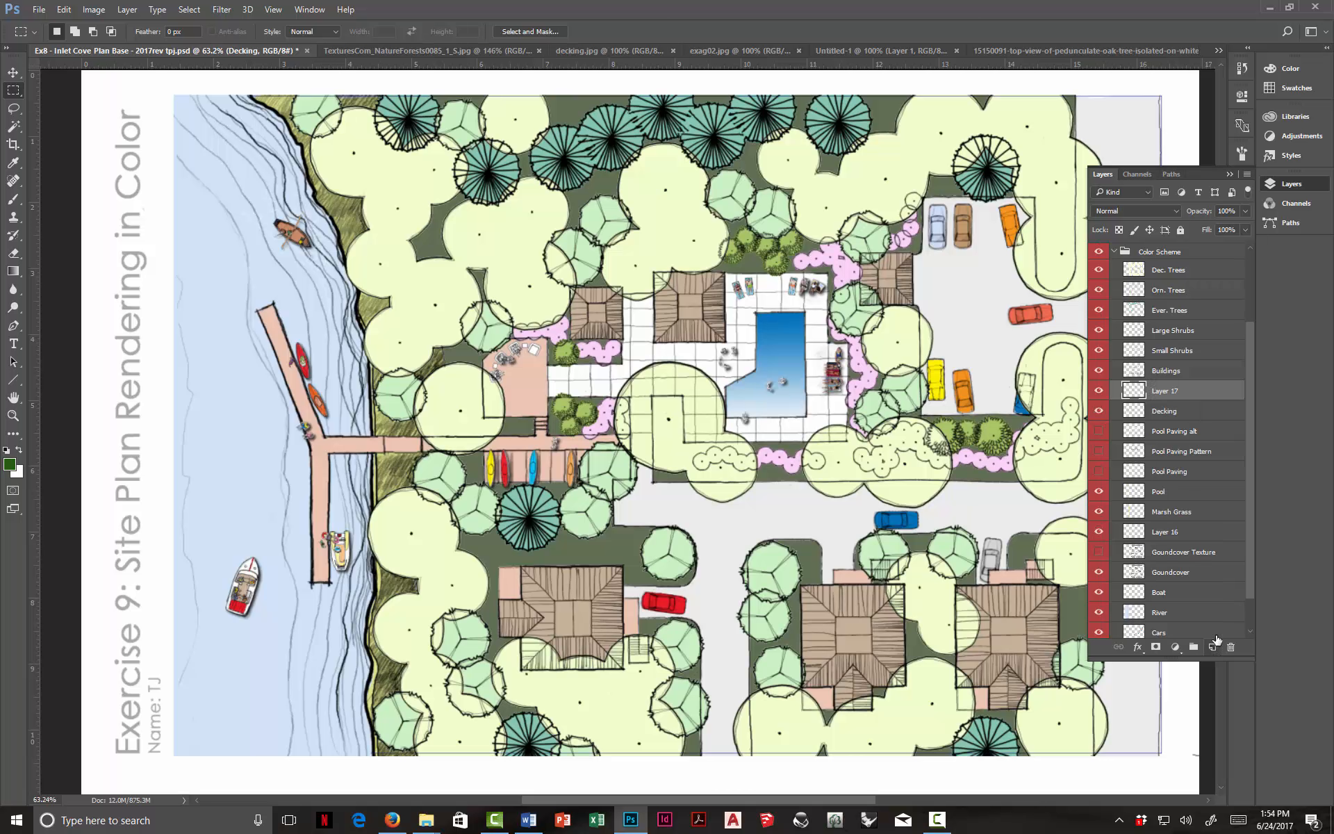
{"action": "double_click", "coordinate": [1173, 399]}
{"action": "type", "text": "Decking Texture"}
{"action": "key", "text": "Return"}
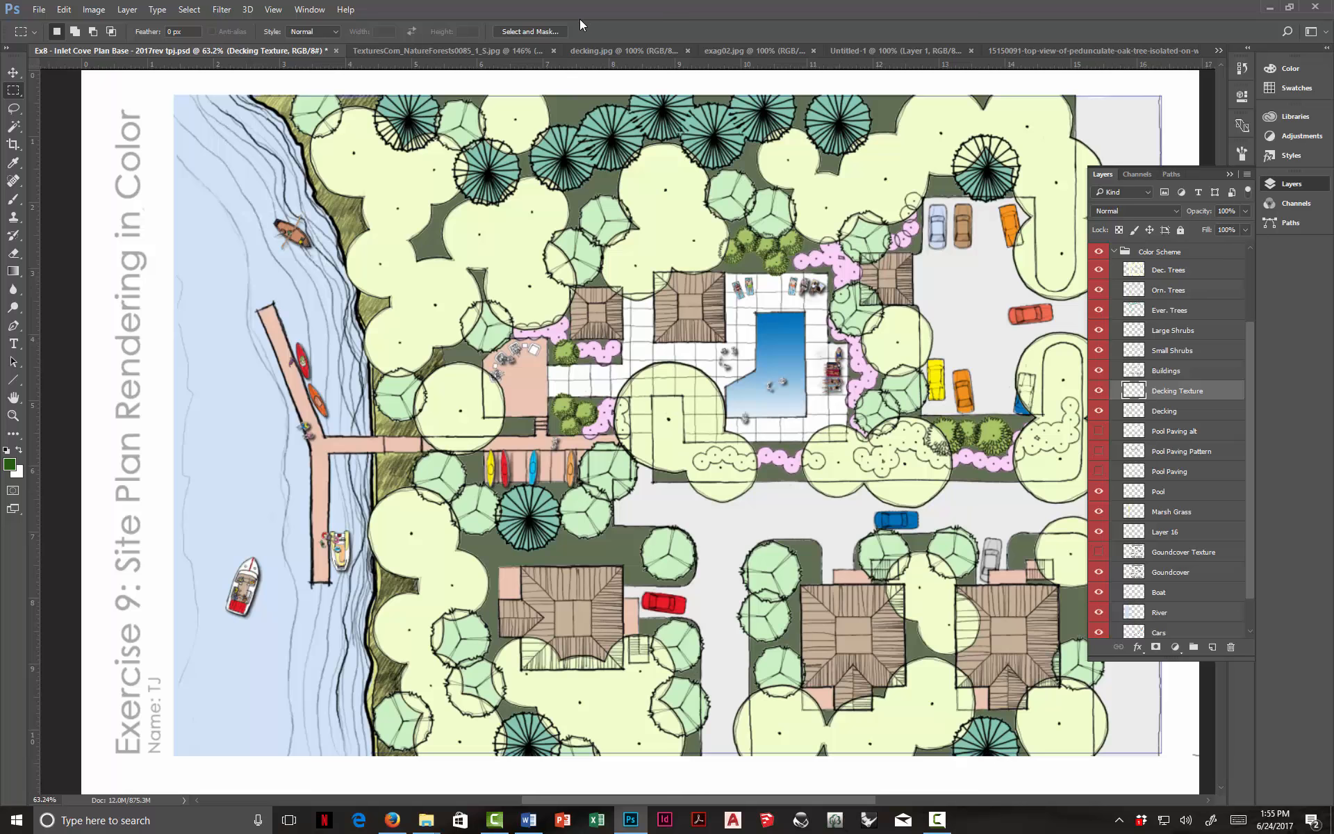
Step: Check the image dimensions and resolution of decking.jpg without changing them
{"action": "left_click", "coordinate": [592, 50]}
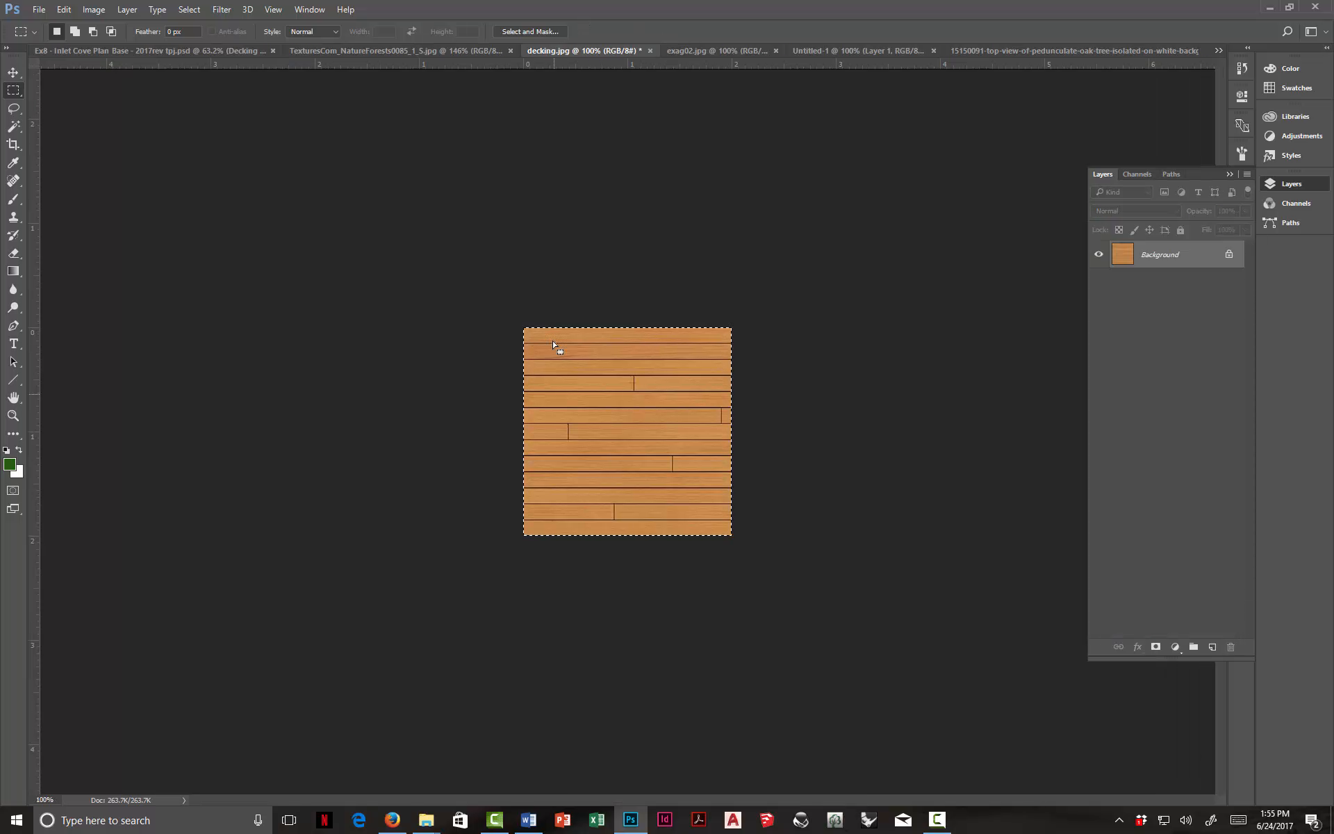
{"action": "left_click", "coordinate": [94, 11]}
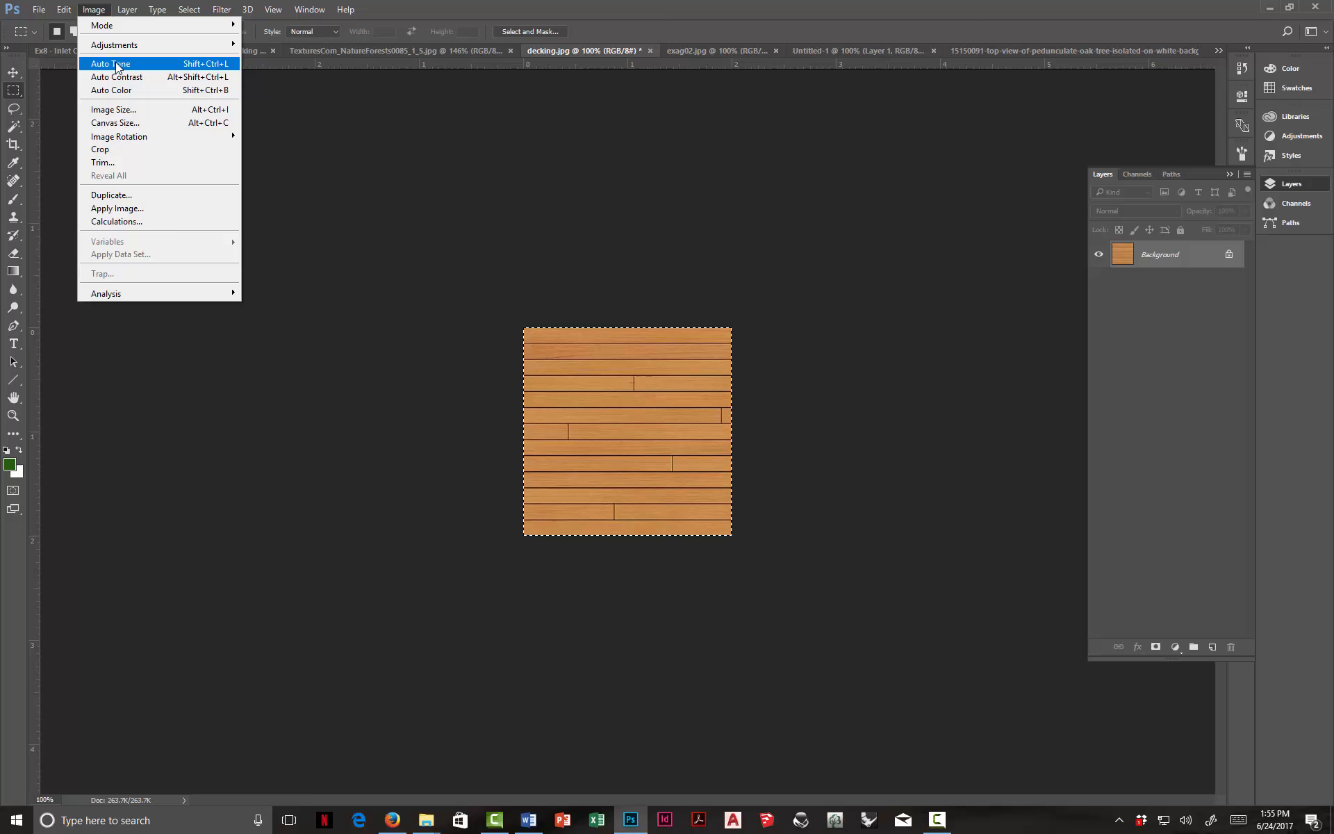
{"action": "left_click", "coordinate": [113, 109]}
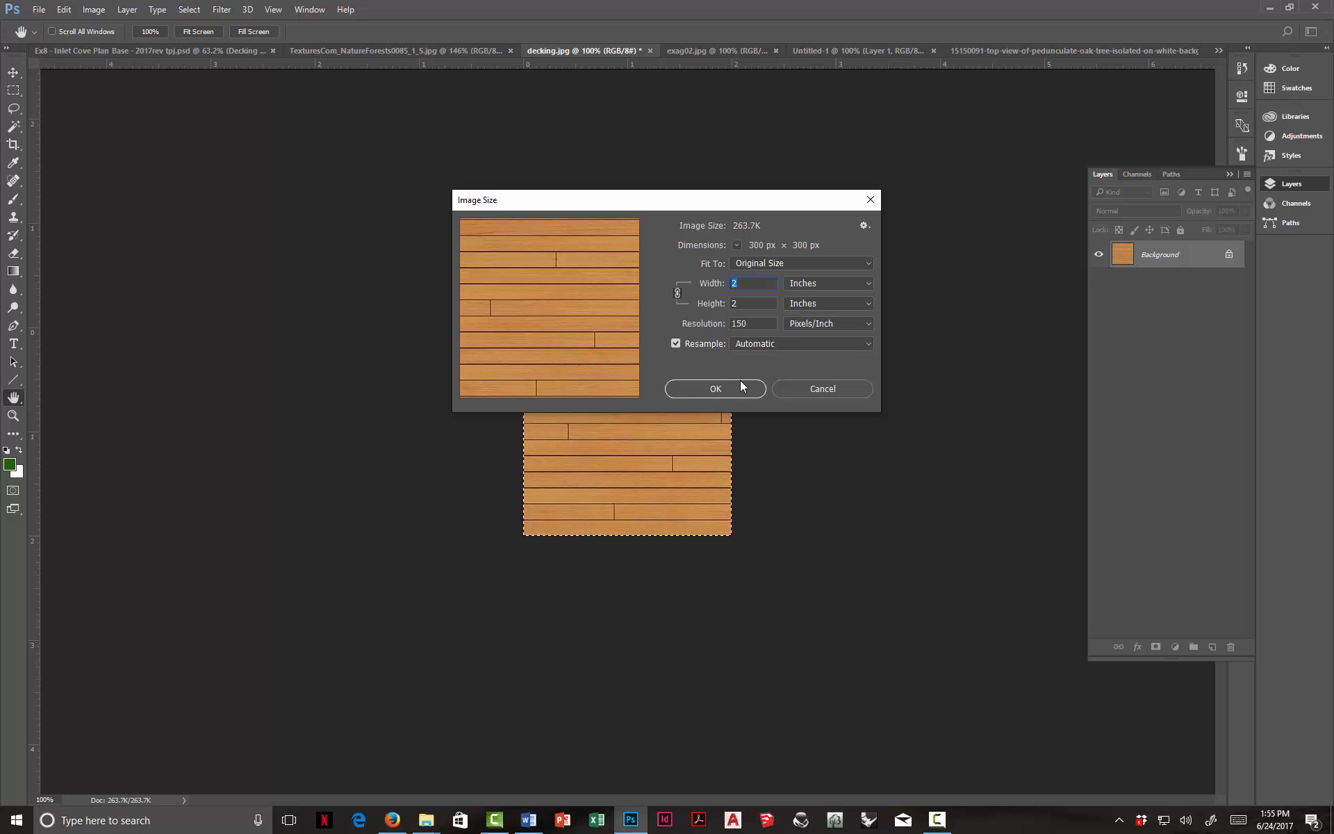
{"action": "left_click", "coordinate": [787, 385]}
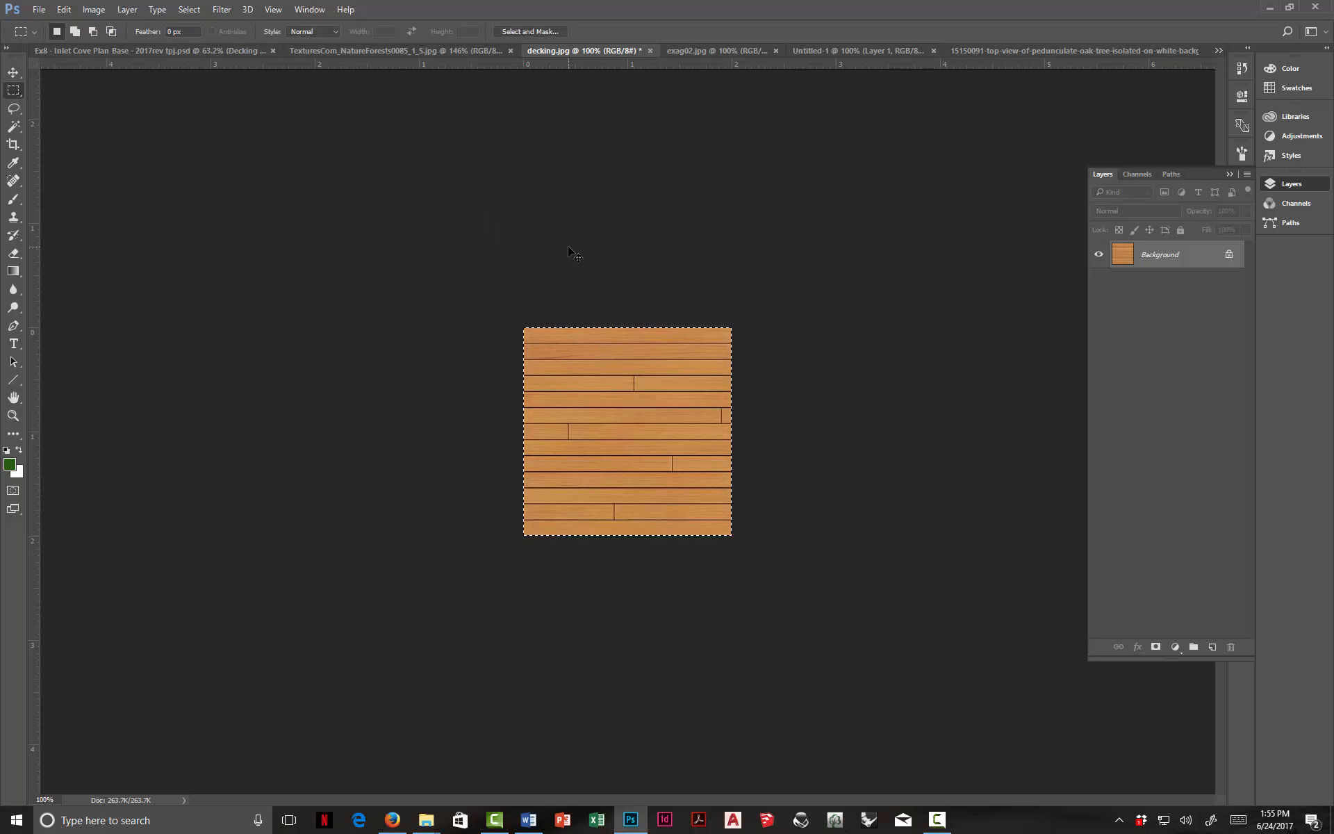
Step: Paste the copied decking texture onto the site plan's Decking Texture layer and move it over the angled end of the dock
{"action": "left_click", "coordinate": [95, 52]}
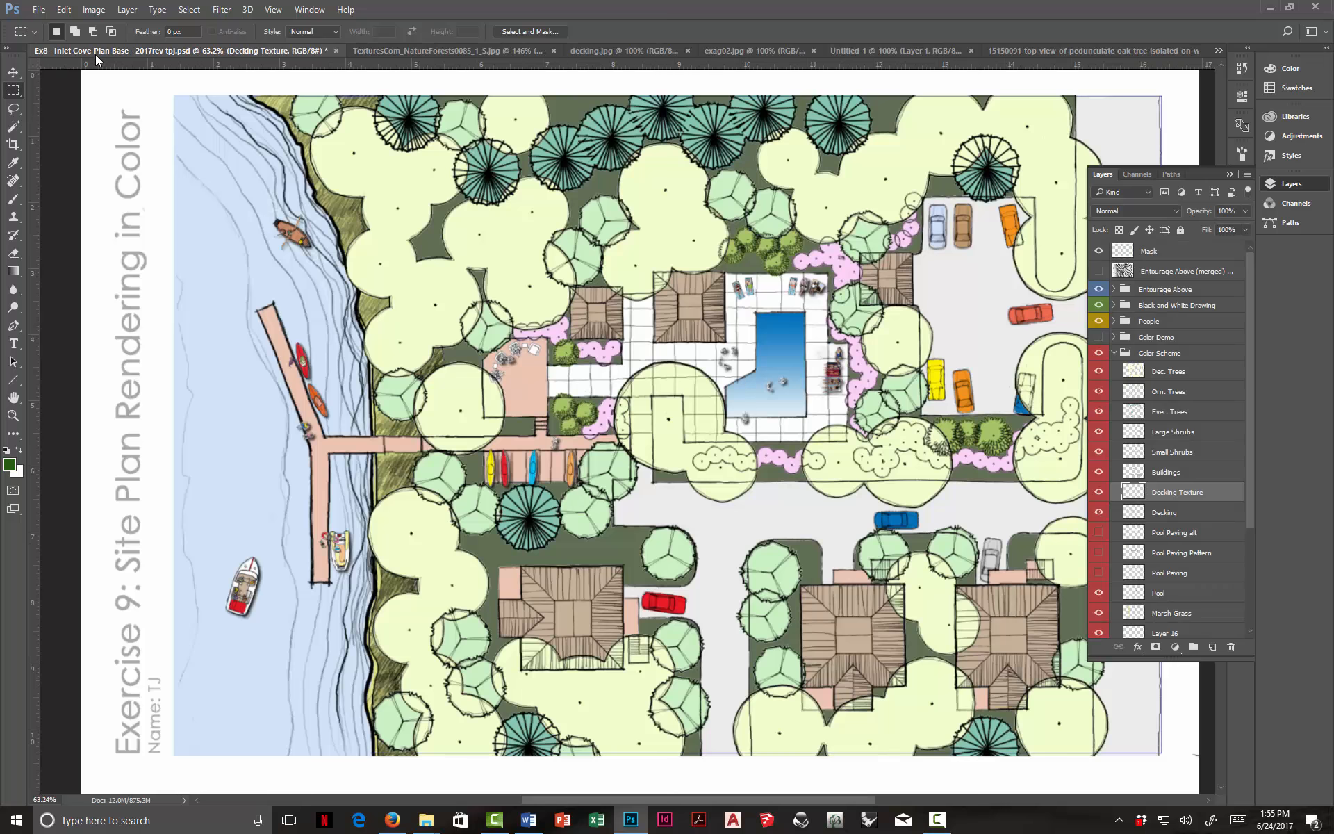
{"action": "key", "text": "ctrl+v"}
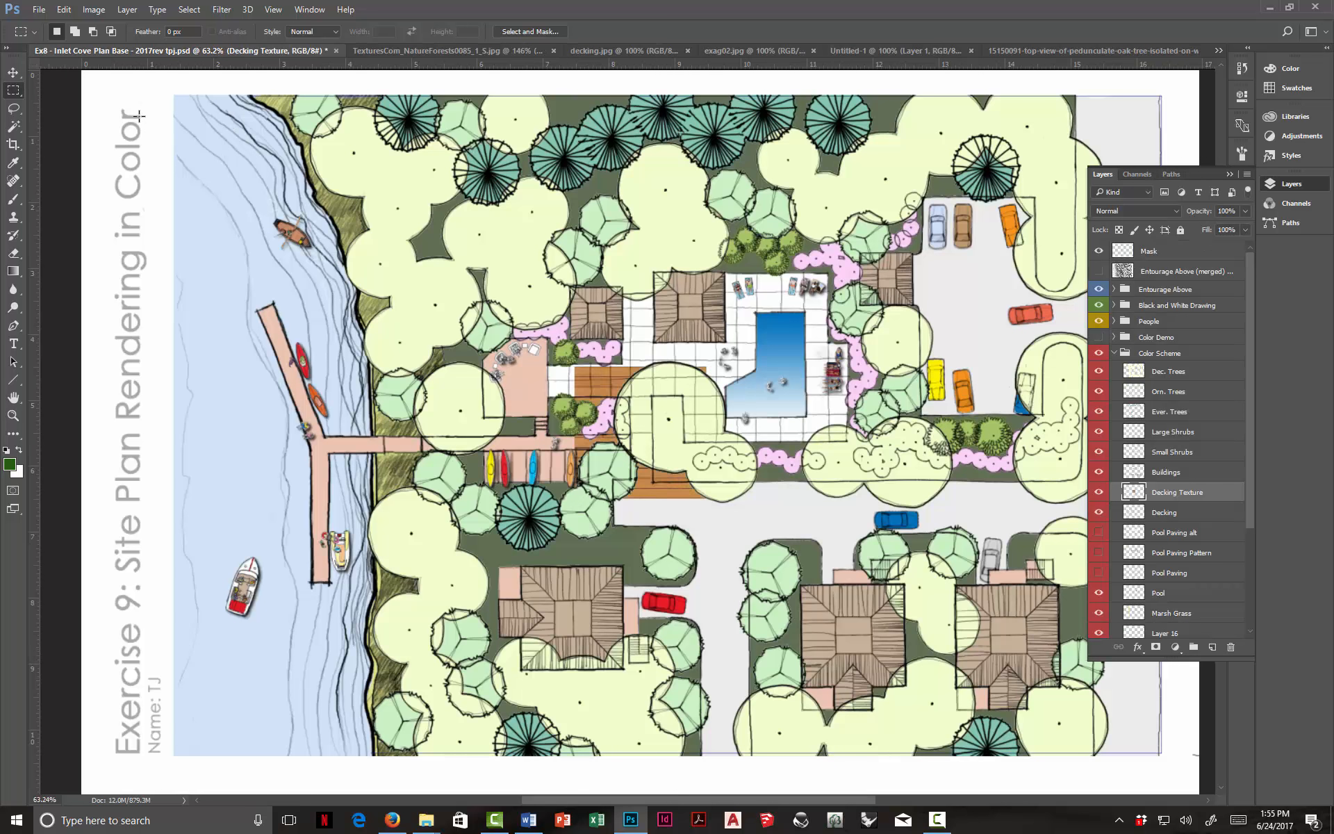
{"action": "key", "text": "v"}
{"action": "left_click_drag", "start_coordinate": [675, 464], "coordinate": [268, 474]}
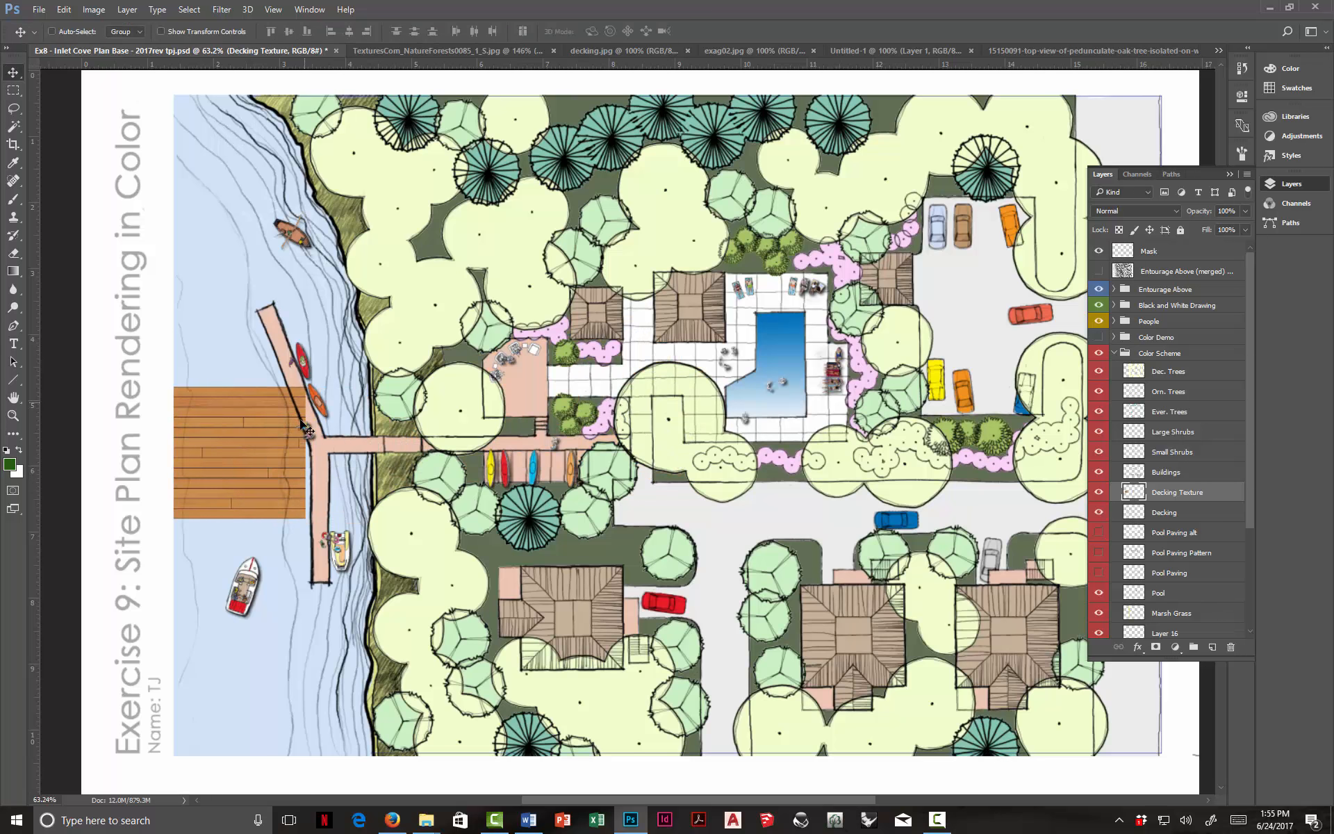
{"action": "left_click_drag", "start_coordinate": [242, 419], "coordinate": [274, 318]}
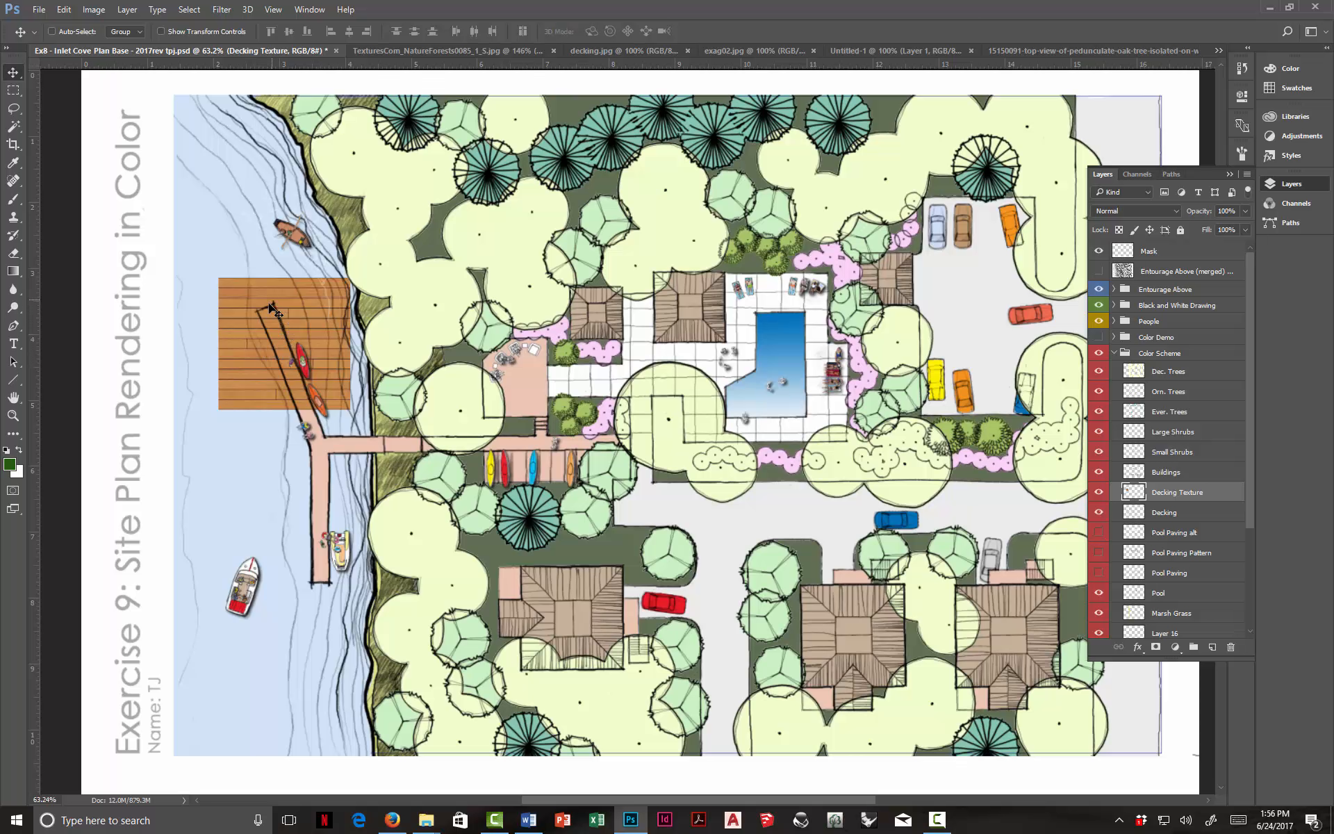
Step: Scale the pasted decking texture proportionally to about 18.67% and place it on the angled section of the dock
{"action": "key", "text": "ctrl+t"}
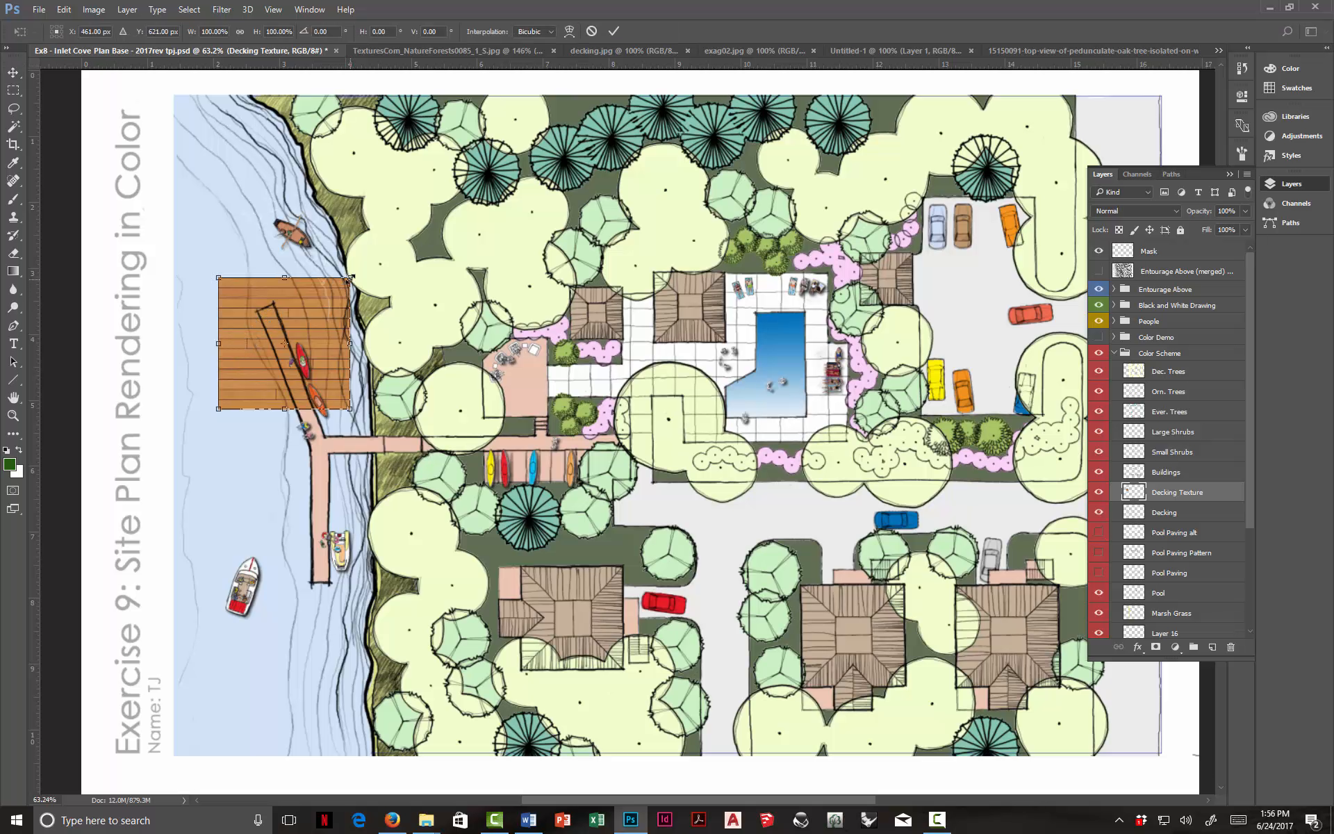
{"action": "left_click_drag", "start_coordinate": [350, 278], "coordinate": [386, 243]}
{"action": "scroll", "coordinate": [235, 386], "scroll_direction": "up", "scroll_amount": 6}
{"action": "scroll", "coordinate": [236, 385], "scroll_direction": "up", "scroll_amount": 5}
{"action": "left_click_drag", "start_coordinate": [465, 199], "coordinate": [399, 231]}
{"action": "left_click_drag", "start_coordinate": [363, 285], "coordinate": [391, 244]}
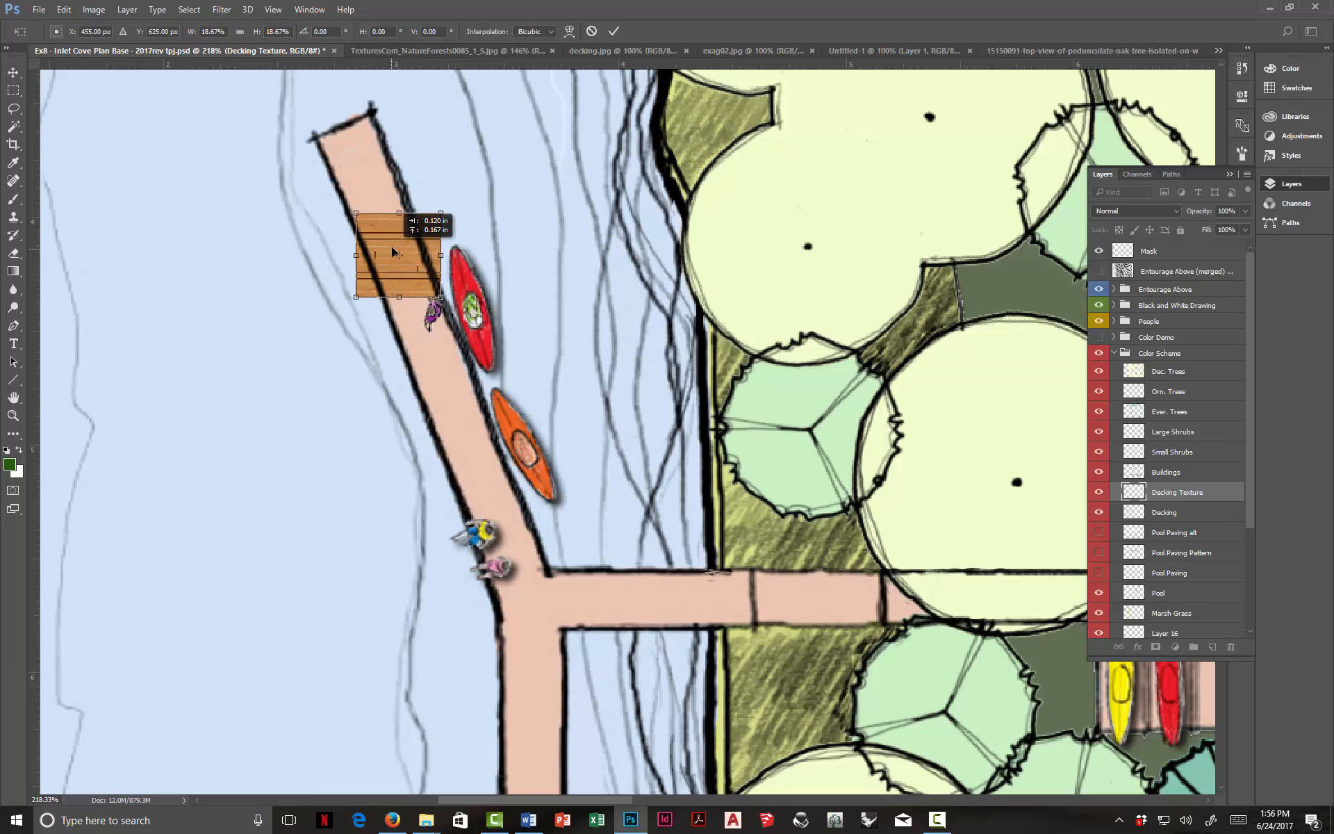
{"action": "scroll", "coordinate": [403, 232], "scroll_direction": "up", "scroll_amount": 4}
{"action": "scroll", "coordinate": [403, 257], "scroll_direction": "down", "scroll_amount": 2}
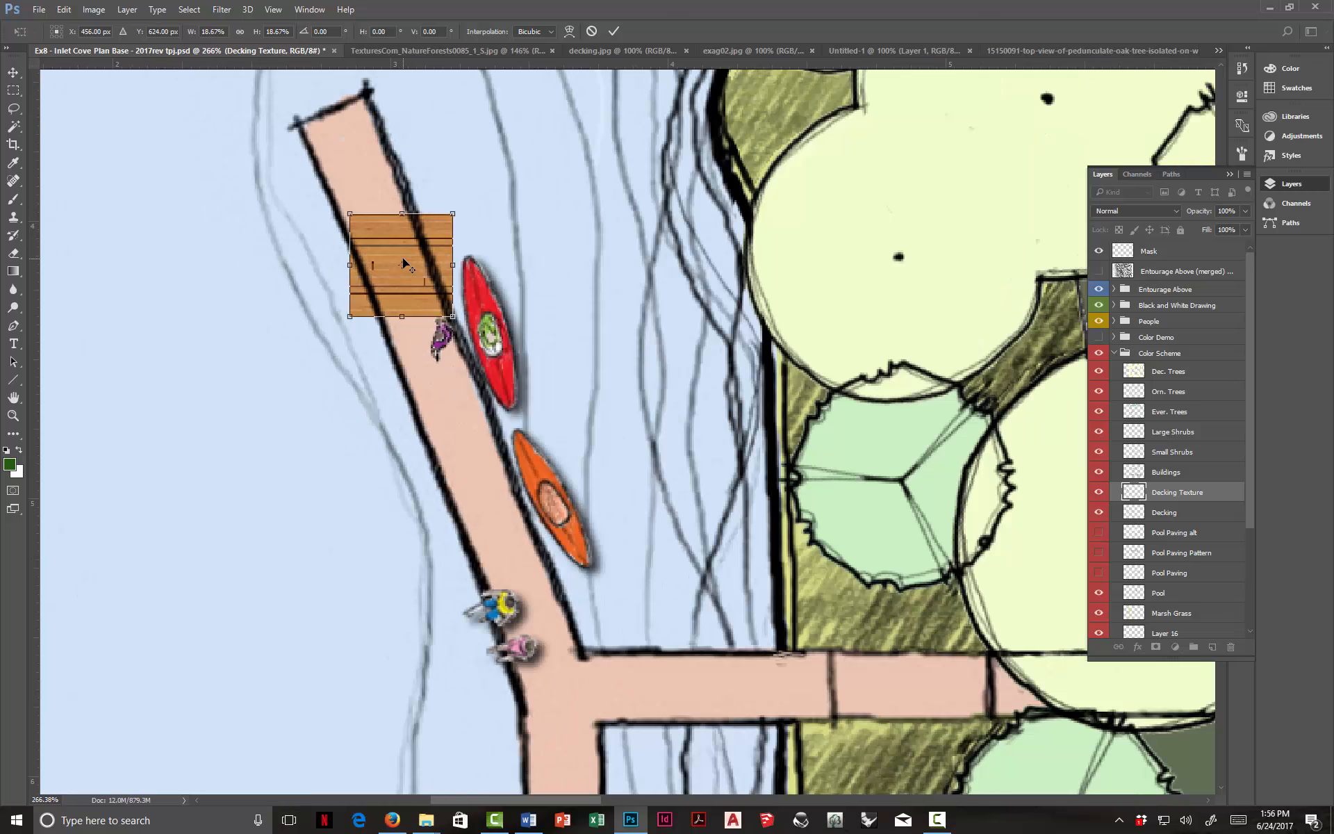
{"action": "left_click", "coordinate": [613, 31]}
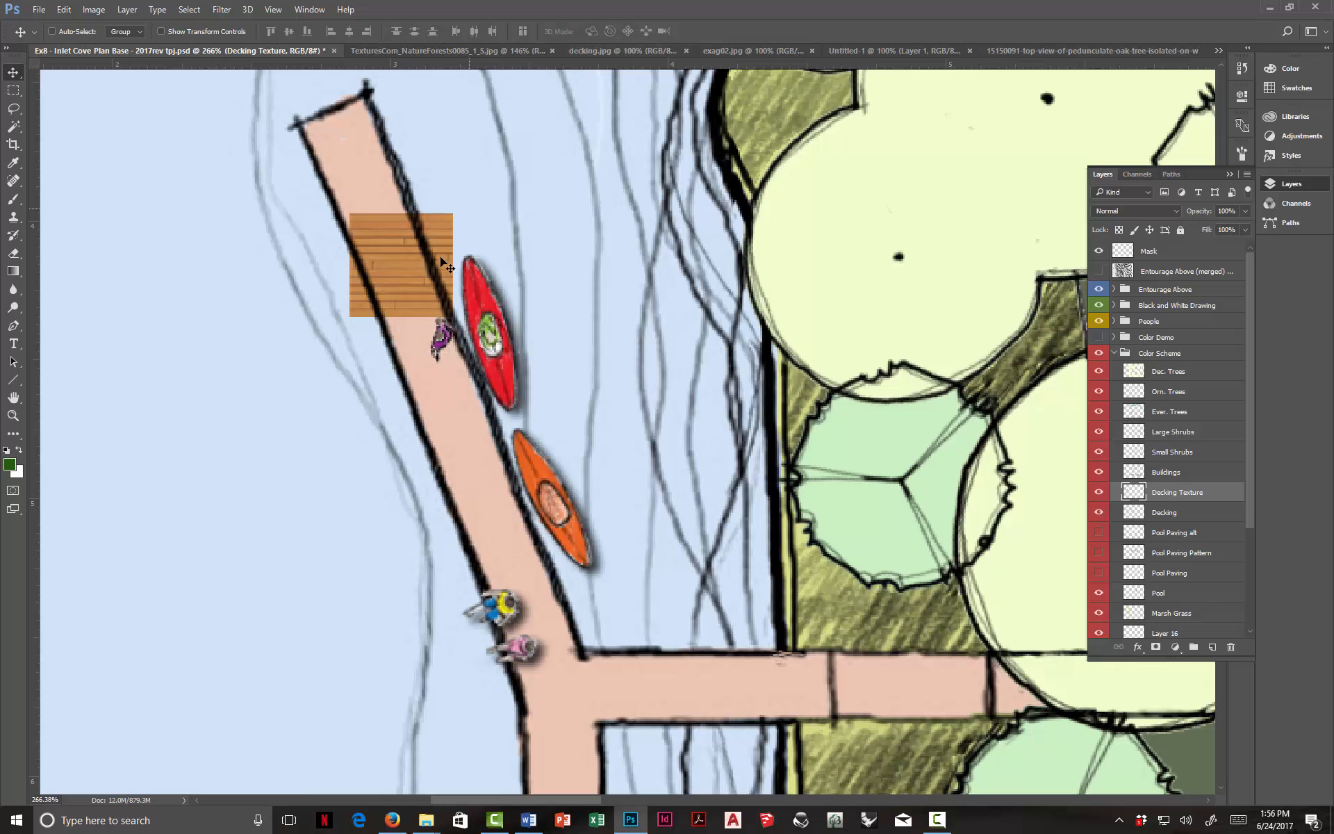
Step: Copy the scaled decking texture and paste it into a new 56 x 56 px document at 150 ppi with a white background
{"action": "scroll", "coordinate": [405, 282], "scroll_direction": "down", "scroll_amount": 3}
{"action": "scroll", "coordinate": [405, 285], "scroll_direction": "up", "scroll_amount": 1}
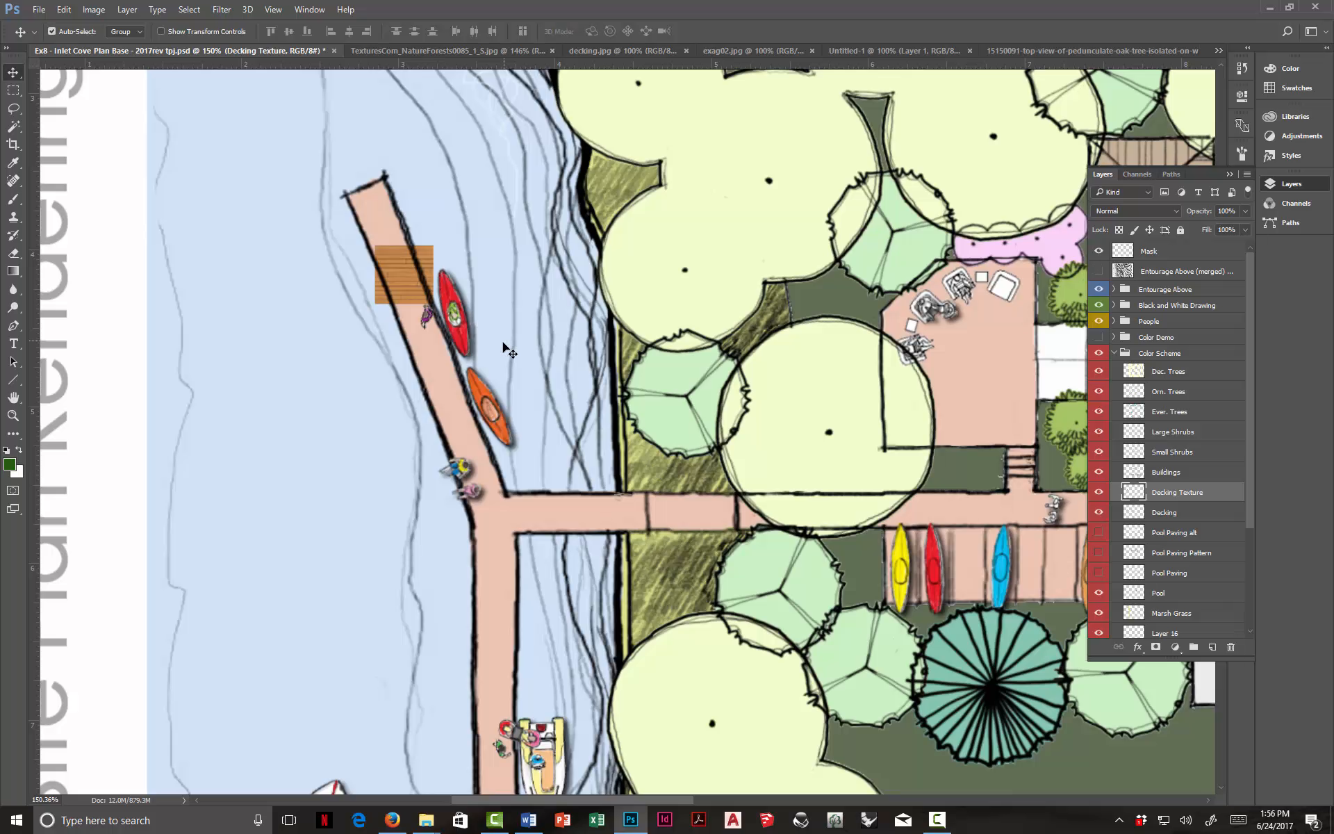
{"action": "key", "text": "ctrl+a"}
{"action": "key", "text": "ctrl+n"}
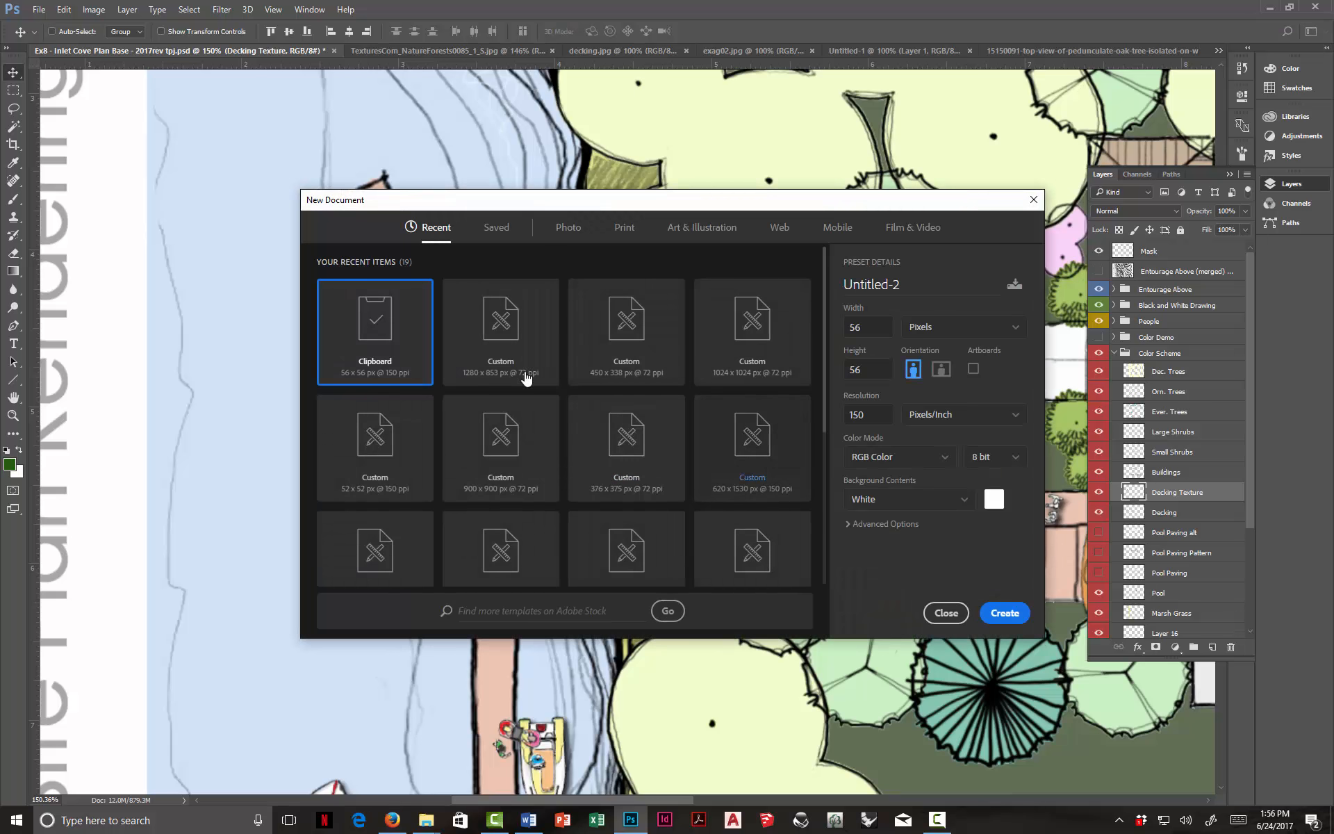
{"action": "left_click", "coordinate": [1004, 613]}
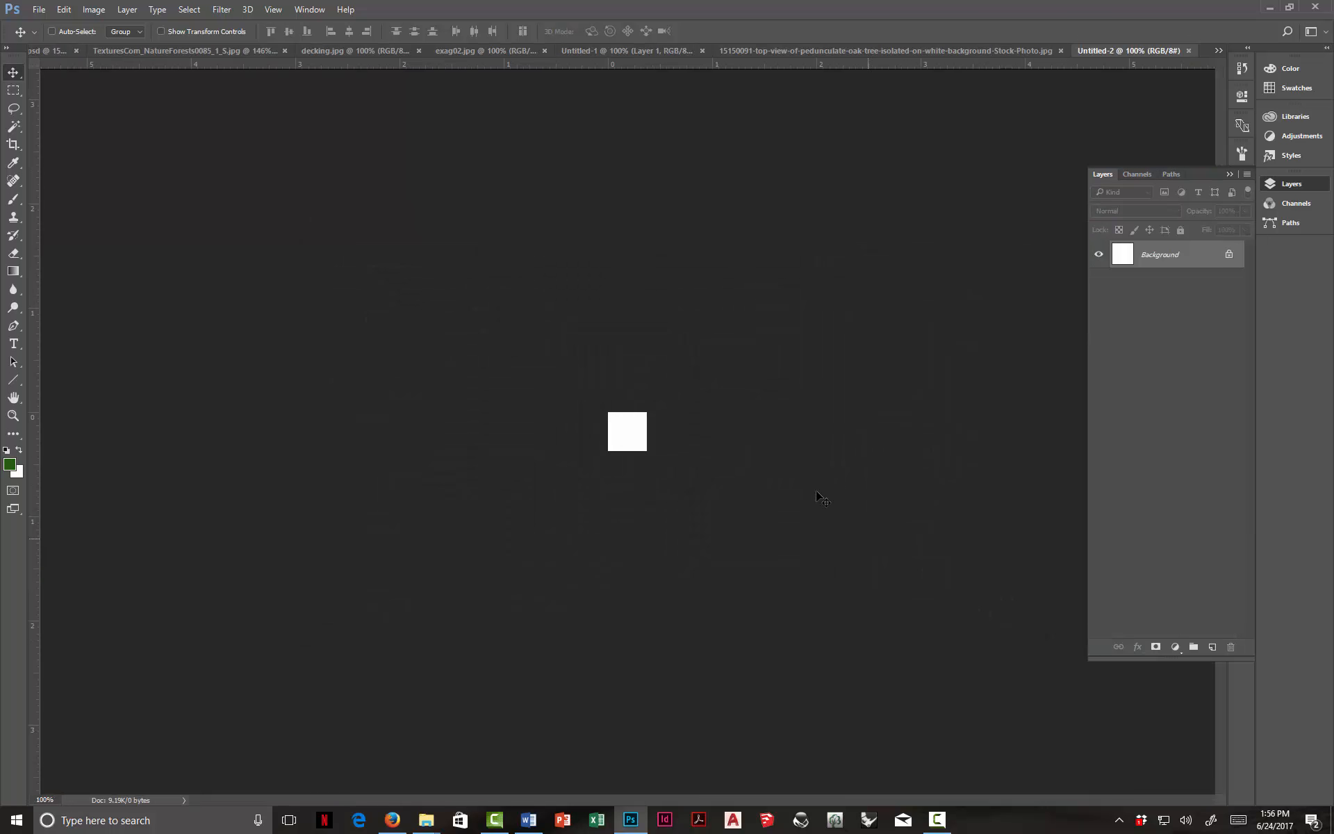
{"action": "key", "text": "ctrl+v"}
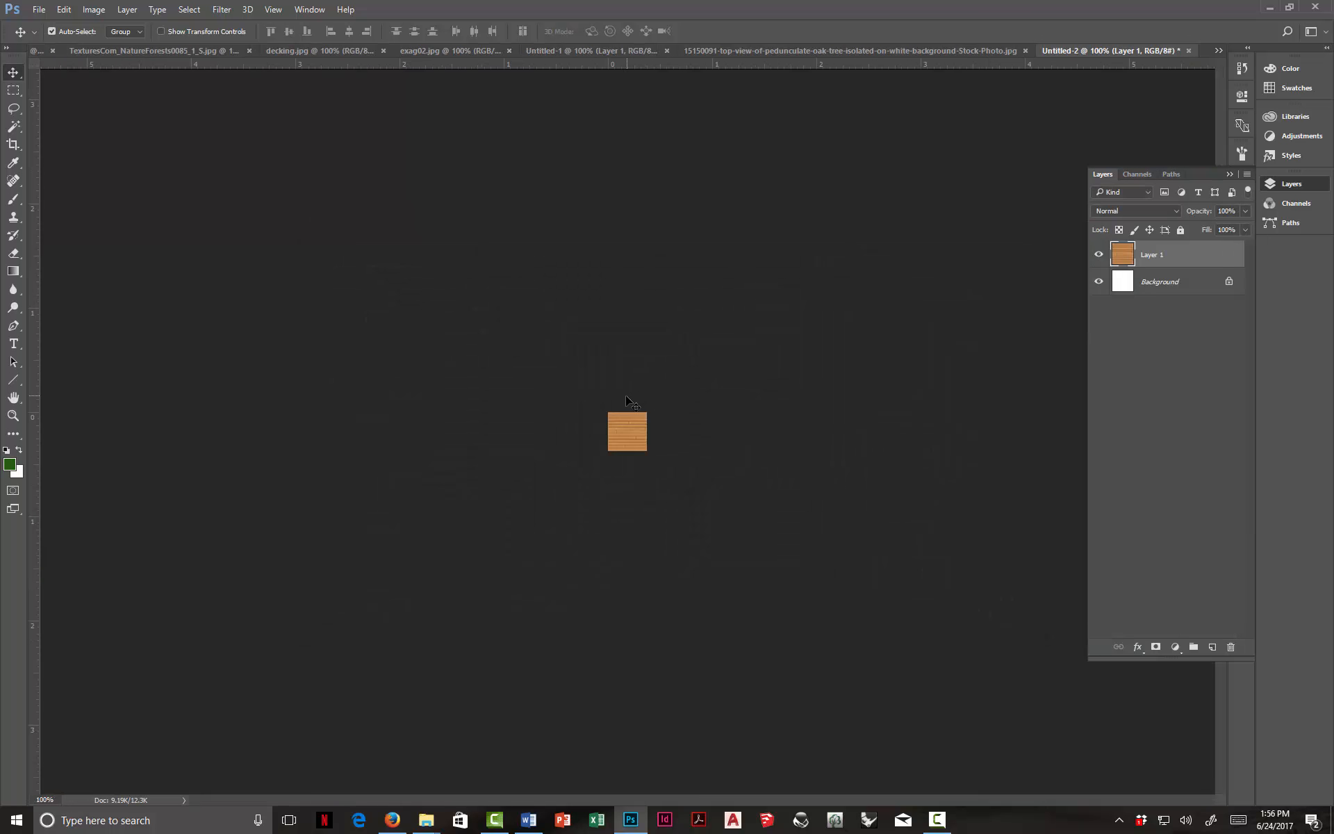
{"action": "key", "text": "ctrl+plus"}
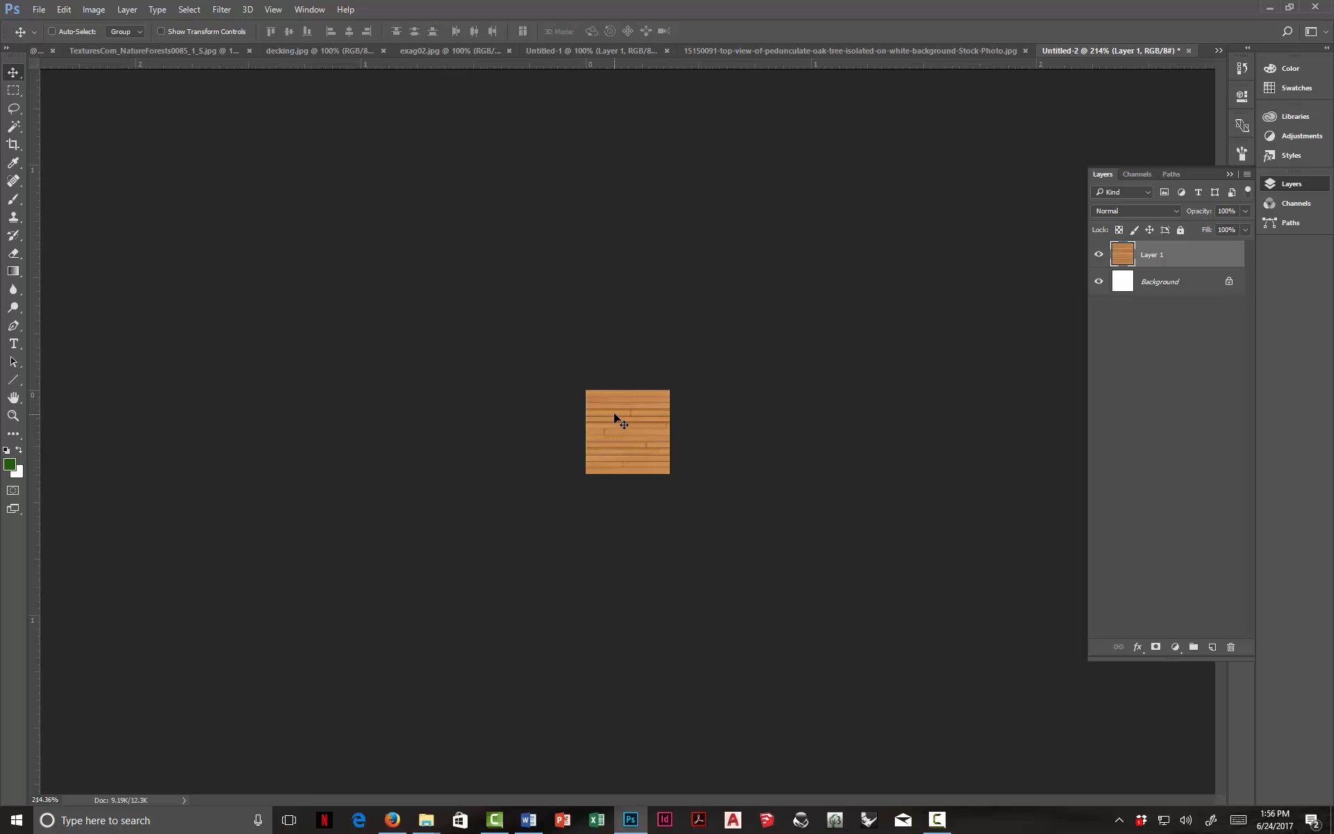
Step: Define the small decking image as a pattern named Deck horizontal
{"action": "left_click", "coordinate": [63, 9]}
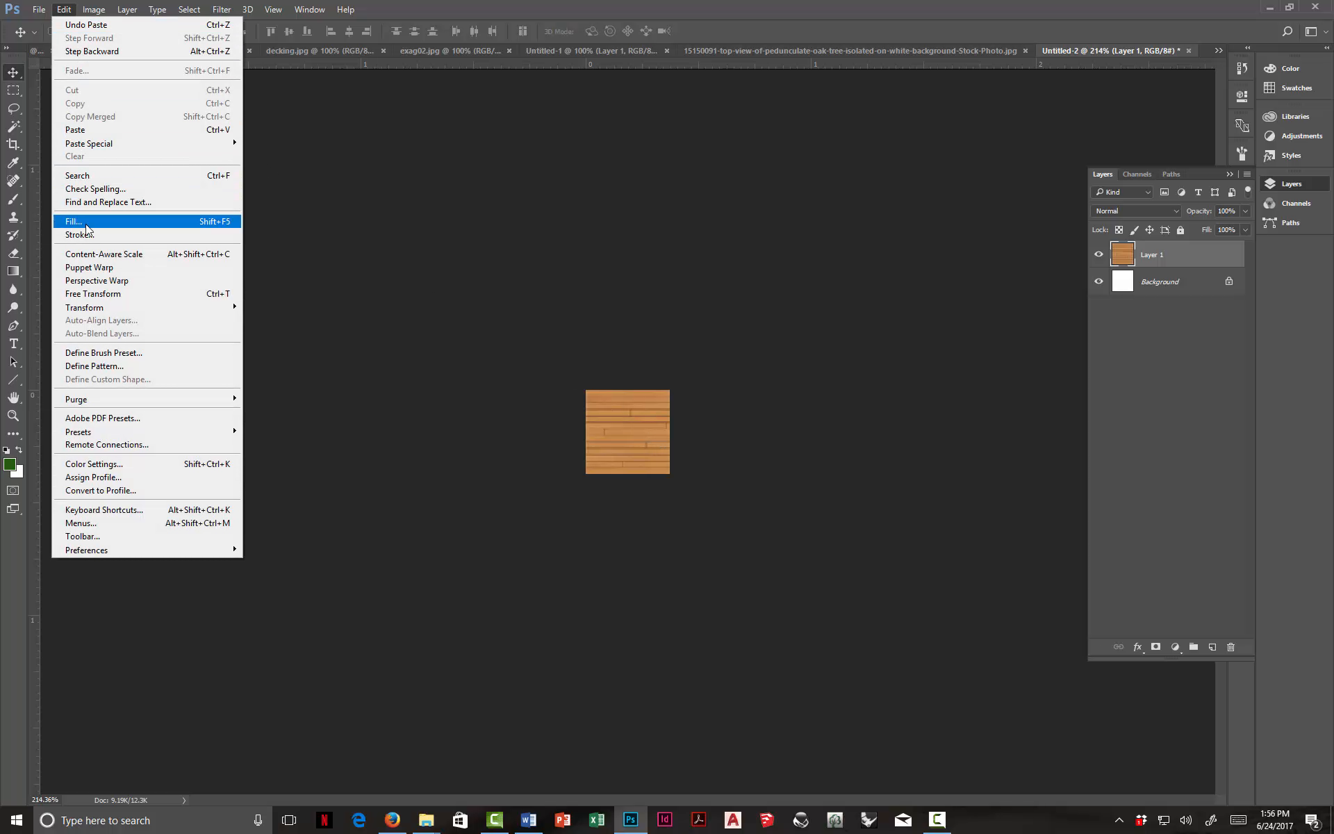
{"action": "left_click", "coordinate": [110, 369]}
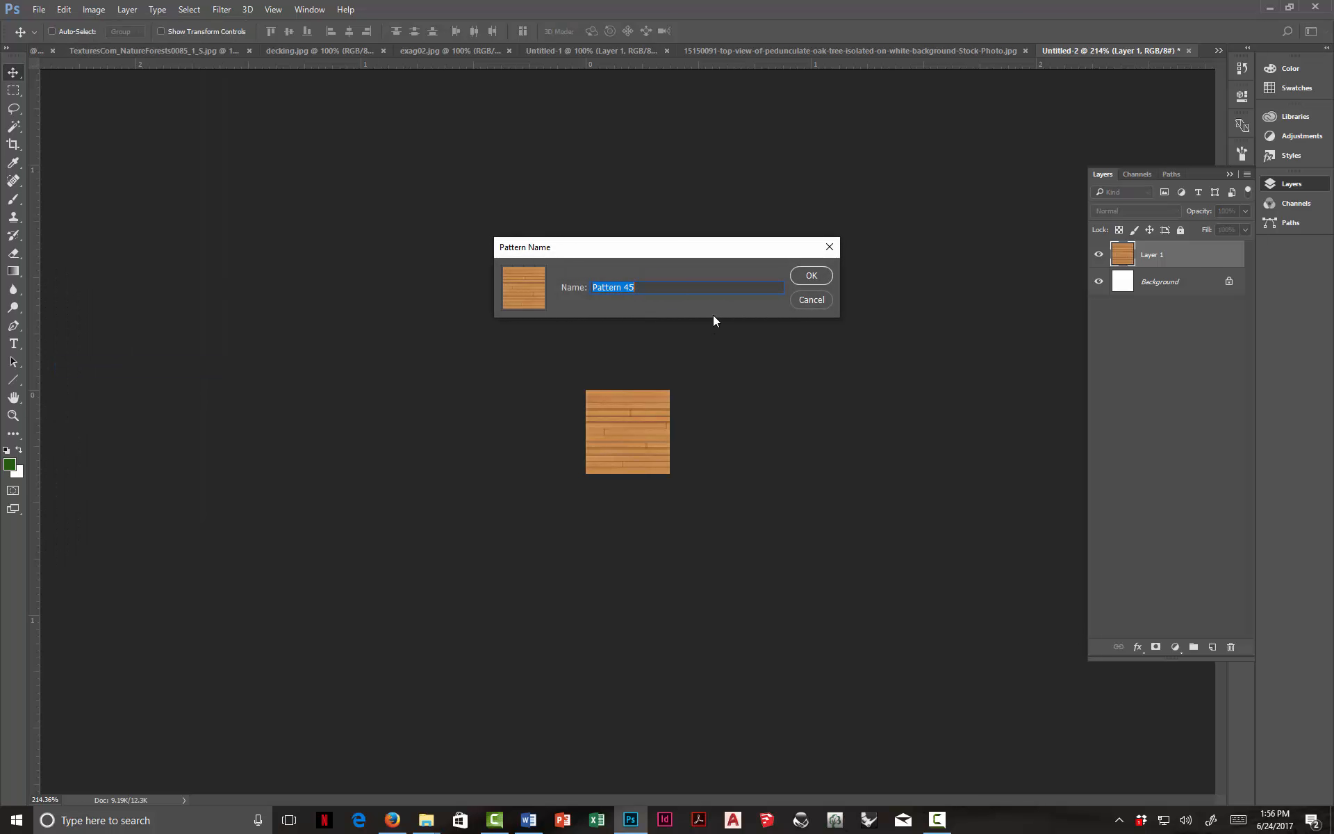
{"action": "type", "text": "DEck"}
{"action": "key", "text": "BackSpace"}
{"action": "key", "text": "BackSpace"}
{"action": "type", "text": "eck horizonta"}
{"action": "left_click", "coordinate": [809, 281]}
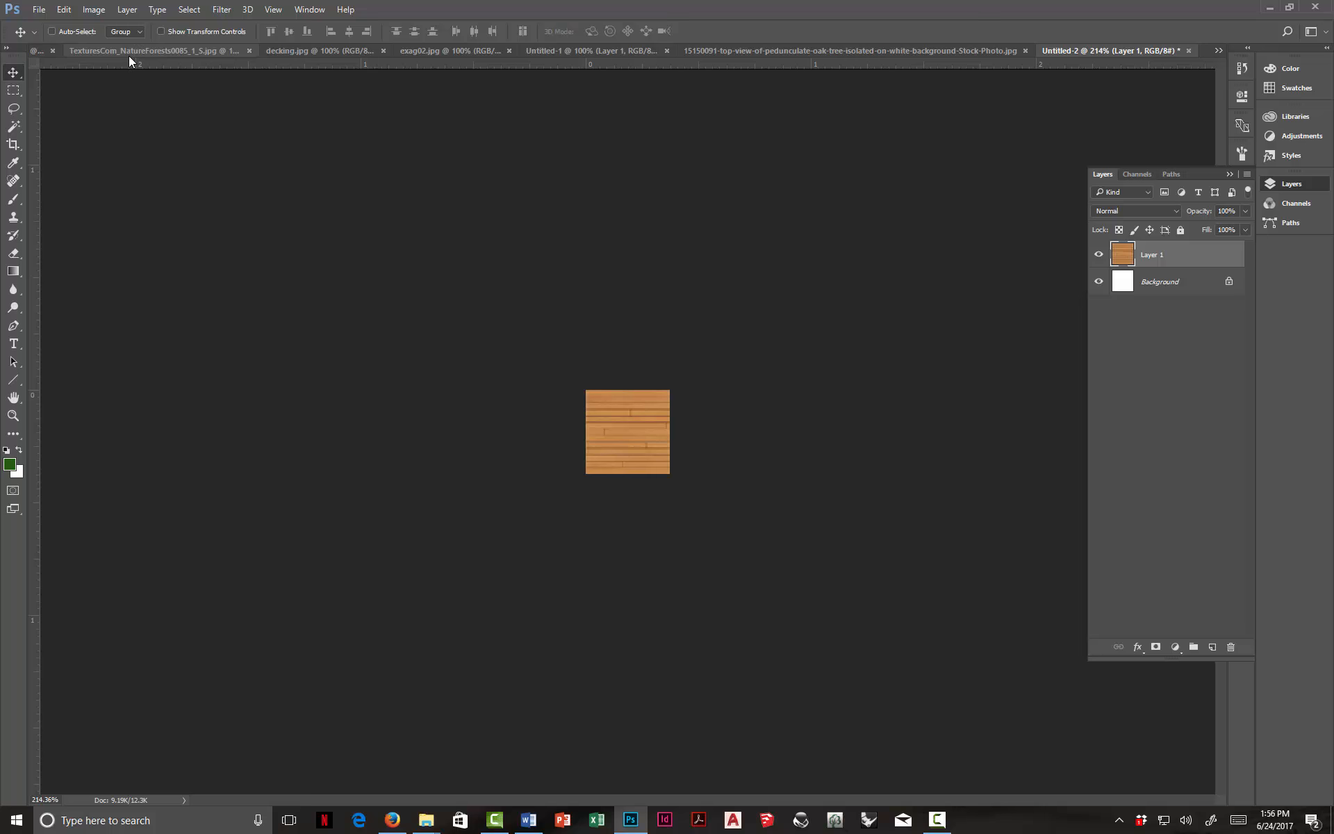
Step: Return to the site plan, delete the sample texture square from the Decking Texture layer and clear the selection
{"action": "left_click", "coordinate": [35, 50]}
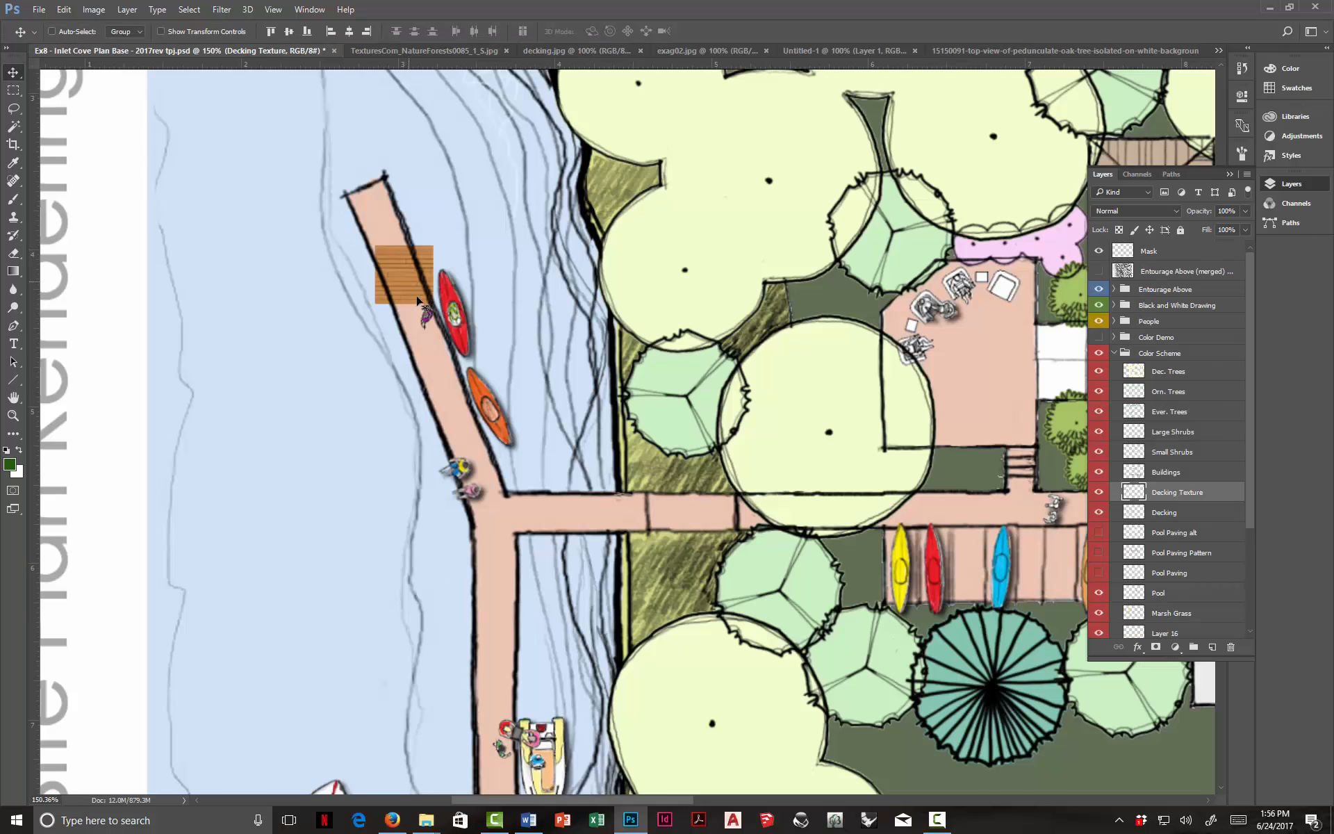
{"action": "scroll", "coordinate": [420, 302], "scroll_direction": "down", "scroll_amount": 4}
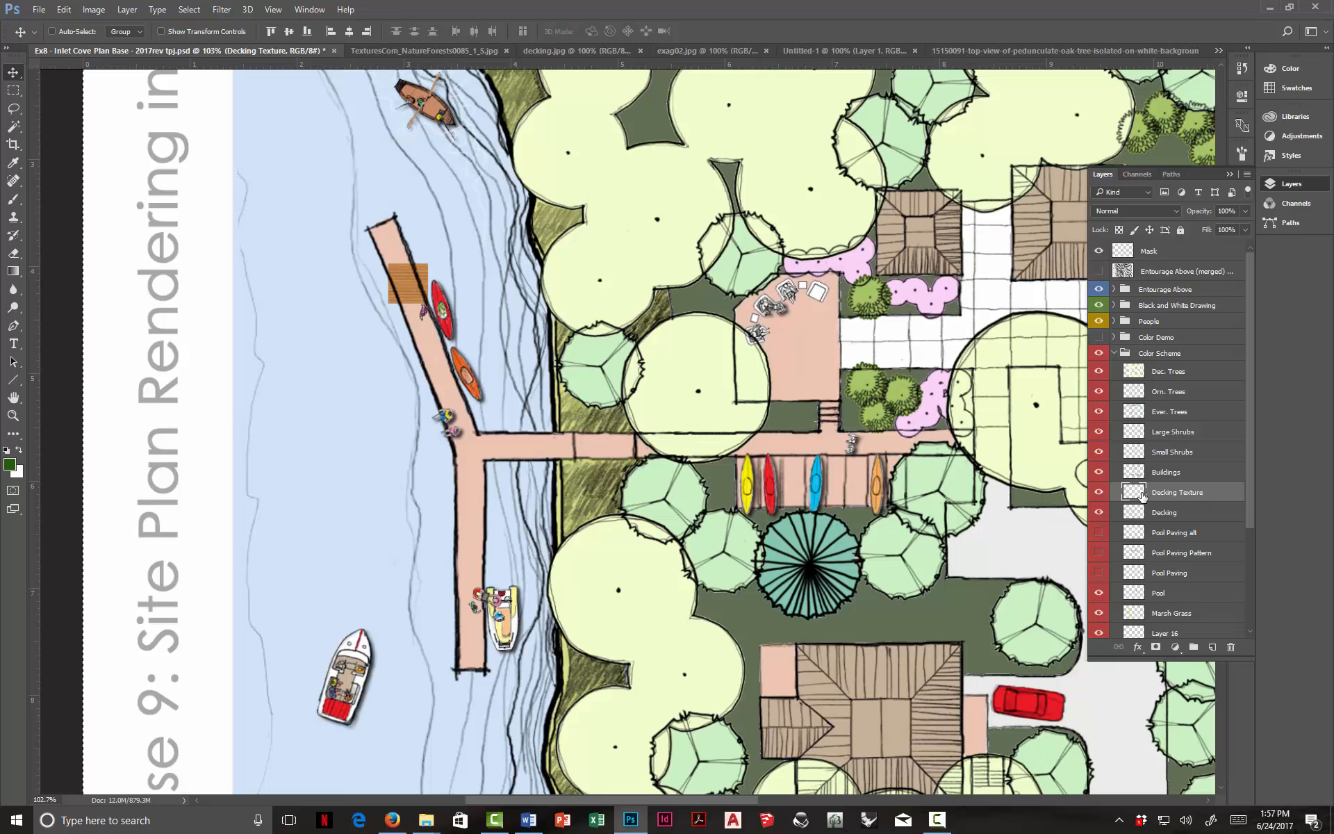
{"action": "key", "text": "Delete"}
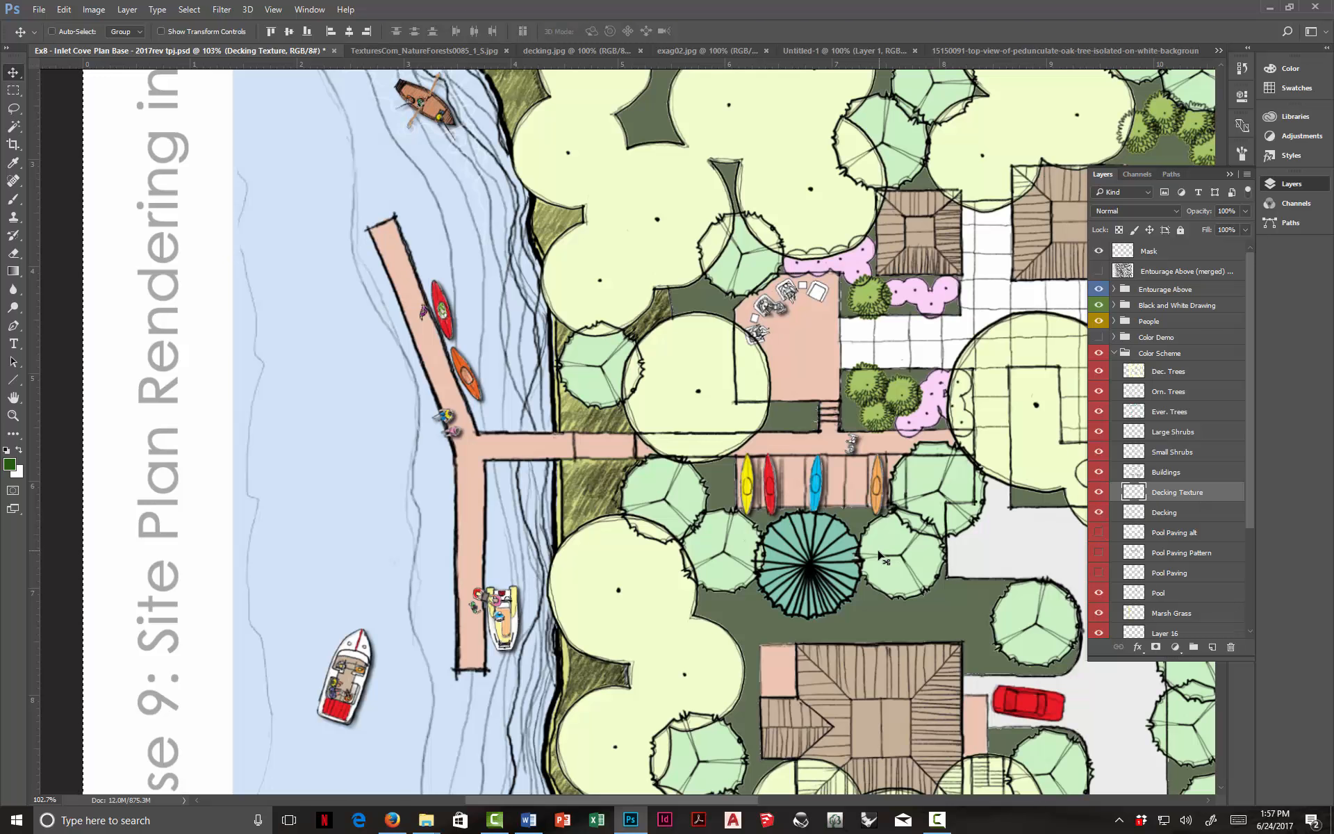
{"action": "key", "text": "ctrl+d"}
Step: Set up the Pattern Stamp tool with the new deck pattern, test a stroke over the angled dock and undo it
{"action": "left_click", "coordinate": [13, 216]}
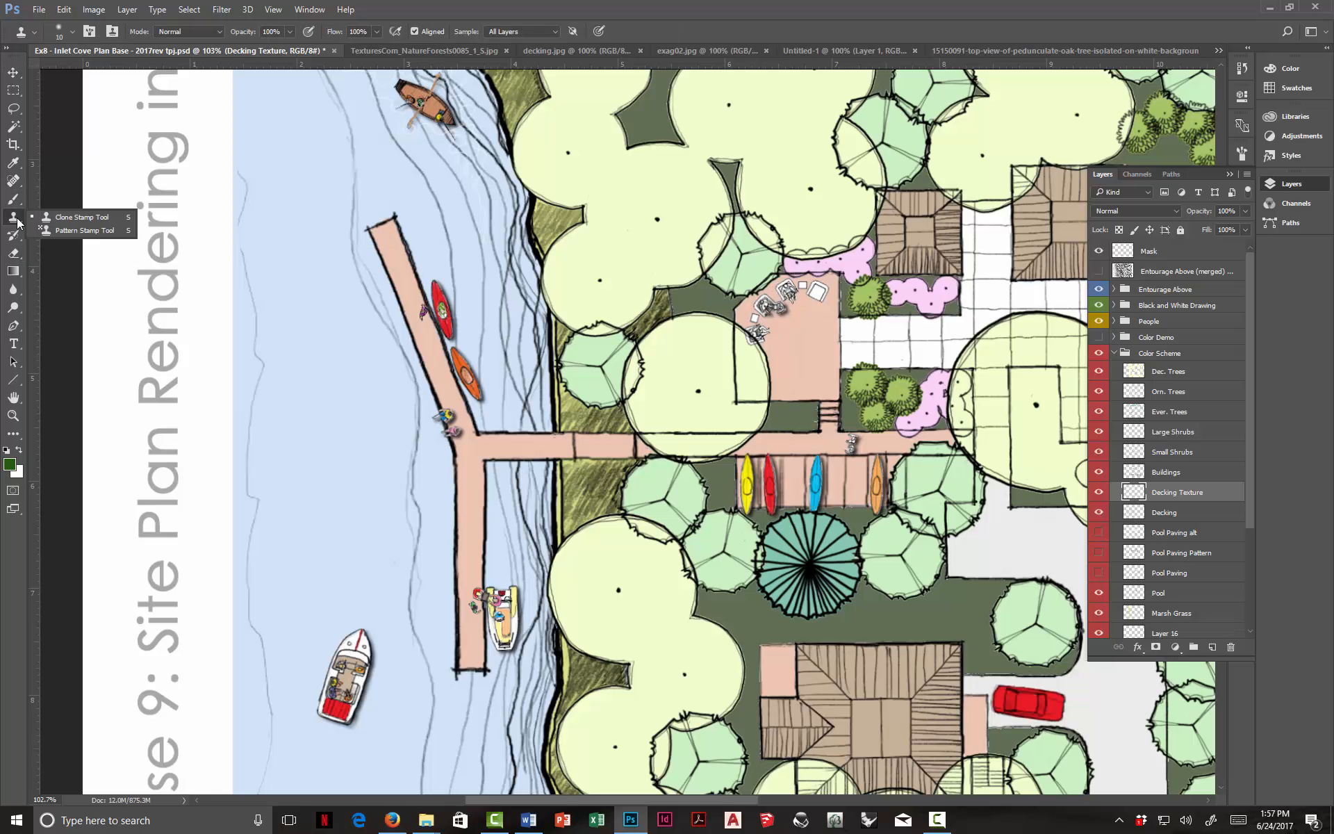
{"action": "left_click", "coordinate": [109, 231]}
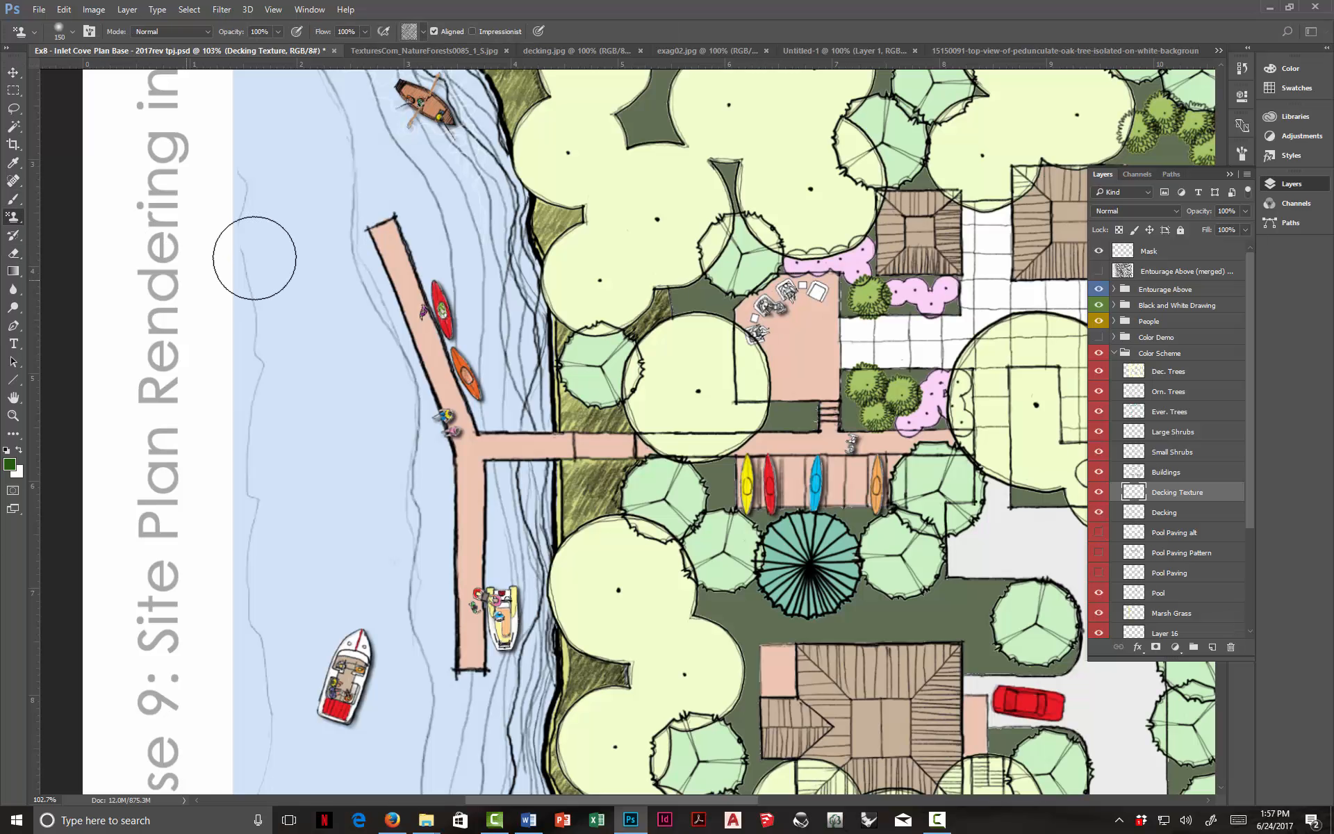
{"action": "left_click", "coordinate": [423, 32]}
{"action": "double_click", "coordinate": [455, 250]}
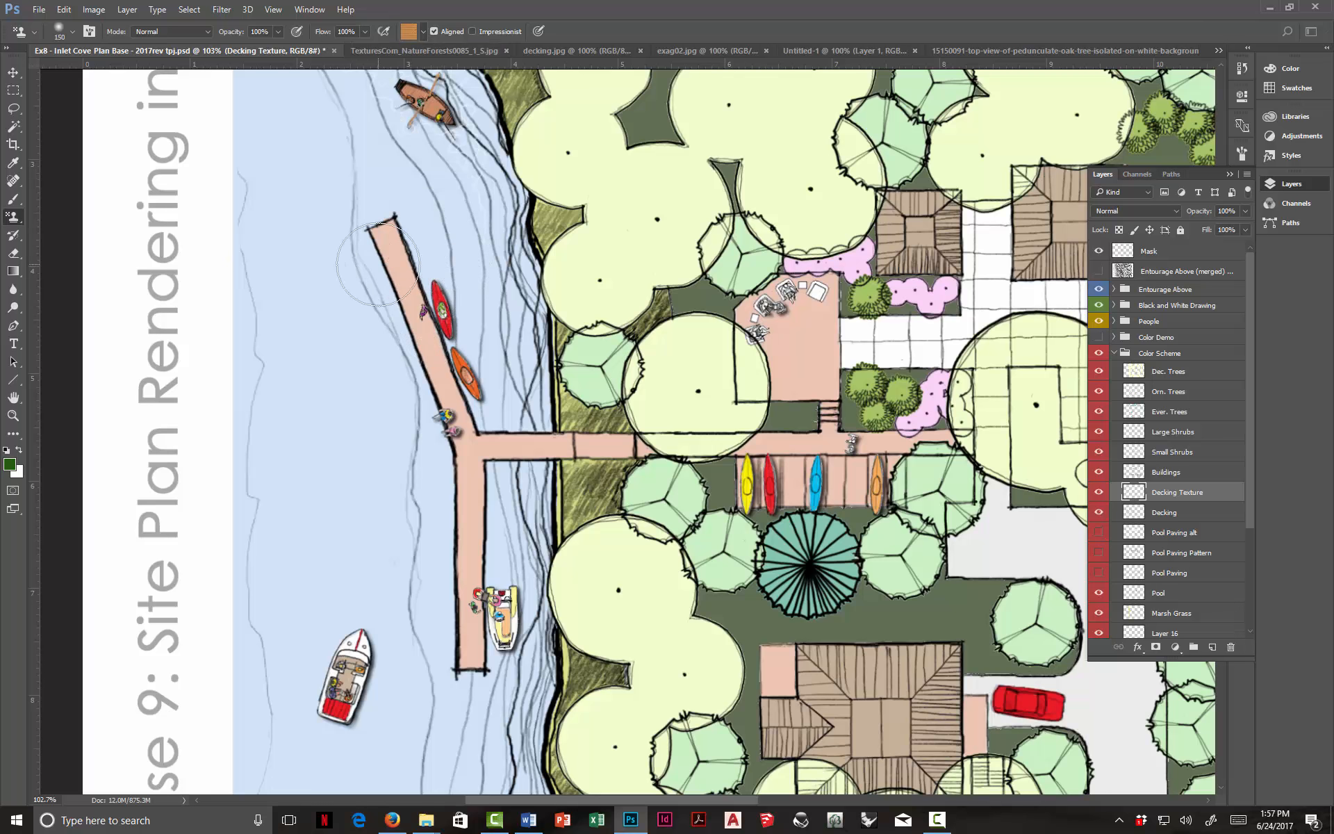
{"action": "mouse_move", "coordinate": [388, 252]}
{"action": "left_mouse_down"}
{"action": "mouse_move", "coordinate": [414, 242]}
{"action": "mouse_move", "coordinate": [401, 301]}
{"action": "mouse_move", "coordinate": [450, 332]}
{"action": "left_mouse_up"}
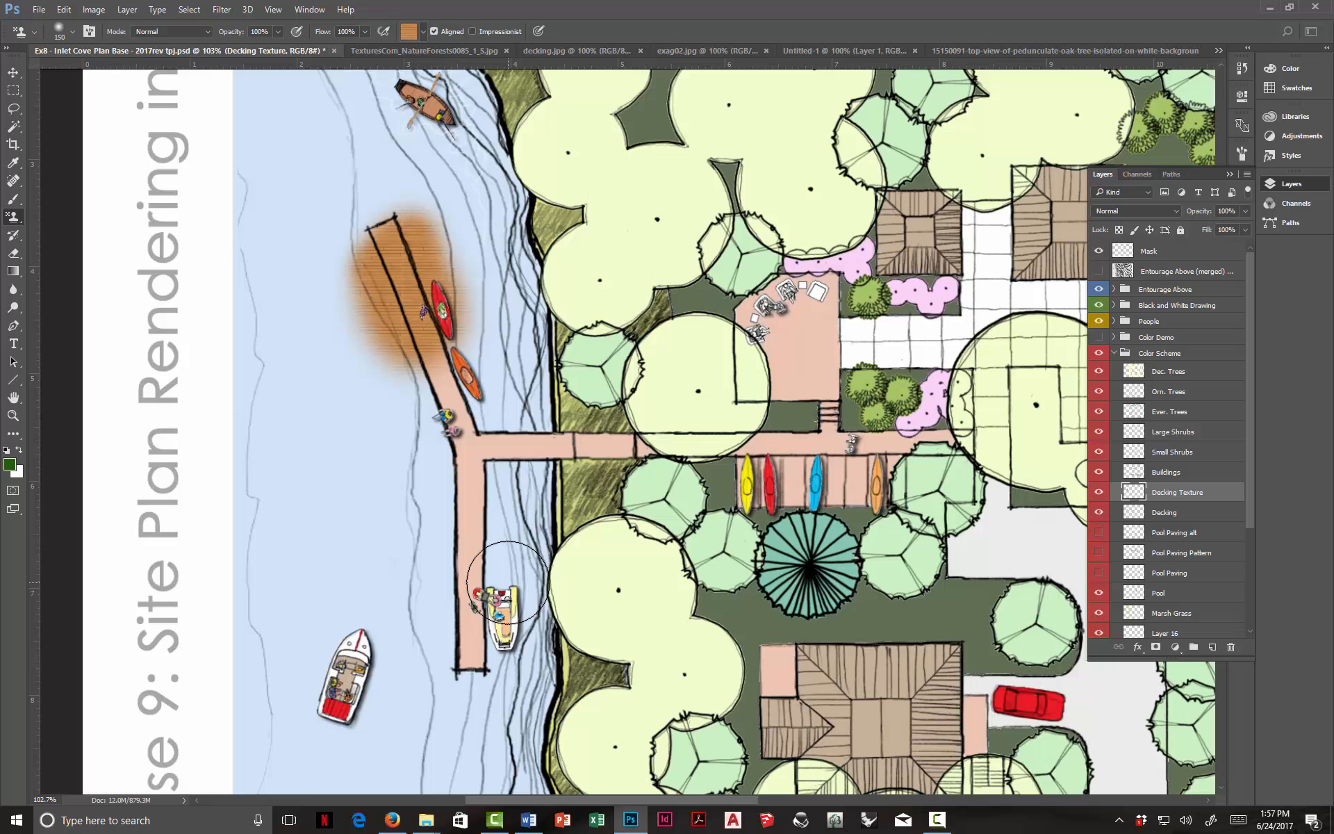
{"action": "key", "text": "ctrl+z"}
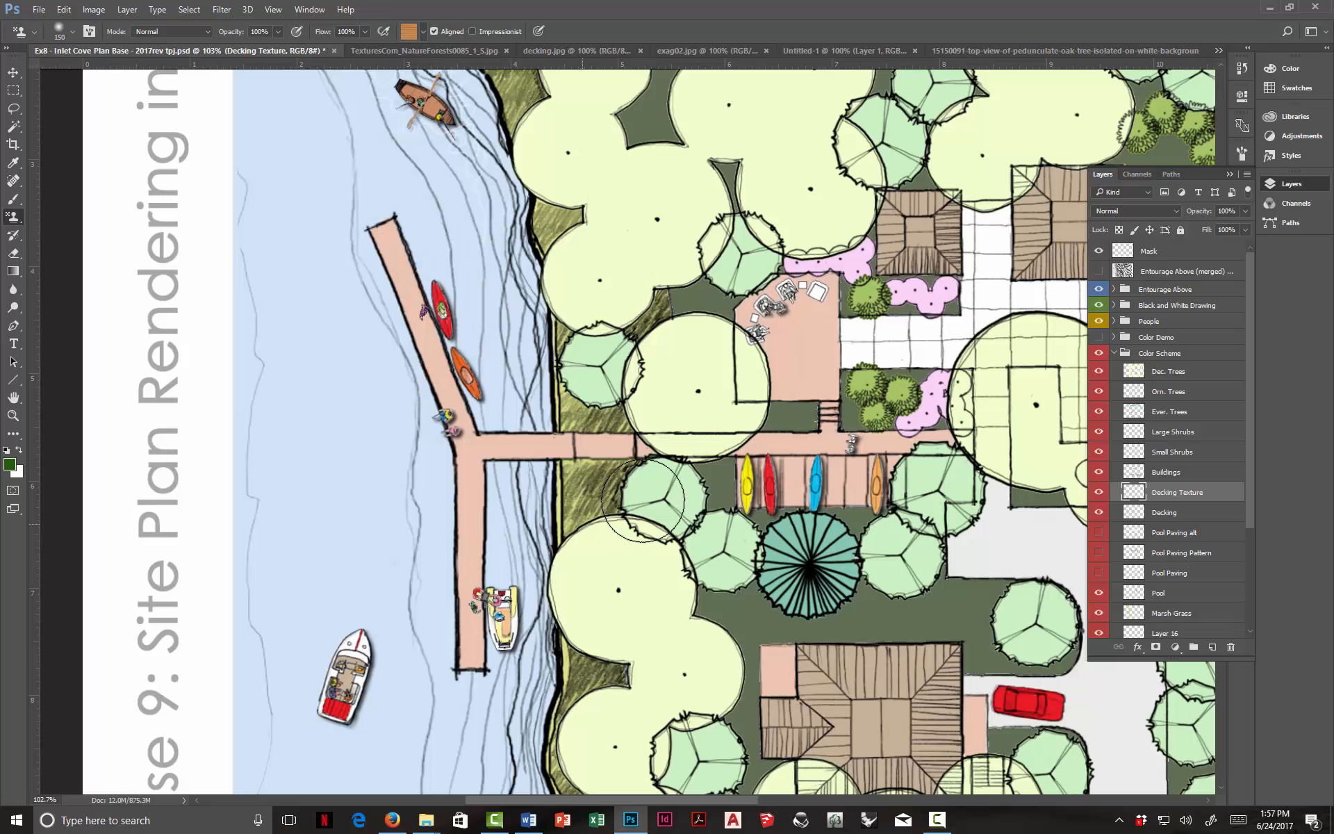
Step: Load the Decking layer's outline as a selection and stamp the deck pattern over the docks, walkway, patio and upper house deck
{"action": "left_click", "coordinate": [1134, 513], "text": "ctrl"}
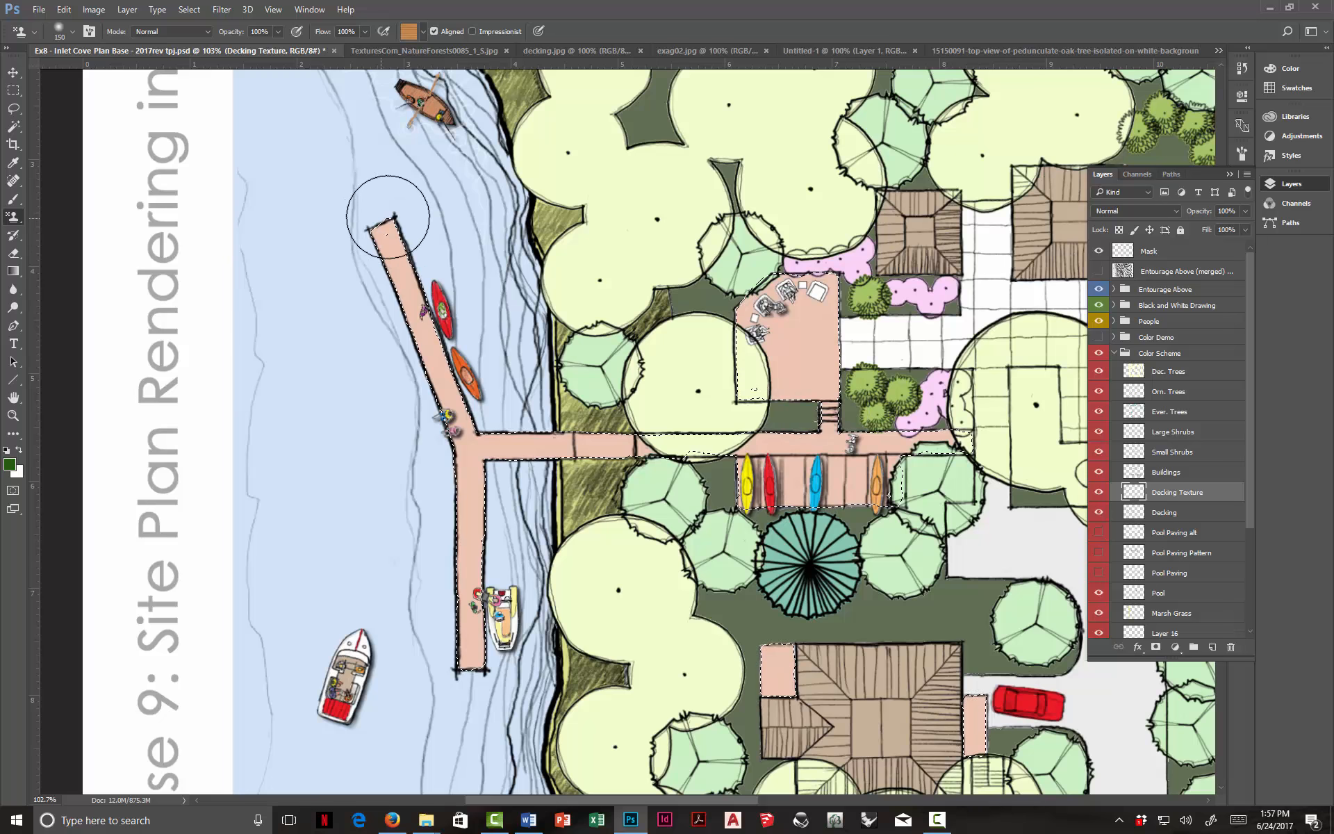
{"action": "mouse_move", "coordinate": [382, 223]}
{"action": "left_mouse_down"}
{"action": "mouse_move", "coordinate": [344, 258]}
{"action": "mouse_move", "coordinate": [413, 296]}
{"action": "mouse_move", "coordinate": [445, 348]}
{"action": "left_mouse_up"}
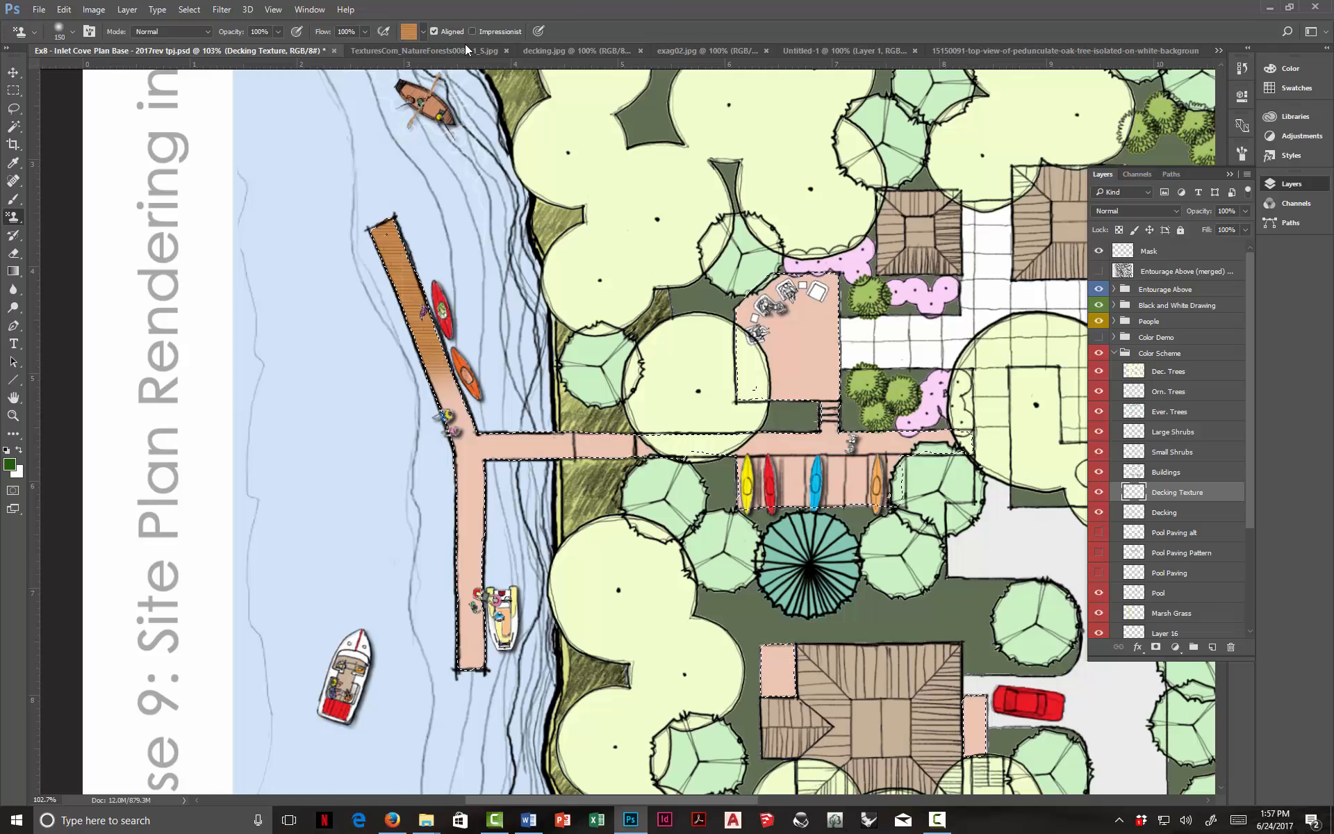
{"action": "mouse_move", "coordinate": [386, 386]}
{"action": "left_mouse_down"}
{"action": "mouse_move", "coordinate": [603, 422]}
{"action": "mouse_move", "coordinate": [419, 463]}
{"action": "mouse_move", "coordinate": [609, 451]}
{"action": "mouse_move", "coordinate": [461, 517]}
{"action": "mouse_move", "coordinate": [449, 559]}
{"action": "mouse_move", "coordinate": [502, 613]}
{"action": "mouse_move", "coordinate": [473, 660]}
{"action": "left_mouse_up"}
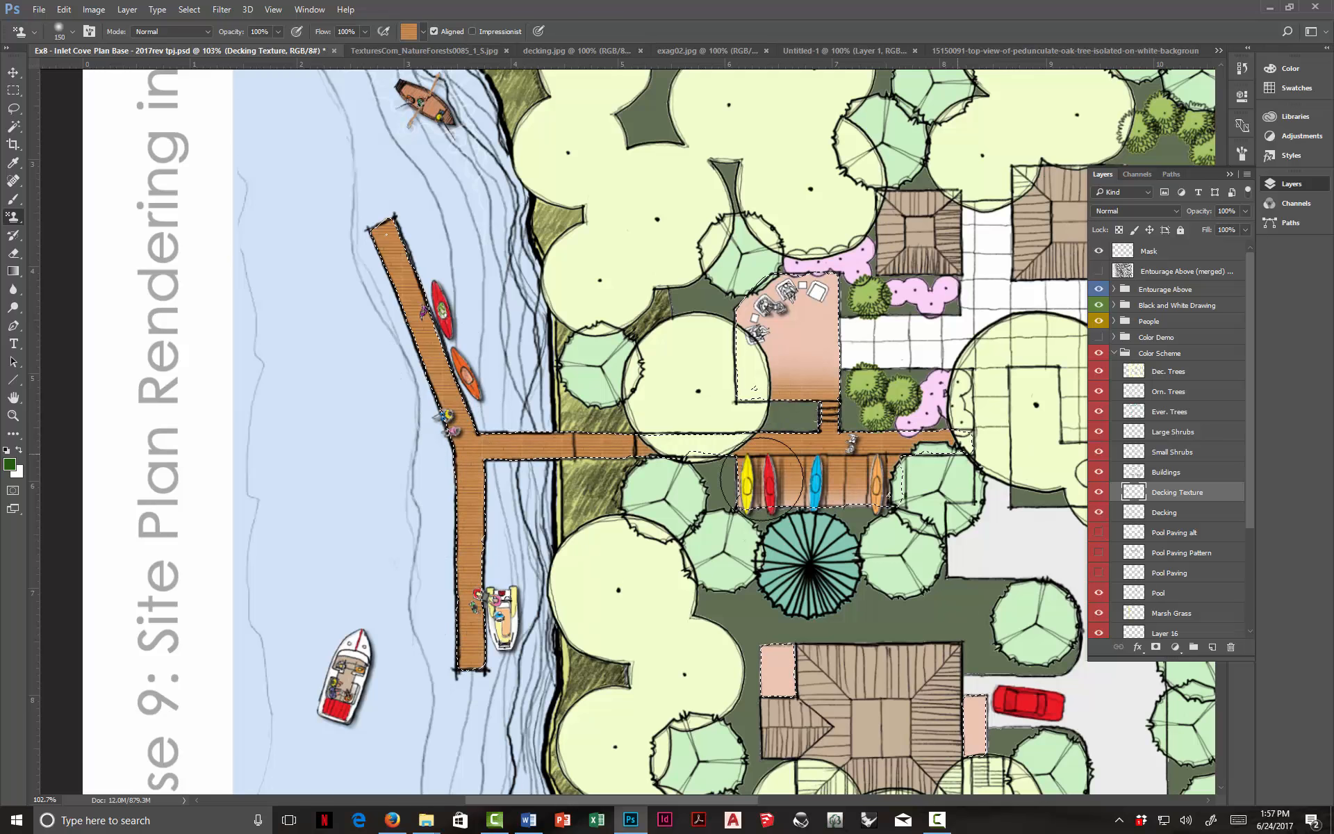
{"action": "left_click_drag", "start_coordinate": [777, 658], "coordinate": [780, 680]}
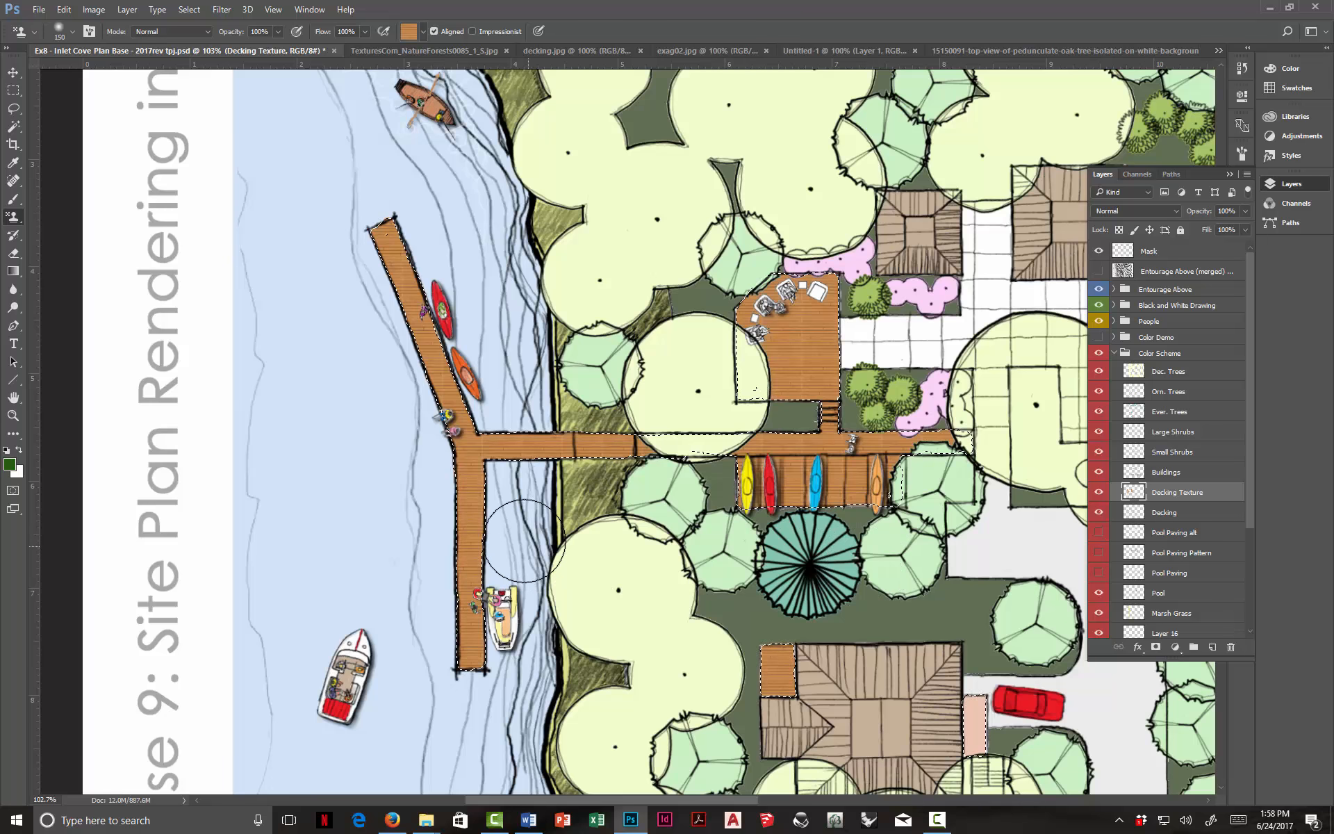
Step: Fill the decking selection with the deck pattern on the Decking Texture layer, and undo the fill together with the stamped texture
{"action": "left_click", "coordinate": [13, 90]}
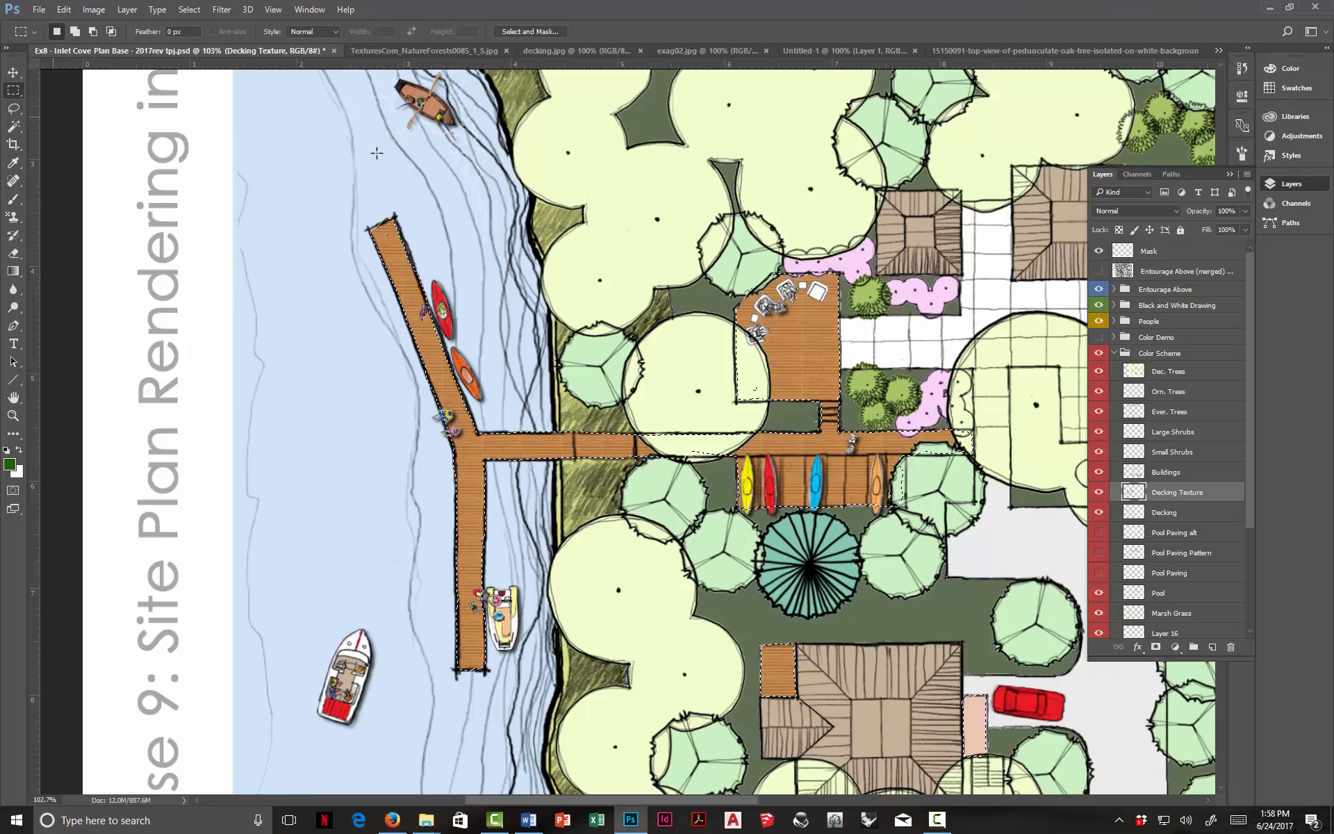
{"action": "left_click", "coordinate": [66, 11]}
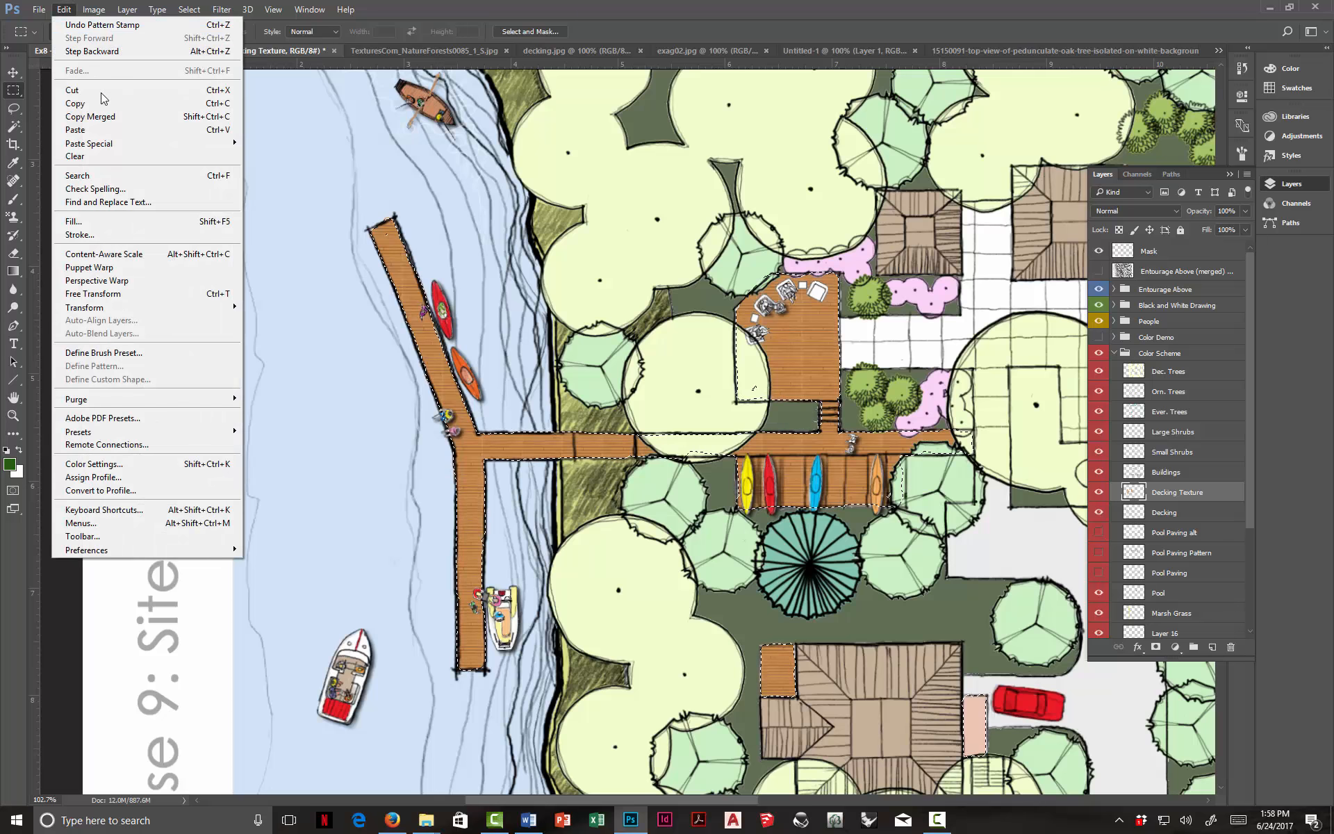
{"action": "left_click", "coordinate": [109, 222]}
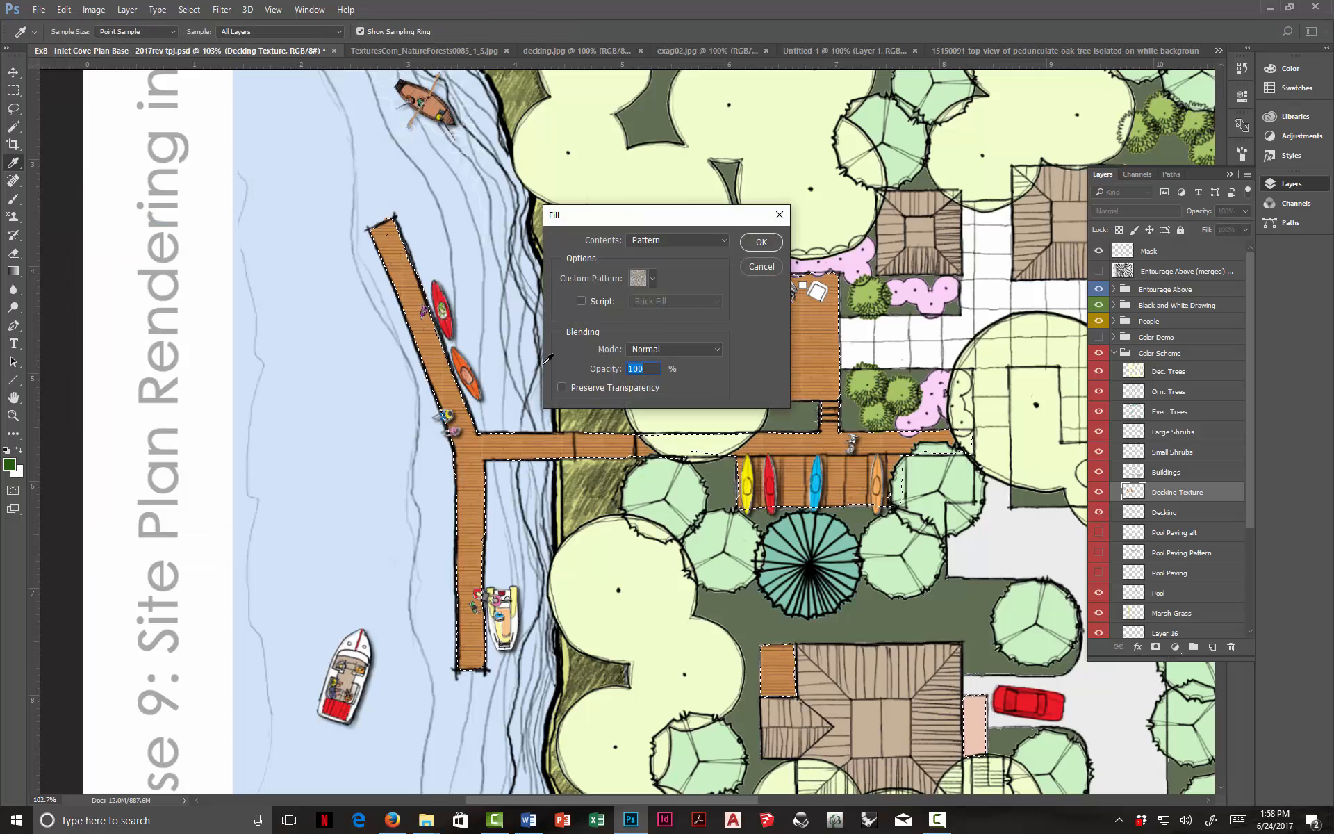
{"action": "left_click", "coordinate": [652, 279]}
{"action": "left_click", "coordinate": [683, 498]}
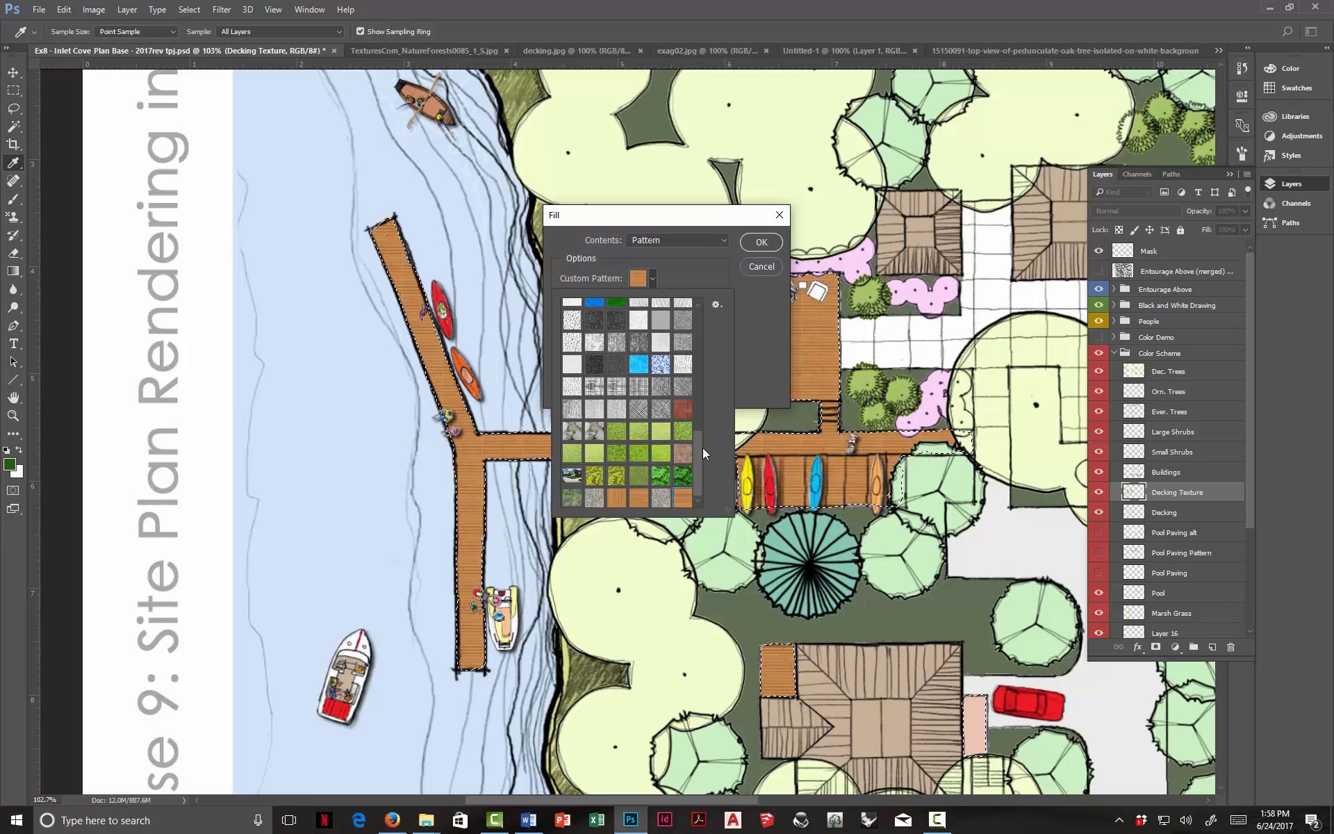
{"action": "left_click", "coordinate": [760, 243]}
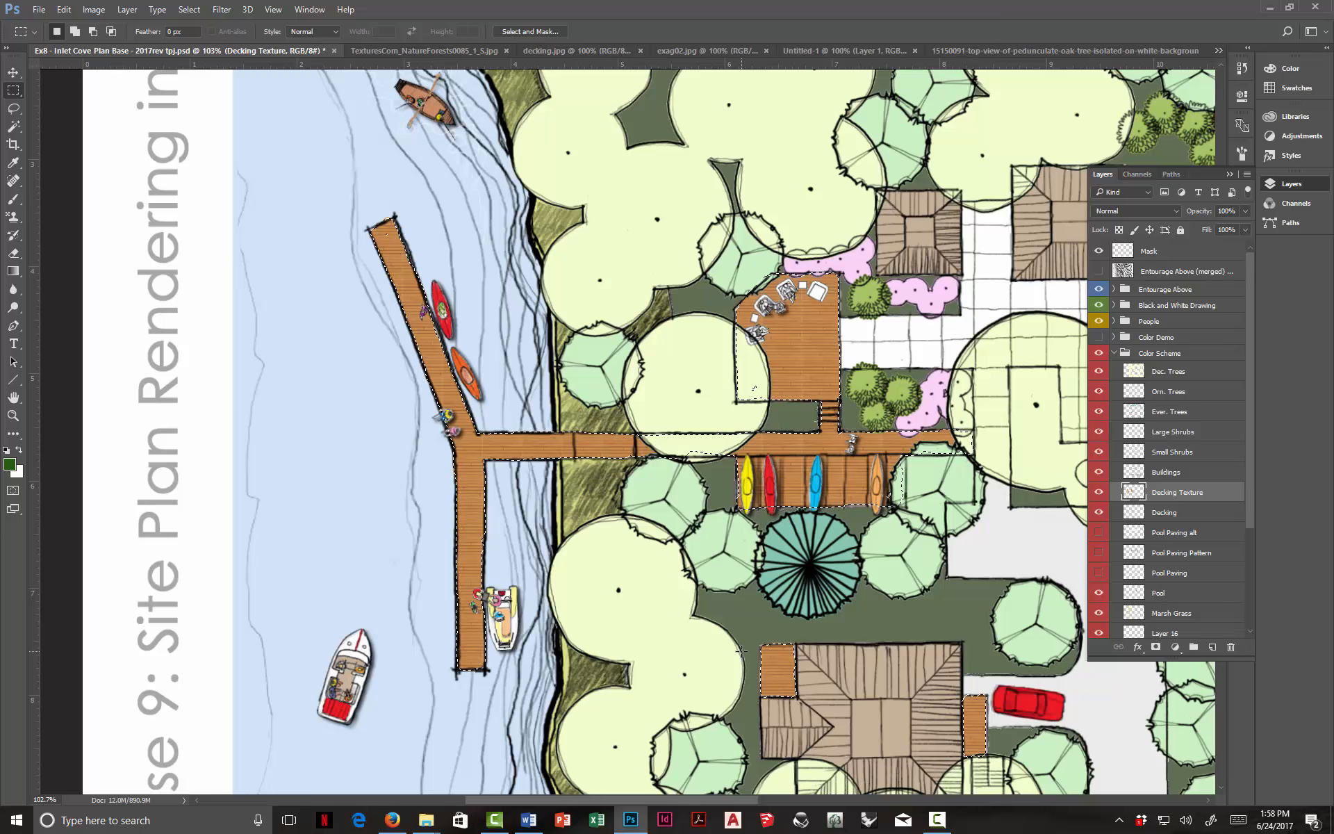
{"action": "key", "text": "ctrl+z"}
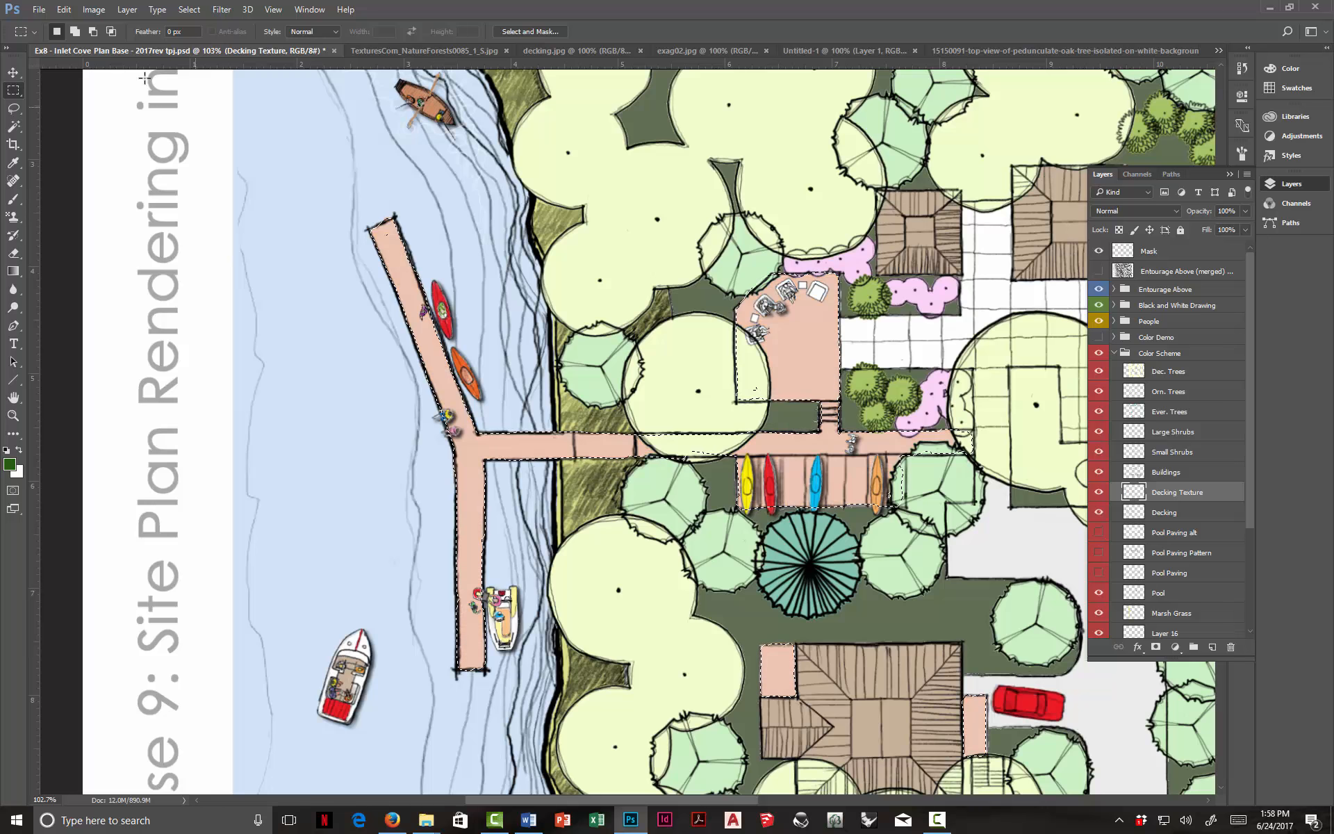
Step: Fill the emptied decking selection with the deck pattern at 100% opacity in Normal mode and clear the selection
{"action": "left_click", "coordinate": [63, 9]}
{"action": "left_click", "coordinate": [73, 220]}
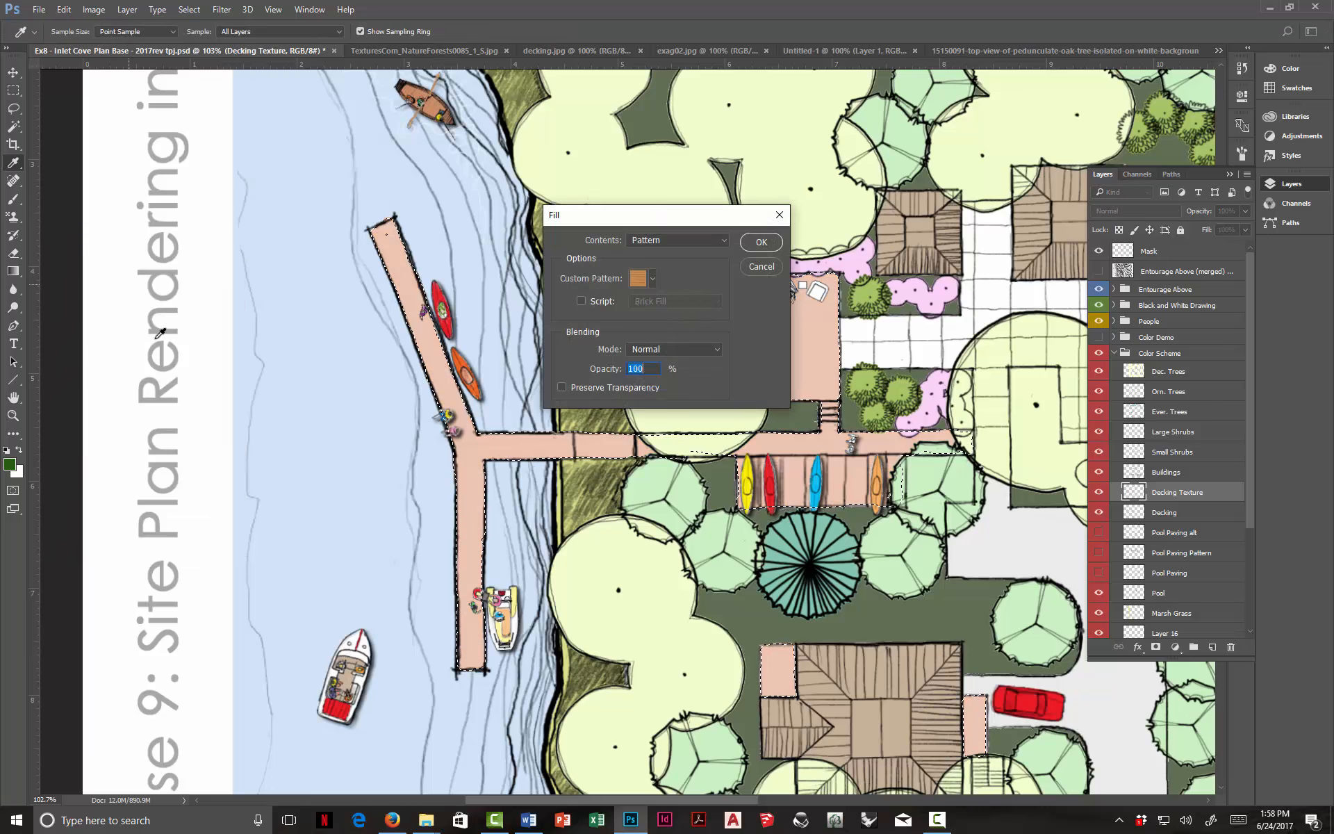
{"action": "left_click", "coordinate": [653, 277]}
{"action": "left_click", "coordinate": [656, 278]}
{"action": "left_click", "coordinate": [759, 243]}
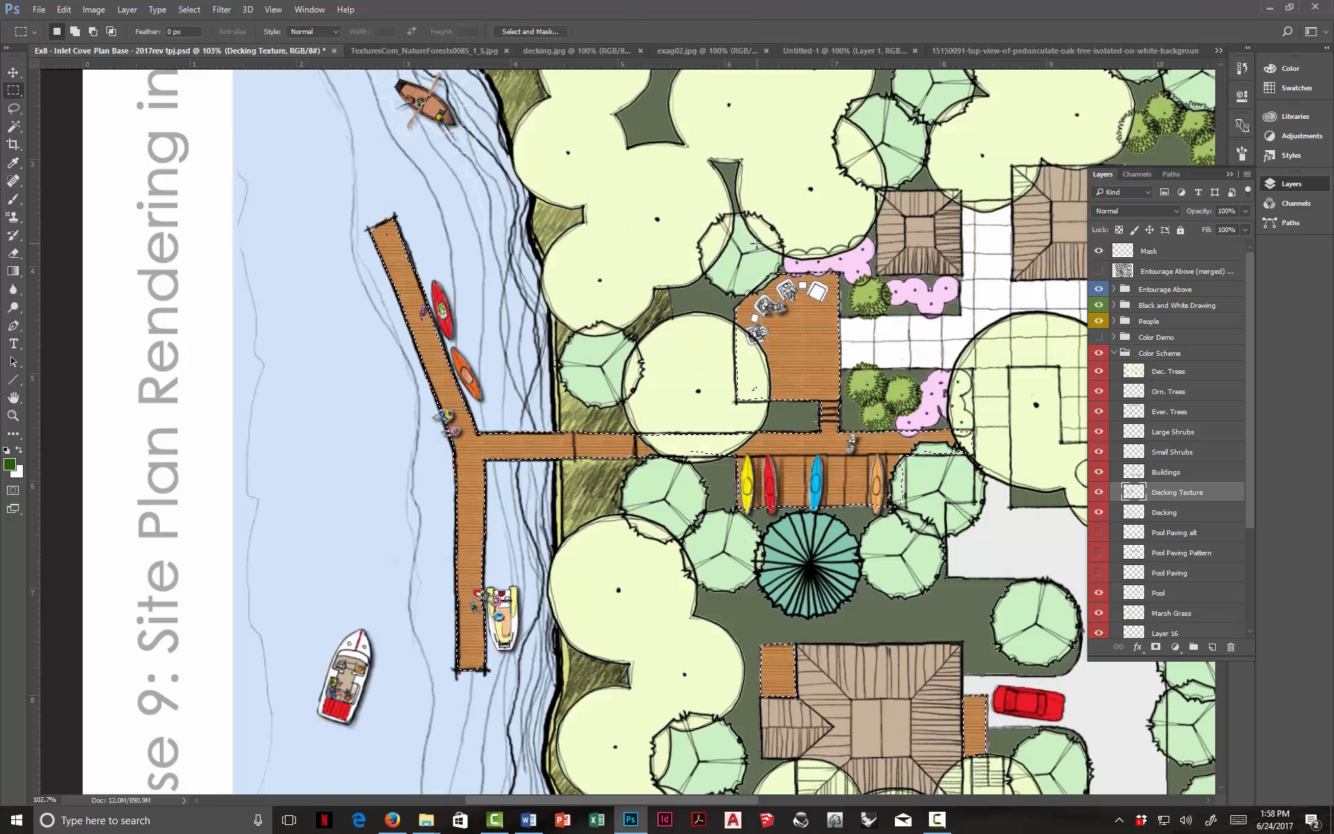
{"action": "left_click", "coordinate": [808, 339]}
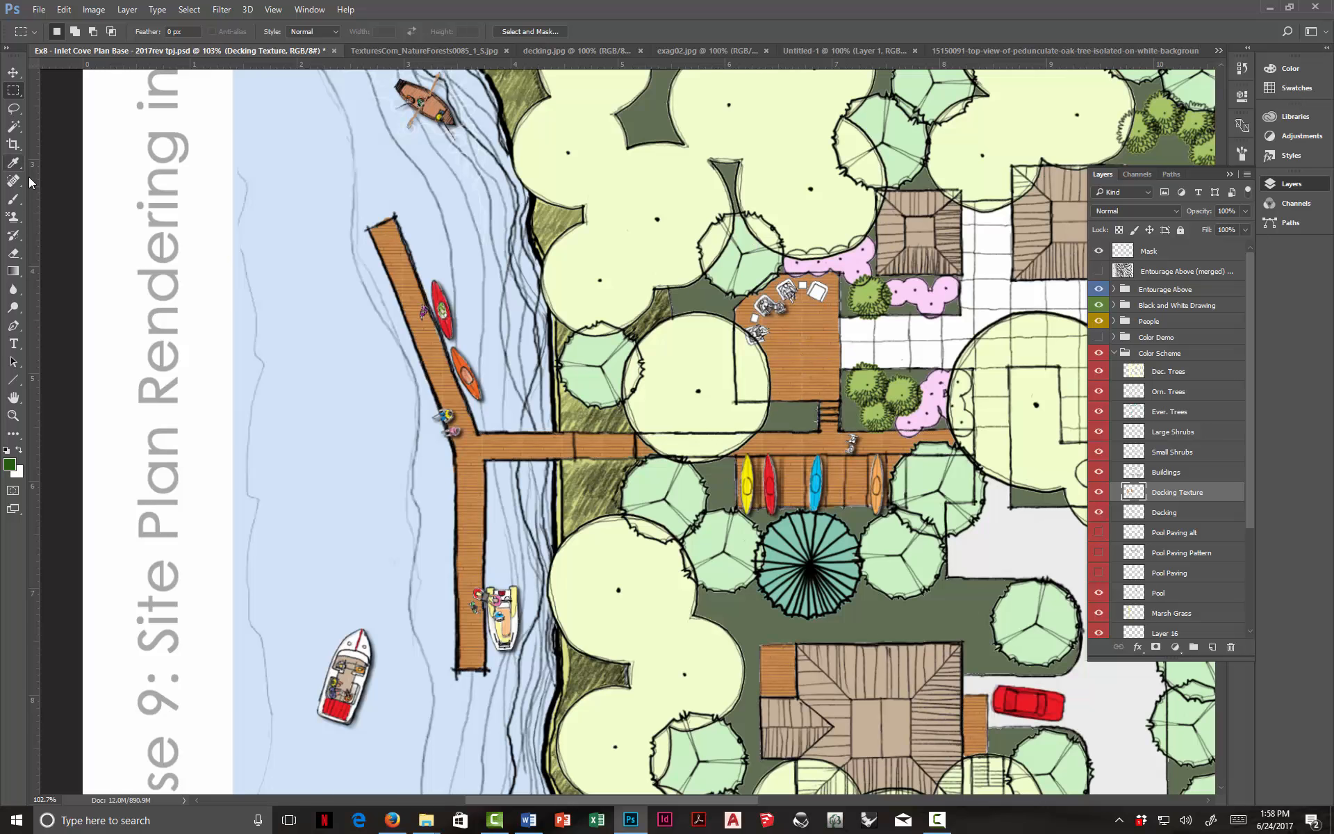
Step: Inspect the filled deck up close and sample its wood color as the Brush tool's foreground color
{"action": "left_click", "coordinate": [13, 199]}
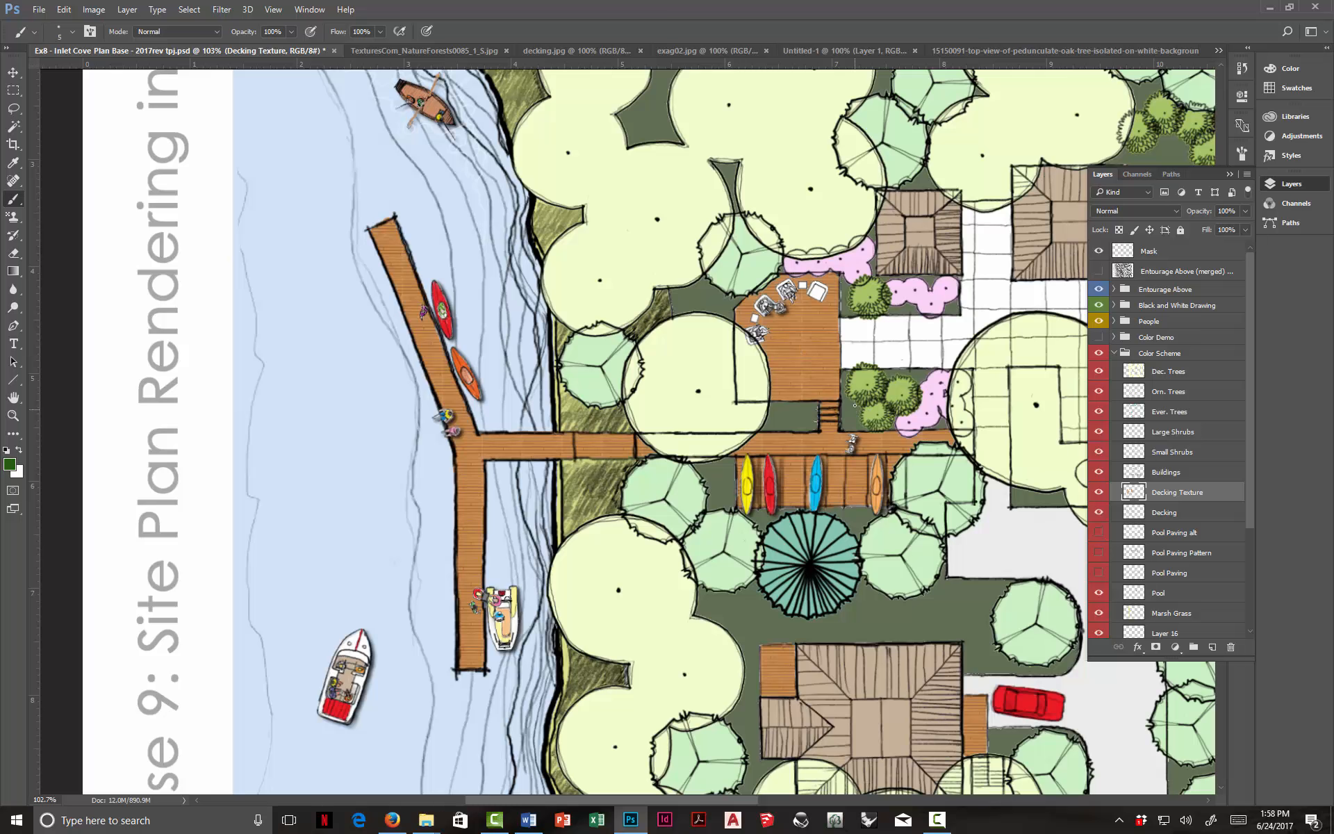
{"action": "left_click_drag", "start_coordinate": [837, 364], "coordinate": [657, 373]}
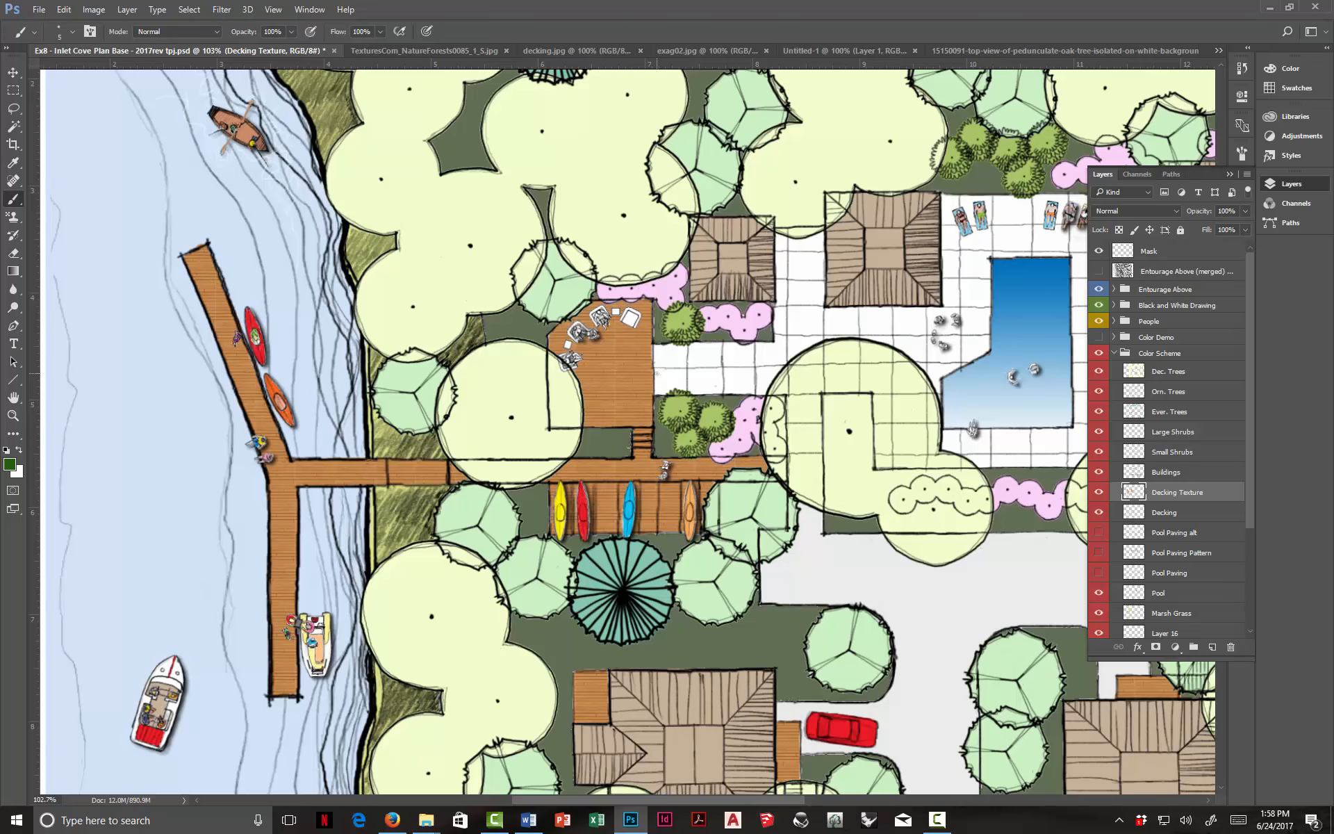
{"action": "key", "text": "ctrl+plus"}
{"action": "key", "text": "ctrl+plus"}
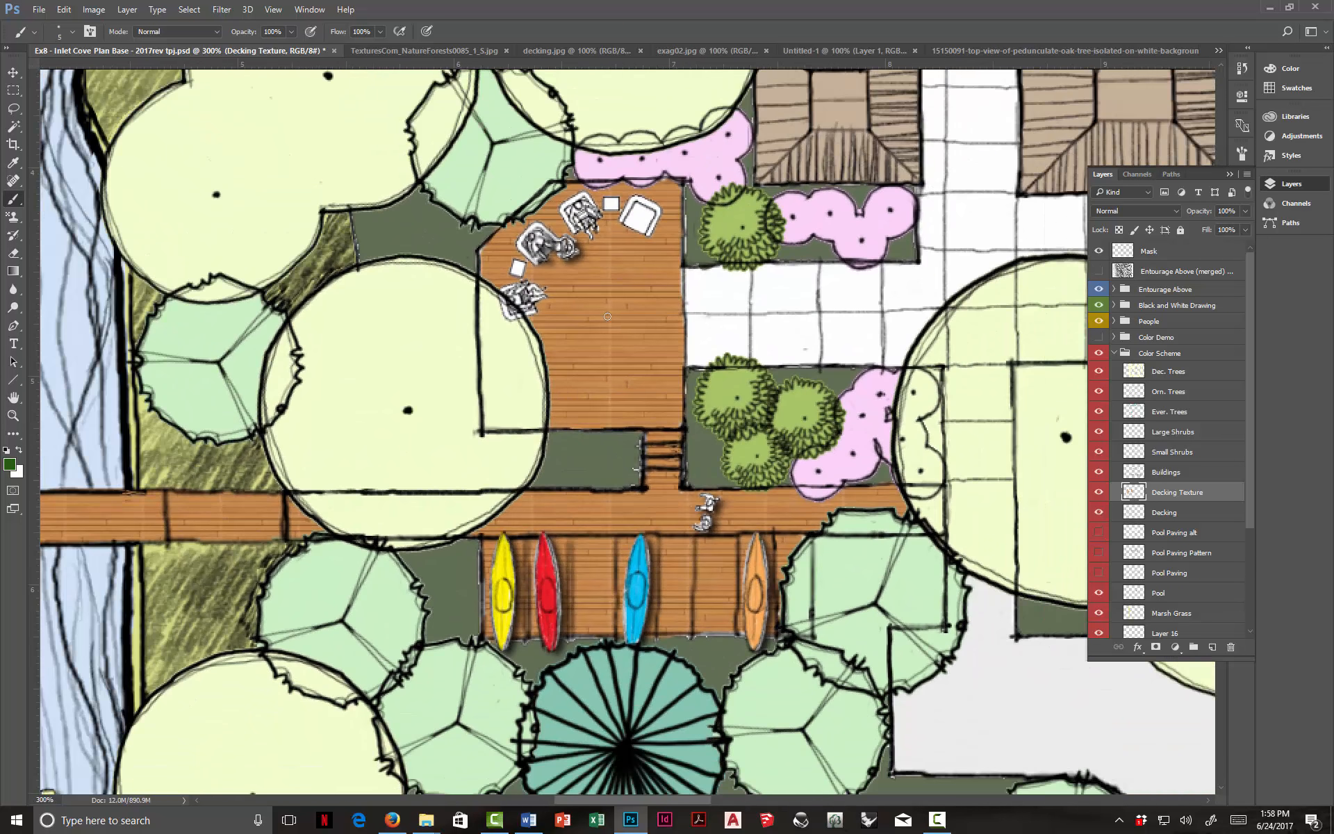
{"action": "key", "text": "ctrl+minus"}
{"action": "left_click", "coordinate": [575, 353], "text": "alt"}
{"action": "scroll", "coordinate": [626, 417], "scroll_direction": "down", "scroll_amount": 10}
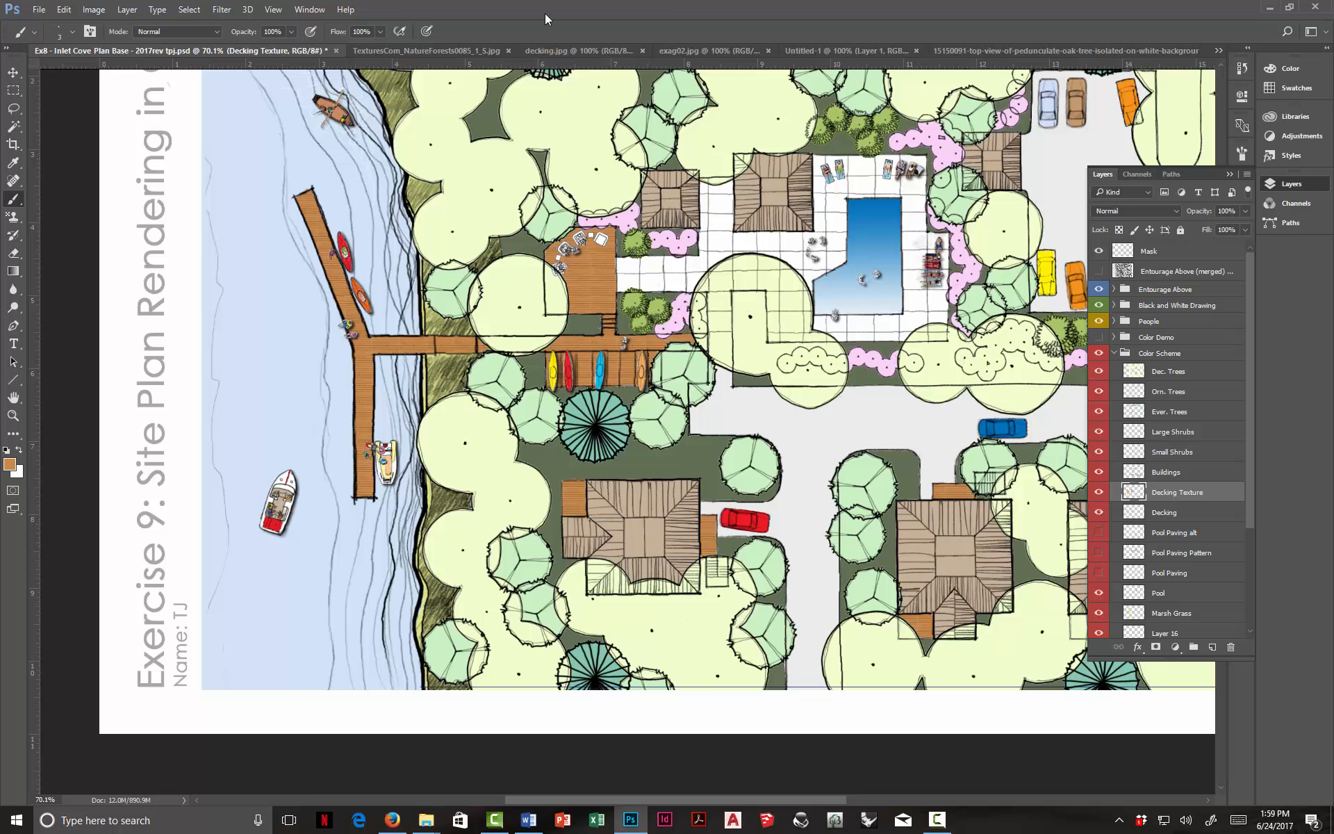
Step: Define the full-size decking.jpg image as a pattern named decking large
{"action": "left_click", "coordinate": [602, 51]}
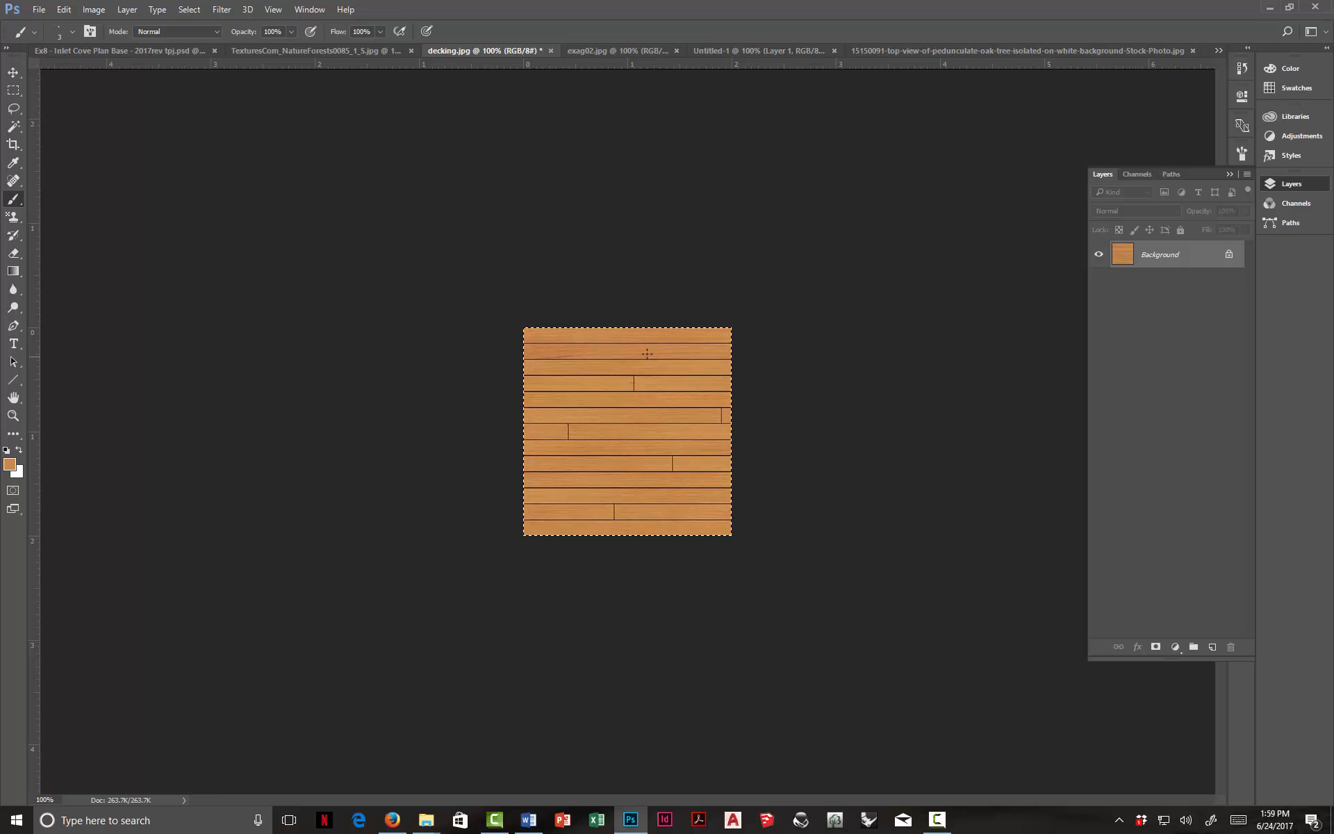
{"action": "left_click", "coordinate": [64, 9]}
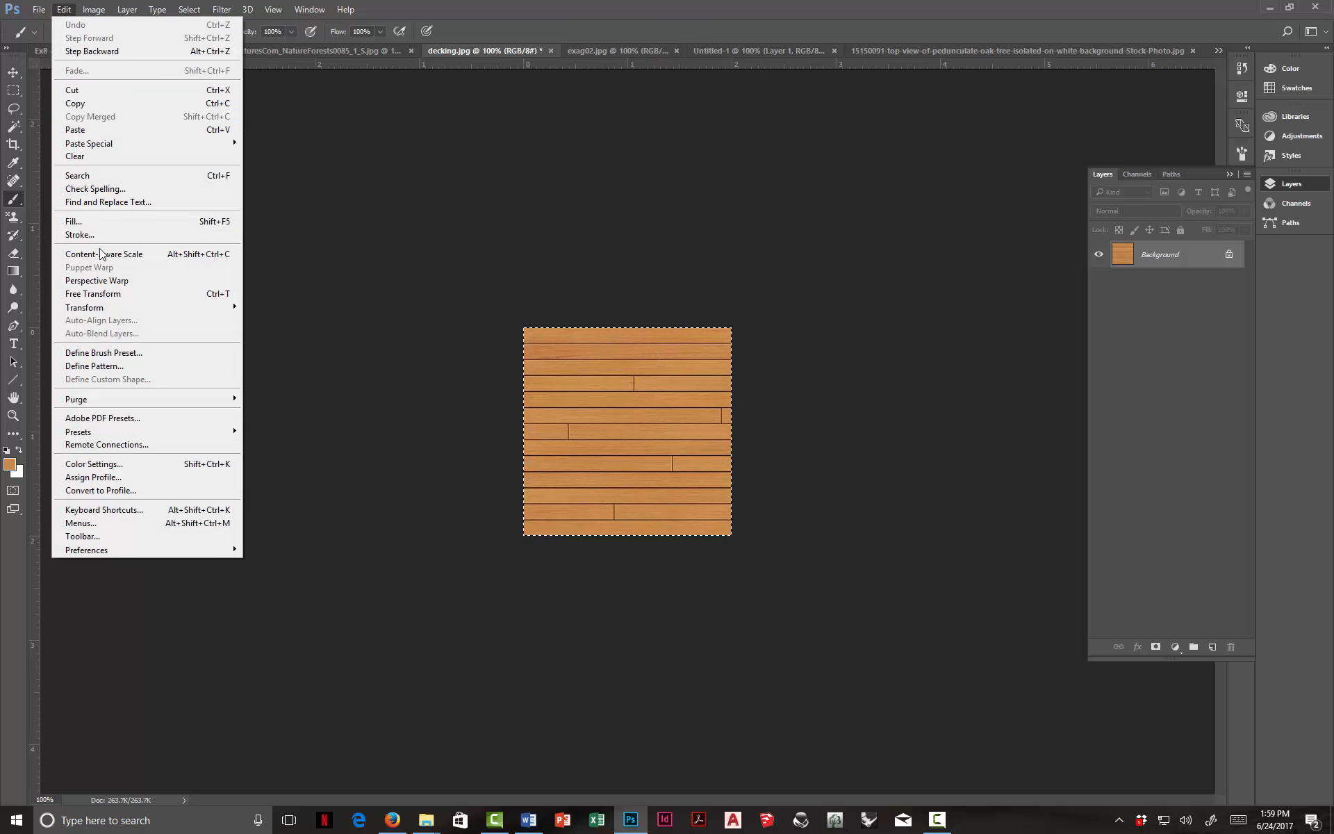
{"action": "left_click", "coordinate": [125, 365]}
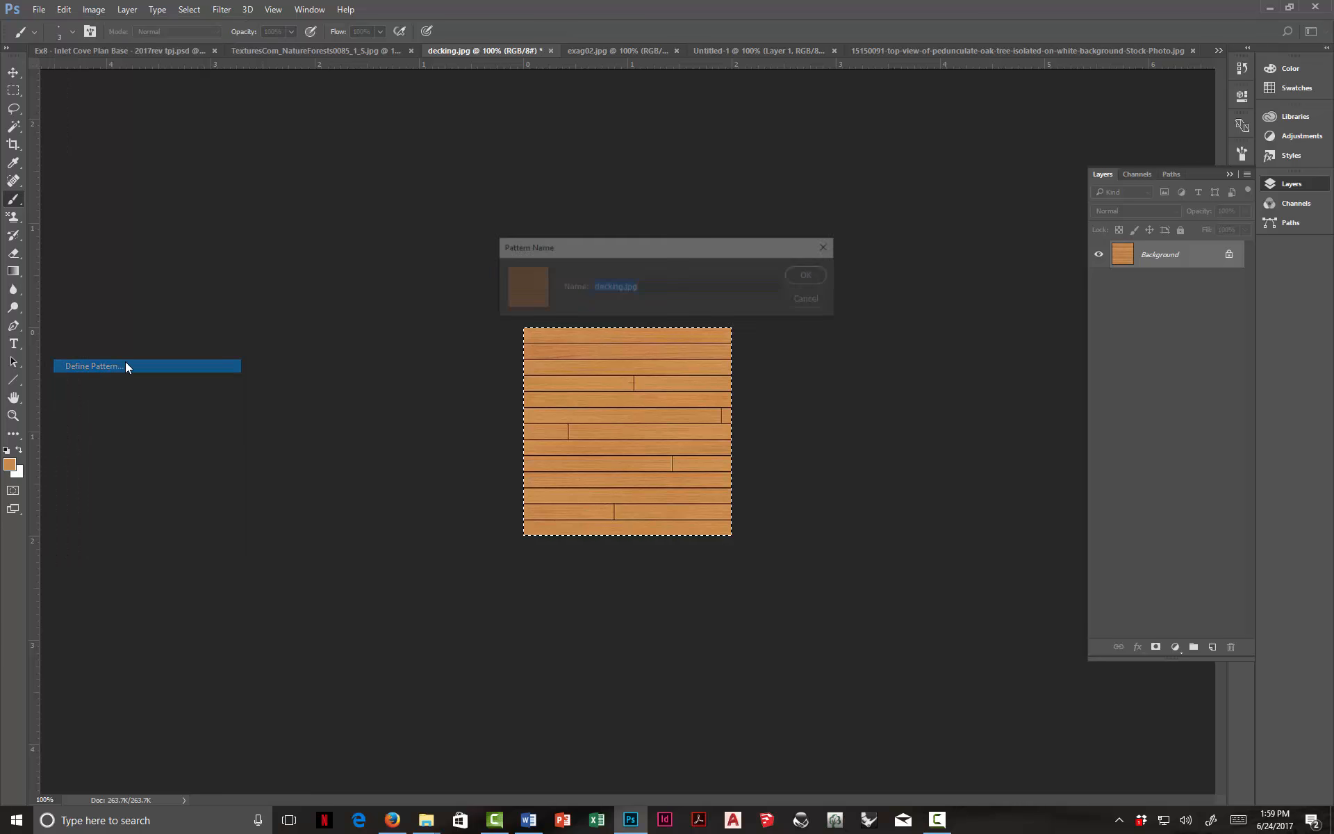
{"action": "left_click", "coordinate": [644, 287]}
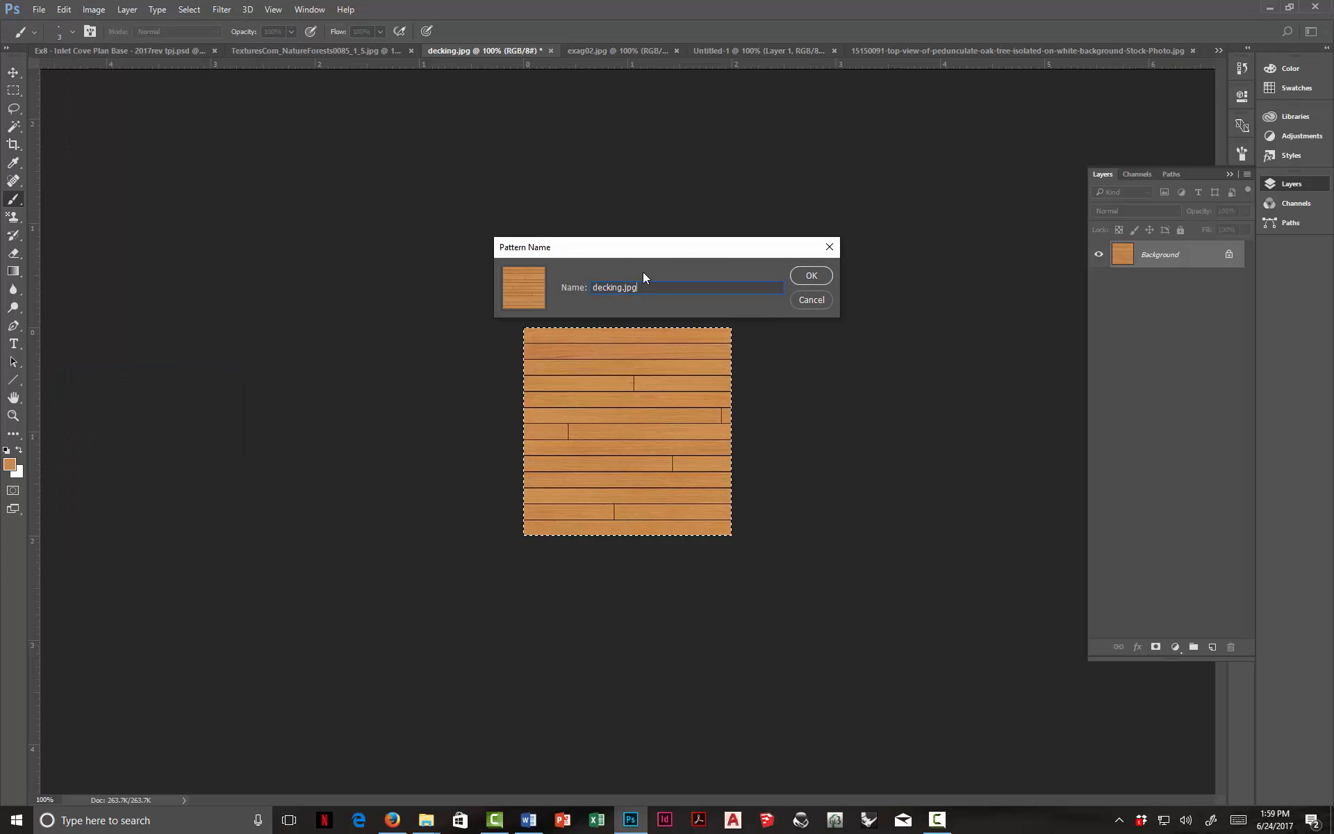
{"action": "key", "text": "BackSpace"}
{"action": "key", "text": "BackSpace"}
{"action": "key", "text": "BackSpace"}
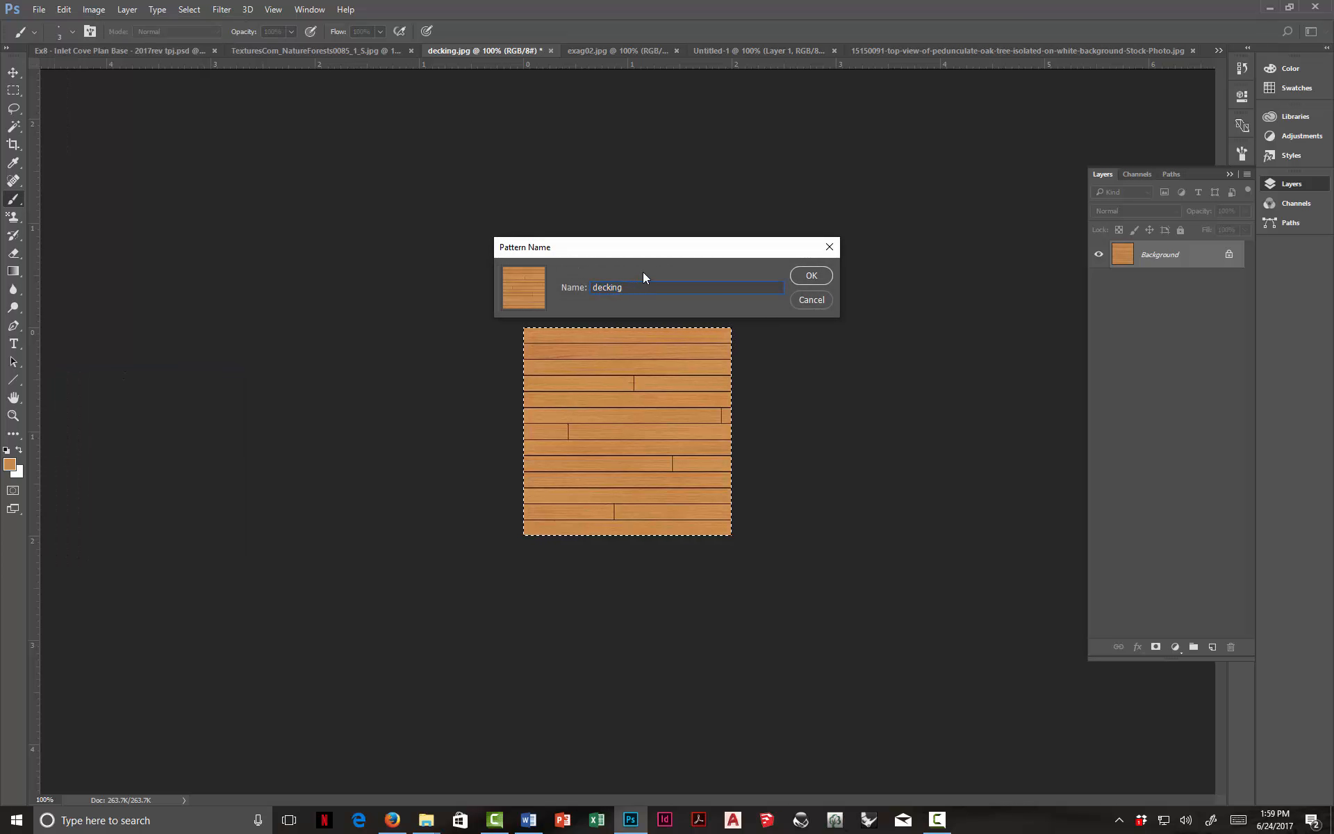
{"action": "type", "text": "large"}
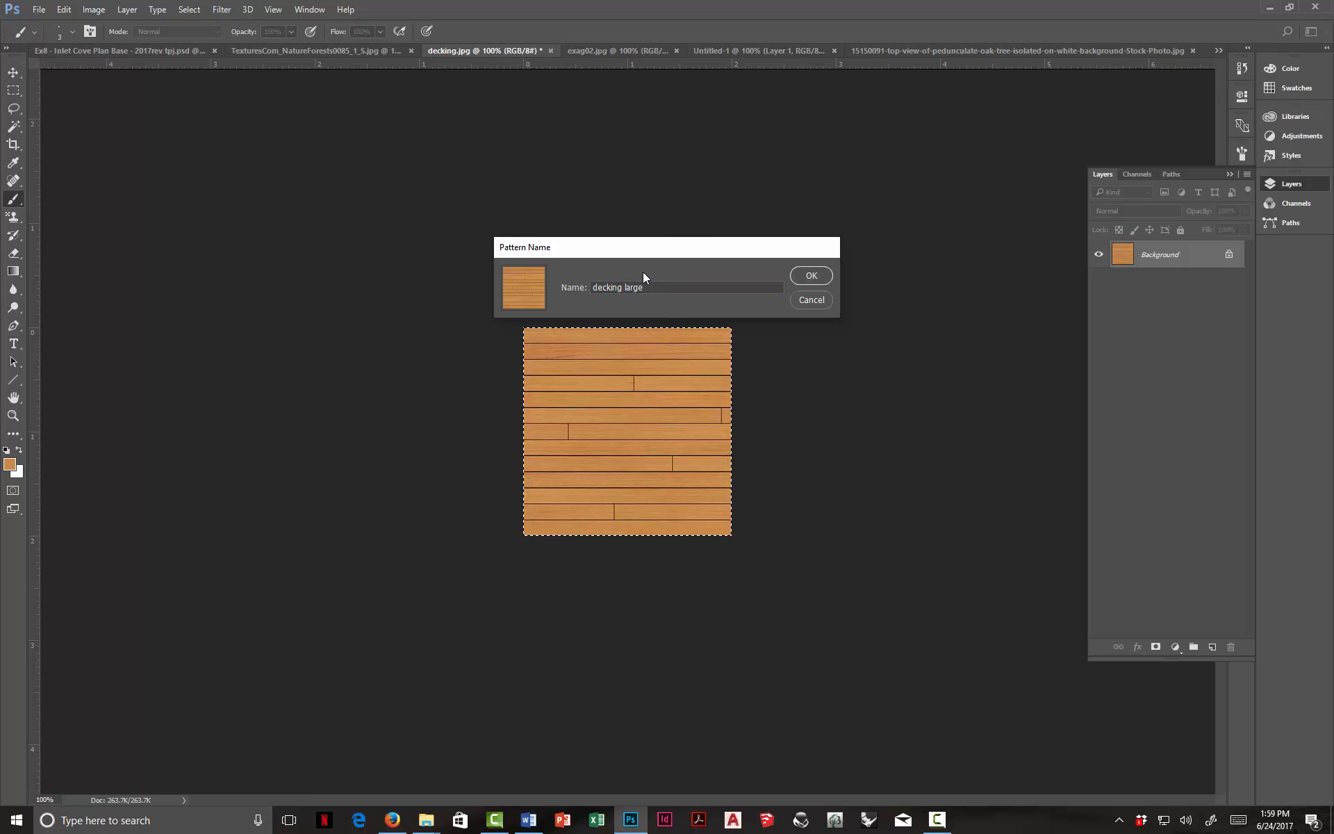
{"action": "key", "text": "Return"}
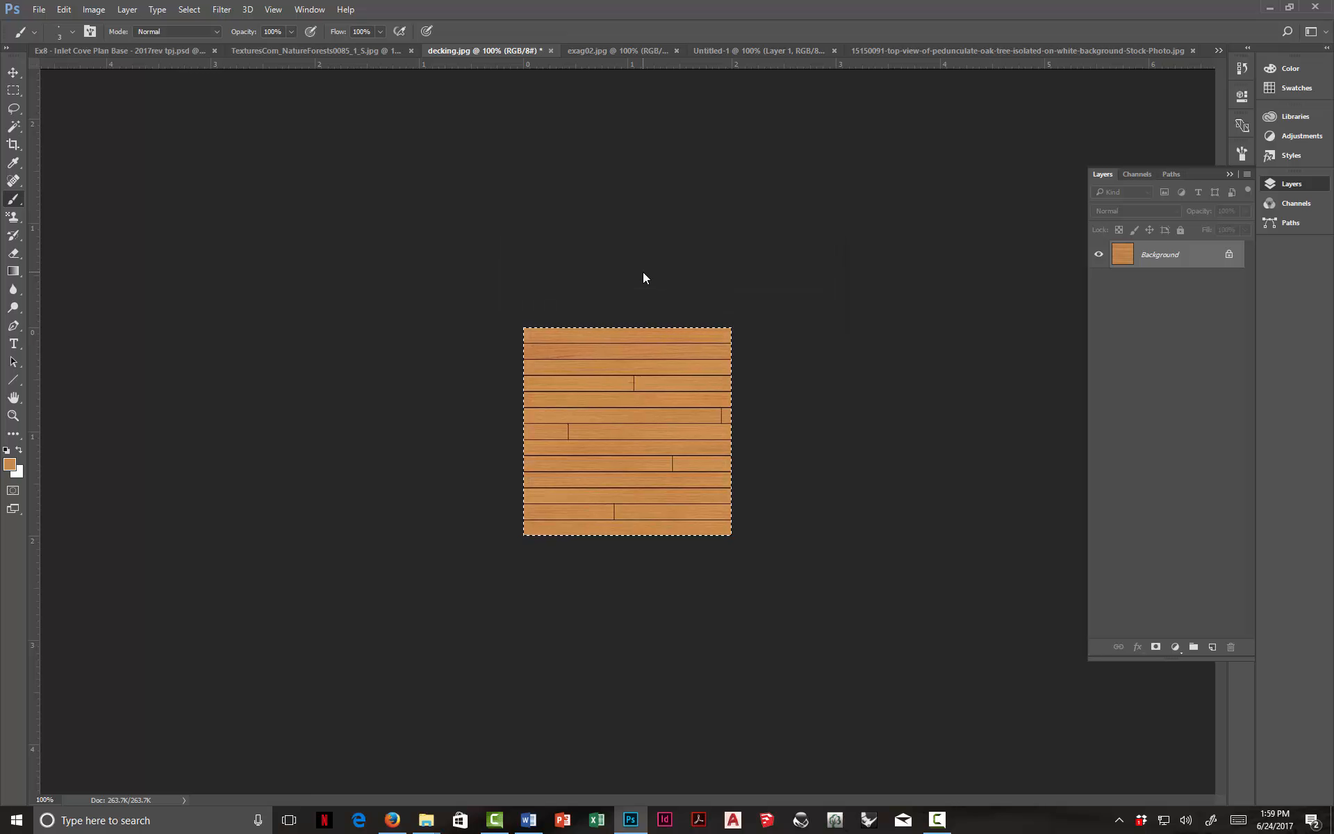
Step: Return to the site plan and clear all the contents of the Decking Texture layer
{"action": "left_click", "coordinate": [44, 49]}
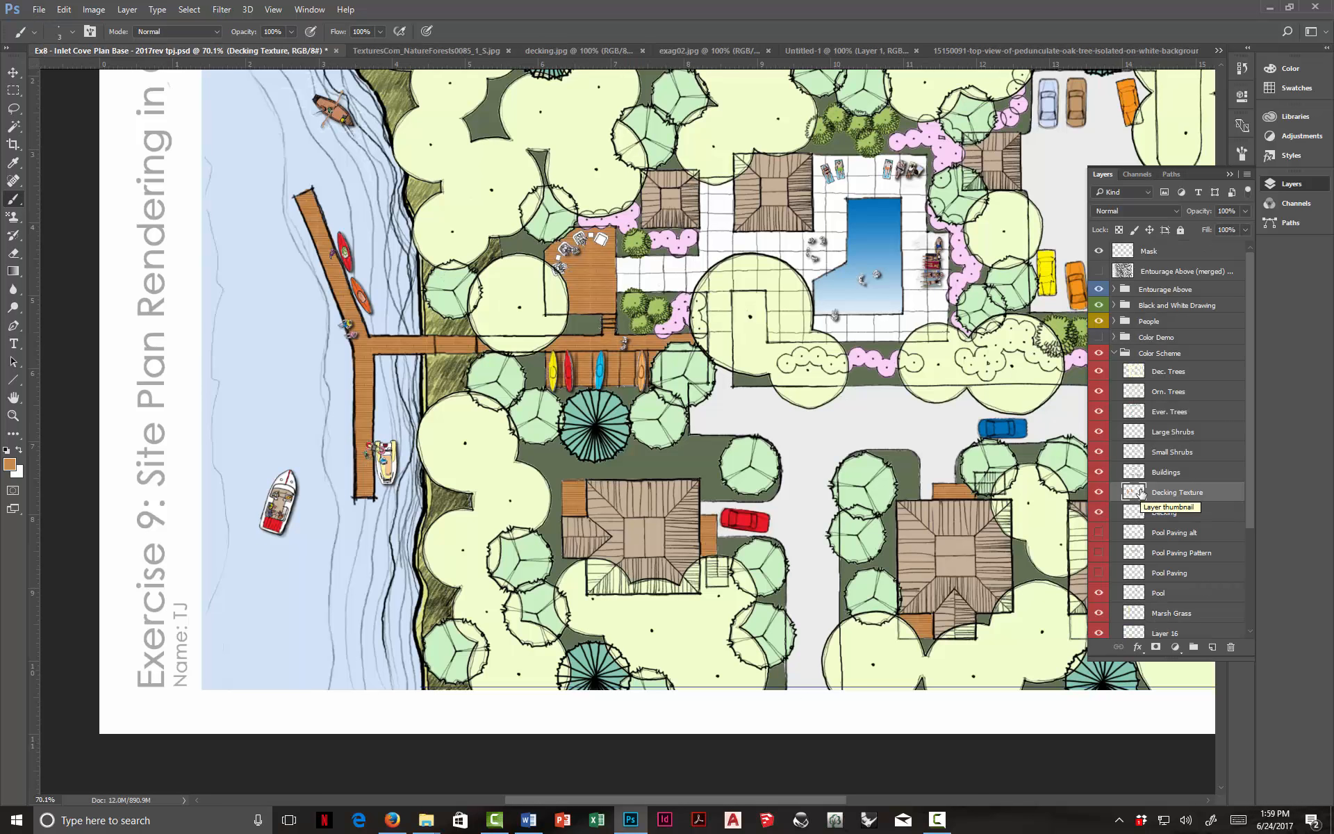
{"action": "key", "text": "ctrl+a"}
{"action": "key", "text": "Delete"}
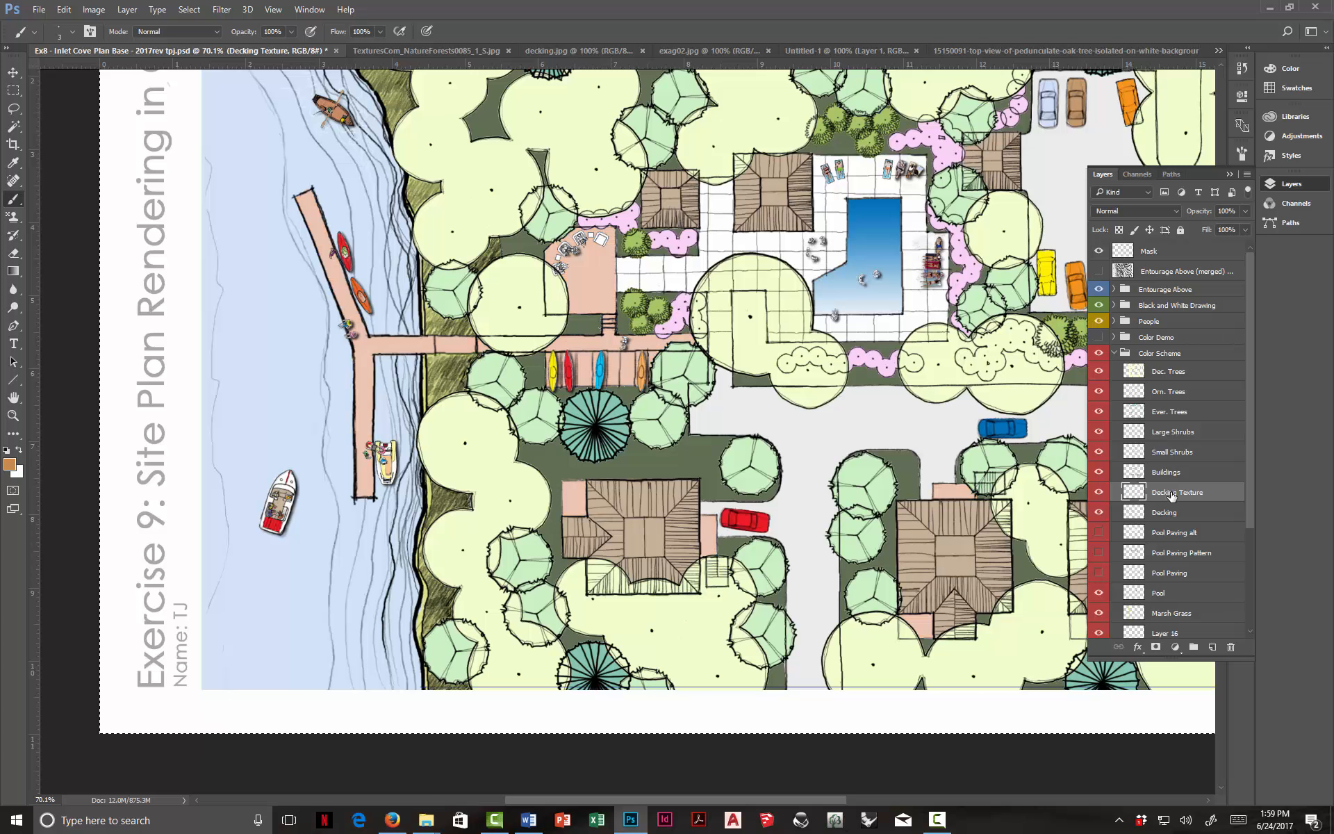
Step: Paste the clipboard contents twice into the site plan and toggle the visibility of the newly pasted layer to locate it
{"action": "left_click", "coordinate": [63, 9]}
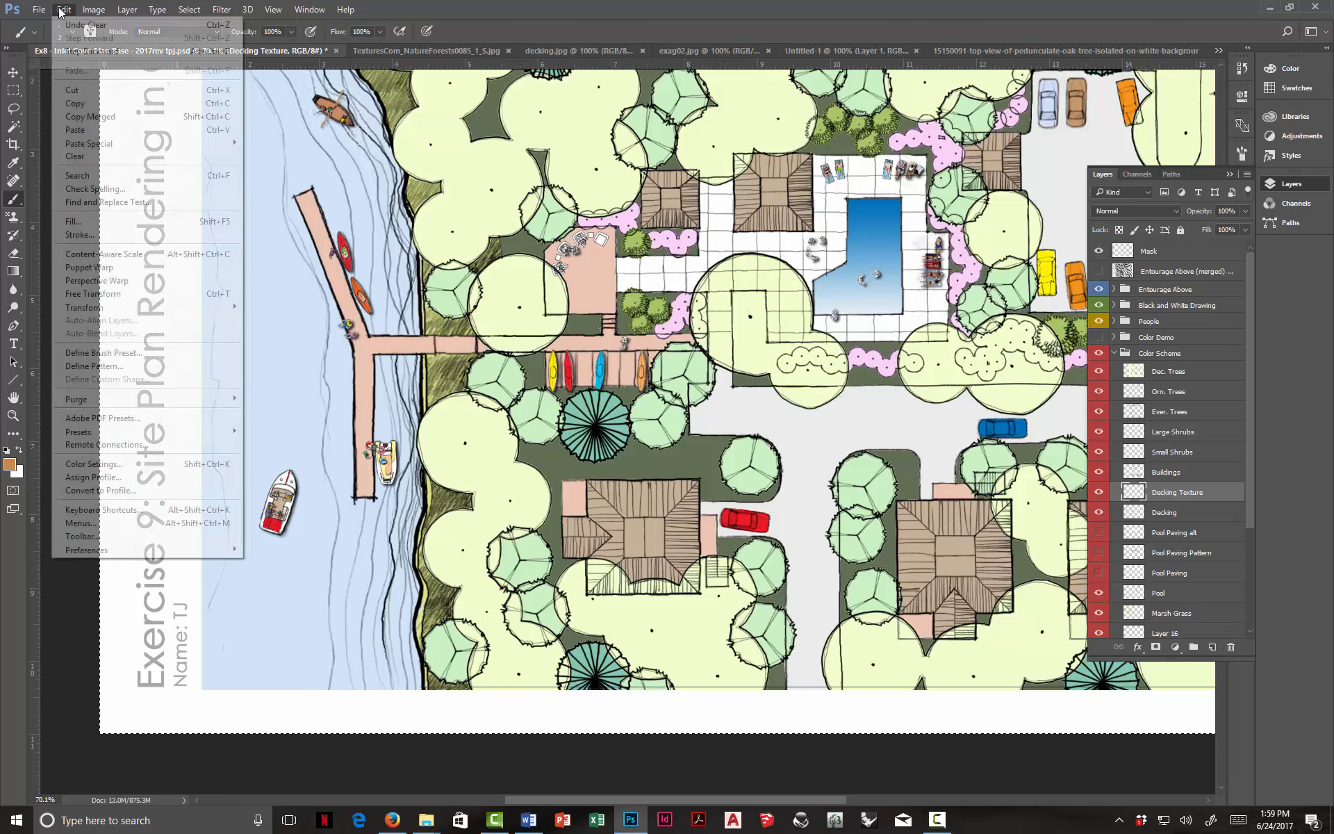
{"action": "left_click", "coordinate": [102, 132]}
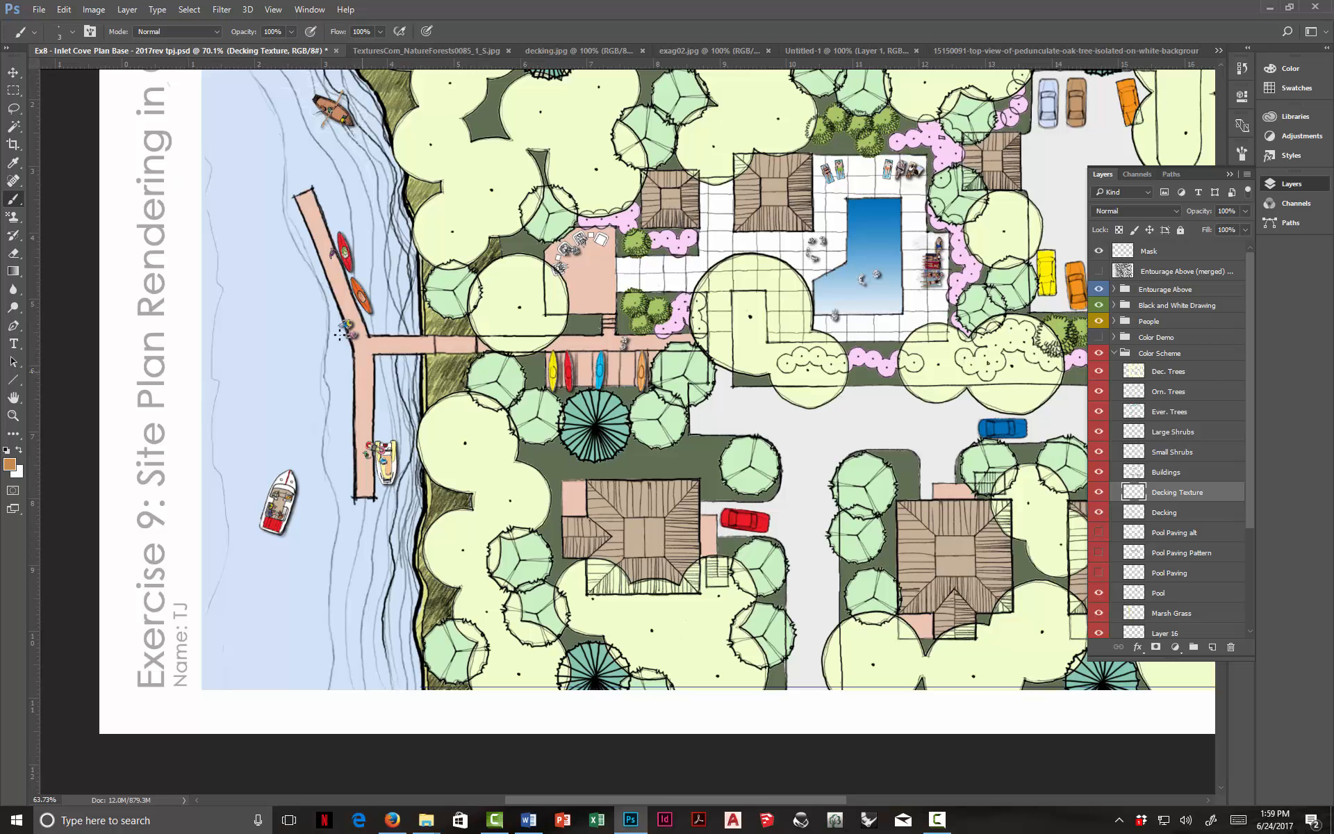
{"action": "scroll", "coordinate": [336, 328], "scroll_direction": "down", "scroll_amount": 3}
{"action": "scroll", "coordinate": [337, 333], "scroll_direction": "up", "scroll_amount": 1}
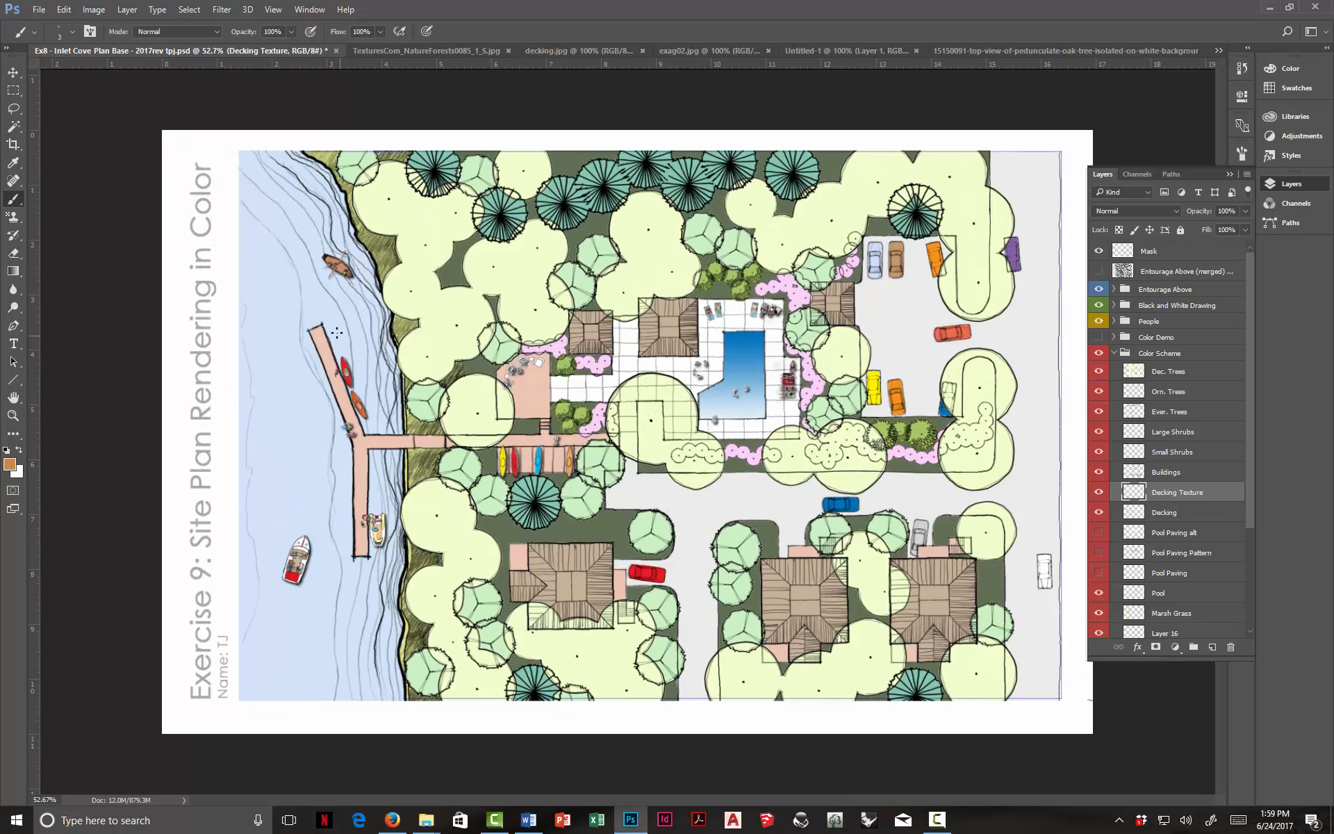
{"action": "left_click", "coordinate": [63, 9]}
{"action": "left_click", "coordinate": [85, 130]}
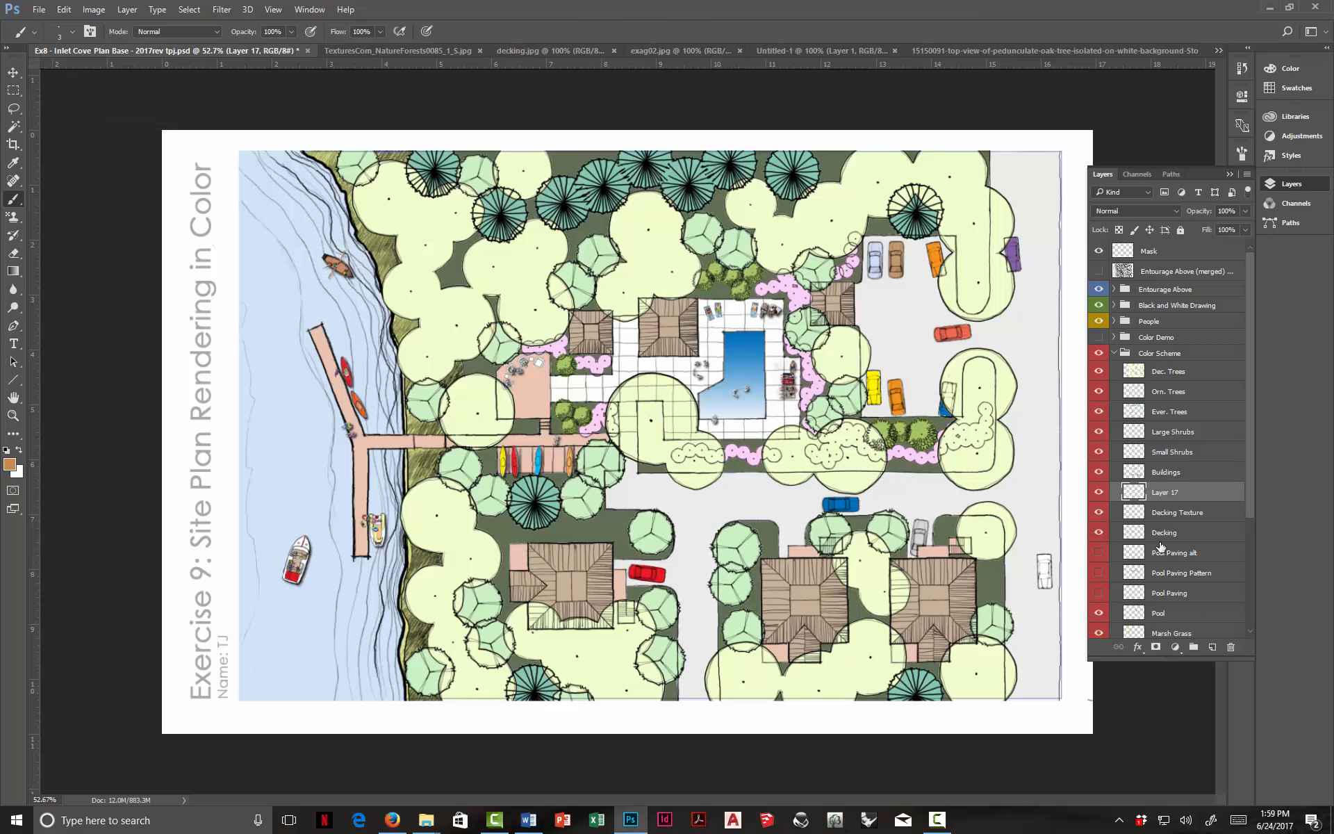
{"action": "left_click", "coordinate": [1099, 492]}
{"action": "left_click", "coordinate": [1098, 491]}
{"action": "left_click", "coordinate": [1098, 492]}
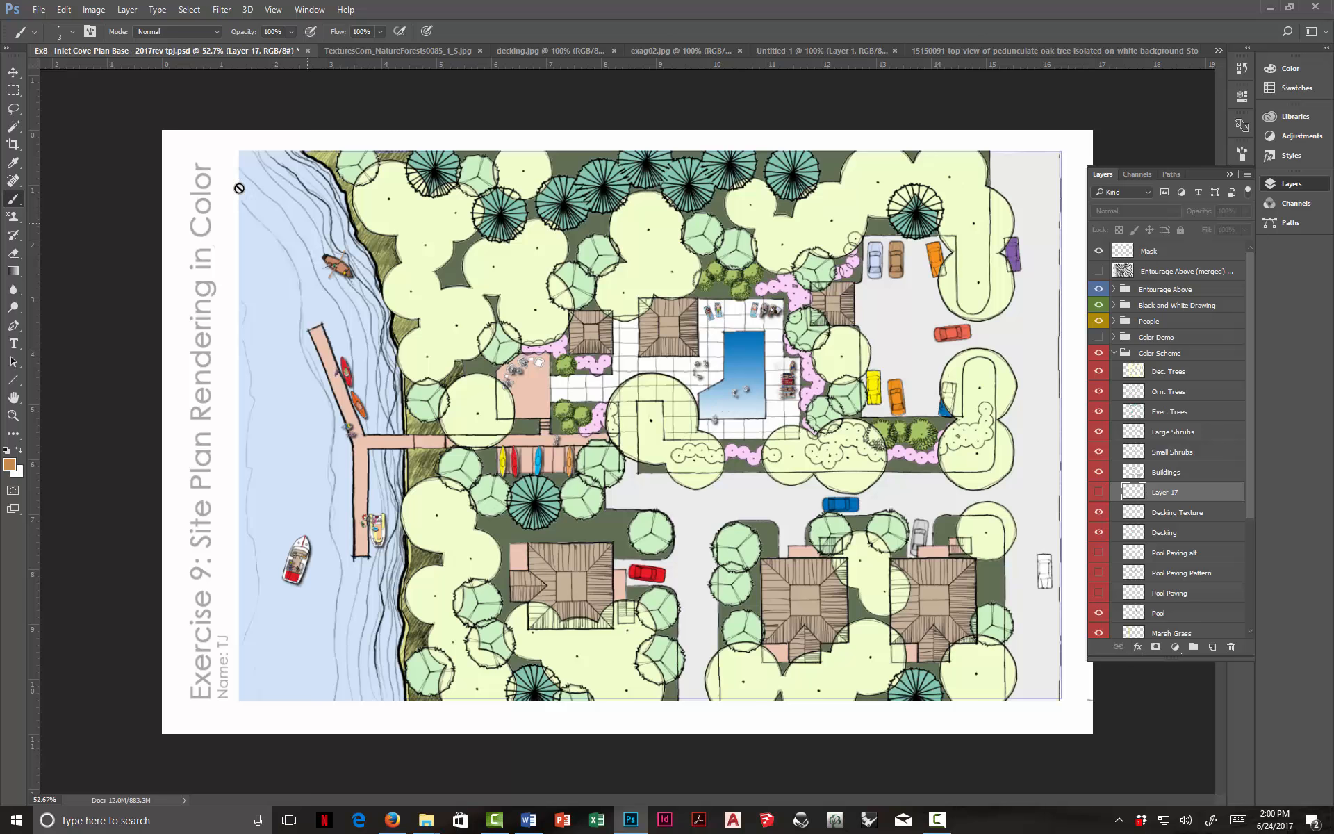
Step: Delete the Decking Texture layer and add a new empty layer directly above the Decking layer
{"action": "left_click", "coordinate": [14, 72]}
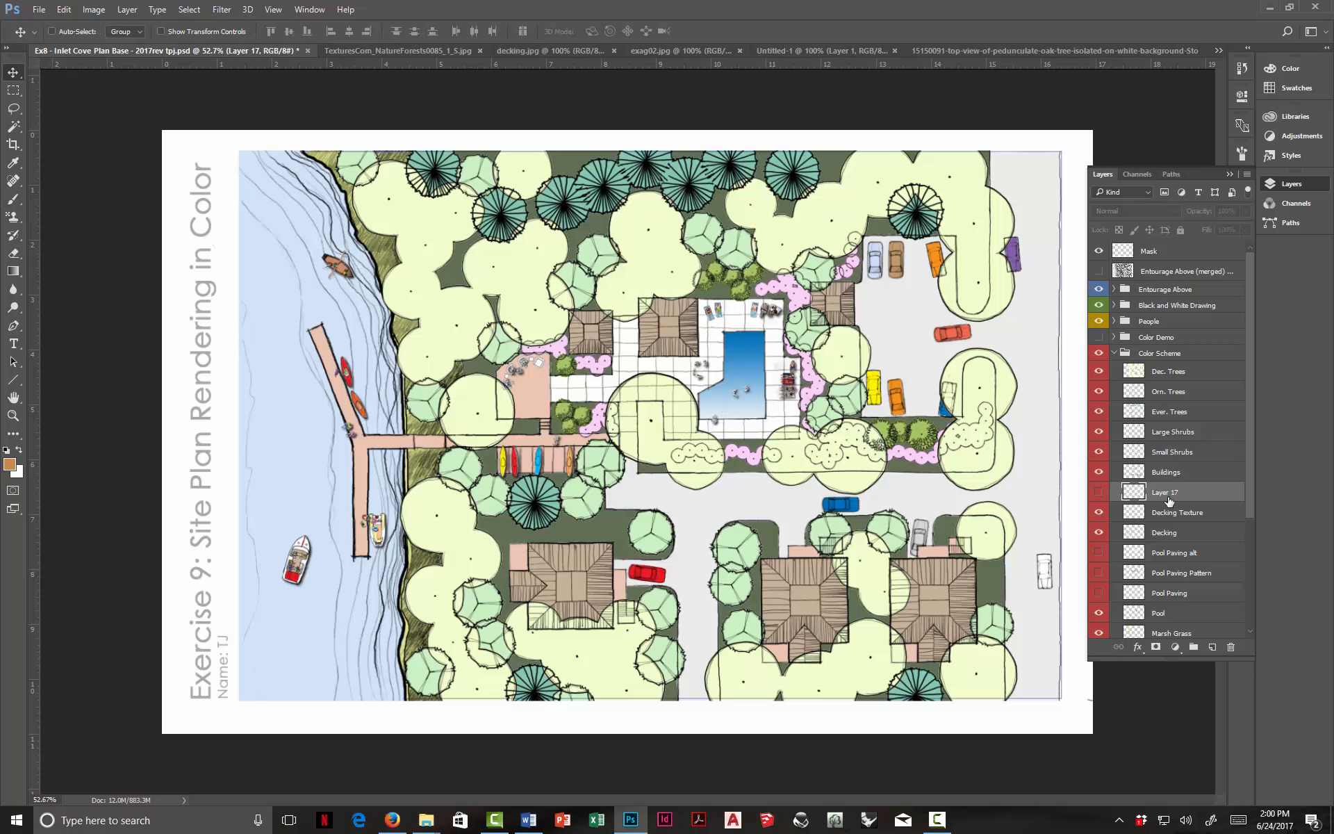
{"action": "left_click", "coordinate": [1106, 512]}
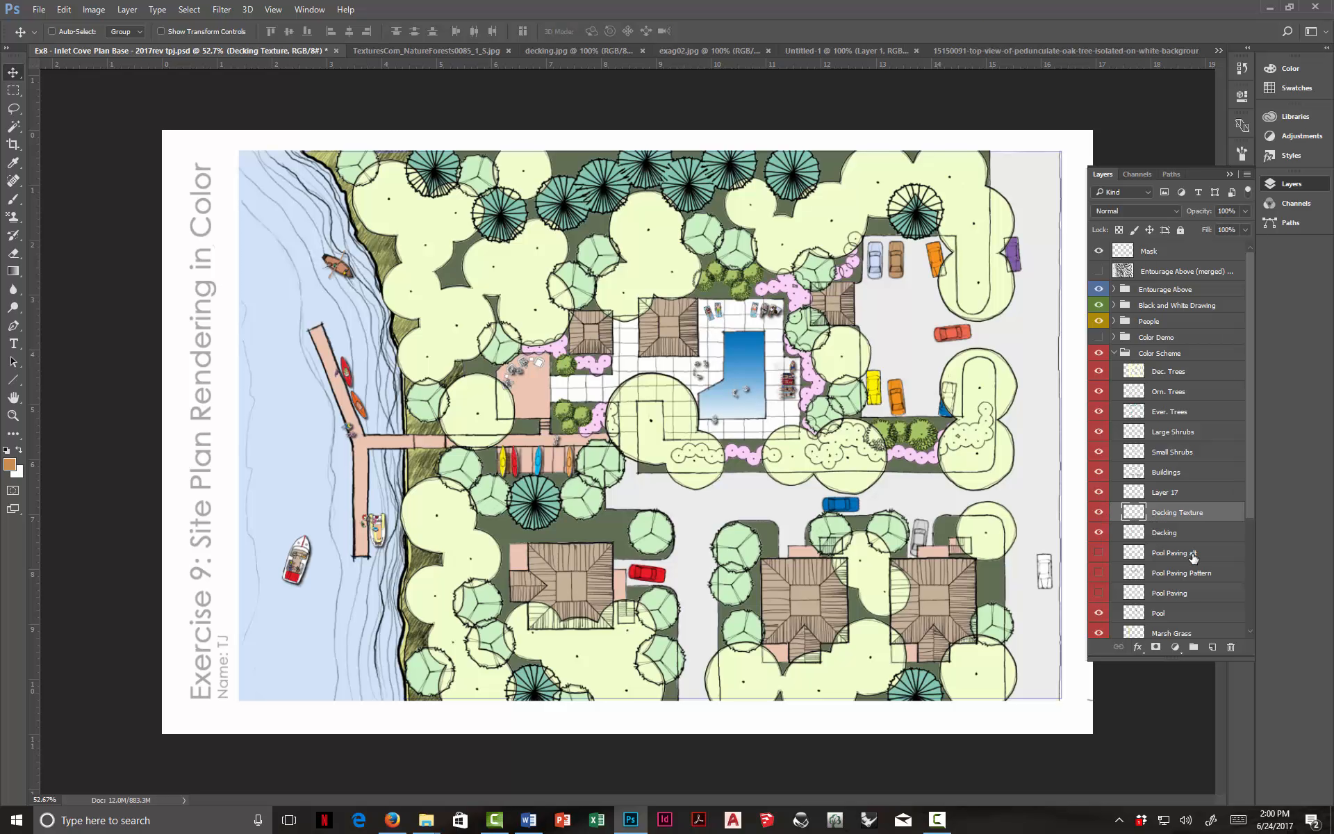
{"action": "left_click", "coordinate": [1231, 648]}
{"action": "left_click", "coordinate": [632, 300]}
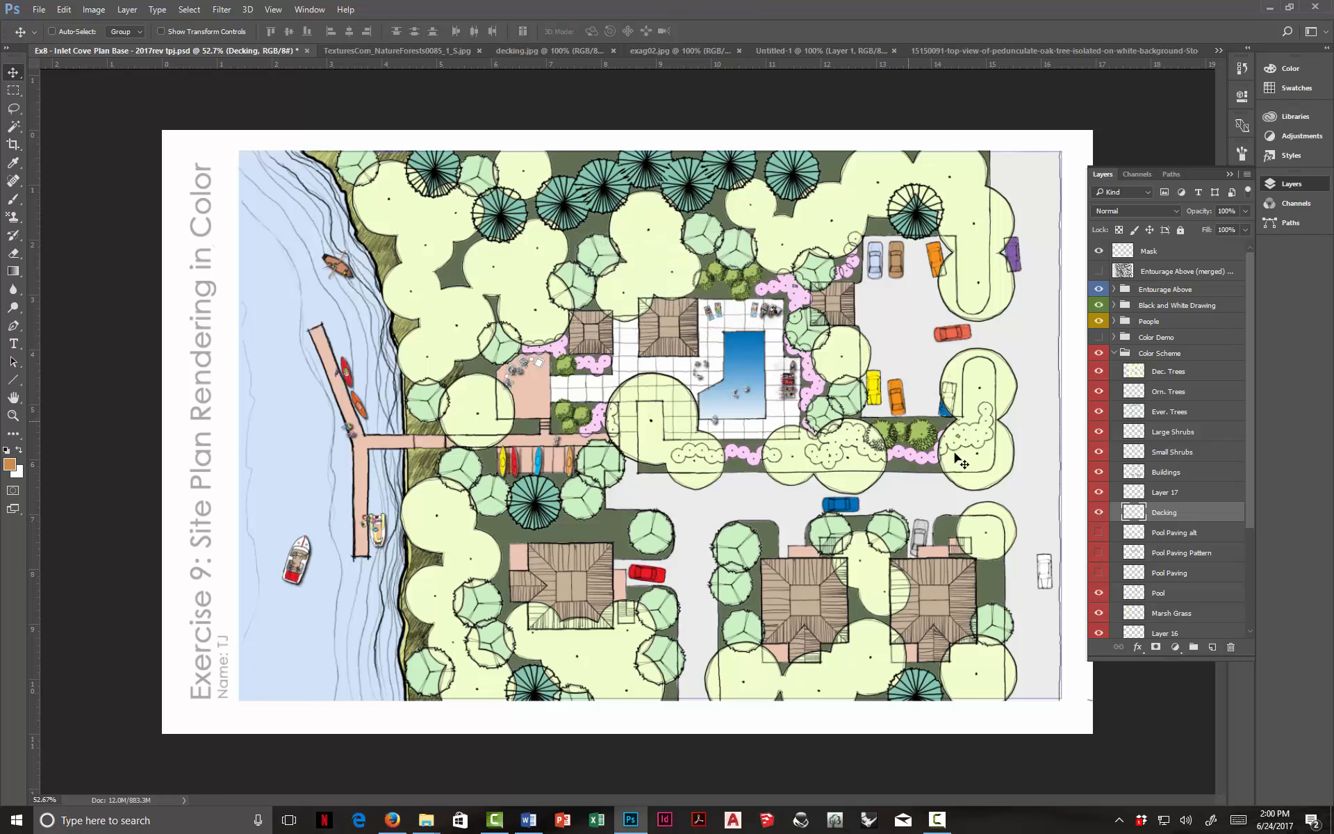
{"action": "left_click", "coordinate": [1212, 648]}
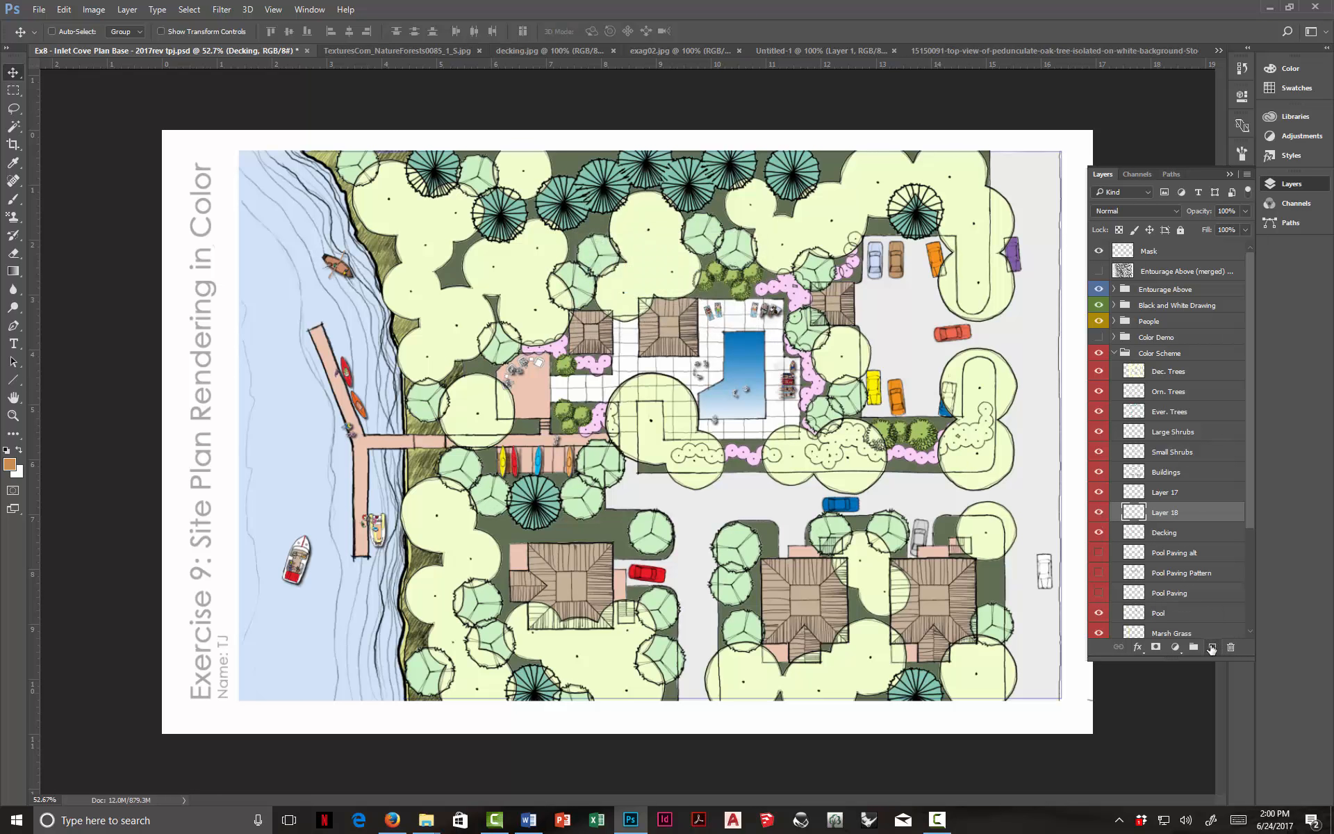
Step: Rename the new layer Decking Texture and paste a copy of the decking.jpg image into it
{"action": "double_click", "coordinate": [1163, 512]}
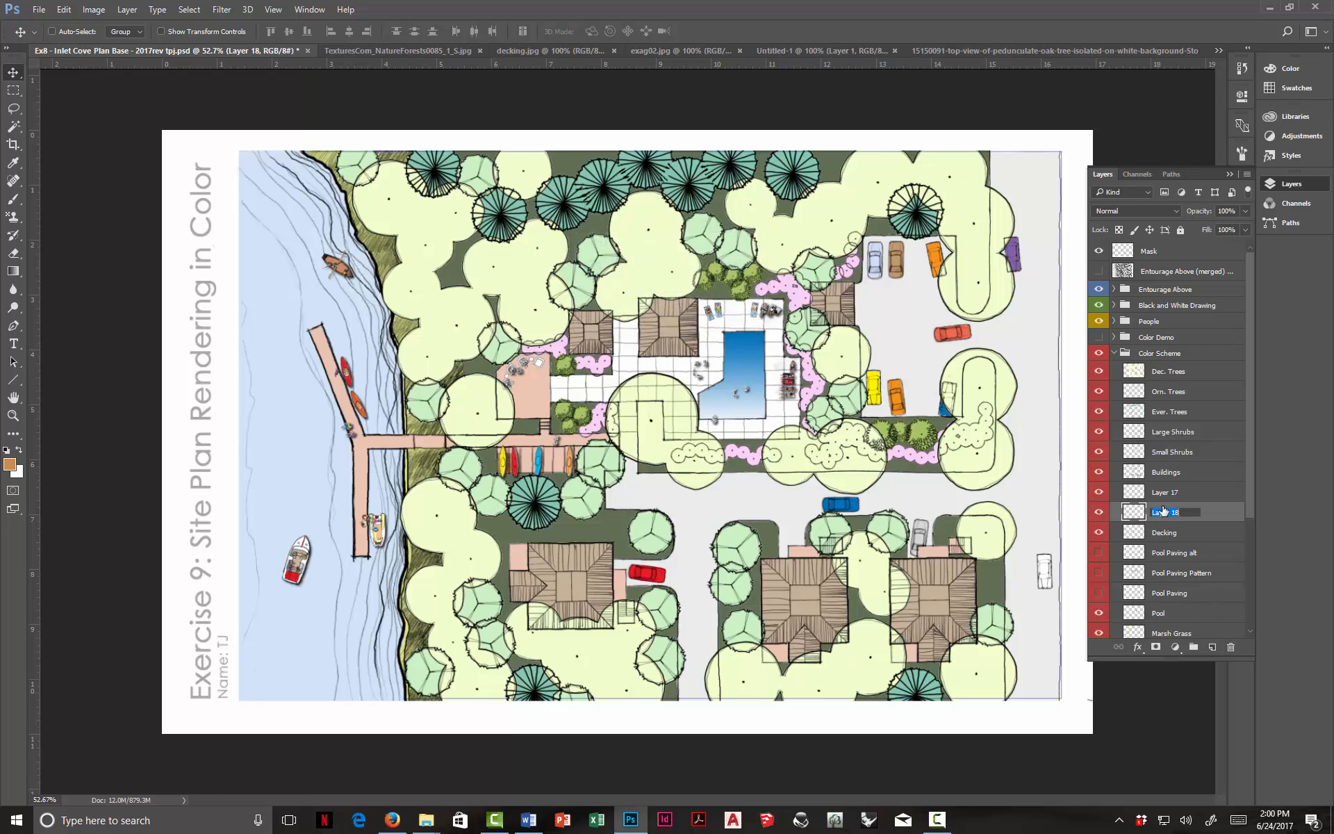
{"action": "type", "text": "Decking Texture"}
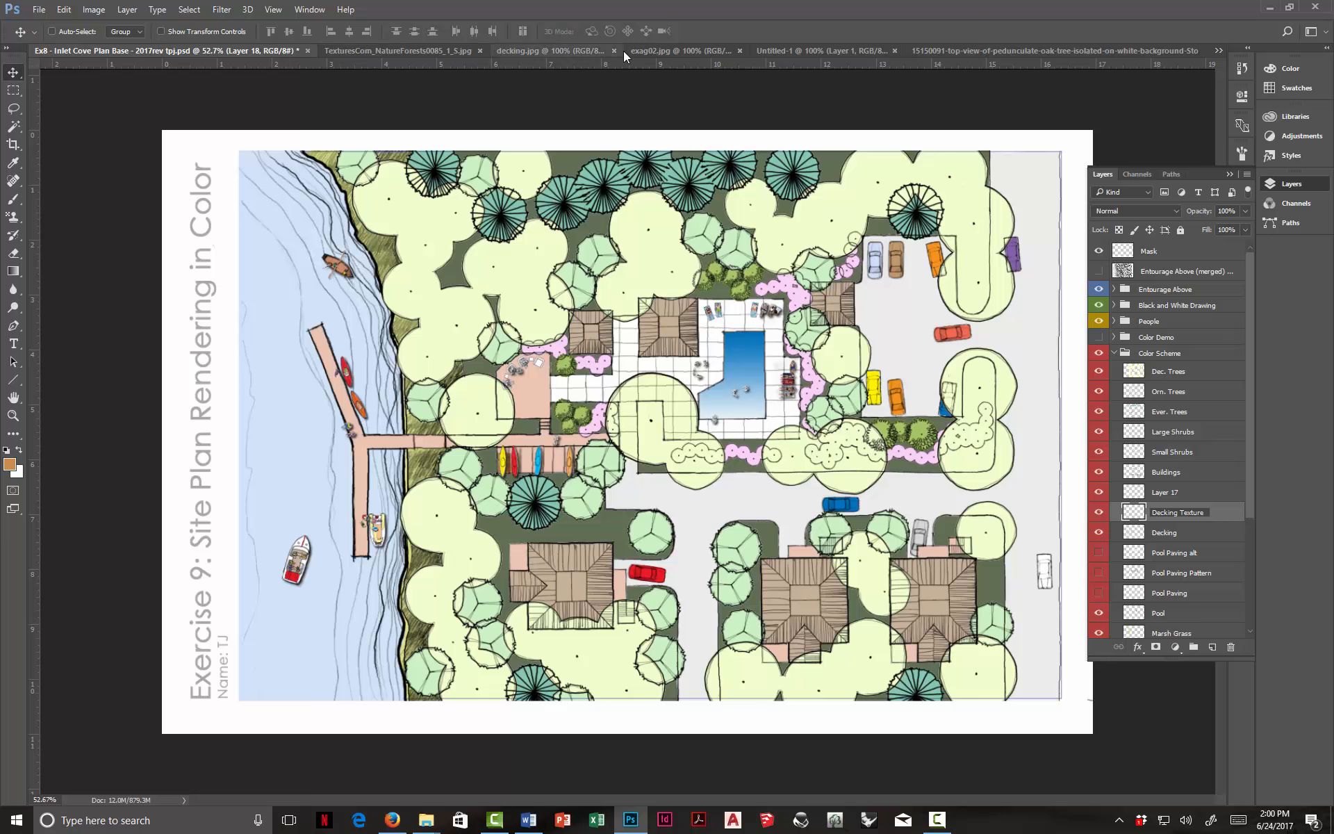
{"action": "left_click", "coordinate": [542, 50]}
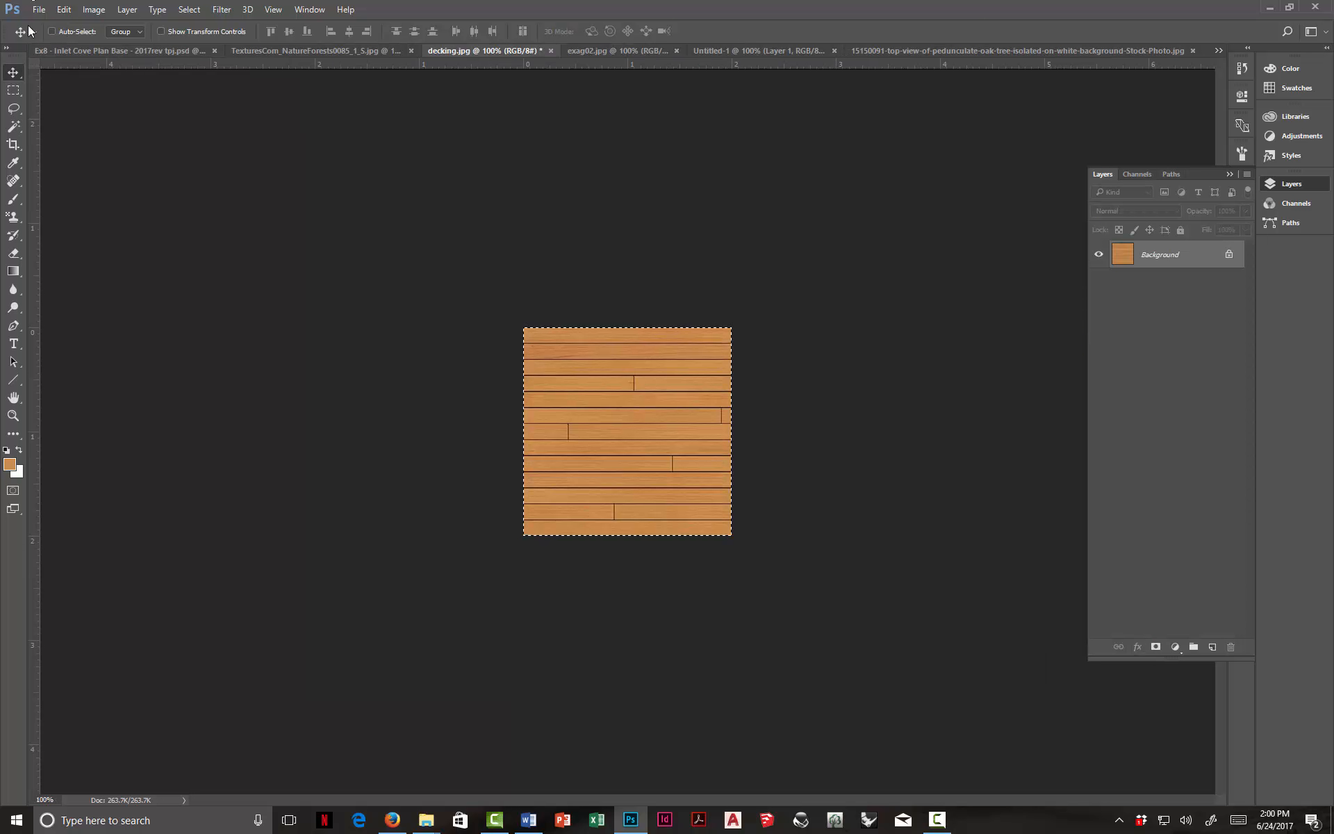
{"action": "left_click", "coordinate": [63, 9]}
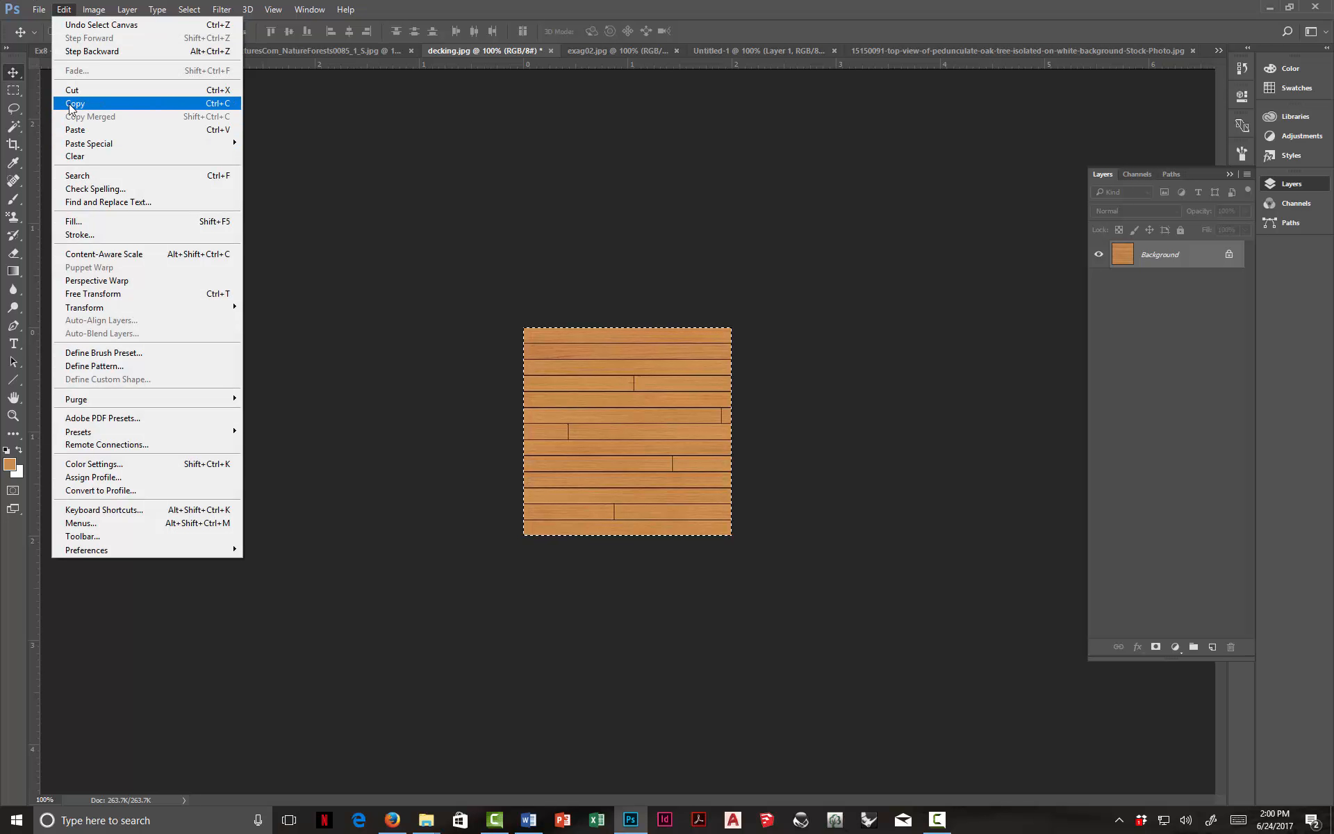
{"action": "left_click", "coordinate": [68, 103]}
{"action": "left_click", "coordinate": [95, 48]}
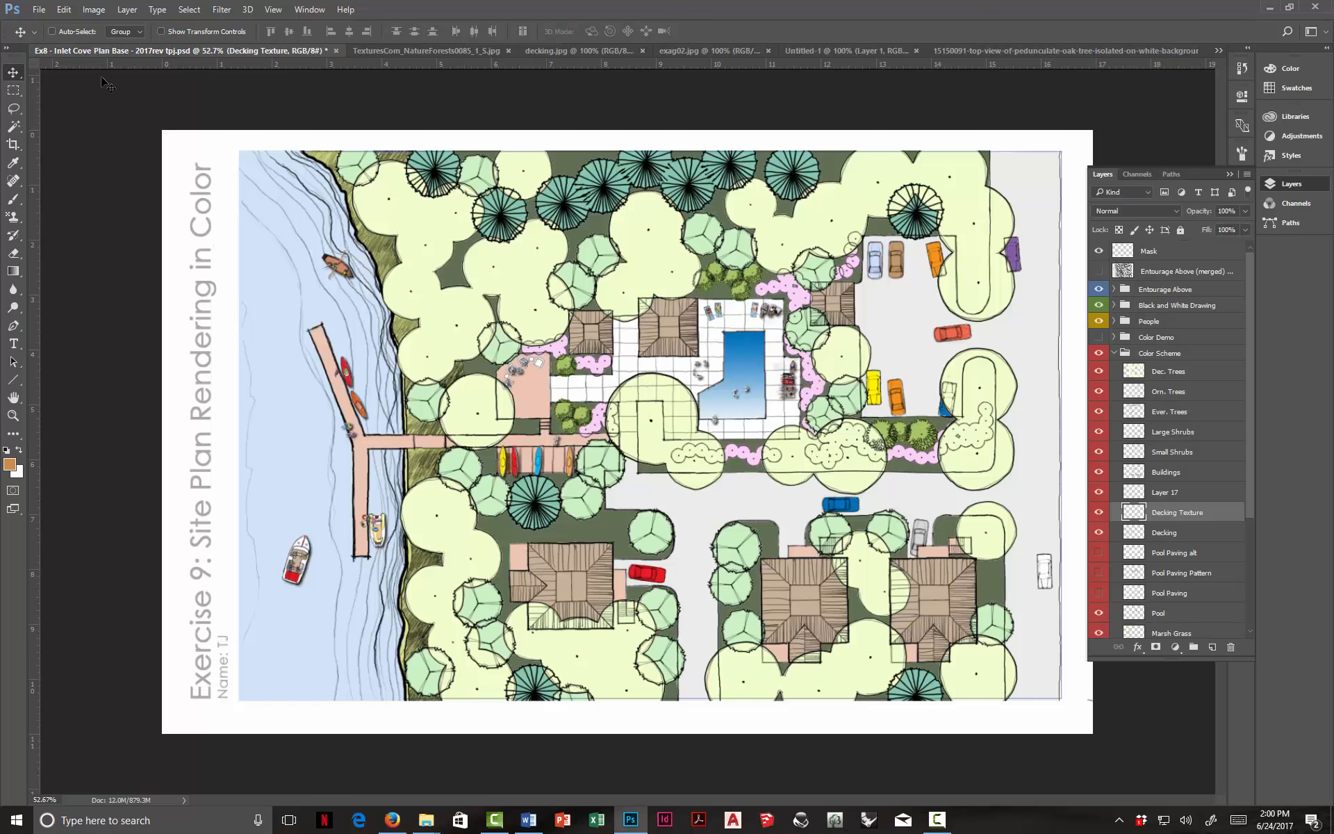
{"action": "key", "text": "ctrl"}
{"action": "key", "text": "ctrl+v"}
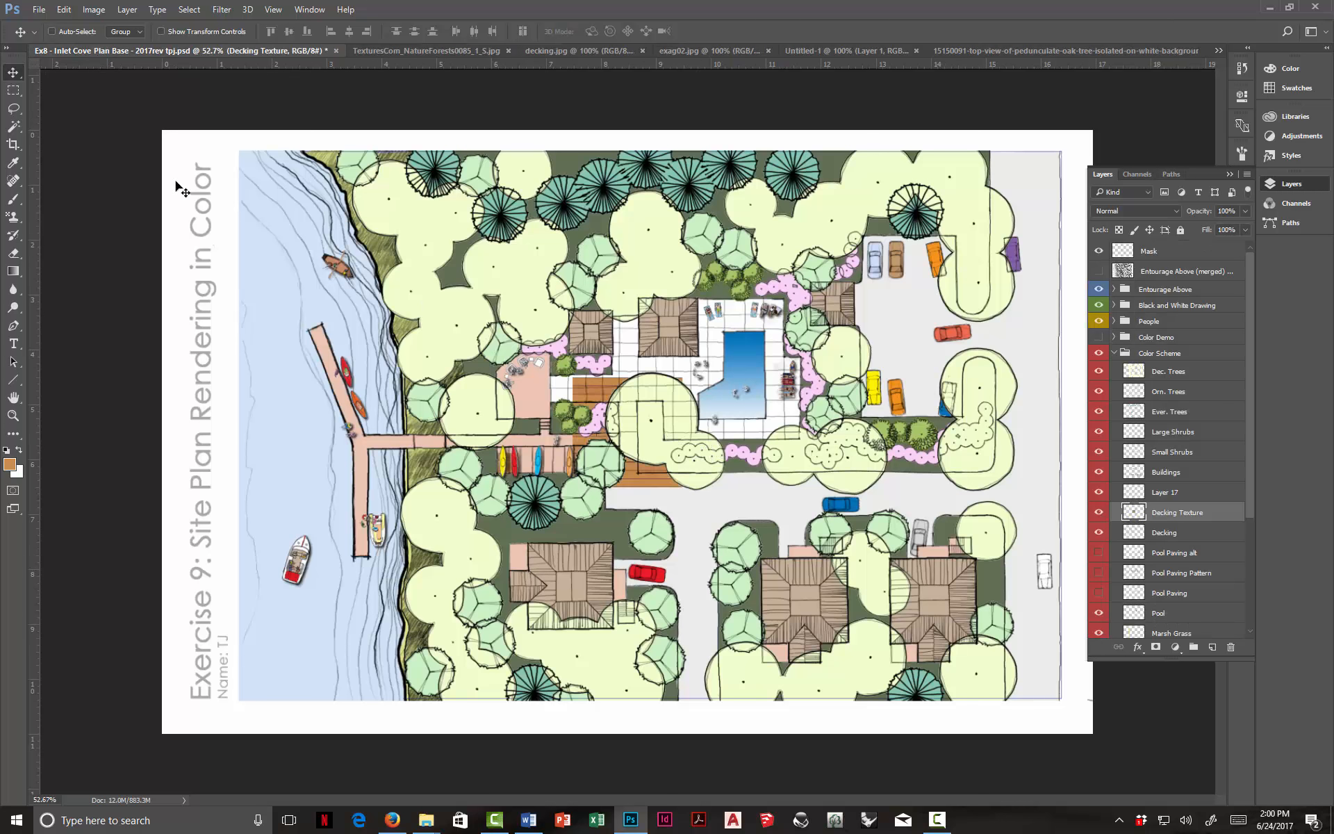
Step: Move the pasted decking tile onto the water so it covers the angled upper arm of the dock
{"action": "left_click_drag", "start_coordinate": [601, 411], "coordinate": [275, 419]}
{"action": "scroll", "coordinate": [274, 444], "scroll_direction": "up", "scroll_amount": 3}
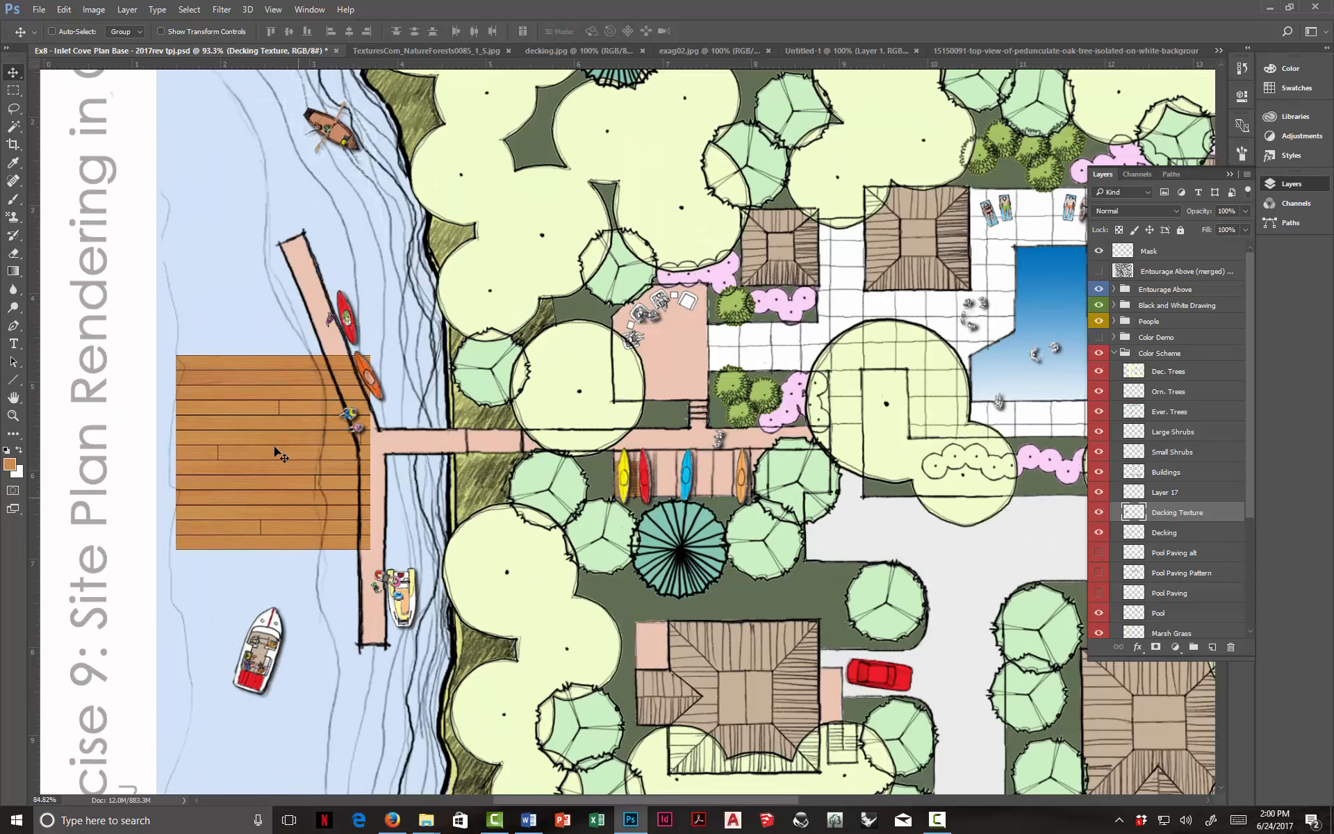
{"action": "scroll", "coordinate": [278, 452], "scroll_direction": "down", "scroll_amount": 1}
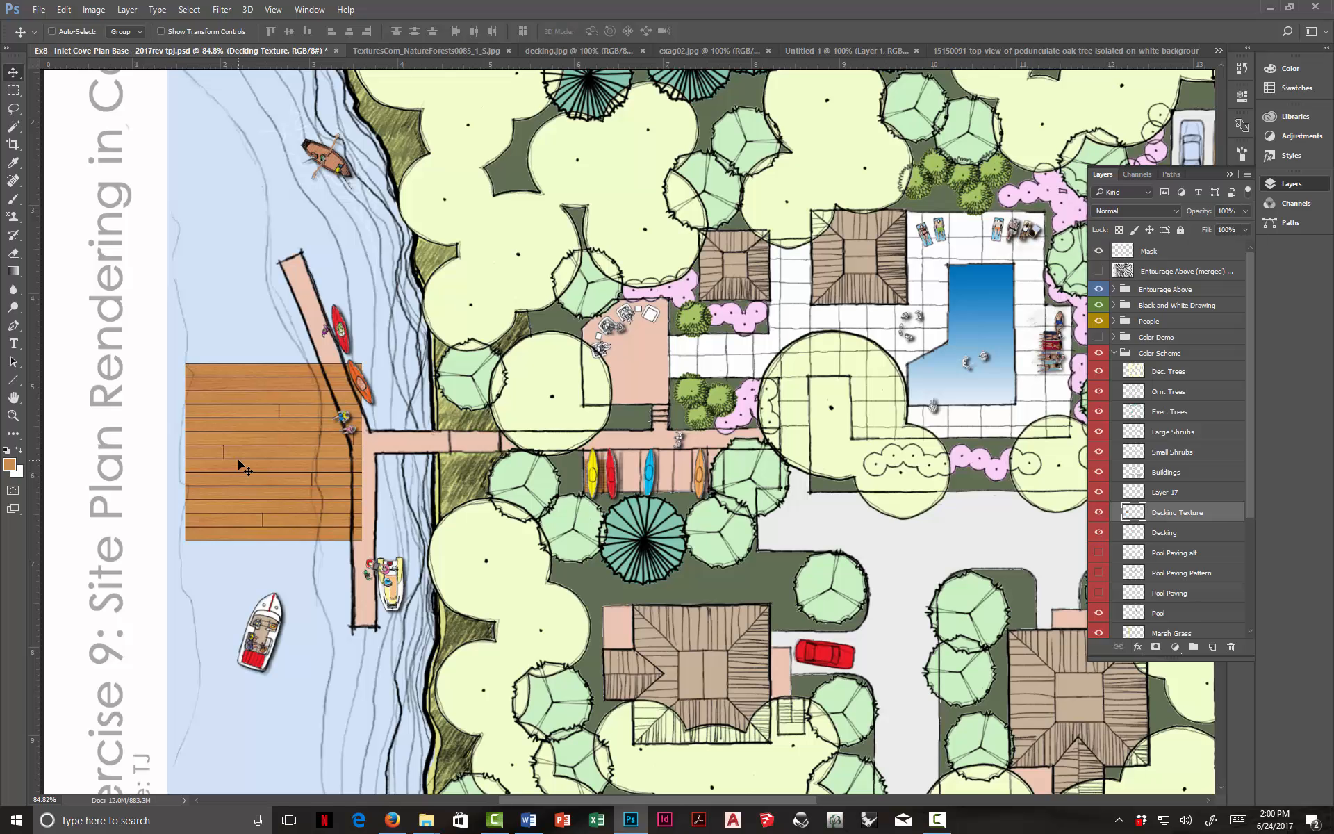
{"action": "left_click_drag", "start_coordinate": [238, 456], "coordinate": [271, 318]}
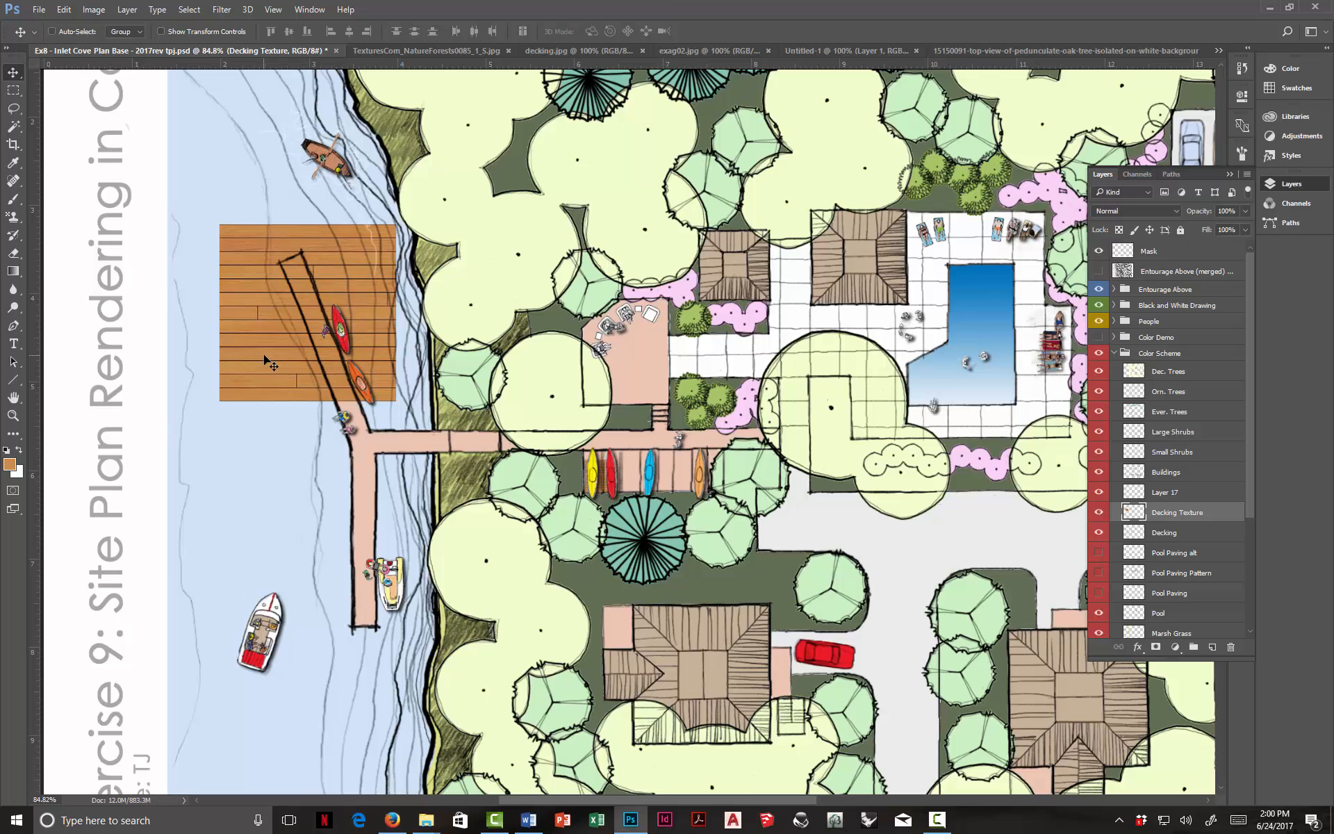
Step: Delete the Decking Texture layer and fill the entire Decking layer with the decking large pattern at 100% opacity
{"action": "key", "text": "Delete"}
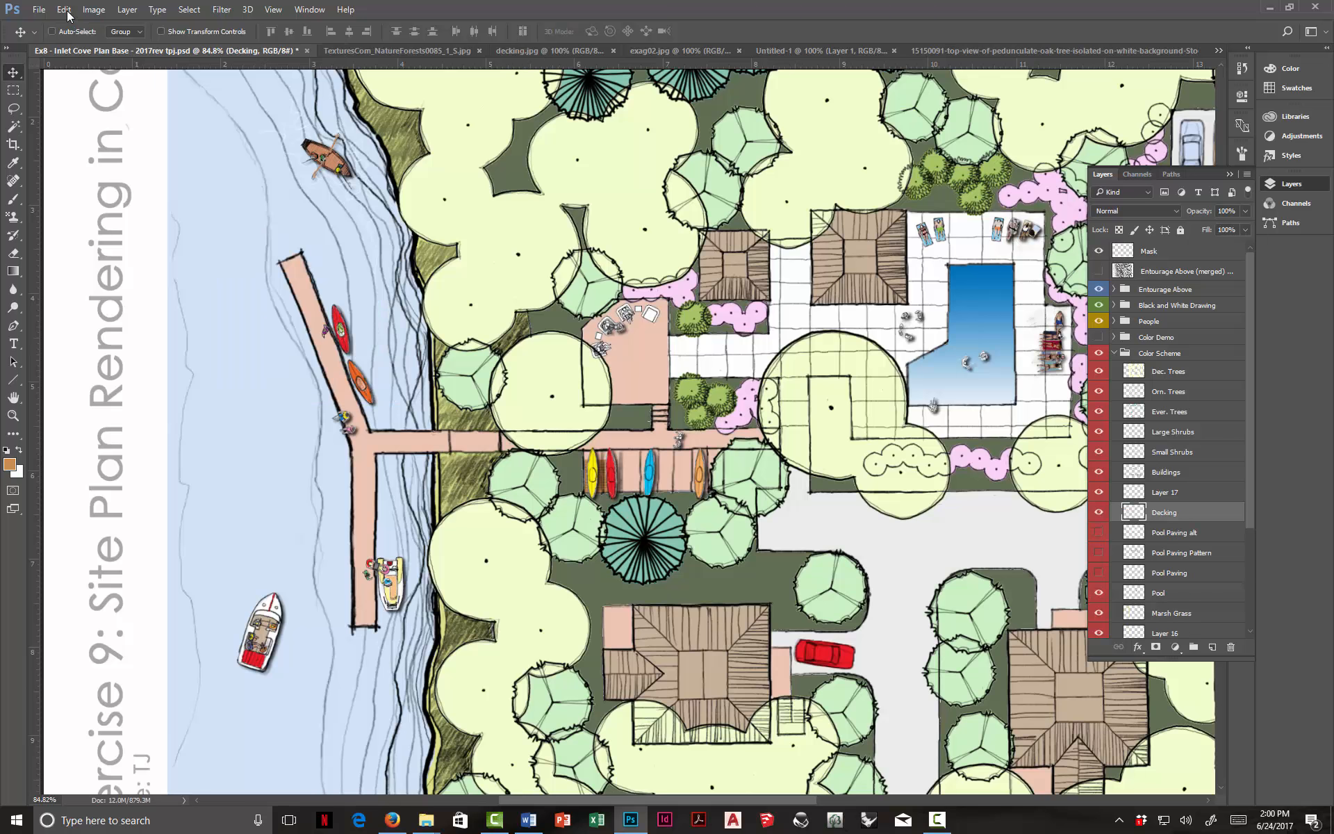
{"action": "left_click", "coordinate": [64, 10]}
{"action": "left_click", "coordinate": [102, 219]}
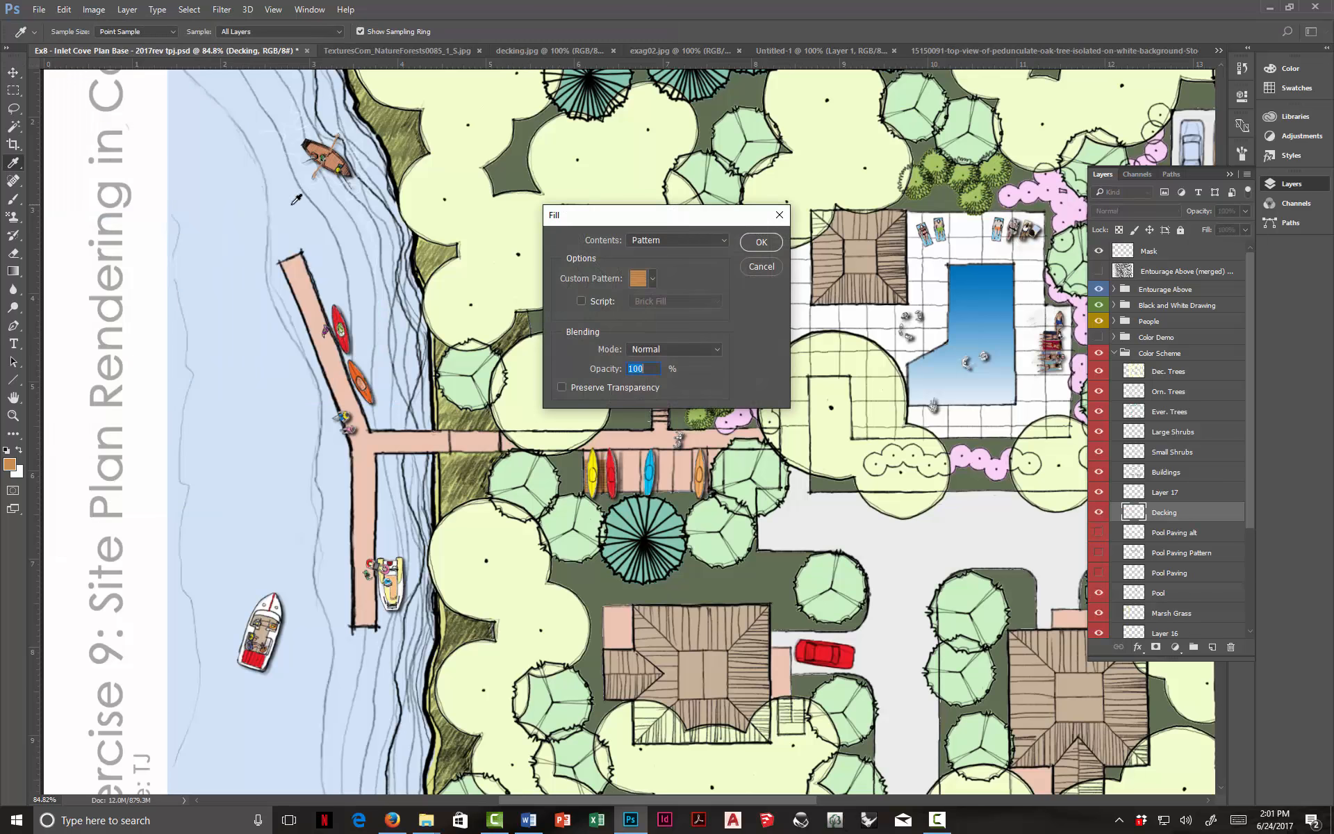
{"action": "left_click", "coordinate": [652, 278]}
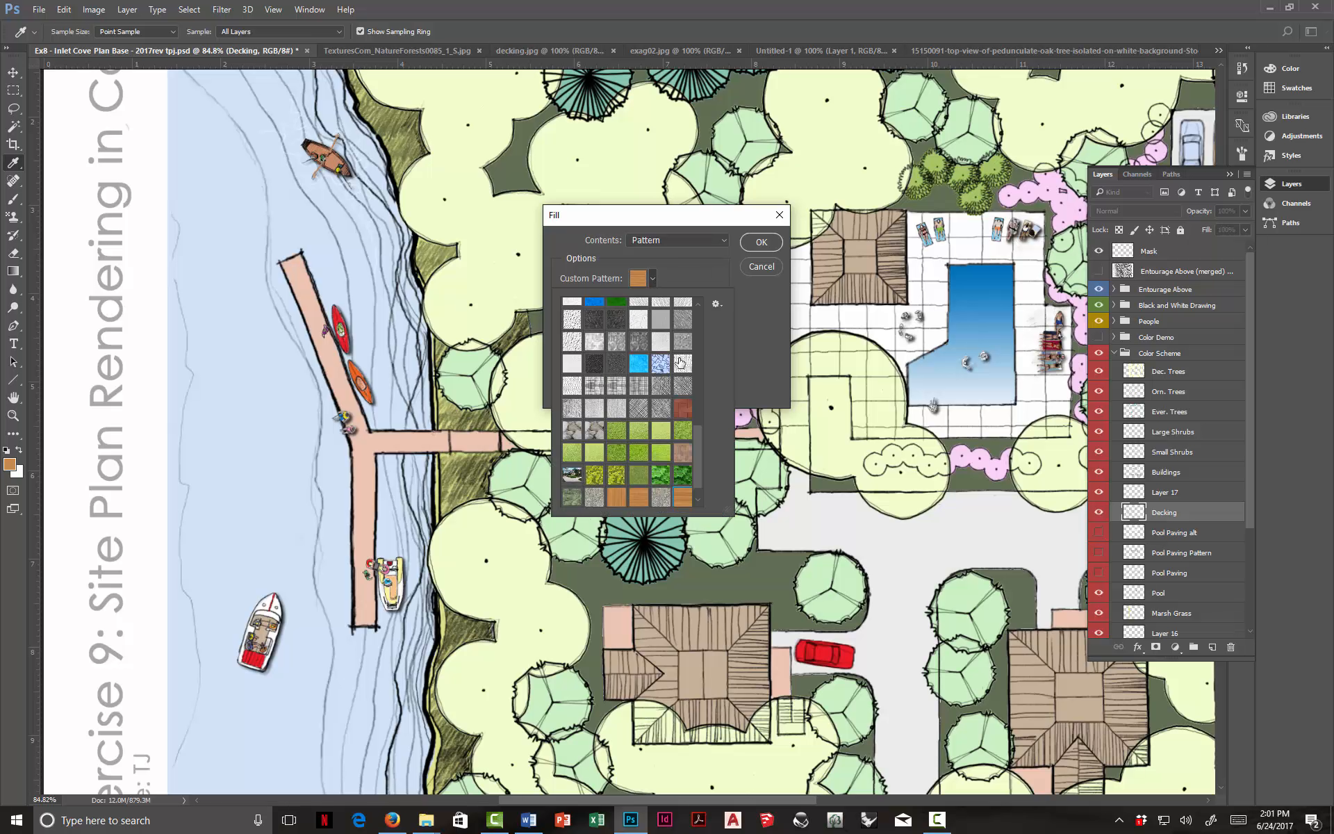
{"action": "left_click", "coordinate": [582, 495]}
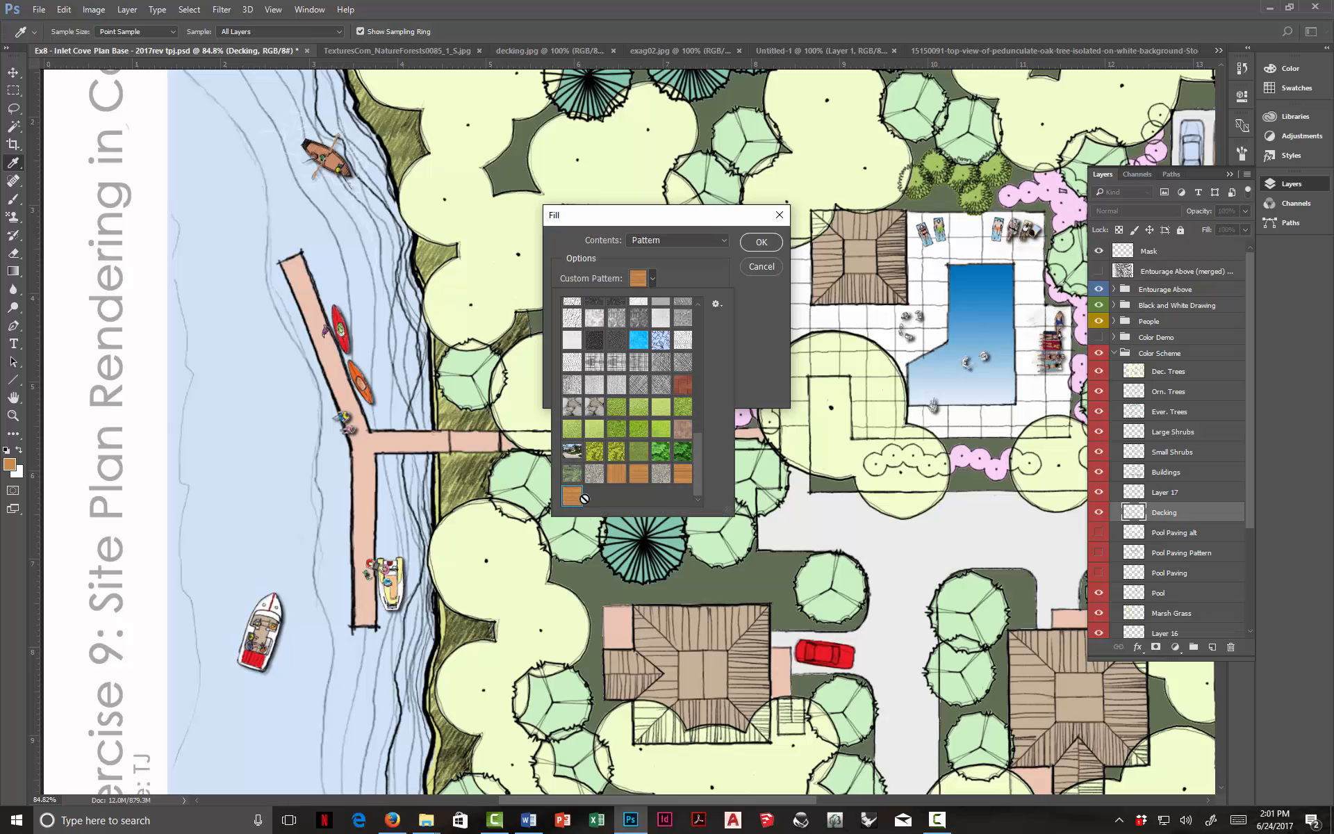
{"action": "left_click", "coordinate": [761, 241]}
Step: Scale the whole Decking layer fill down with Free Transform to a patch over the dock, shoreline deck and kayak area
{"action": "scroll", "coordinate": [617, 300], "scroll_direction": "down", "scroll_amount": 3}
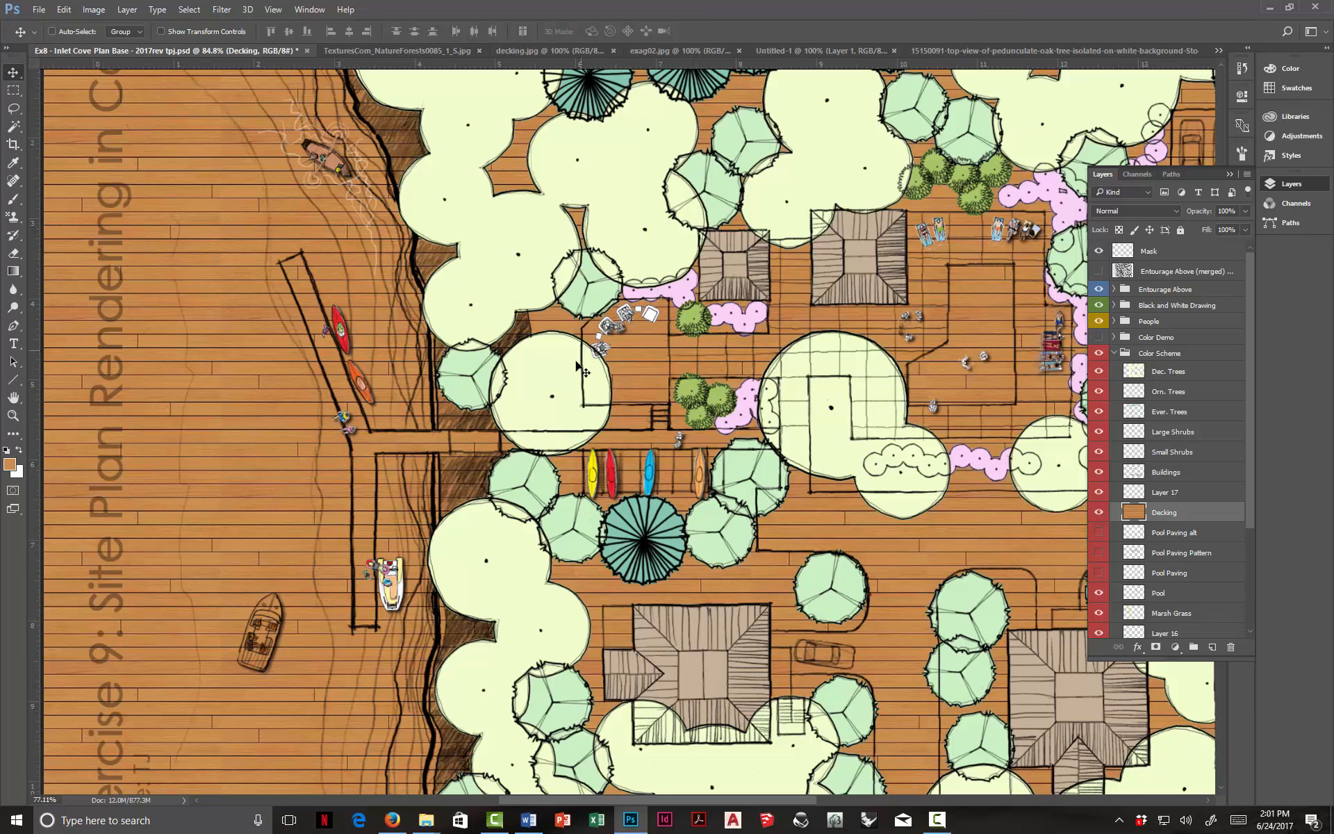
{"action": "scroll", "coordinate": [559, 381], "scroll_direction": "down", "scroll_amount": 2}
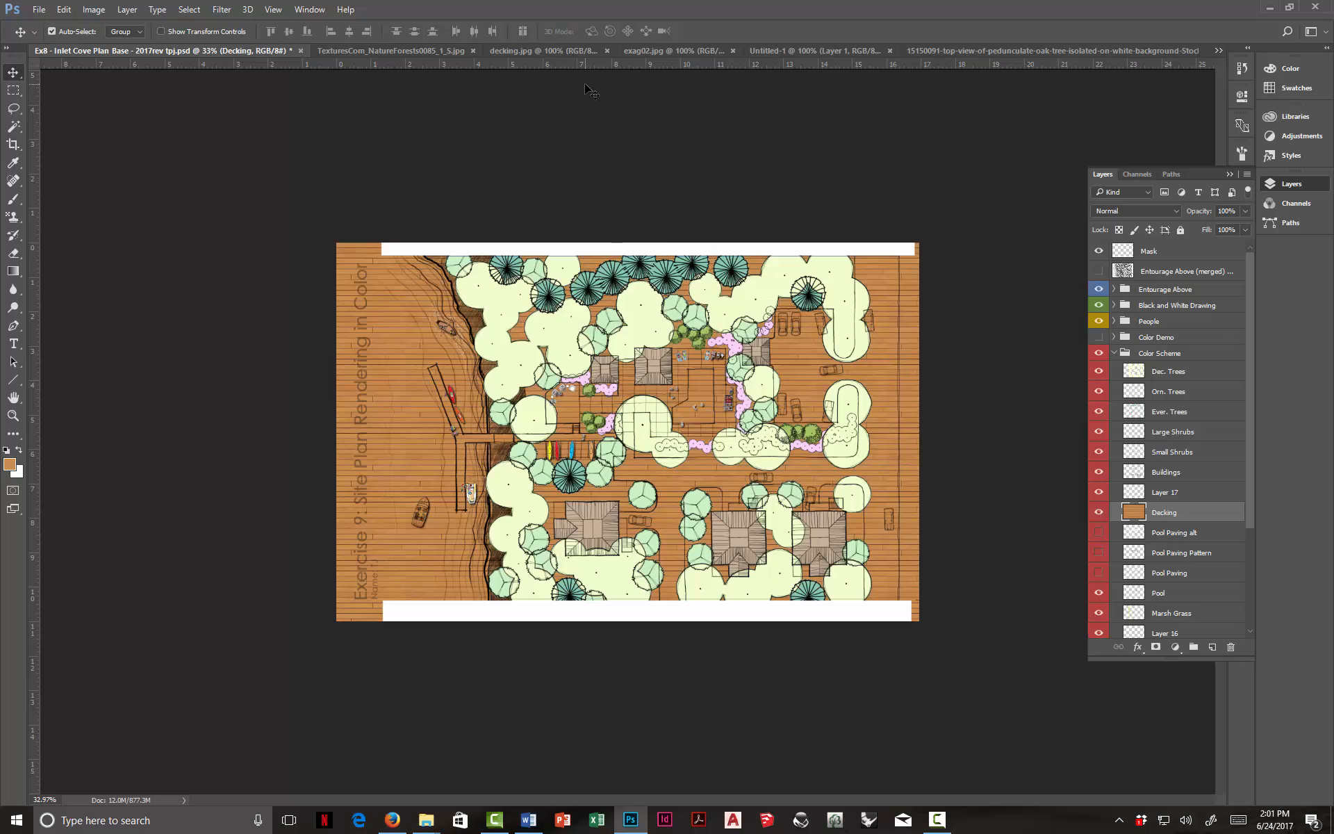
{"action": "key", "text": "ctrl+a"}
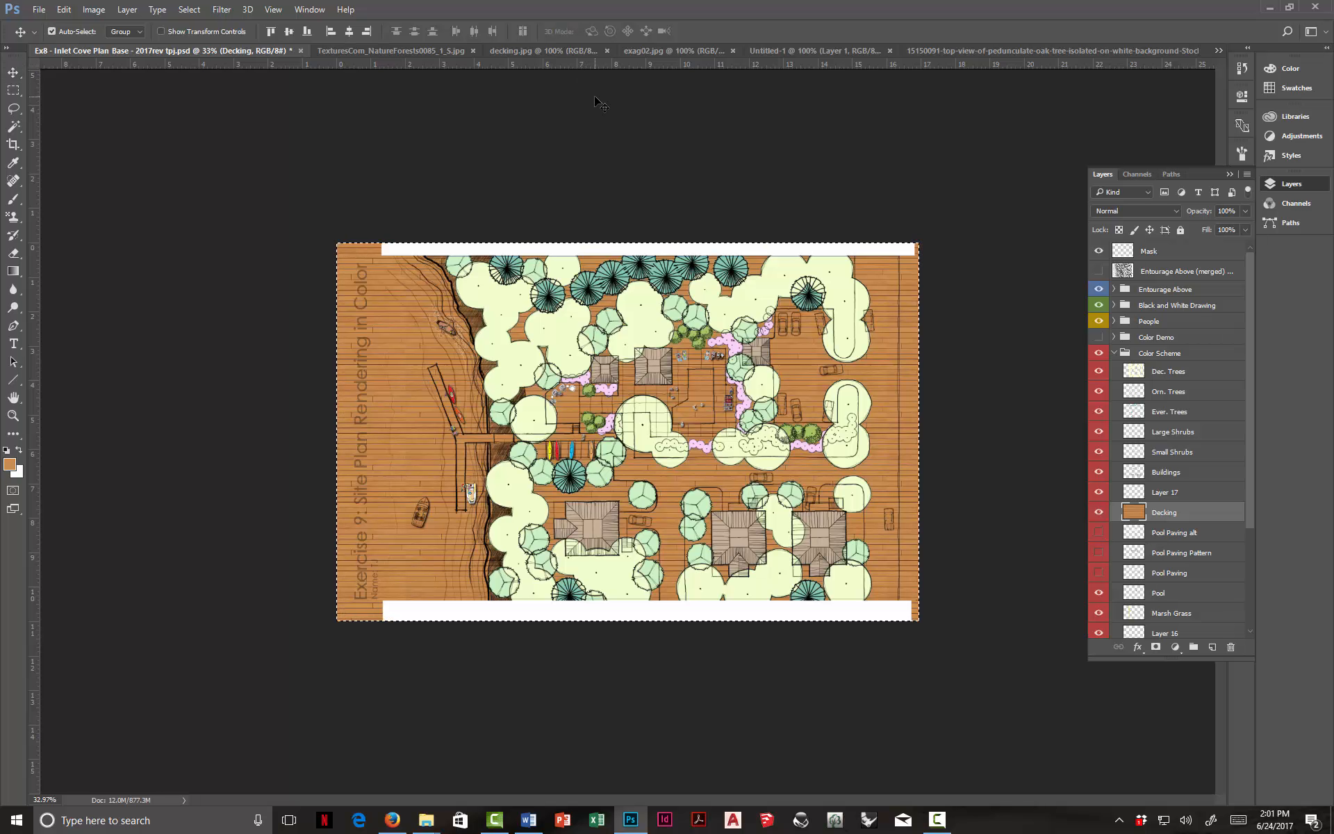
{"action": "key", "text": "ctrl+t"}
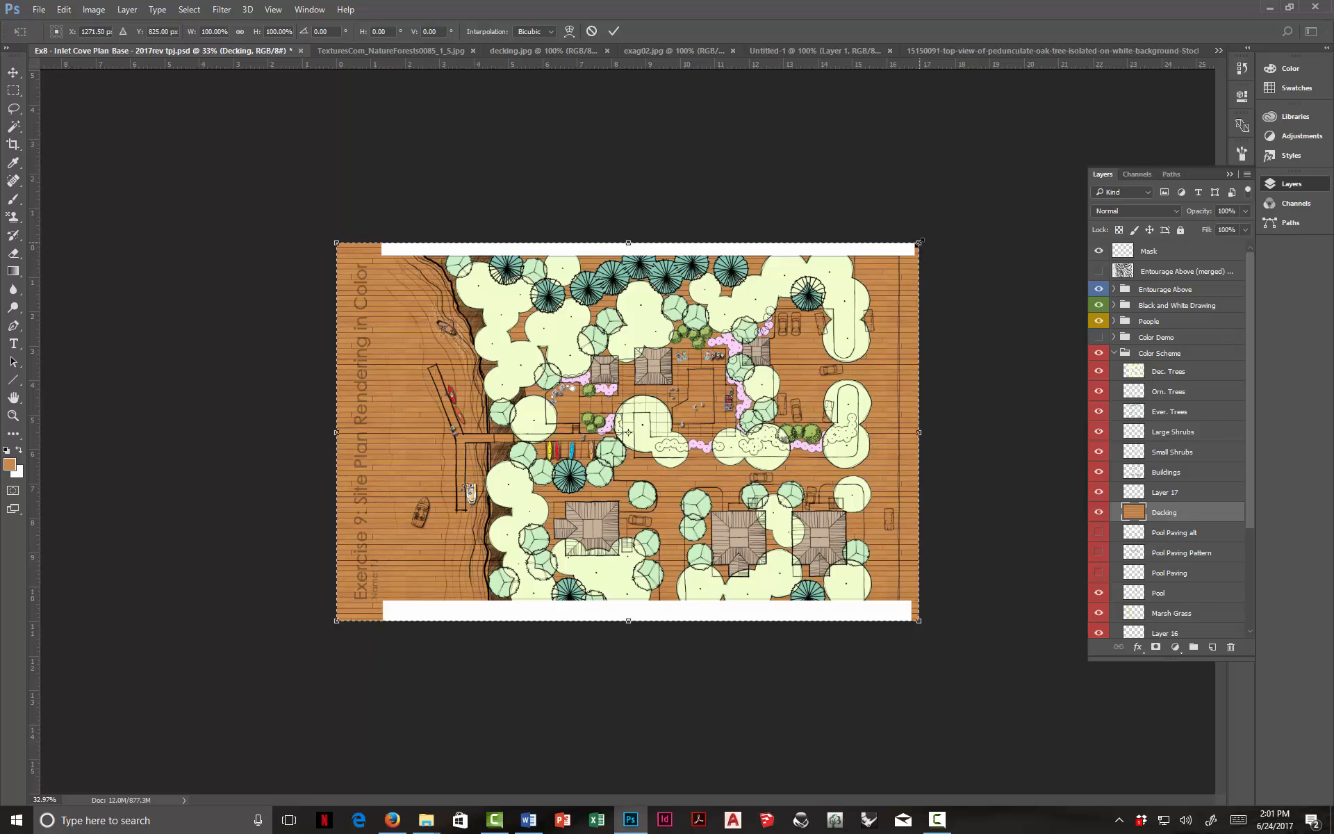
{"action": "left_click_drag", "start_coordinate": [919, 243], "coordinate": [499, 380]}
{"action": "scroll", "coordinate": [435, 385], "scroll_direction": "up", "scroll_amount": 5}
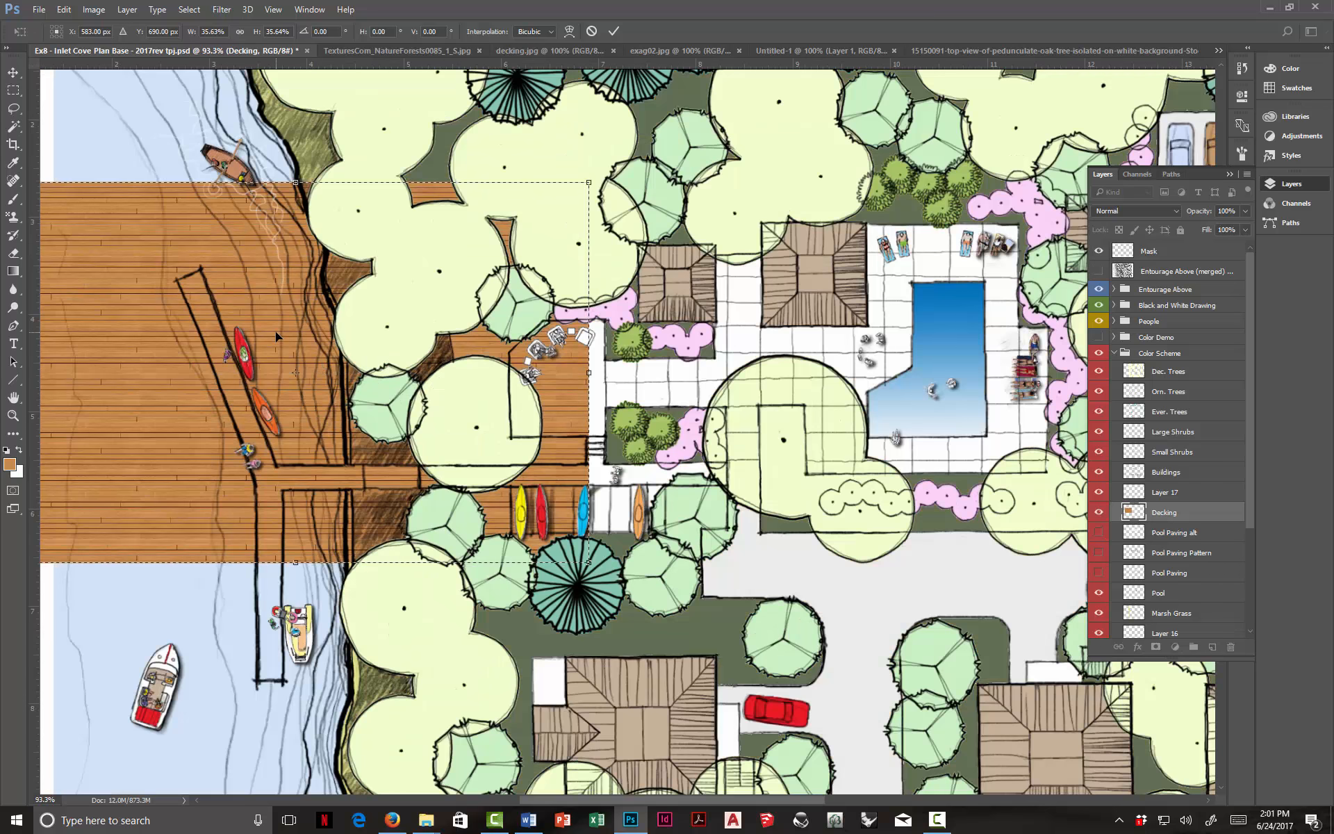
{"action": "left_click_drag", "start_coordinate": [275, 330], "coordinate": [410, 368]}
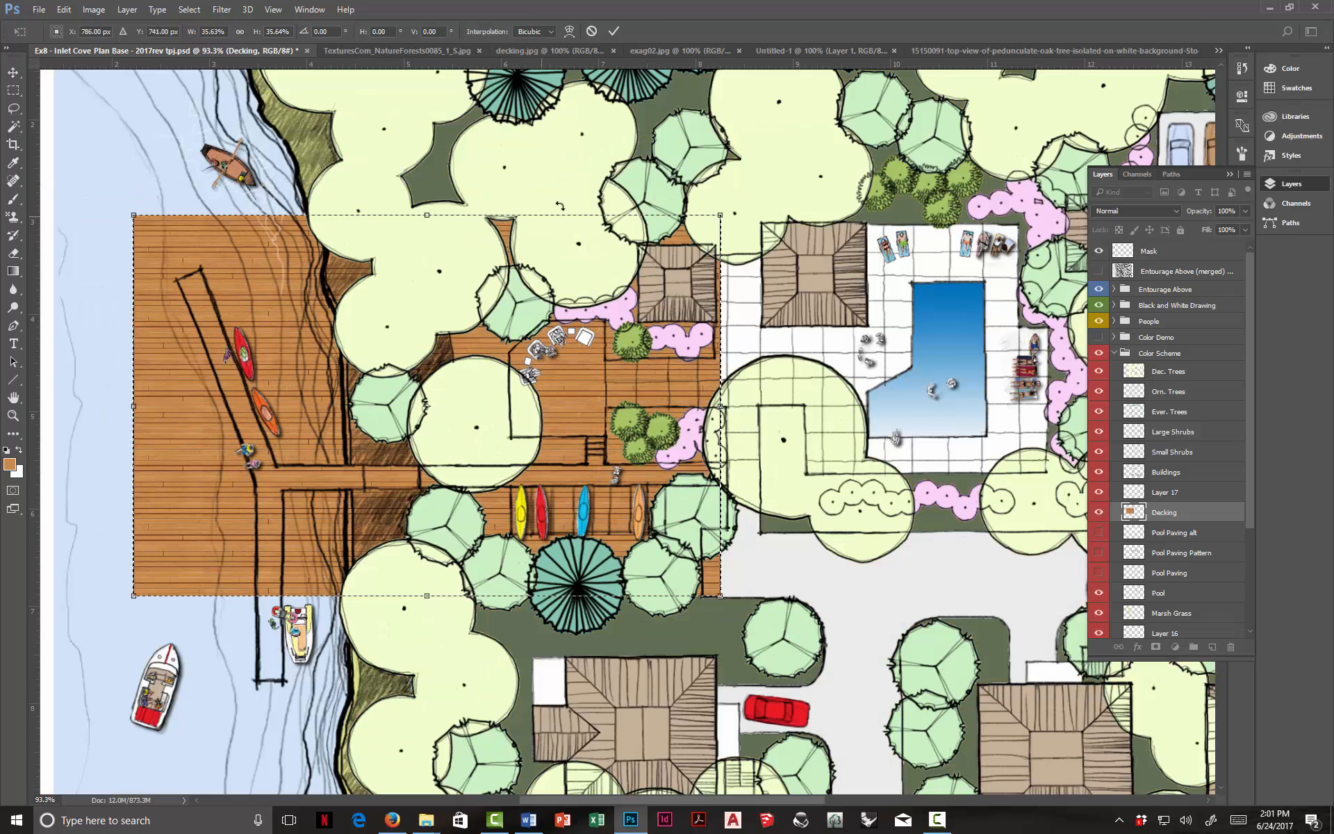
{"action": "left_click_drag", "start_coordinate": [721, 215], "coordinate": [635, 343]}
{"action": "left_click", "coordinate": [614, 30]}
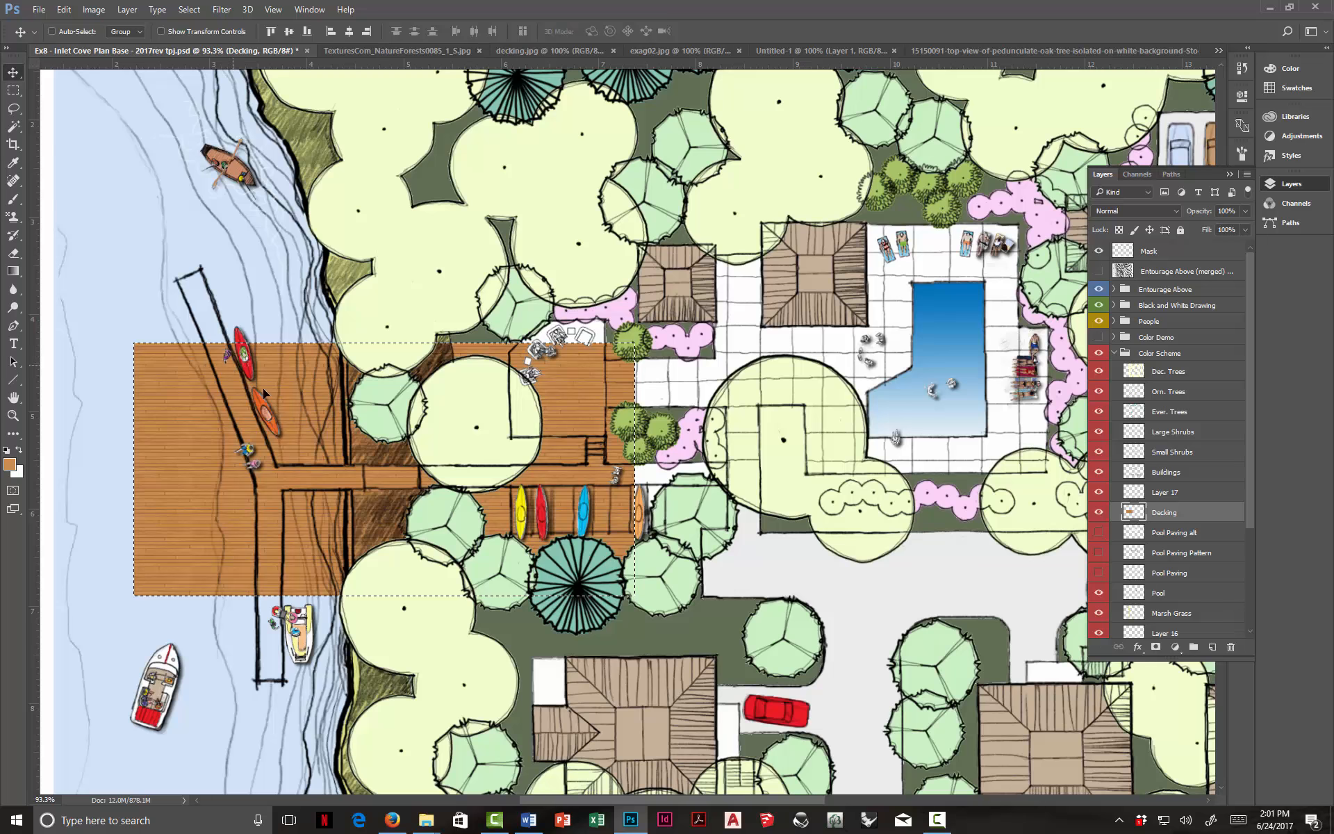
Step: Move the scaled decking patch up over the upper dock and duplicate it over the lower dock and the nearest house
{"action": "left_click_drag", "start_coordinate": [262, 390], "coordinate": [319, 309]}
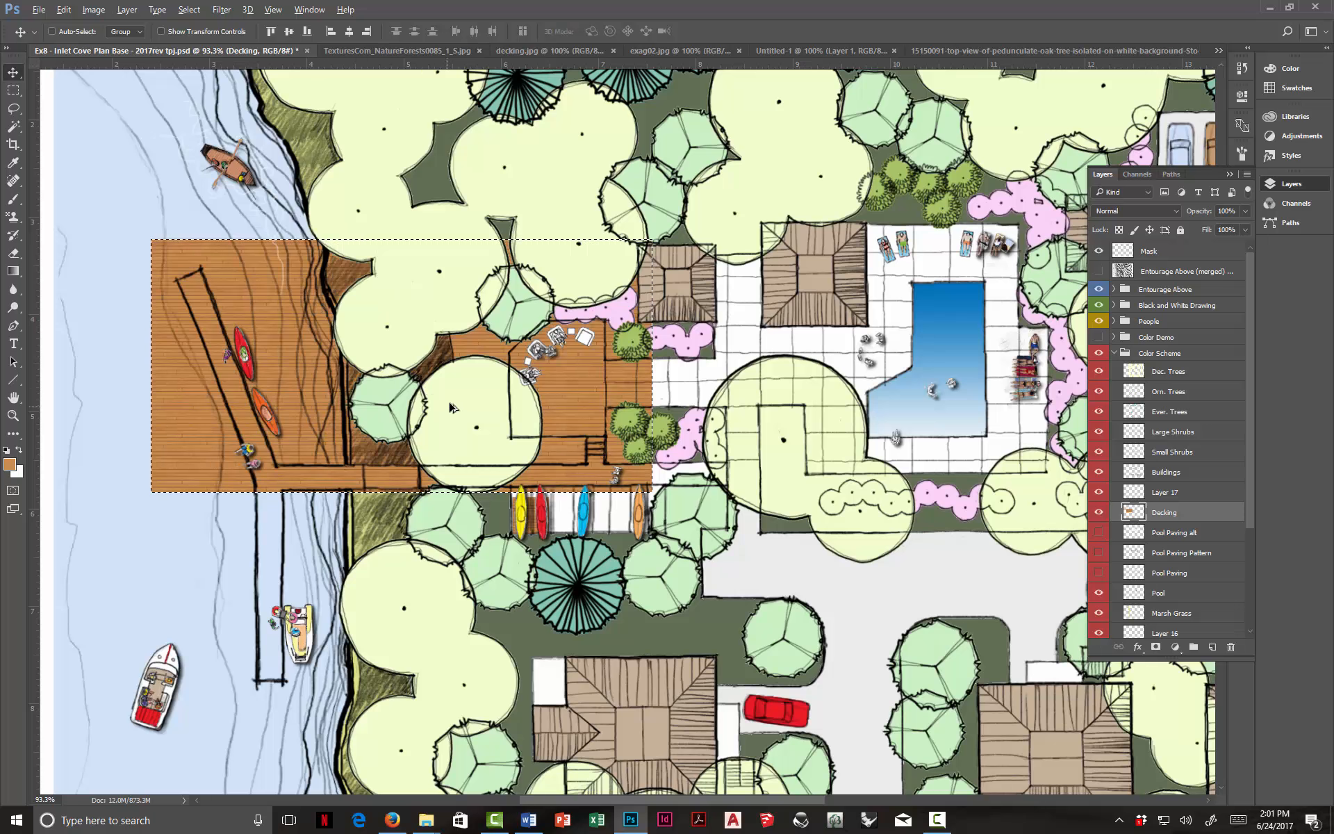
{"action": "left_click_drag", "start_coordinate": [459, 393], "coordinate": [433, 643]}
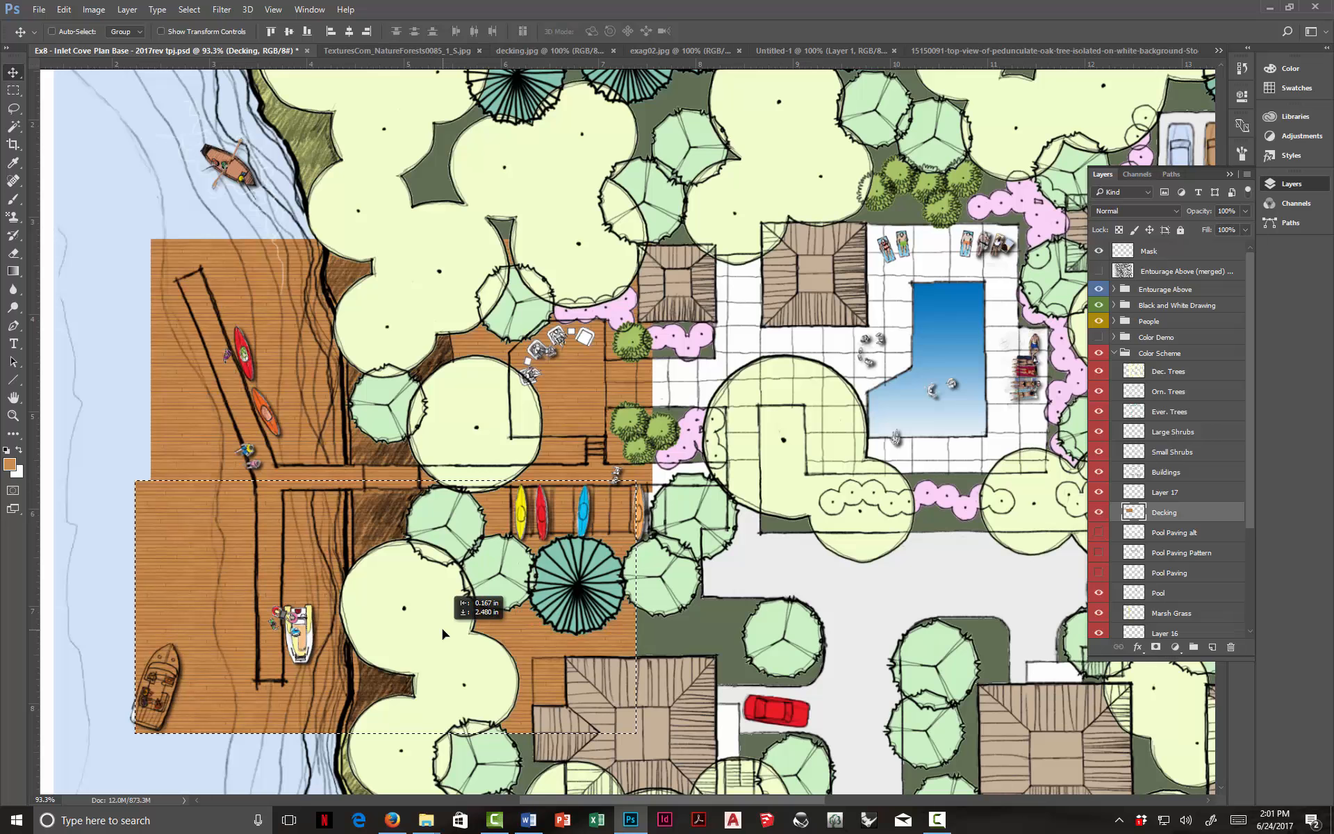
{"action": "left_click_drag", "start_coordinate": [440, 624], "coordinate": [534, 354]}
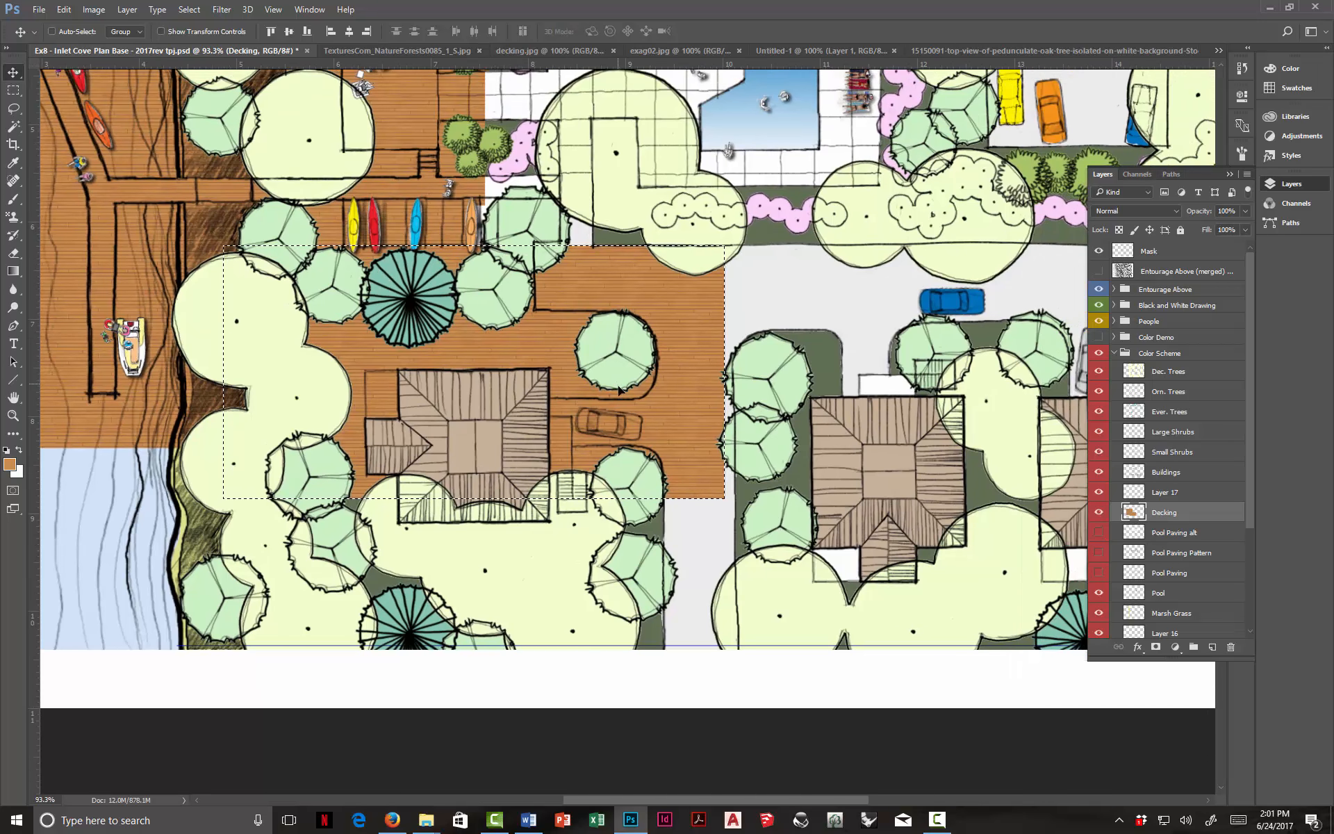
Step: Duplicate the decking patch across the two houses farther from the water and once more over the house nearest the shore
{"action": "left_click_drag", "start_coordinate": [619, 390], "coordinate": [929, 507]}
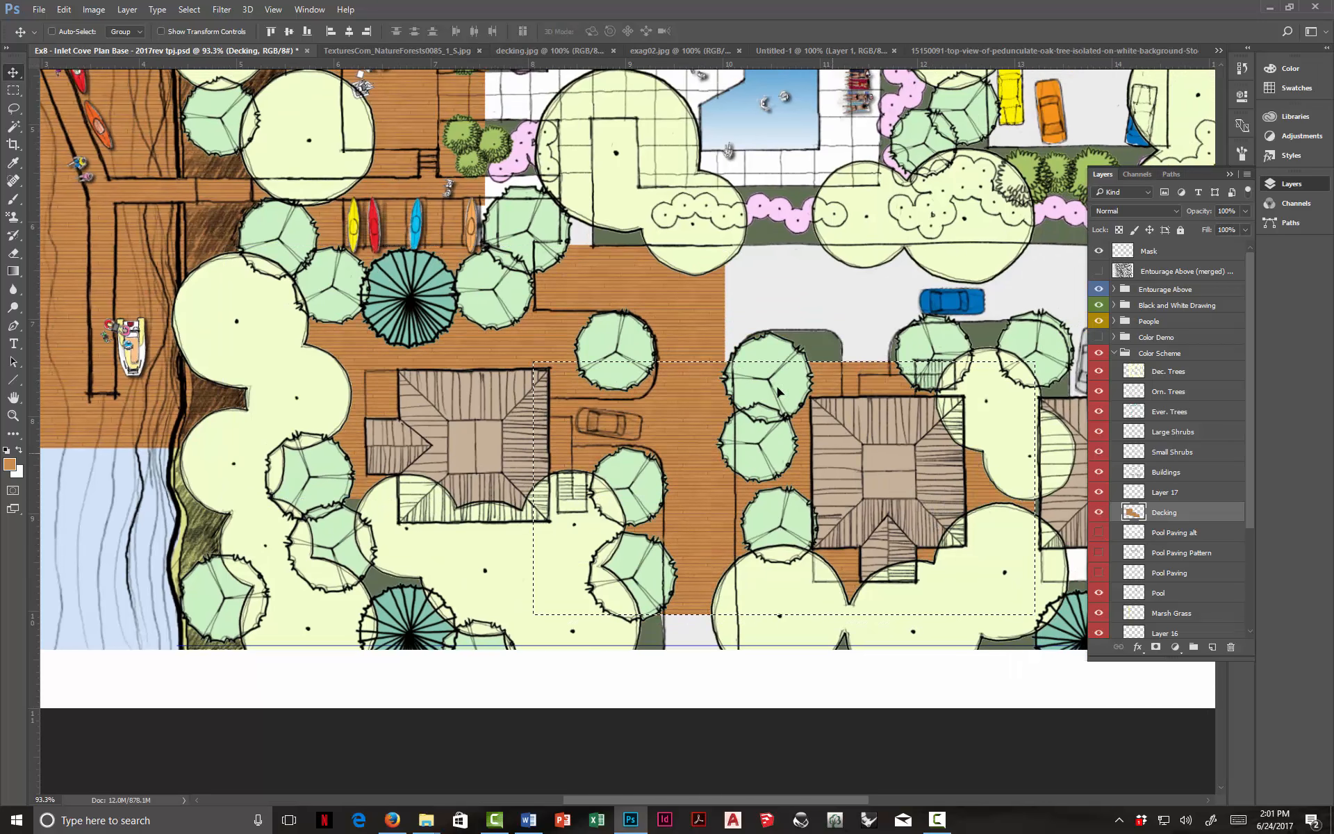
{"action": "left_click_drag", "start_coordinate": [705, 210], "coordinate": [833, 359]}
{"action": "left_click_drag", "start_coordinate": [956, 695], "coordinate": [528, 529]}
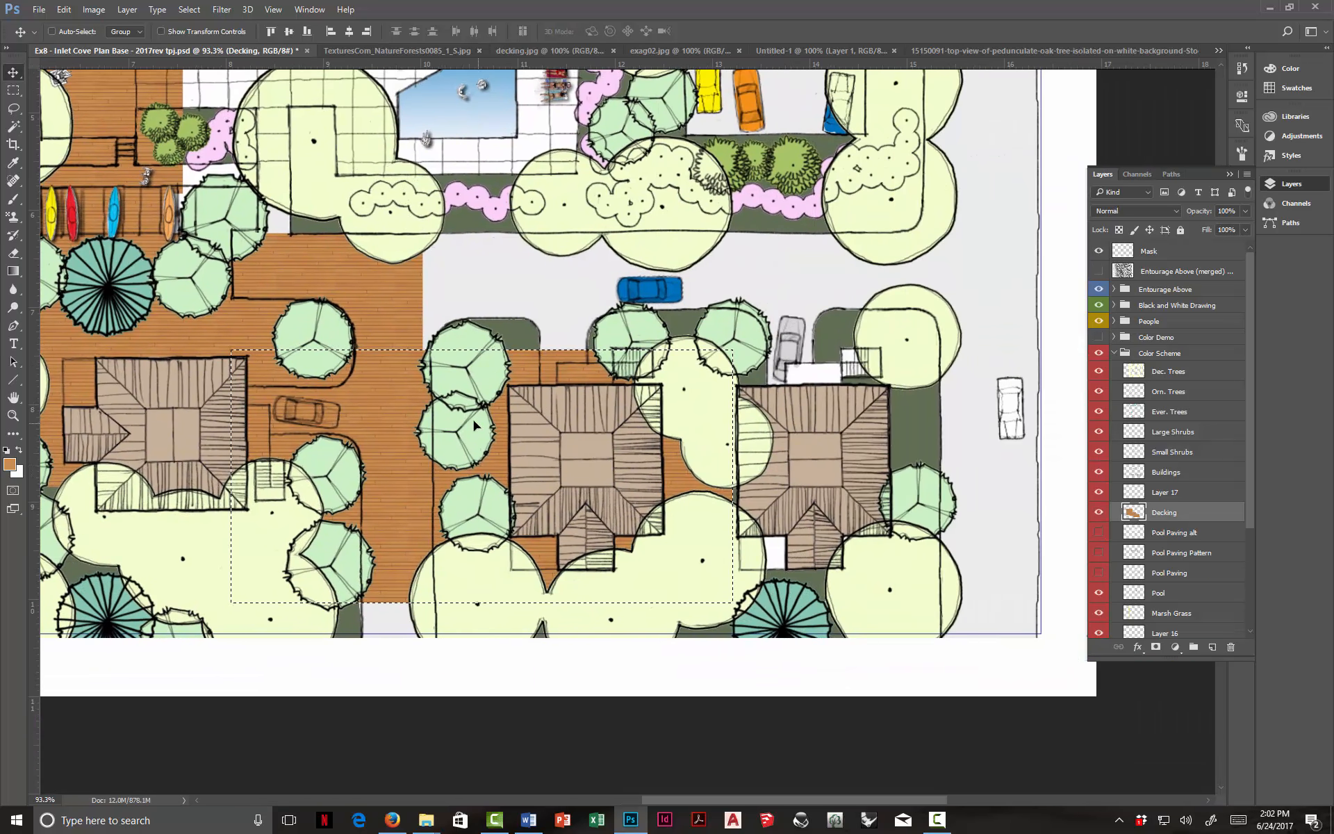
{"action": "left_click_drag", "start_coordinate": [460, 450], "coordinate": [678, 430]}
{"action": "scroll", "coordinate": [610, 394], "scroll_direction": "down", "scroll_amount": 3}
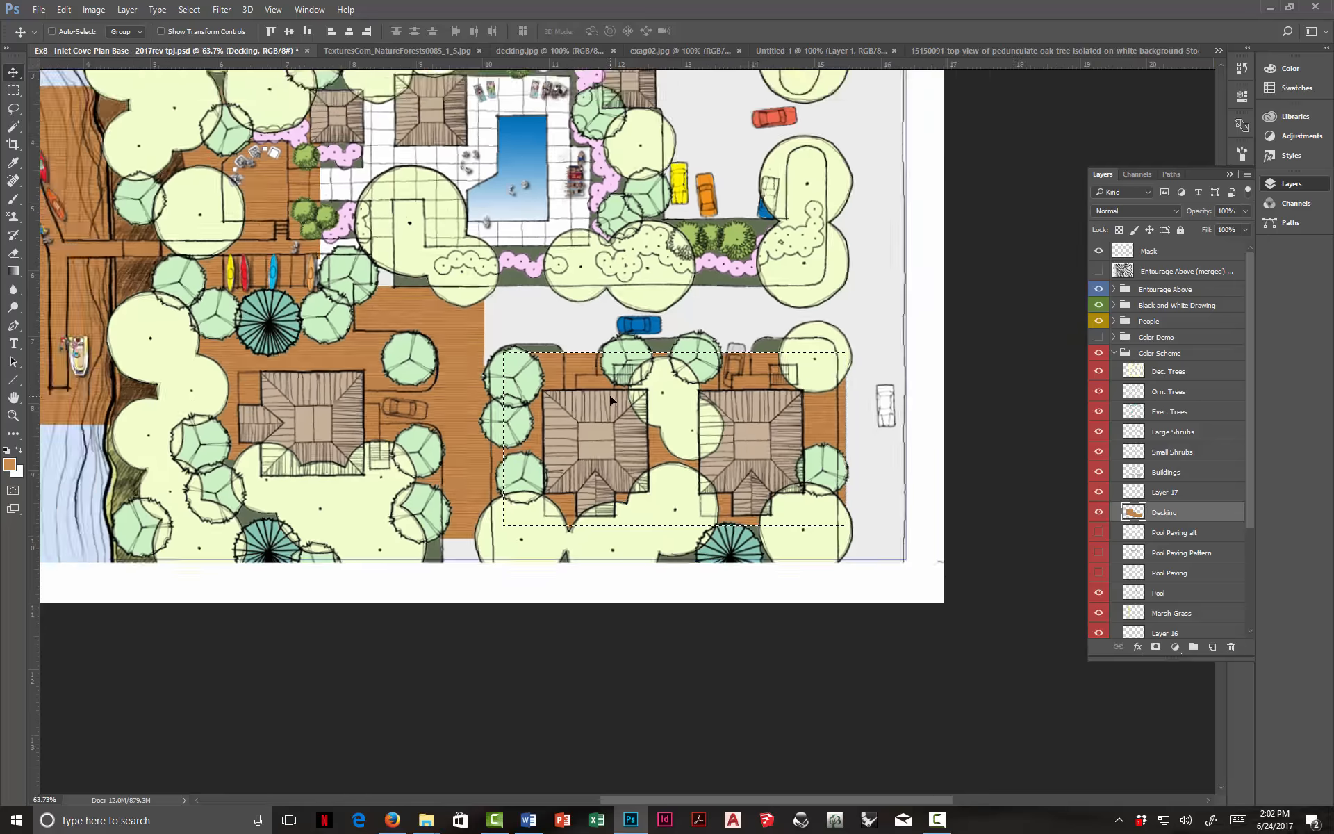
{"action": "scroll", "coordinate": [610, 394], "scroll_direction": "down", "scroll_amount": 2}
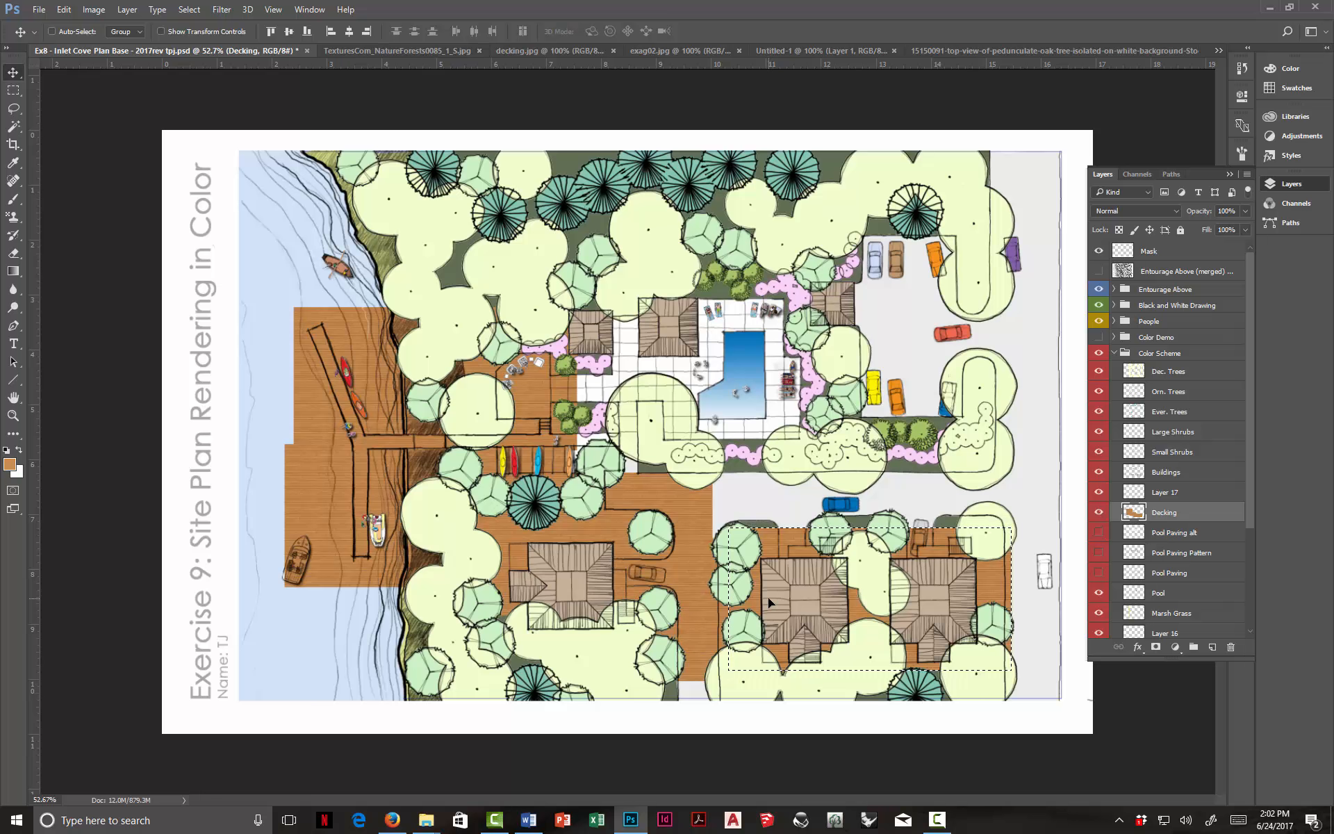
{"action": "left_click_drag", "start_coordinate": [769, 597], "coordinate": [498, 598]}
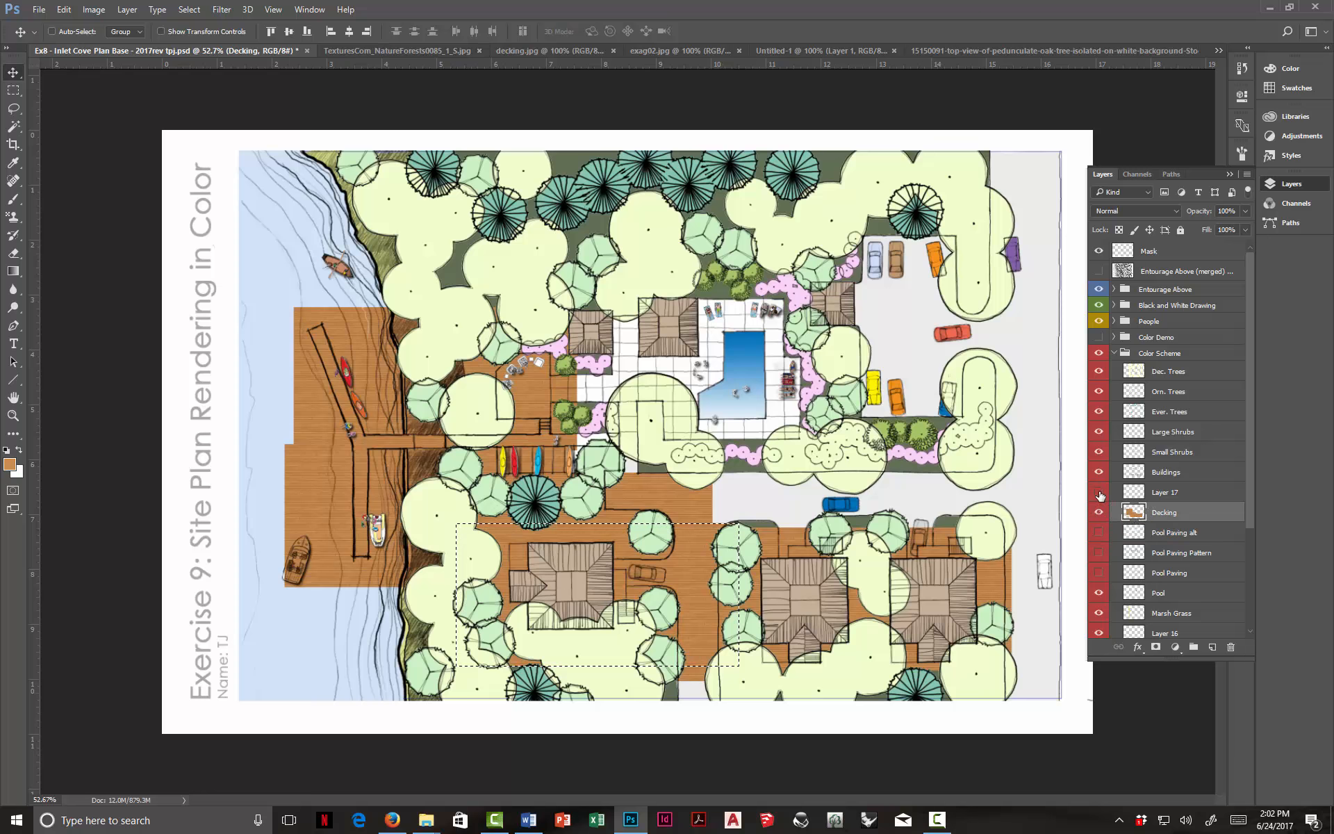
Step: Toggle the Decking layer's visibility off and on to compare the plan with and without the texture
{"action": "left_click", "coordinate": [1099, 514]}
{"action": "left_click", "coordinate": [1099, 514]}
{"action": "left_click", "coordinate": [1099, 514]}
{"action": "left_click", "coordinate": [1099, 515]}
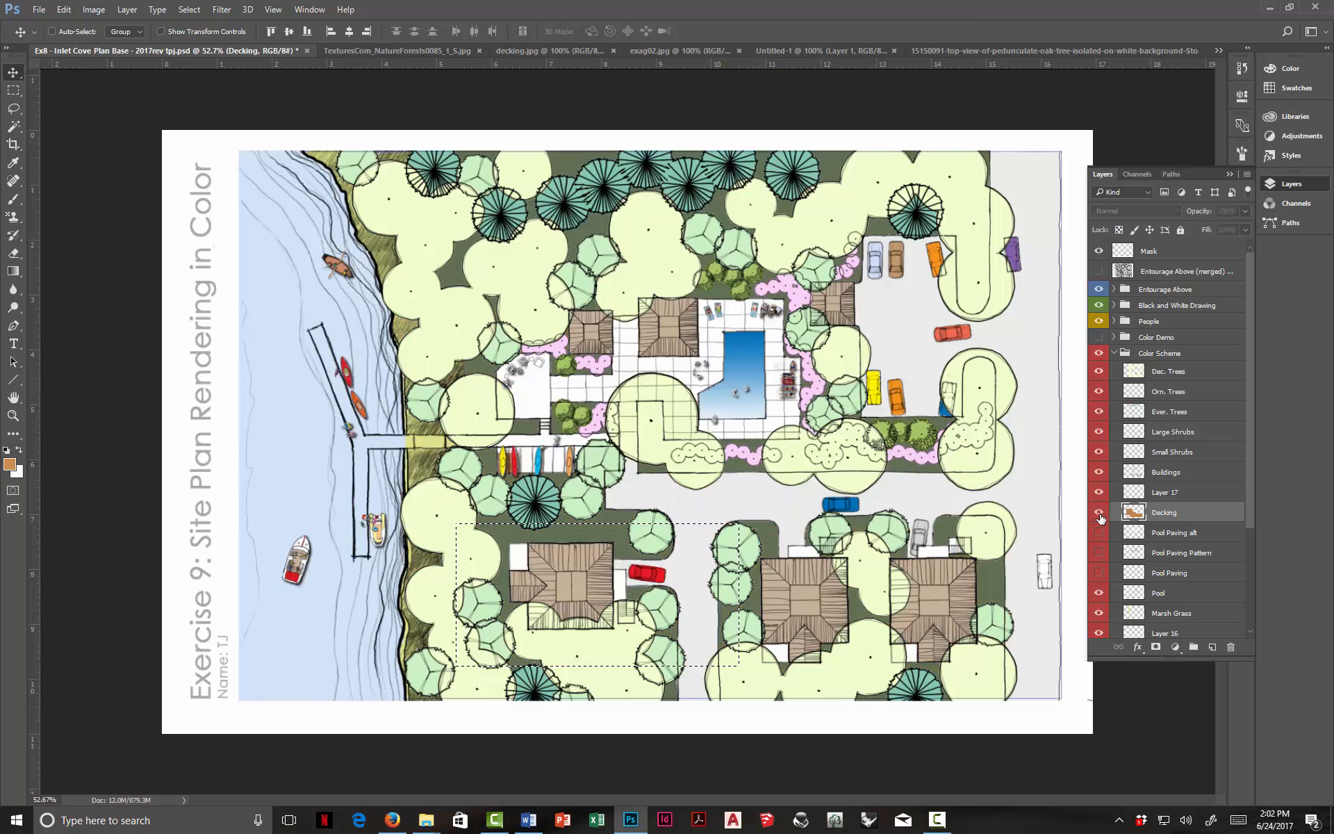
Step: Undo the duplicates of the decking patch over the houses and the lower dock
{"action": "left_click", "coordinate": [64, 9]}
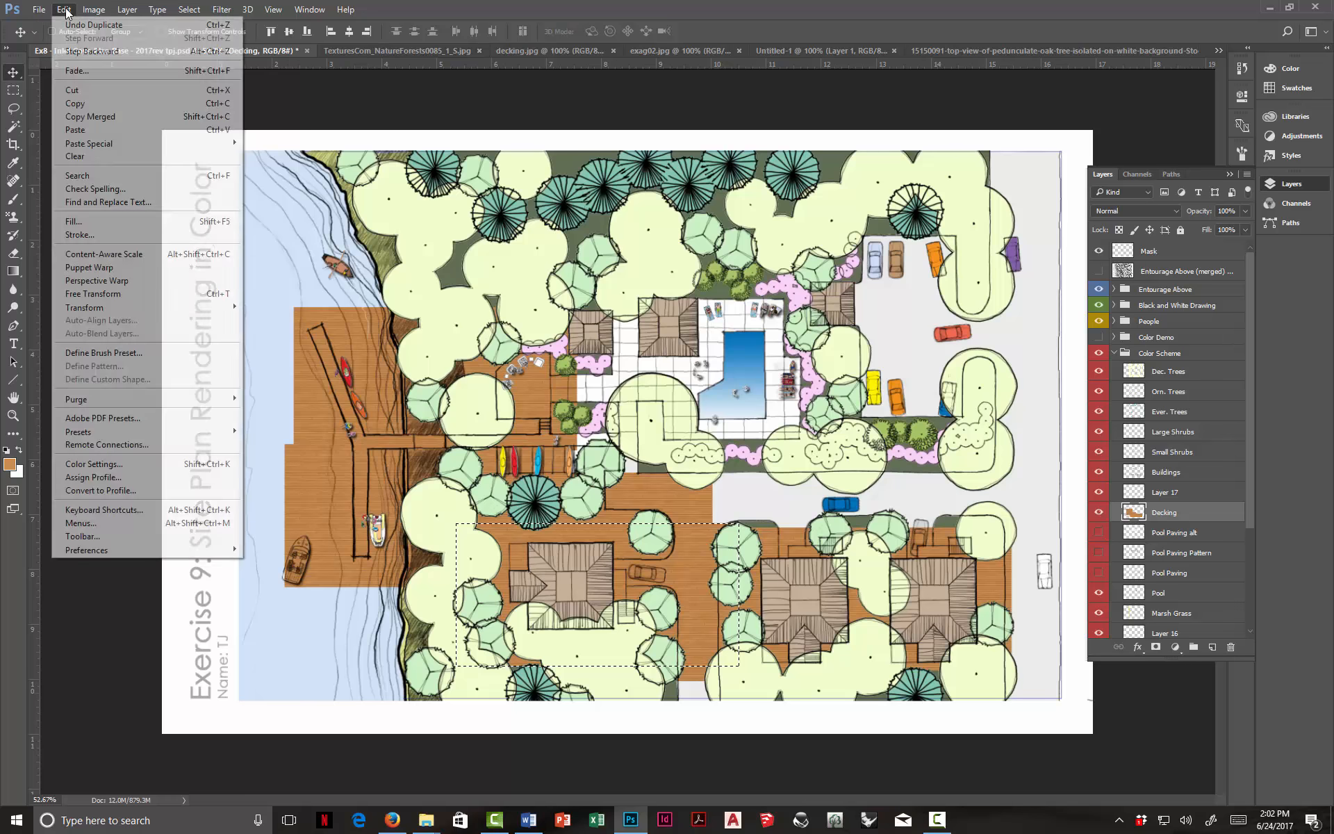
{"action": "left_click", "coordinate": [70, 22]}
{"action": "left_click", "coordinate": [64, 9]}
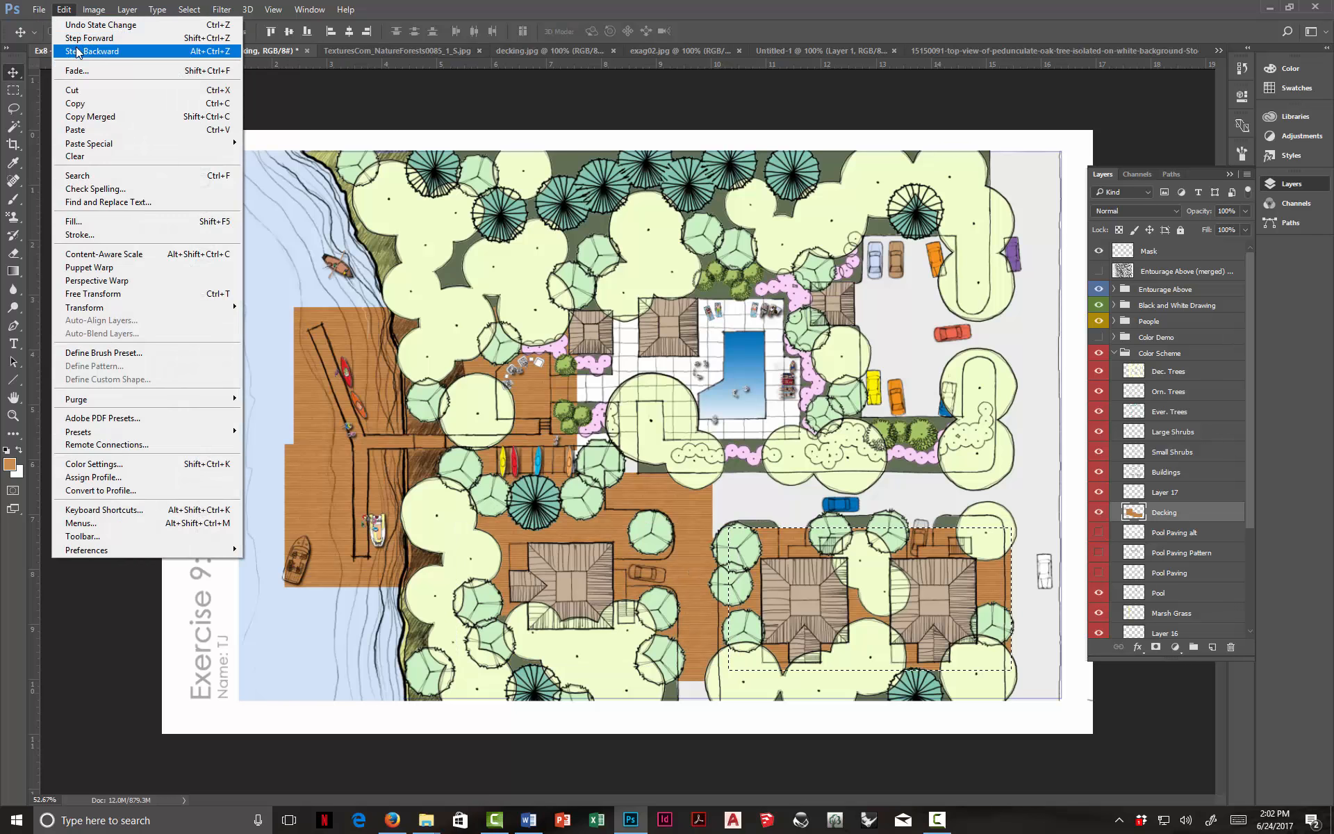
{"action": "left_click", "coordinate": [77, 51]}
{"action": "left_click", "coordinate": [64, 10]}
{"action": "left_click", "coordinate": [76, 51]}
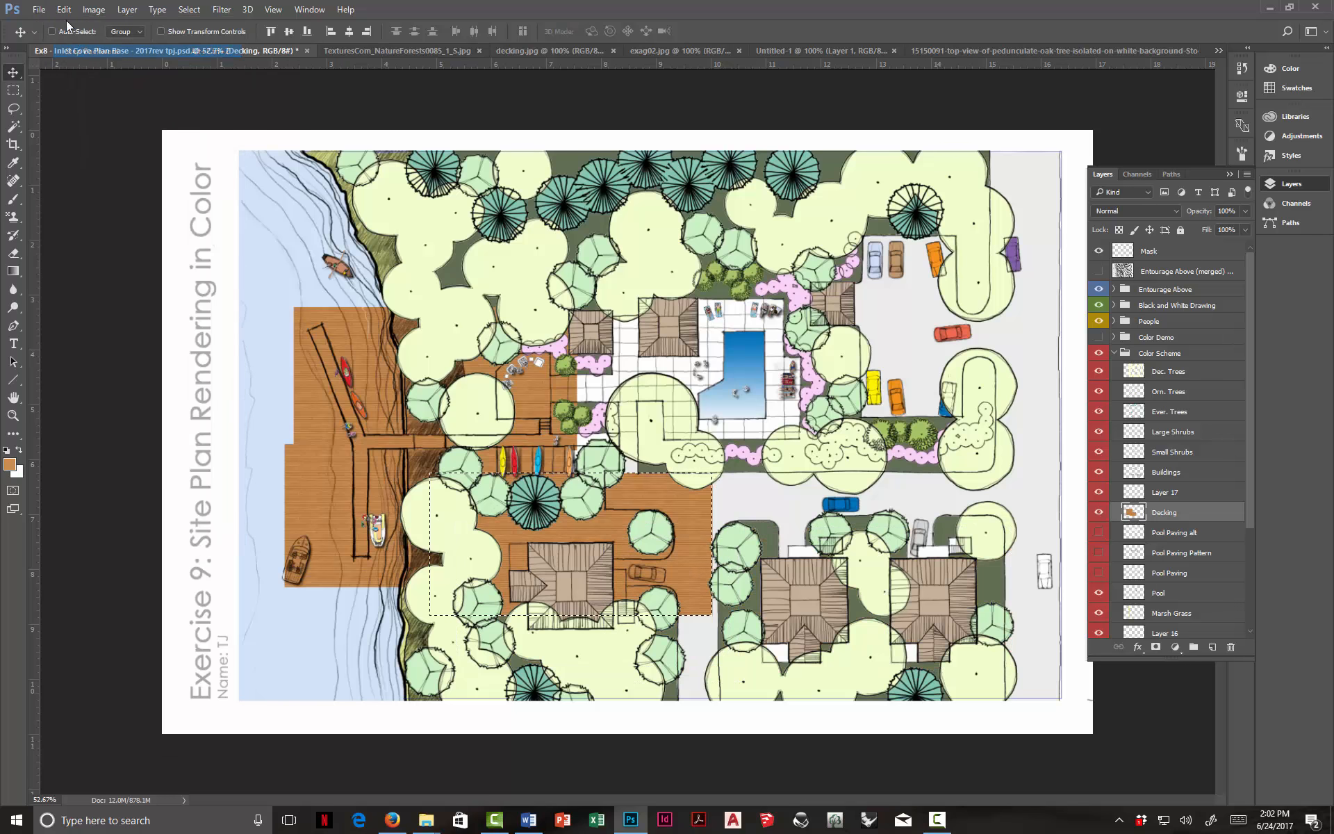
{"action": "left_click", "coordinate": [64, 10]}
{"action": "left_click", "coordinate": [76, 51]}
{"action": "left_click", "coordinate": [64, 10]}
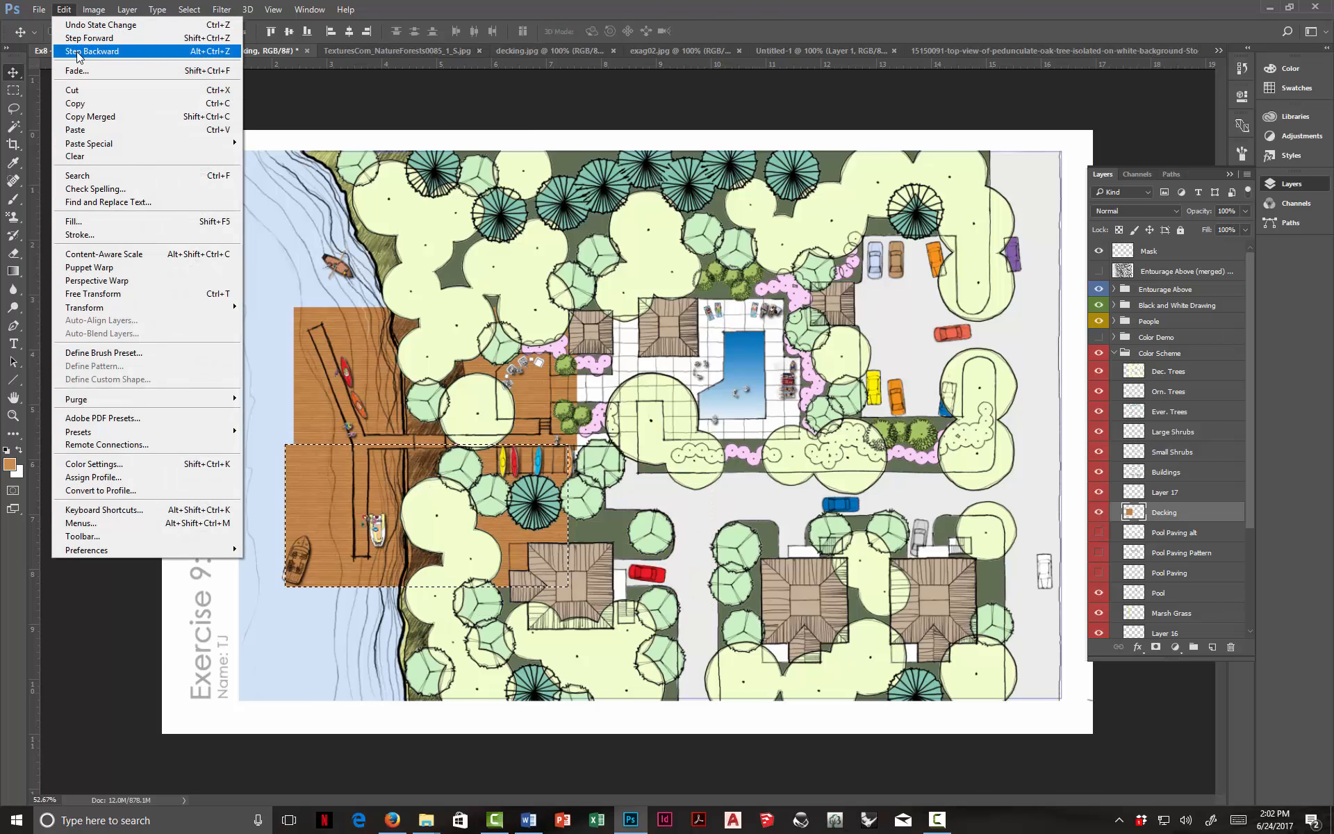
{"action": "left_click", "coordinate": [76, 51]}
Step: Step back through the decking patch's move and scaling until the pattern fill on the Decking layer is undone
{"action": "left_click", "coordinate": [64, 10]}
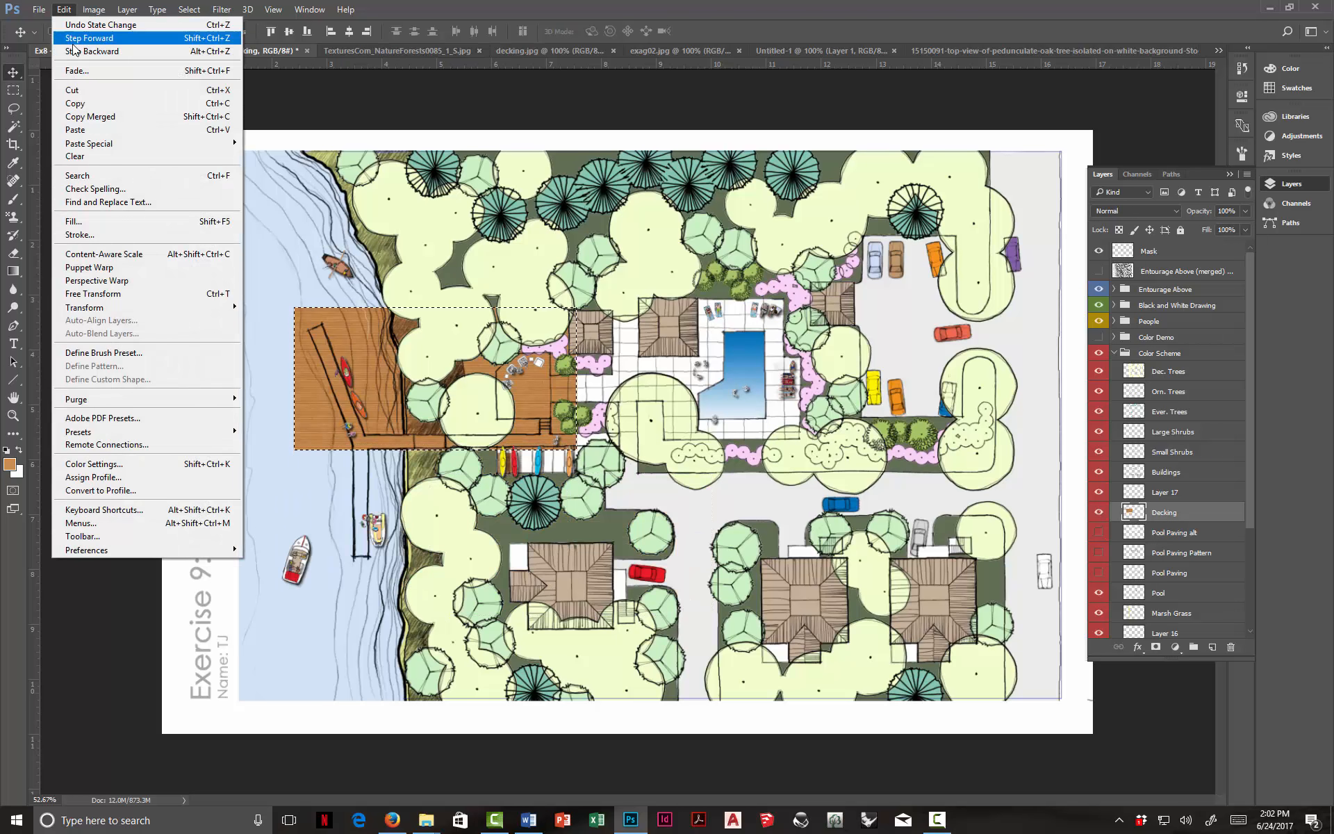
{"action": "left_click", "coordinate": [77, 50]}
{"action": "left_click", "coordinate": [63, 10]}
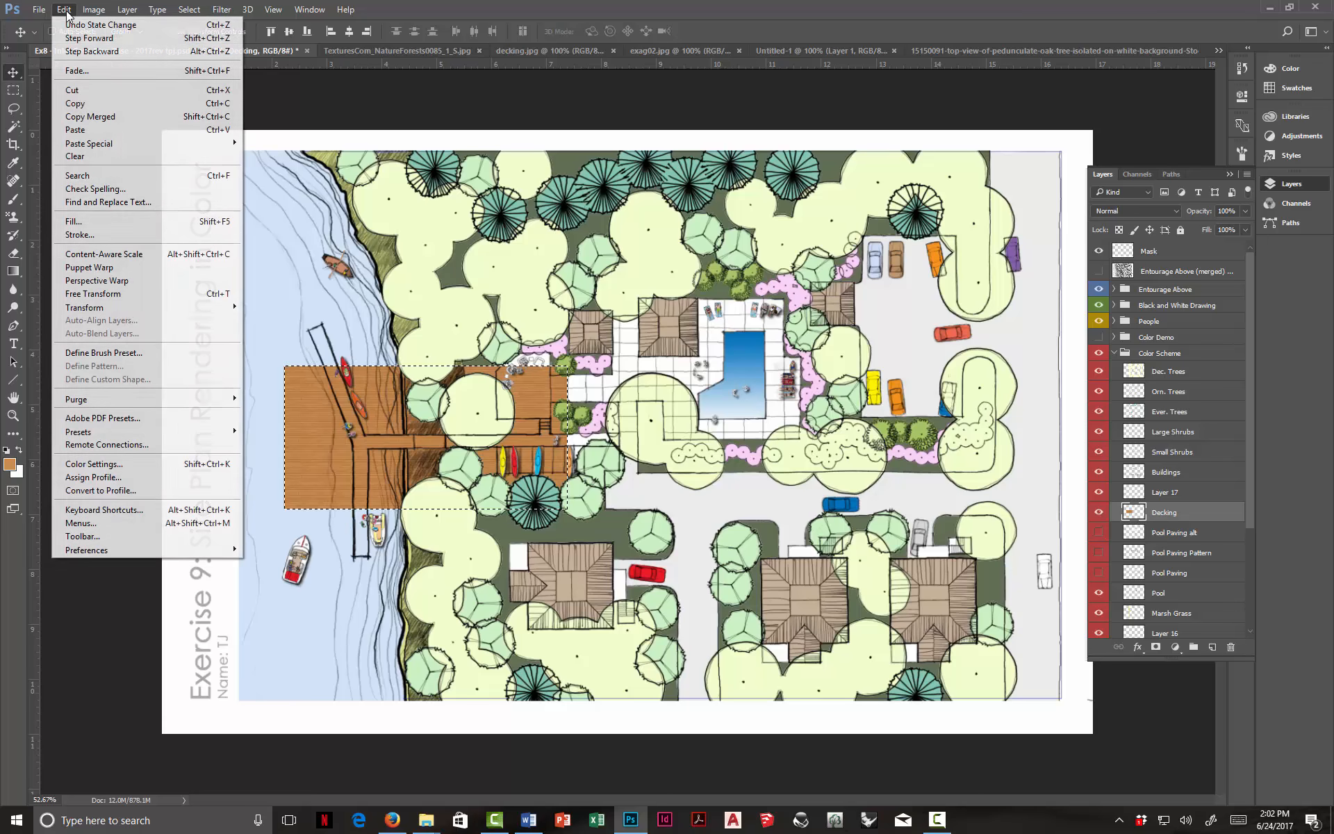
{"action": "left_click", "coordinate": [77, 51]}
{"action": "left_click", "coordinate": [64, 9]}
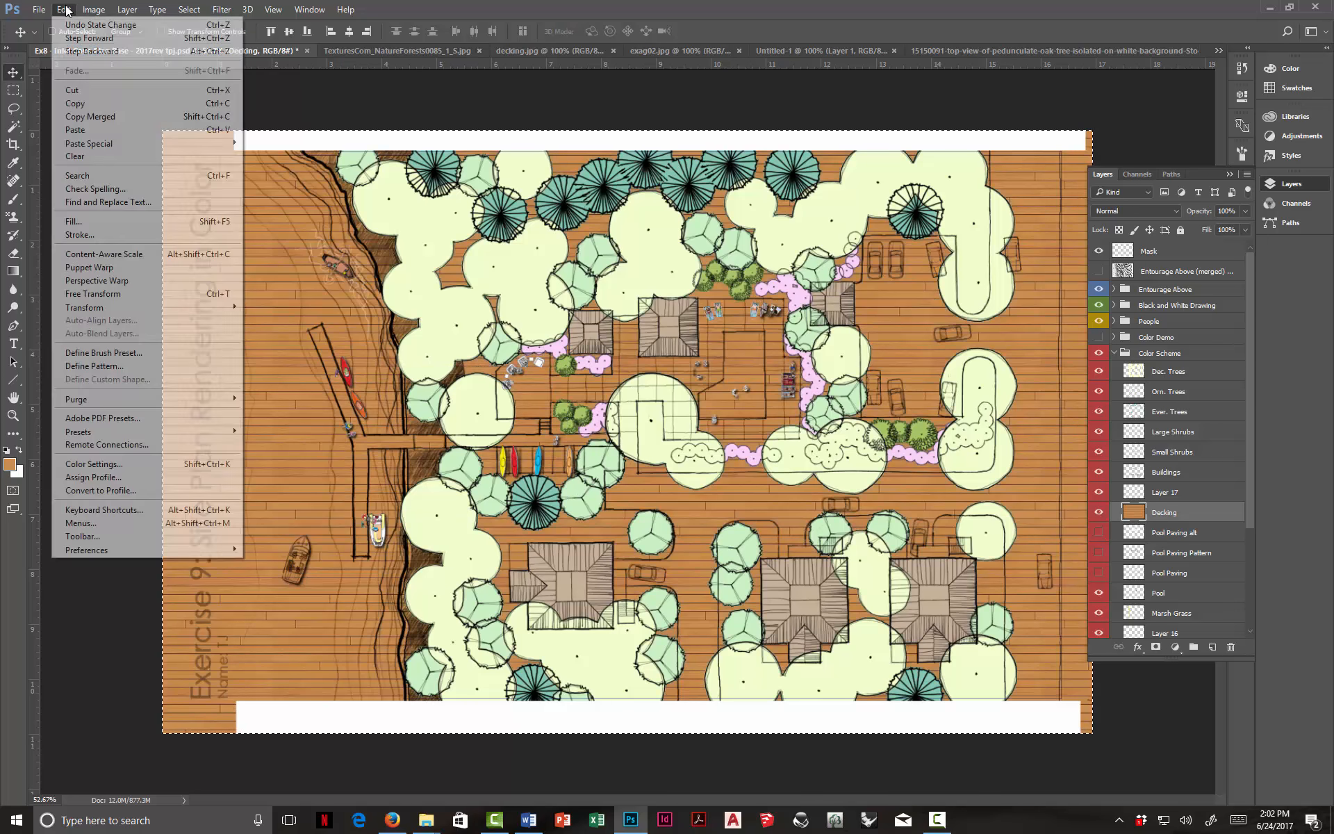
{"action": "left_click", "coordinate": [77, 51]}
{"action": "left_click", "coordinate": [64, 10]}
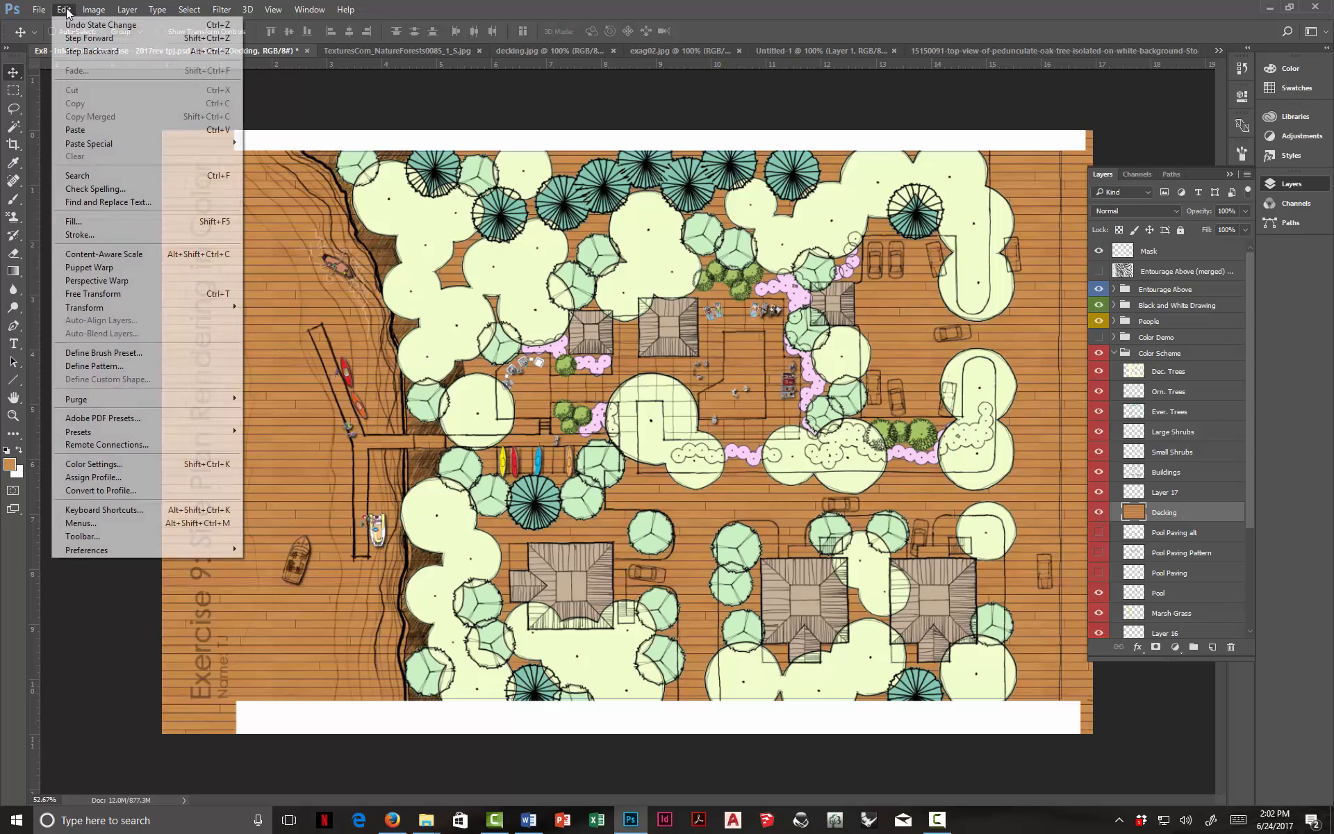
{"action": "left_click", "coordinate": [76, 50]}
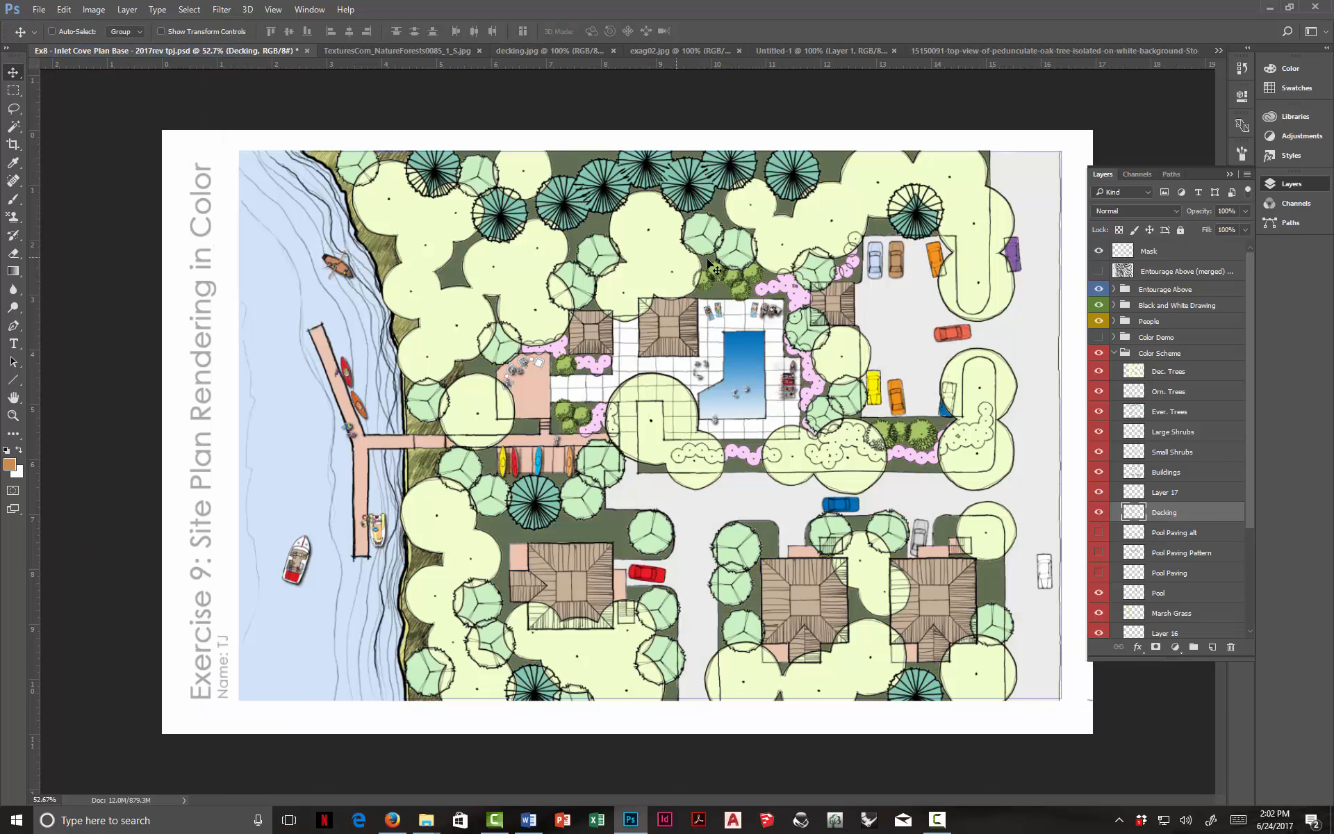
Step: Fill the empty Layer 17 above the Decking layer with the orange wood decking pattern
{"action": "left_click", "coordinate": [1099, 513]}
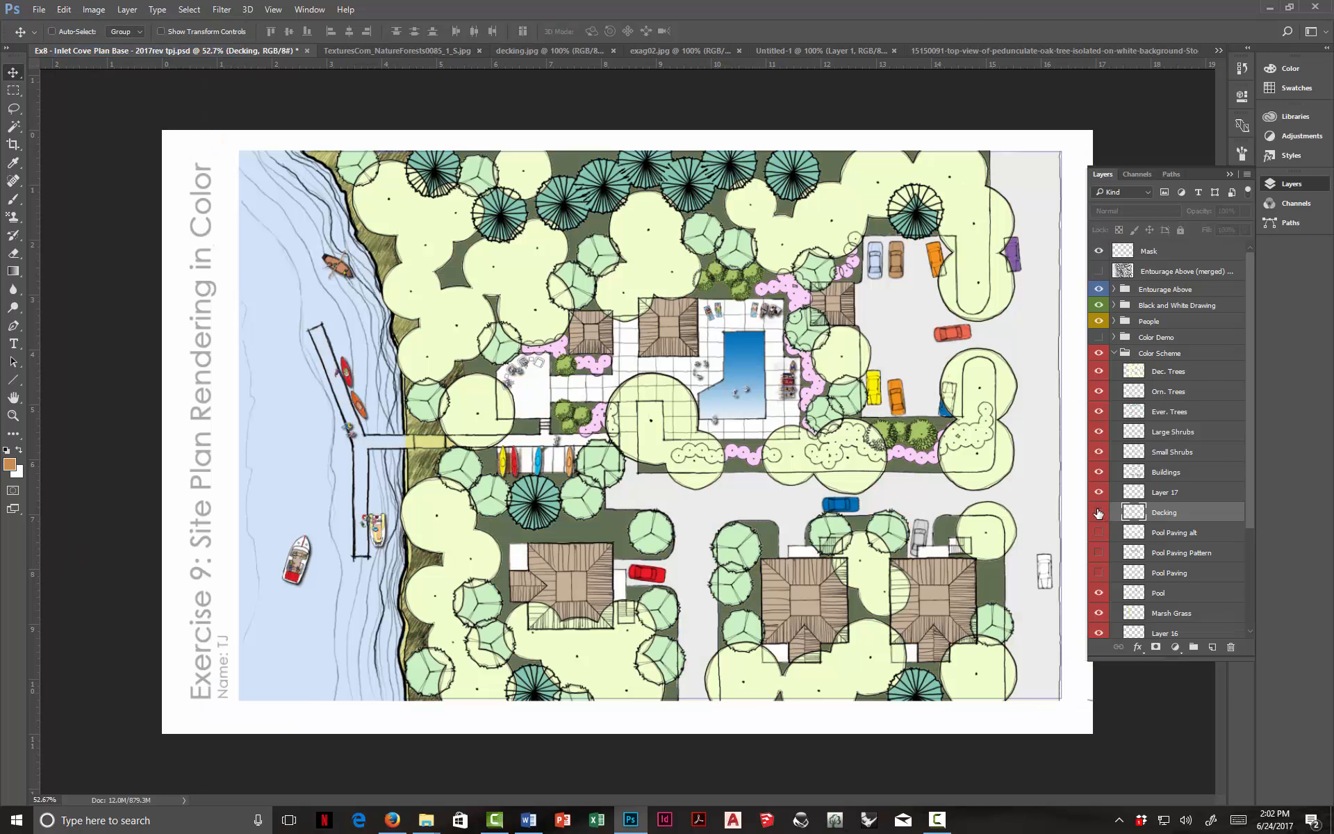
{"action": "left_click", "coordinate": [1099, 513]}
{"action": "left_click", "coordinate": [1141, 492]}
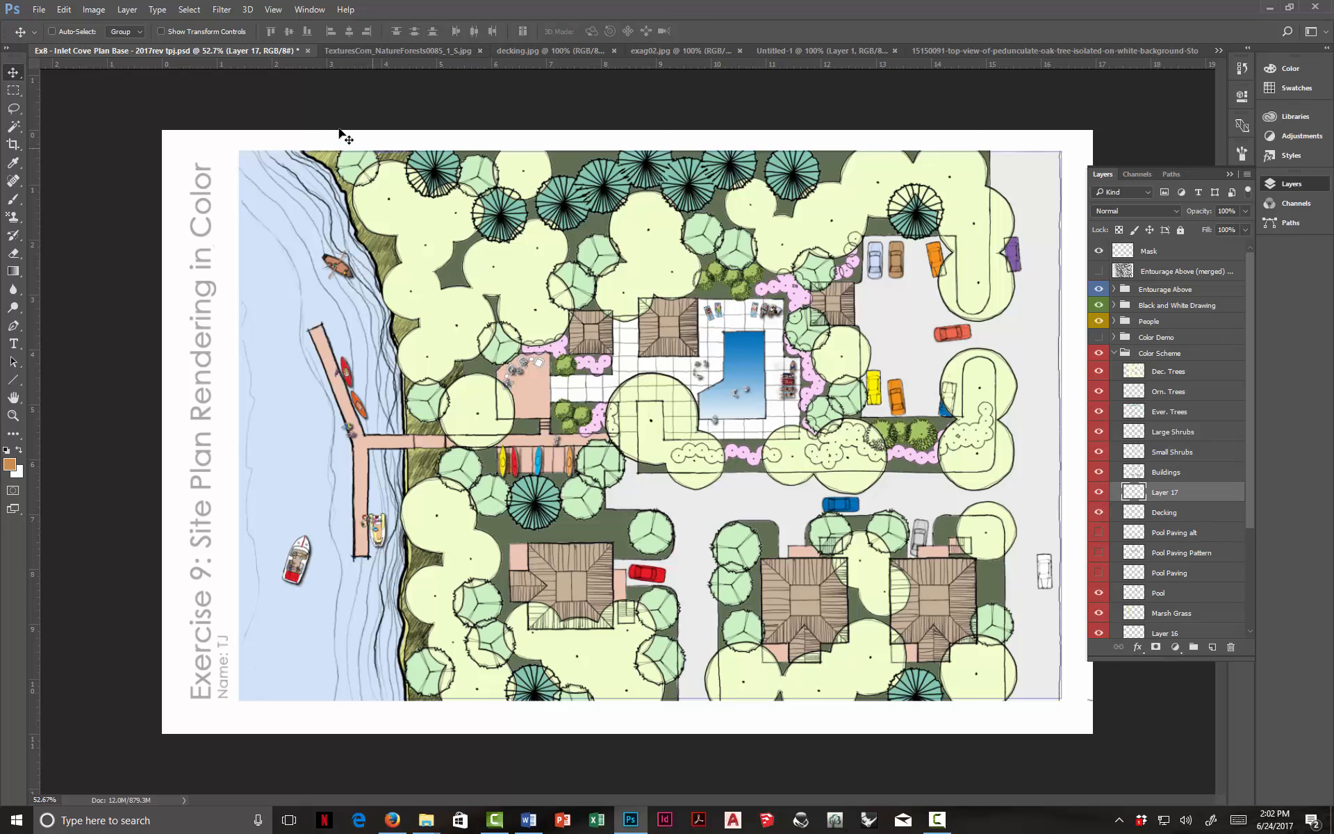
{"action": "left_click", "coordinate": [63, 11]}
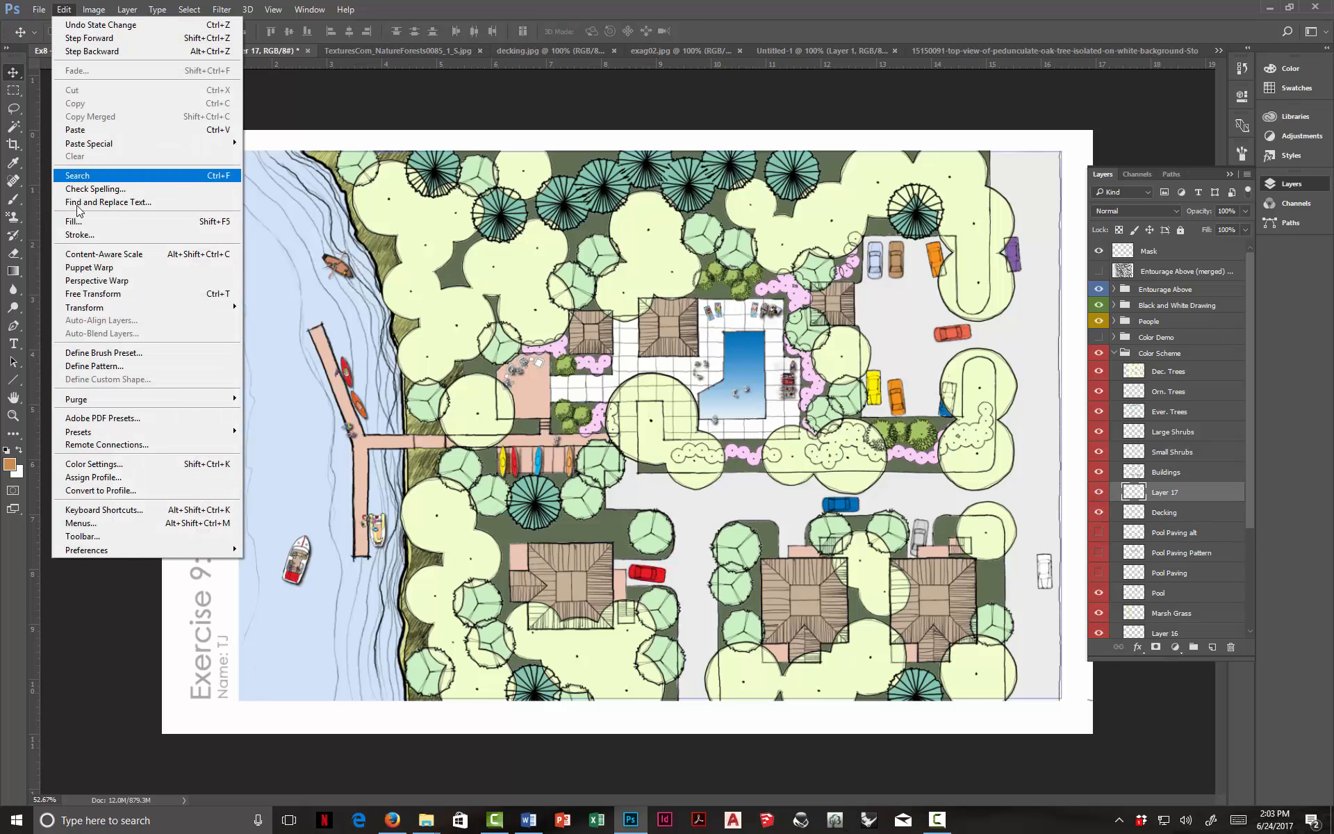
{"action": "left_click", "coordinate": [111, 221]}
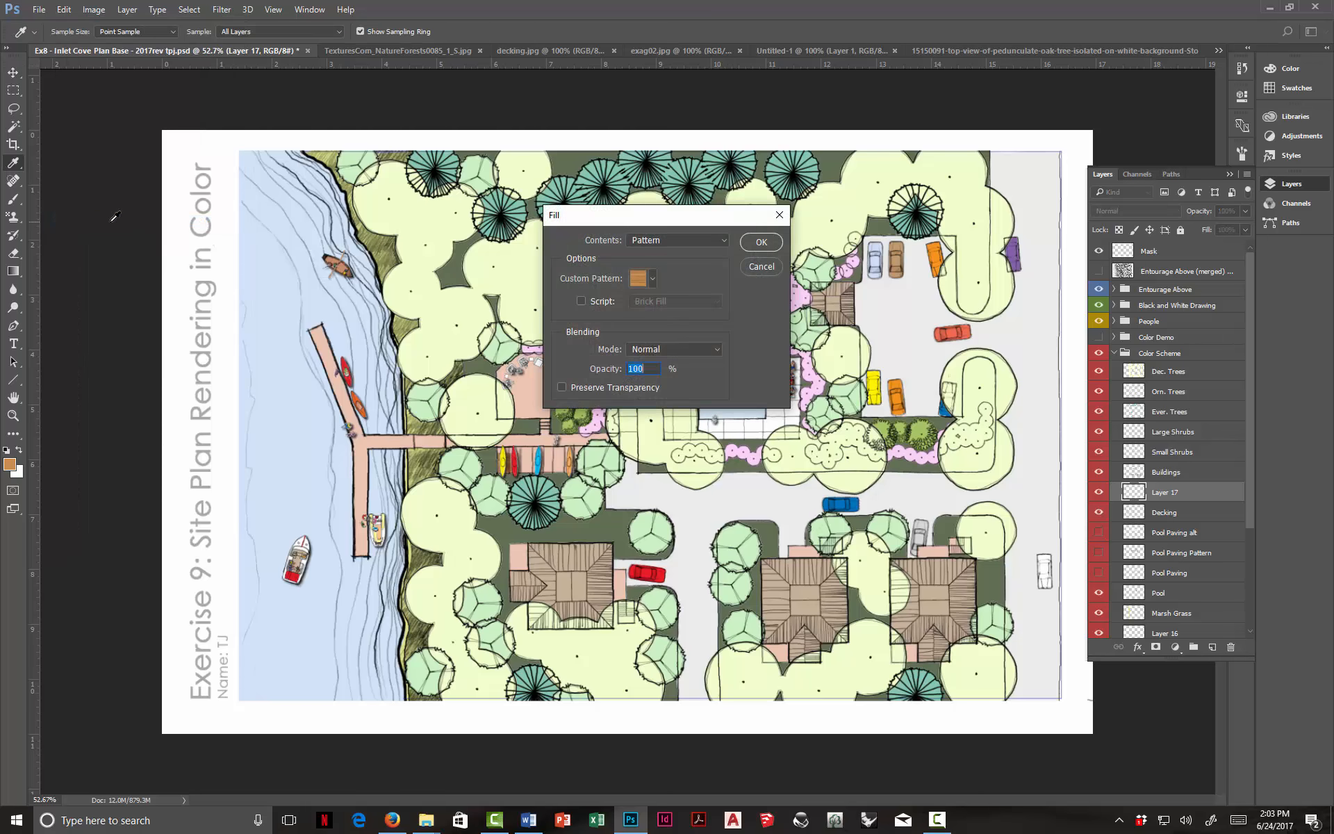
{"action": "left_click", "coordinate": [652, 278]}
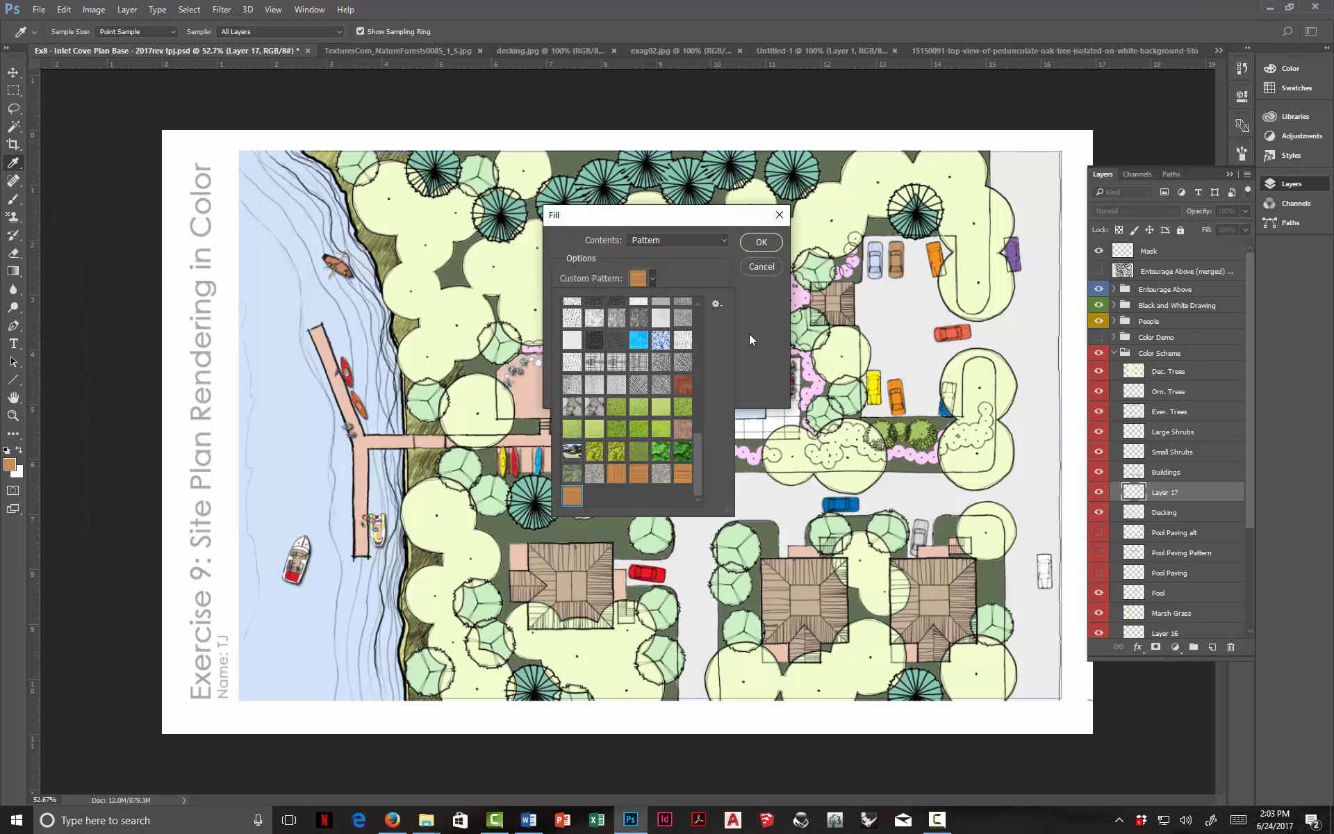
{"action": "left_click", "coordinate": [773, 246]}
{"action": "key", "text": "v"}
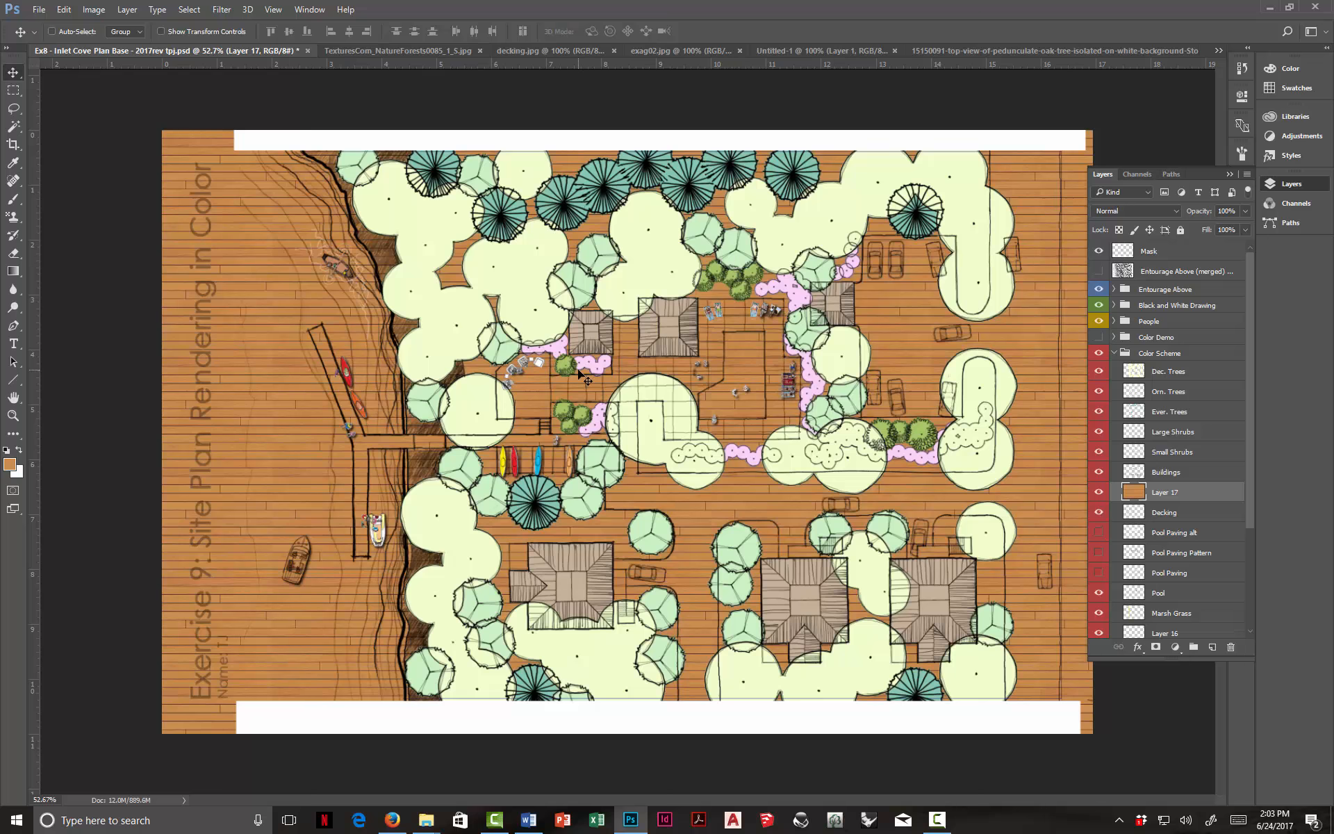
Step: Scale Layer 17's decking fill to about 23% with Free Transform and place it over the upper dock and shoreline deck
{"action": "scroll", "coordinate": [582, 375], "scroll_direction": "down", "scroll_amount": 2}
{"action": "key", "text": "ctrl+t"}
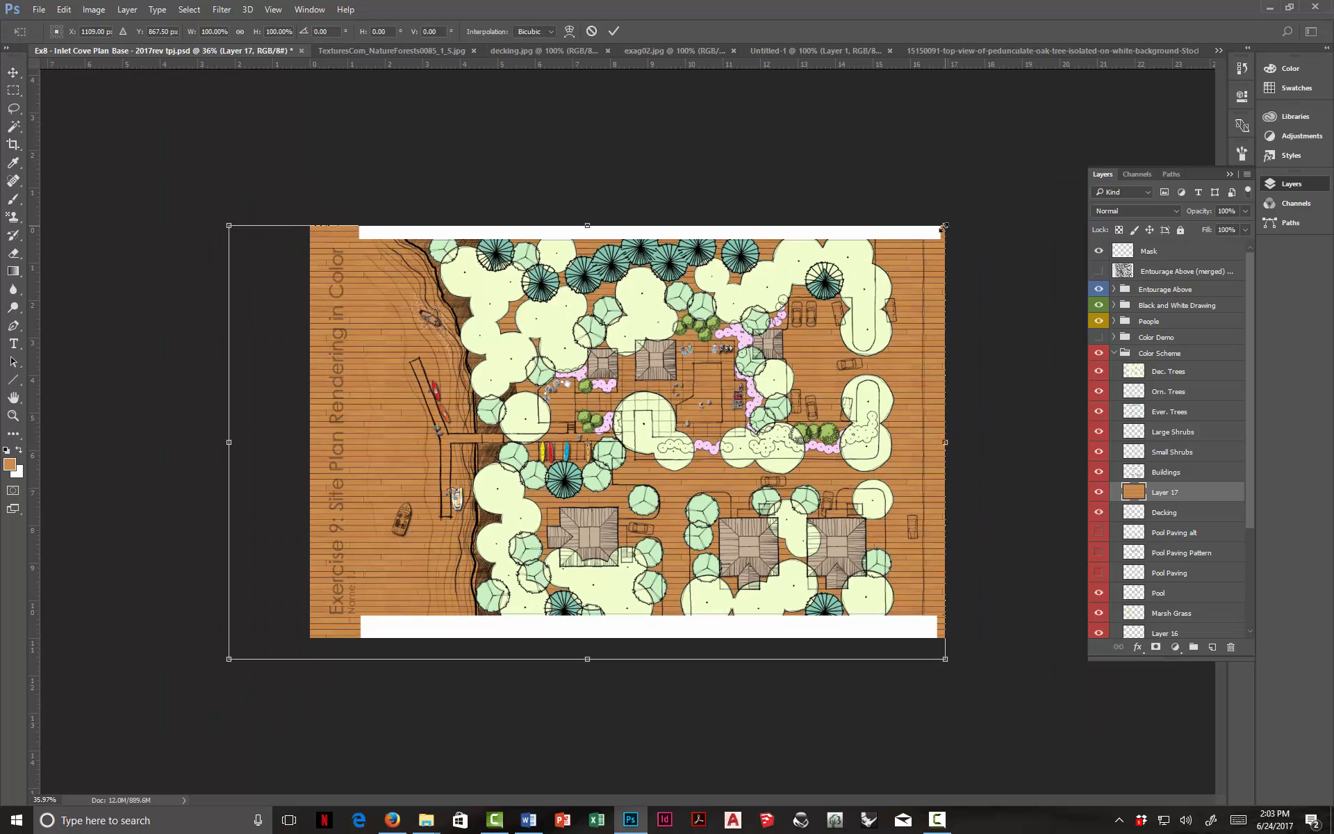
{"action": "left_click_drag", "start_coordinate": [944, 226], "coordinate": [387, 533]}
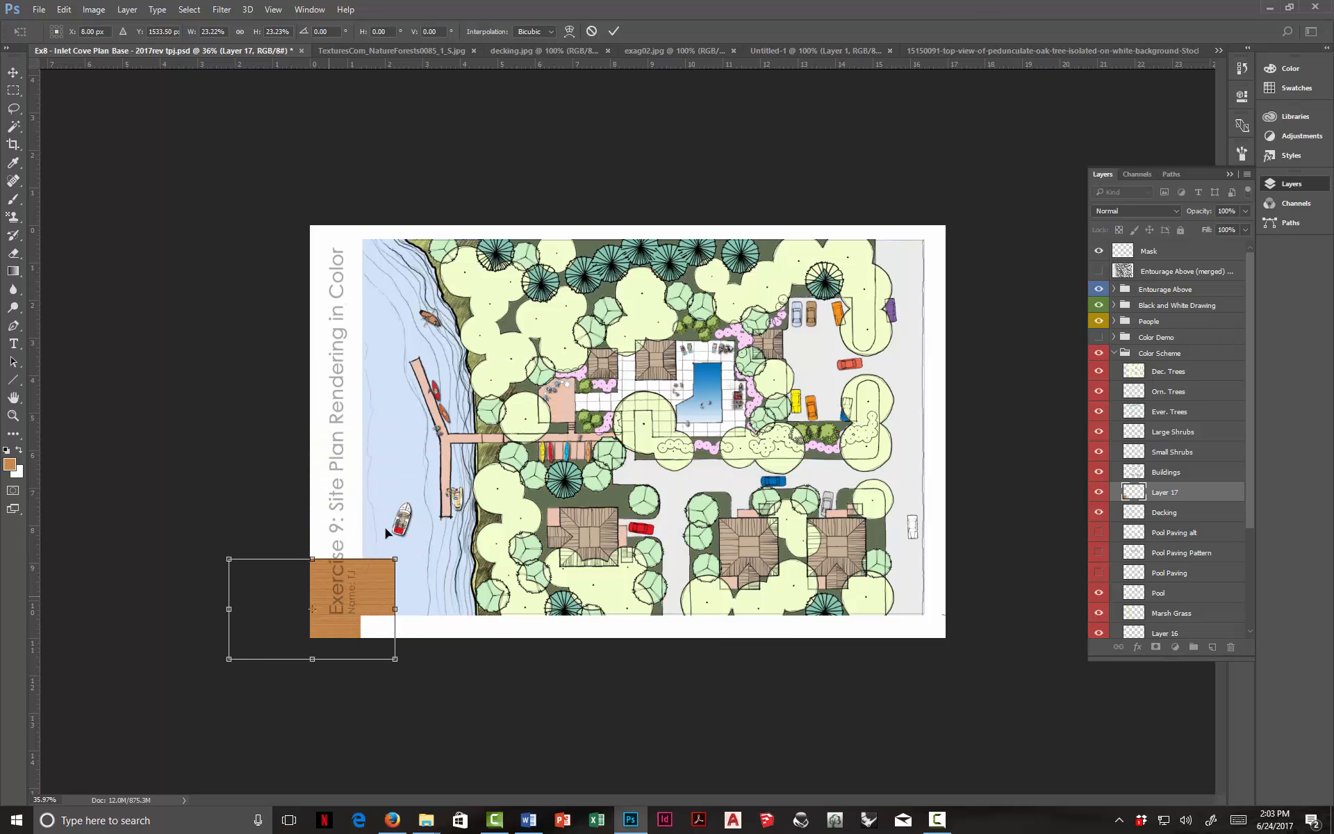
{"action": "left_click_drag", "start_coordinate": [299, 606], "coordinate": [440, 378]}
{"action": "scroll", "coordinate": [435, 380], "scroll_direction": "up", "scroll_amount": 5}
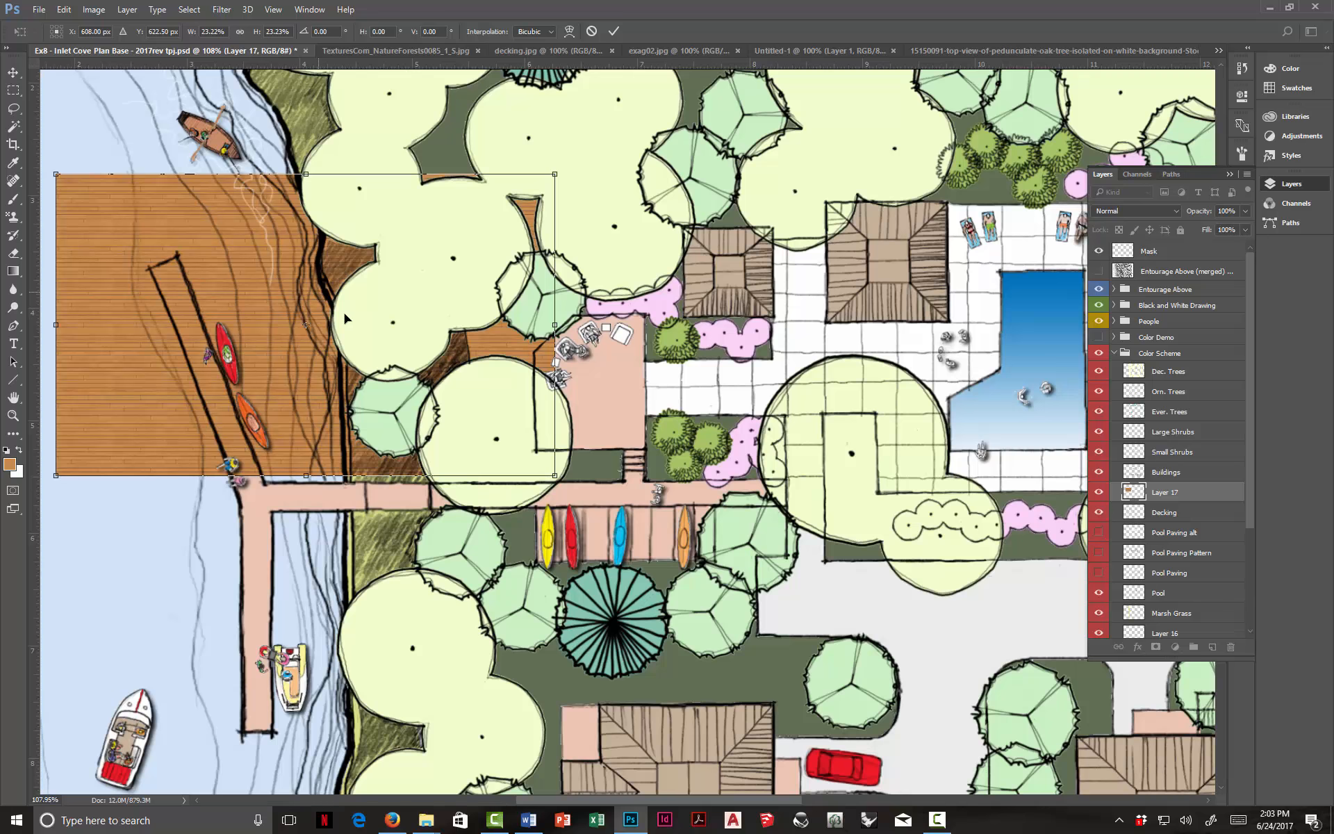
{"action": "left_click_drag", "start_coordinate": [318, 287], "coordinate": [369, 342]}
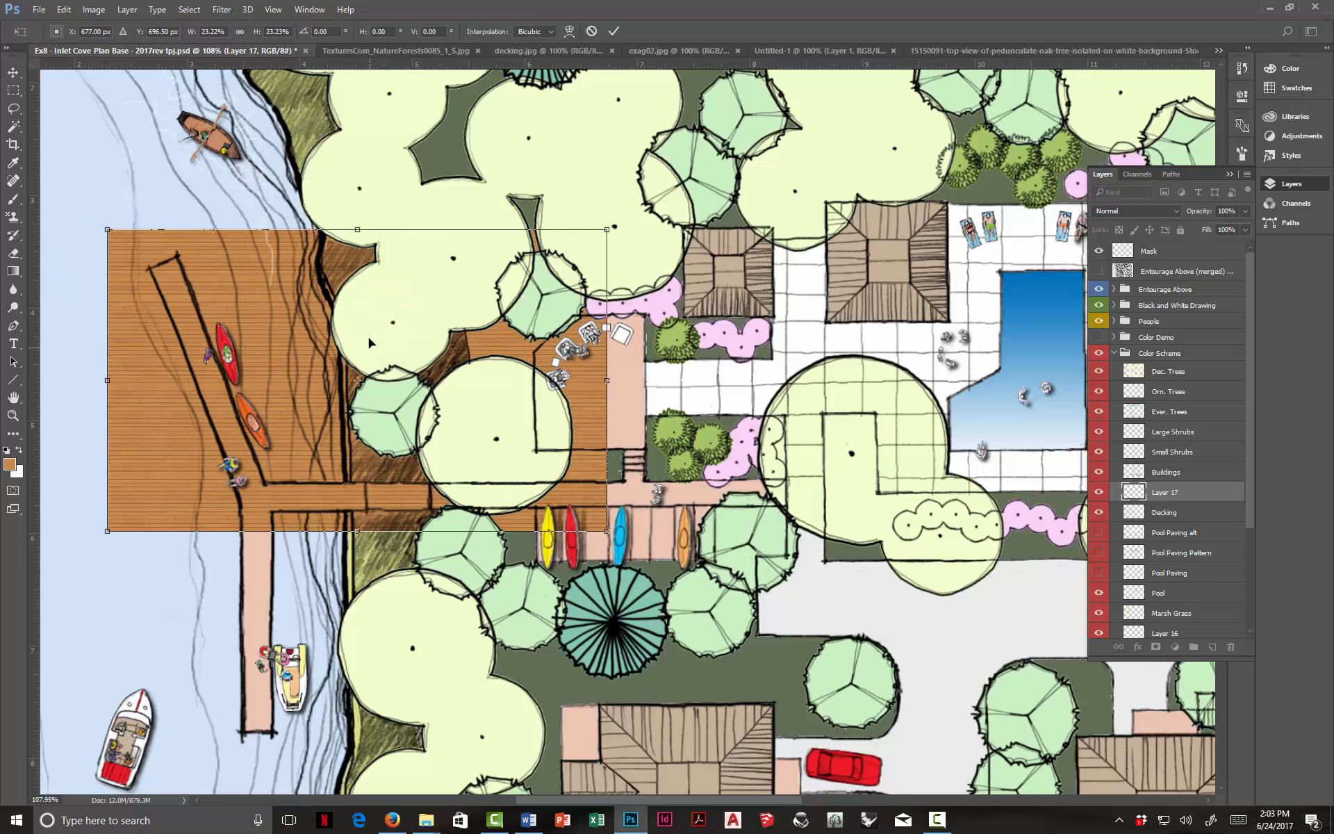
{"action": "left_click", "coordinate": [614, 30]}
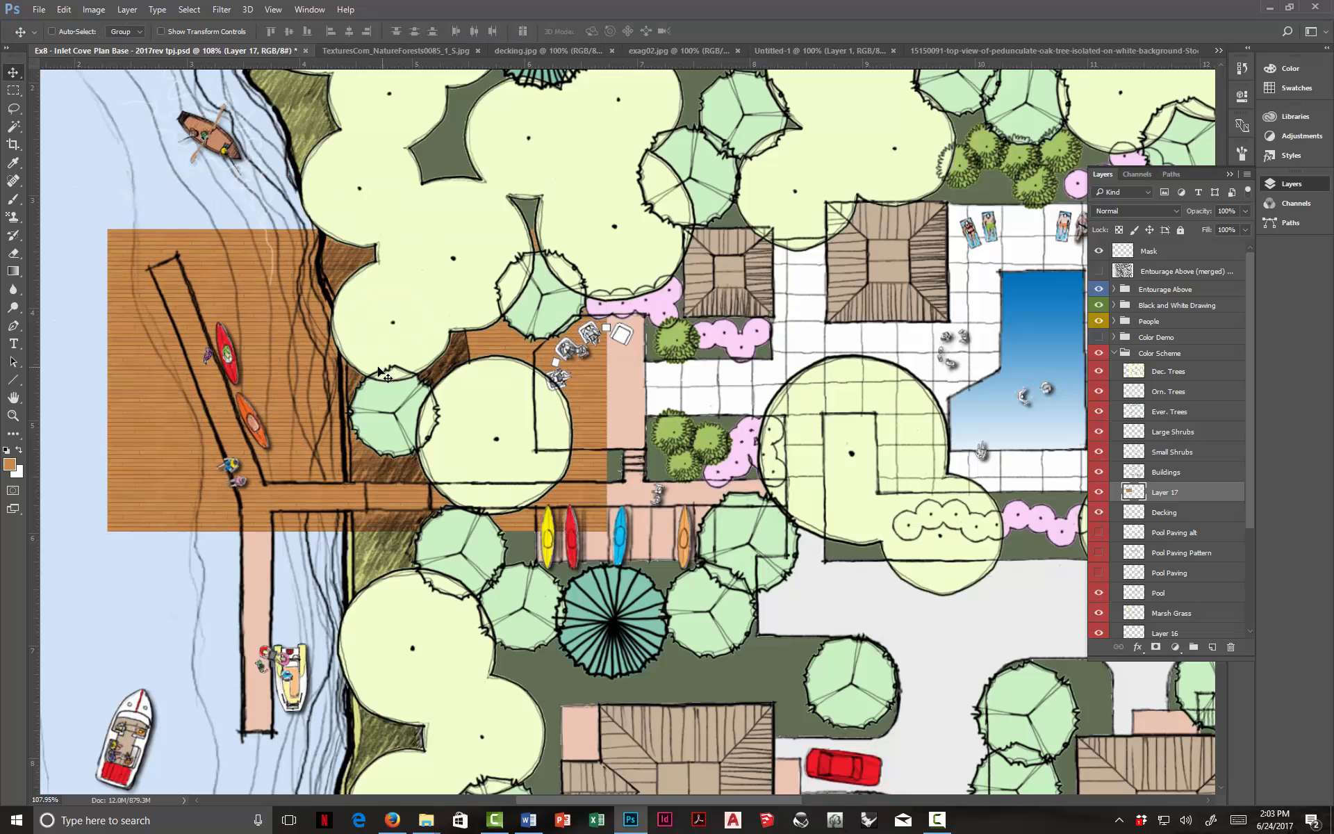
Step: Duplicate the decking patch over the lower dock, the area beside the pool and the three lower houses
{"action": "key", "text": "ctrl"}
{"action": "left_click_drag", "start_coordinate": [192, 335], "coordinate": [206, 546]}
{"action": "left_click_drag", "start_coordinate": [206, 599], "coordinate": [498, 346]}
{"action": "scroll", "coordinate": [409, 574], "scroll_direction": "down", "scroll_amount": 3}
{"action": "left_click_drag", "start_coordinate": [539, 393], "coordinate": [1024, 695]}
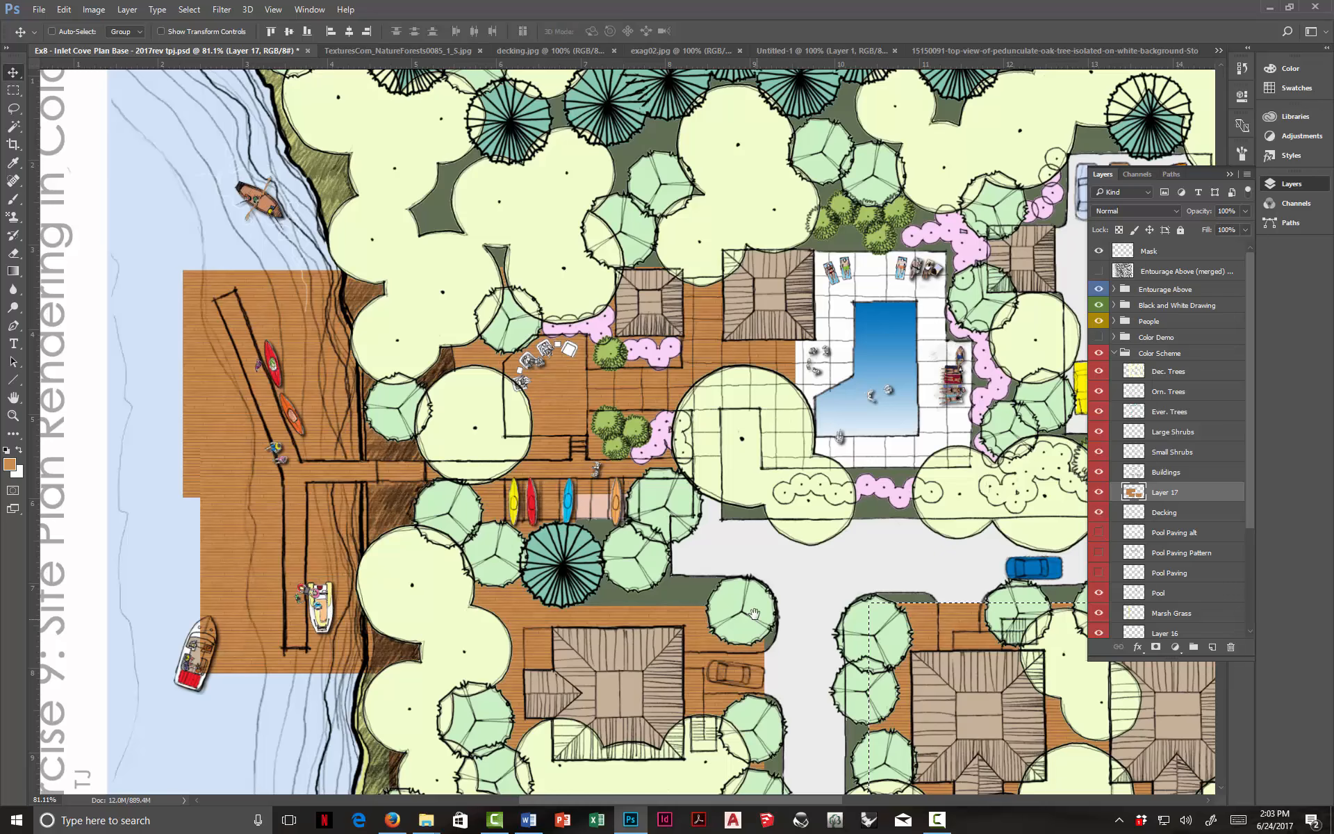
{"action": "left_click_drag", "start_coordinate": [761, 629], "coordinate": [628, 490]}
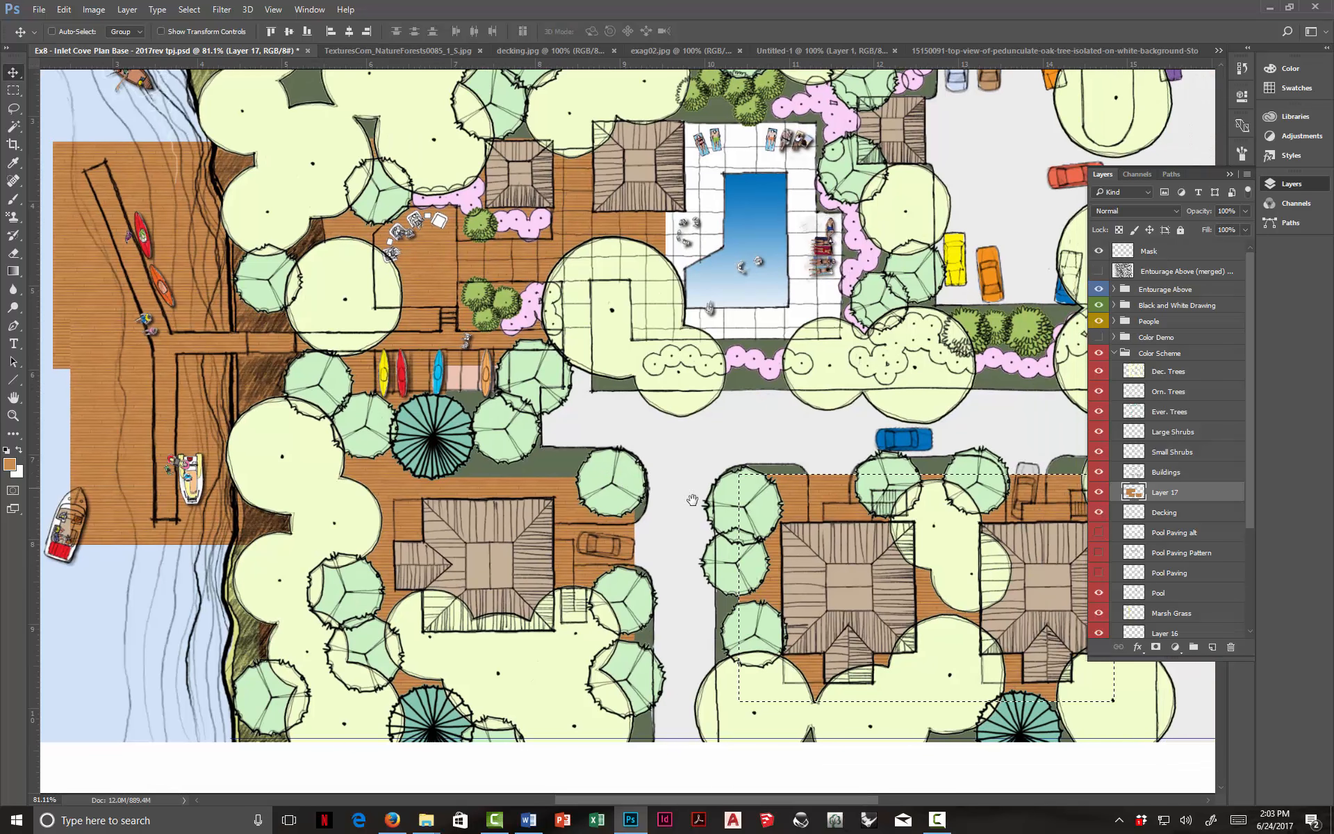
Step: Toggle Layer 17's visibility to compare the plan beneath, and rename the layer Decking Texture
{"action": "left_click", "coordinate": [1099, 491]}
{"action": "left_click", "coordinate": [1098, 492]}
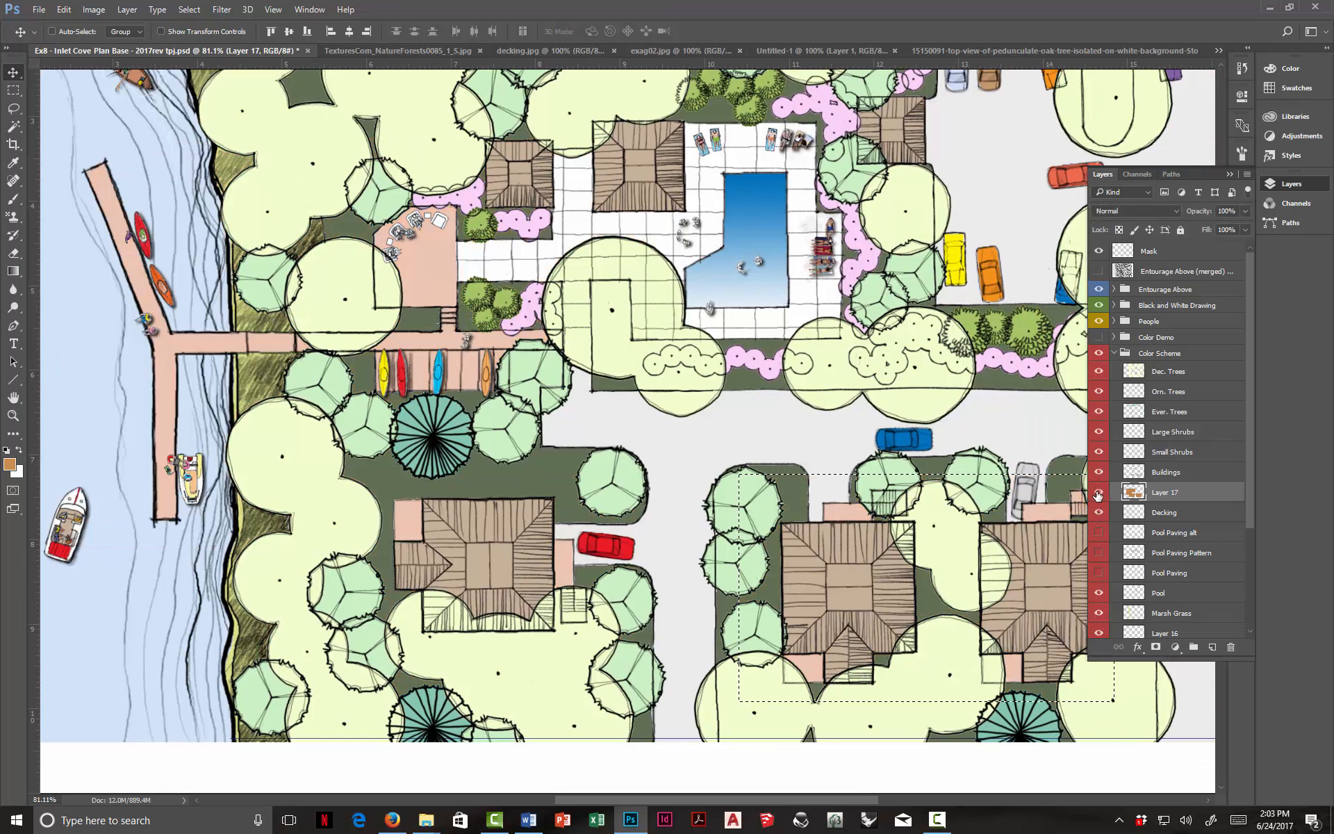
{"action": "double_click", "coordinate": [1170, 492]}
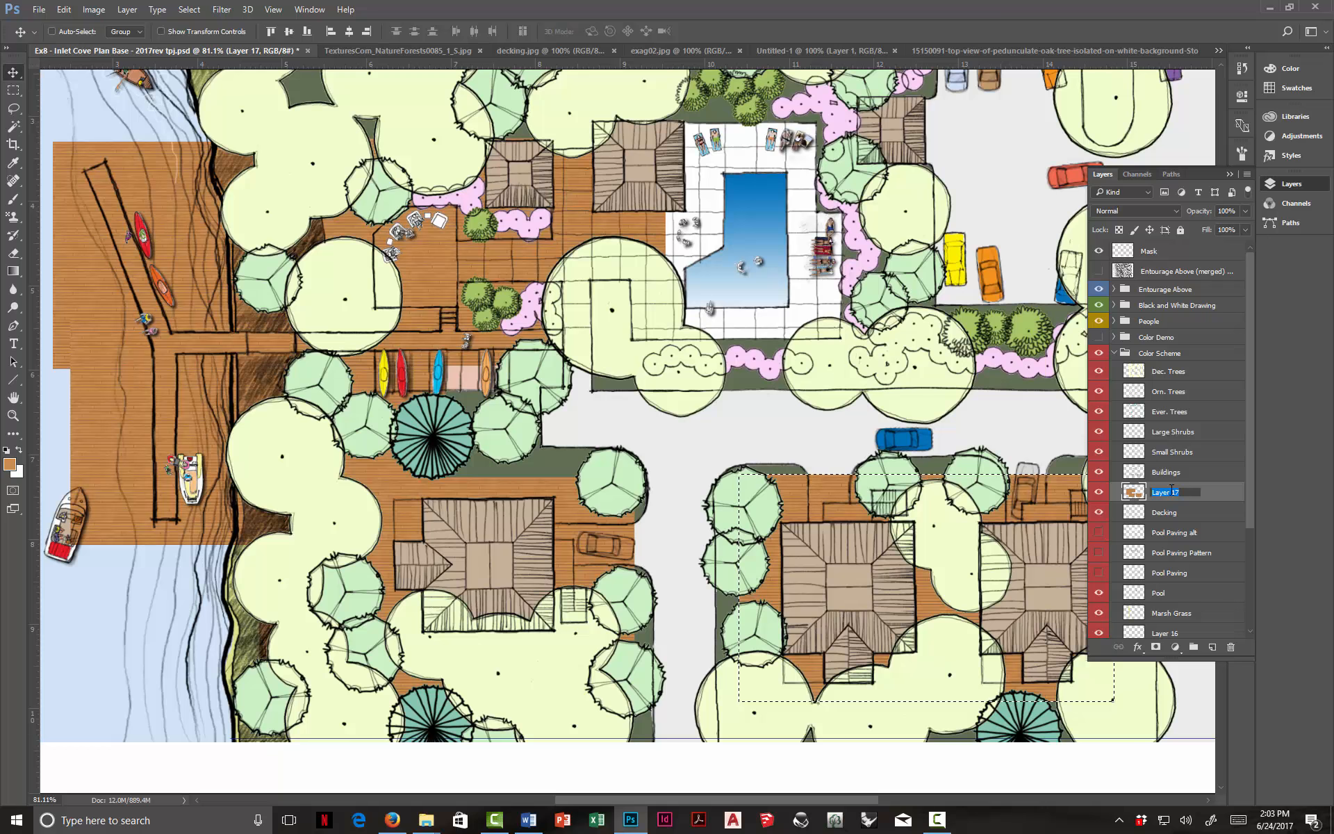
{"action": "type", "text": "Decking "}
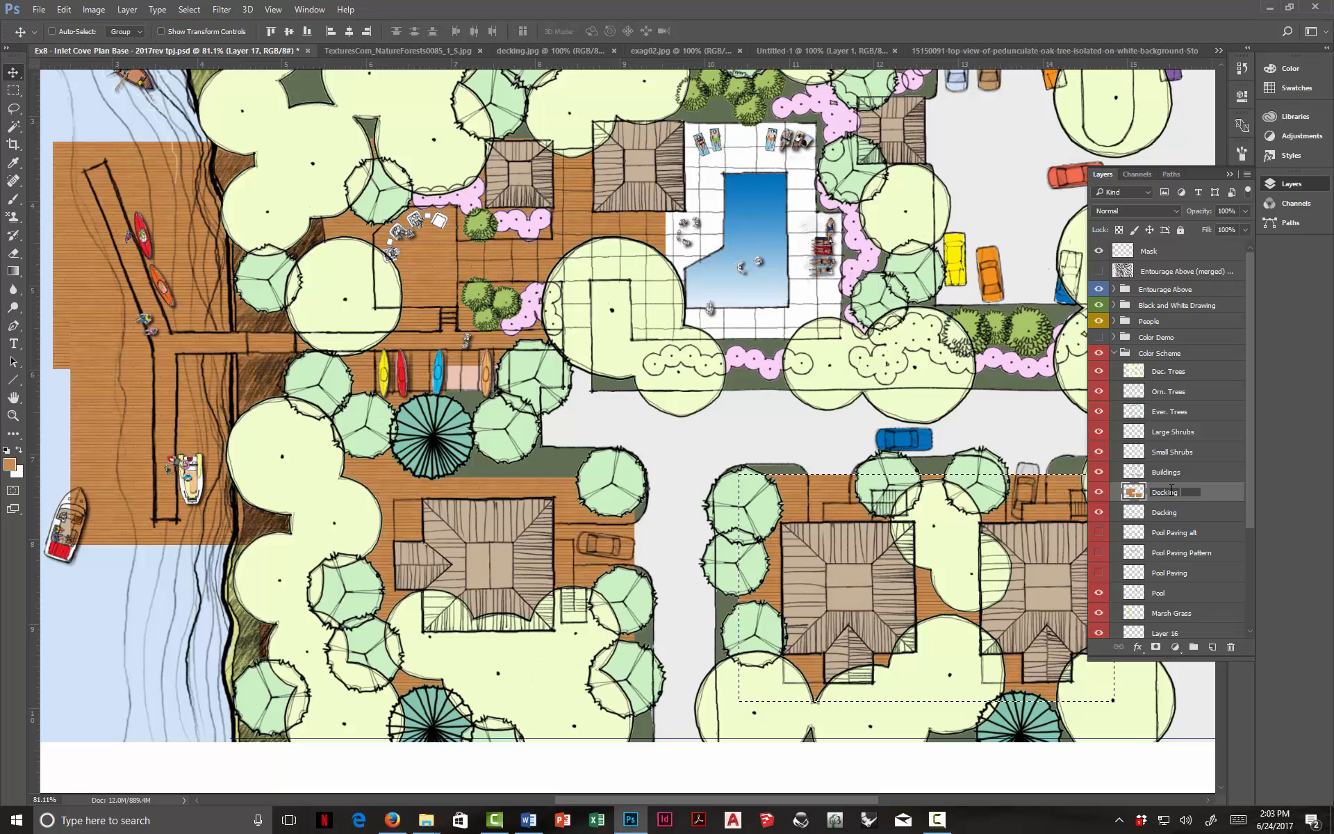
{"action": "type", "text": "Texture"}
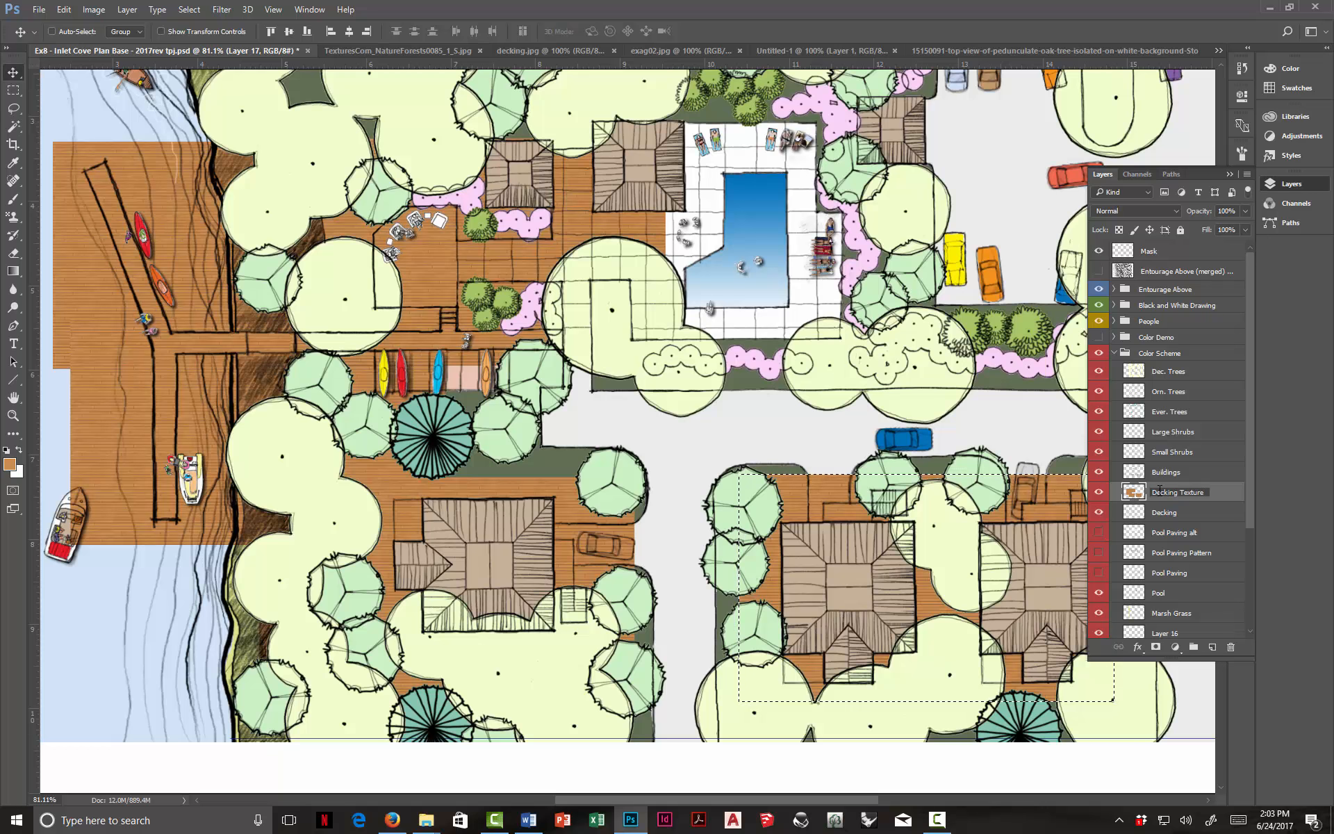
Step: Clear the selection and clip the Decking Texture layer to the Decking layer with a clipping mask
{"action": "left_click", "coordinate": [1134, 514]}
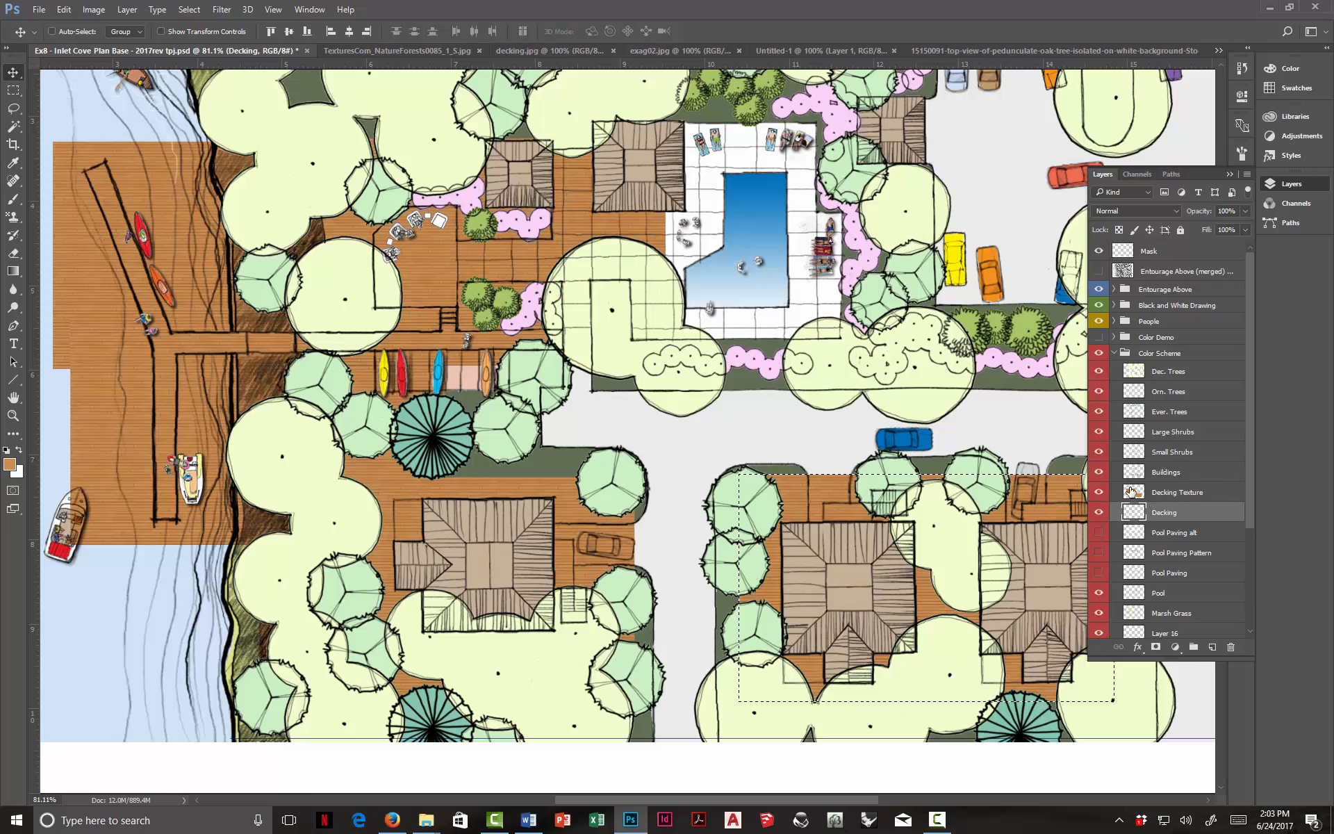
{"action": "key", "text": "ctrl+d"}
{"action": "left_click", "coordinate": [1155, 496], "text": "alt"}
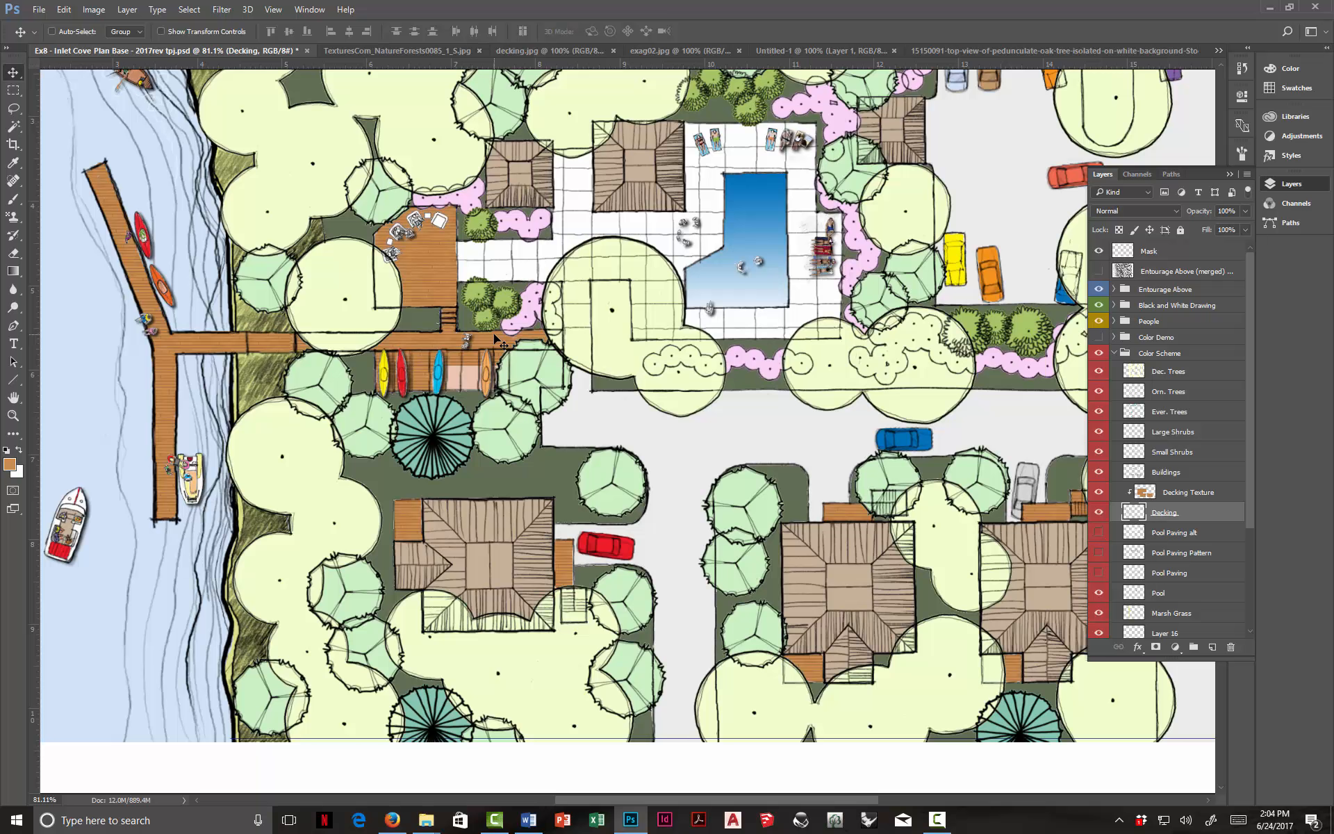
{"action": "left_click", "coordinate": [1144, 493]}
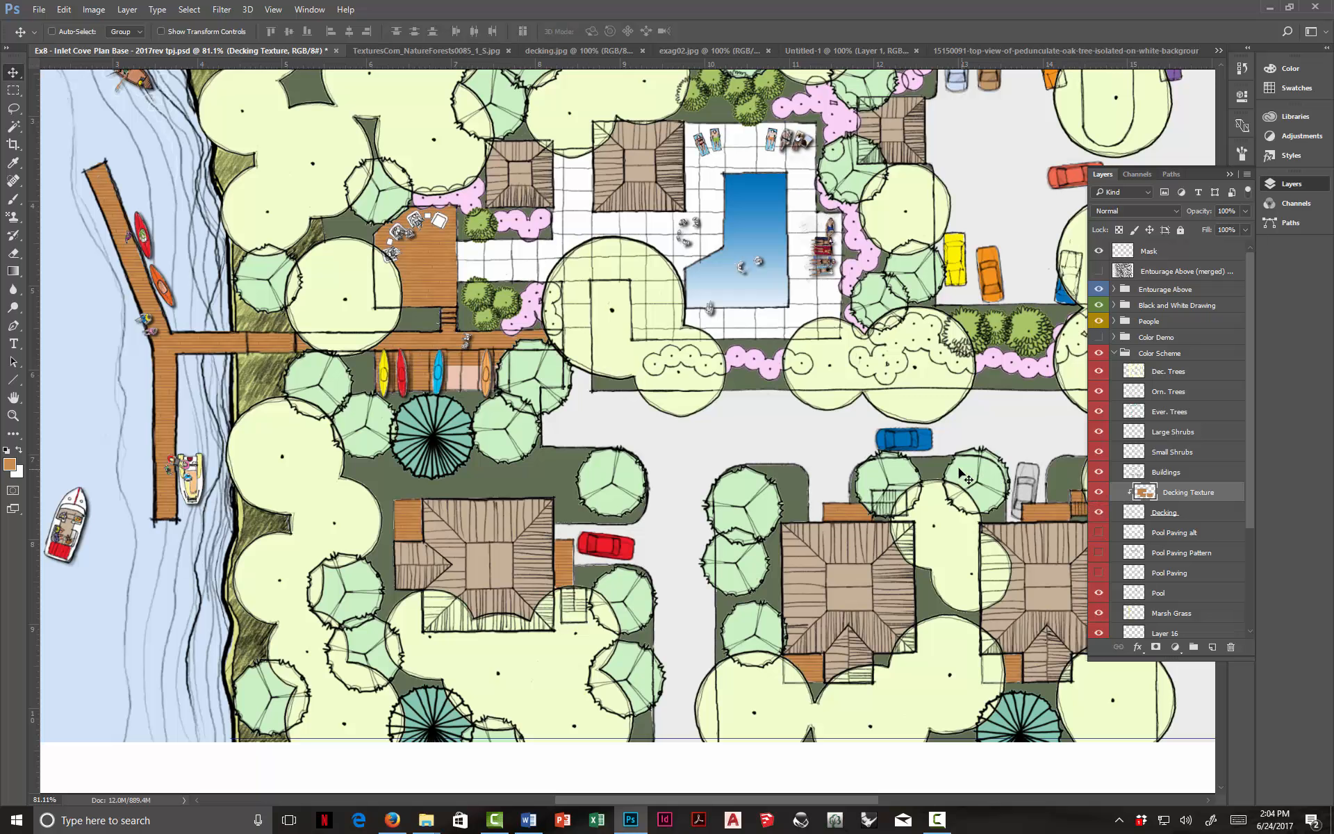
Step: Release Decking Texture's clipping mask, try clipping the Buildings layer to Decking Texture, and undo that clipping
{"action": "left_click", "coordinate": [1166, 495], "text": "alt"}
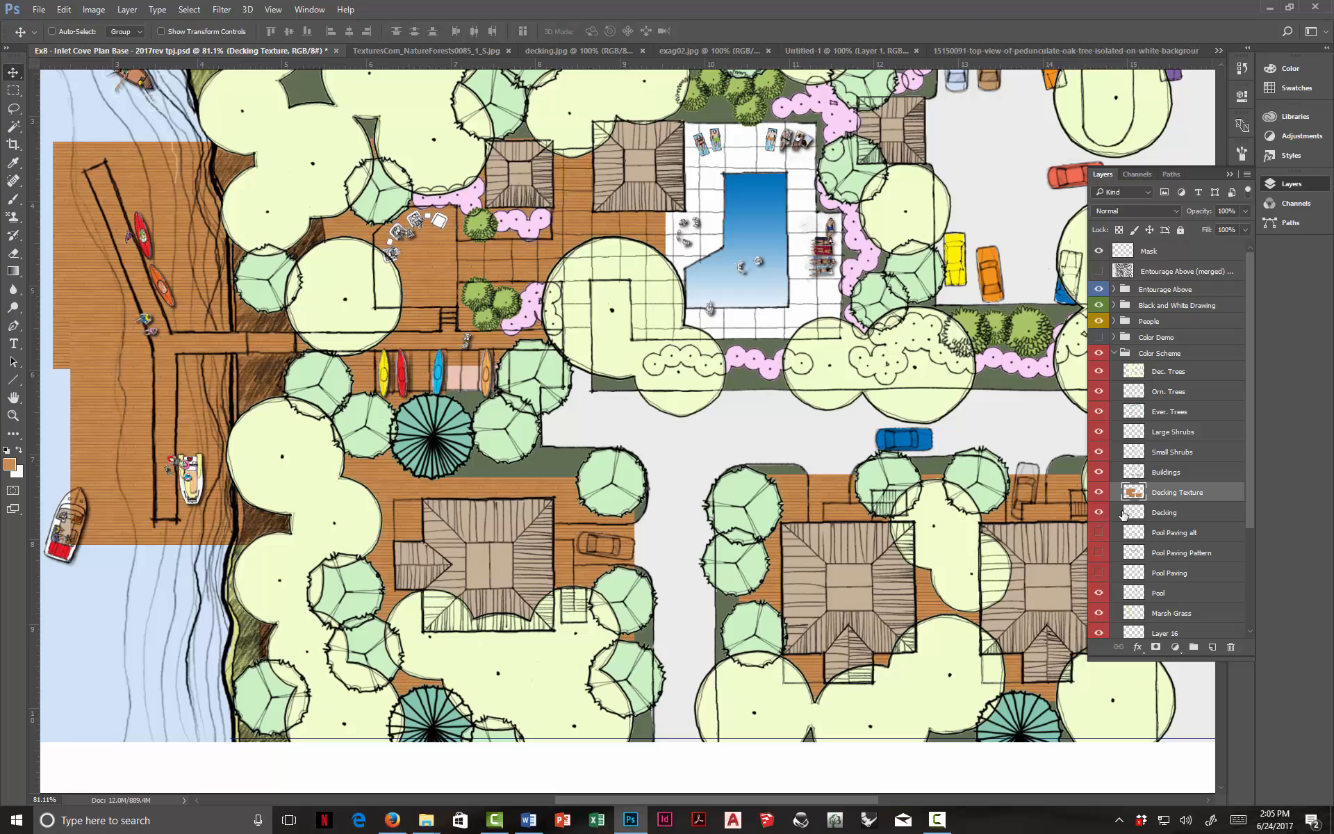
{"action": "left_click", "coordinate": [1151, 476], "text": "alt"}
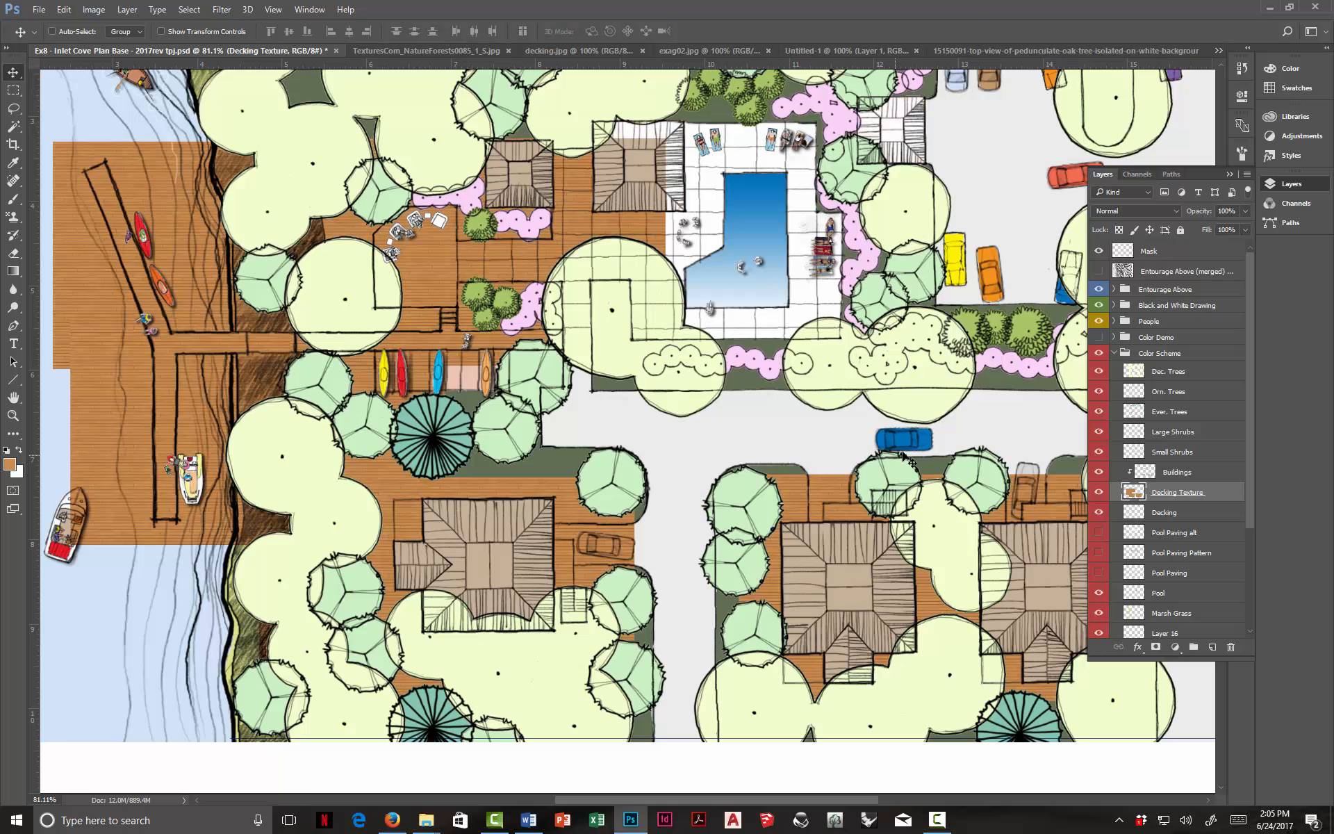
{"action": "key", "text": "ctrl+z"}
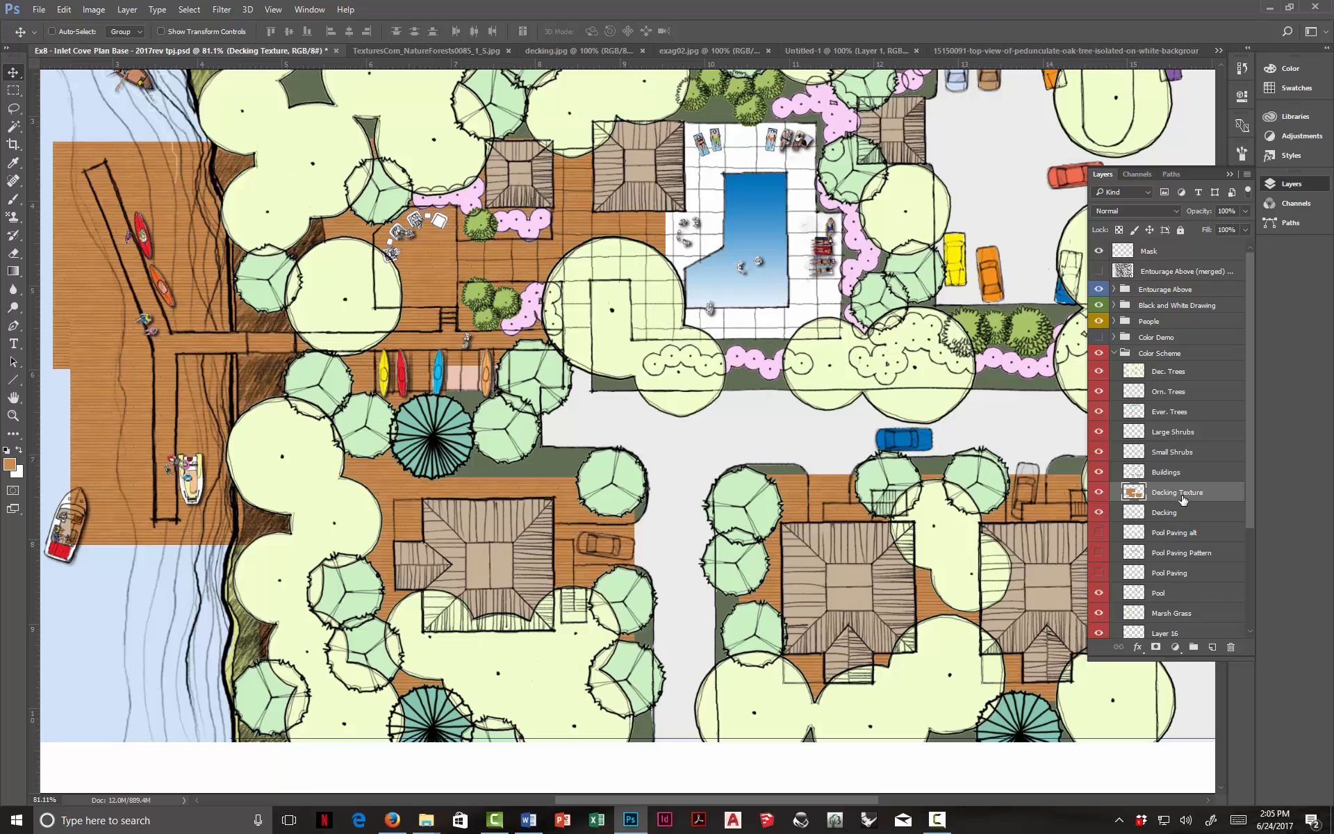
Step: Clip Decking Texture to the Decking layer again and show the whole site plan
{"action": "left_click", "coordinate": [1159, 497], "text": "alt"}
{"action": "key", "text": "ctrl+0"}
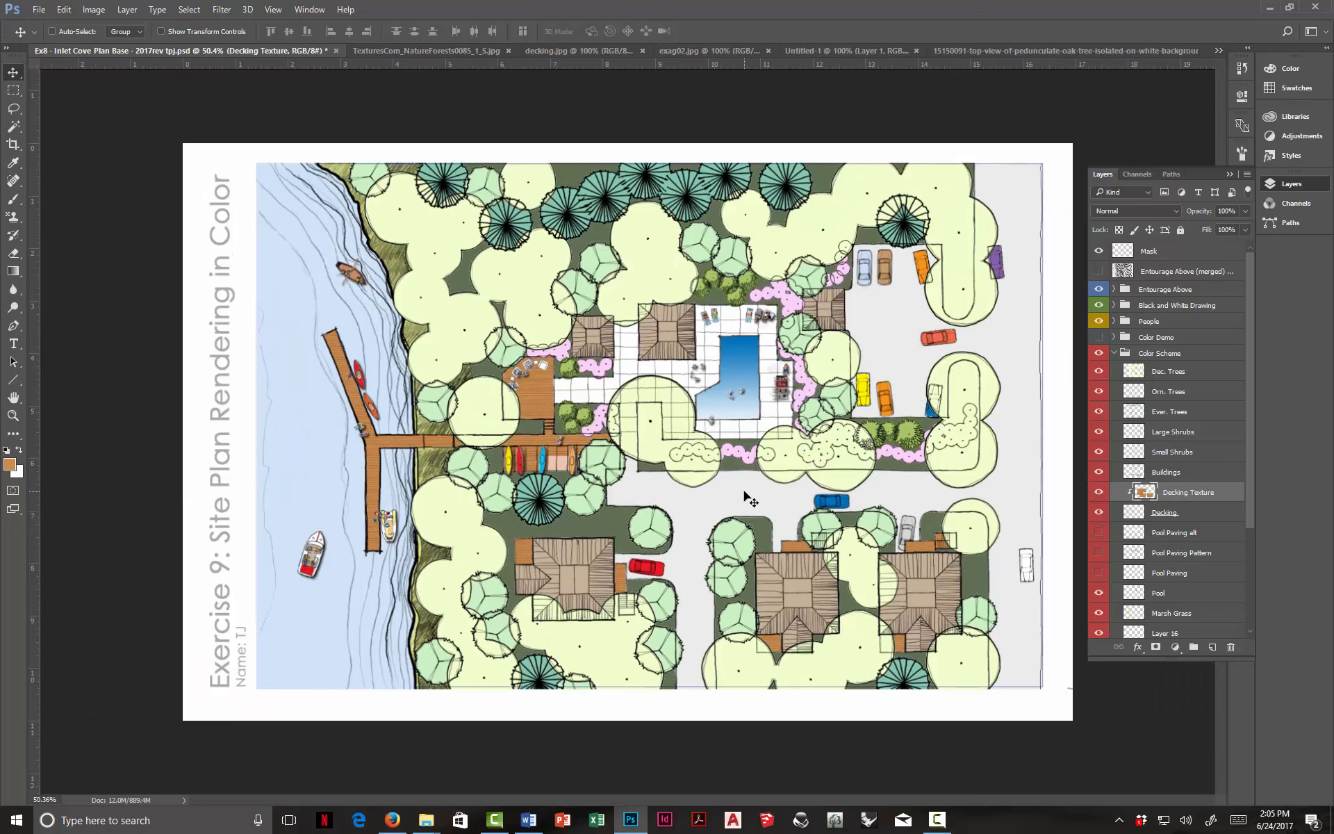
{"action": "scroll", "coordinate": [723, 493], "scroll_direction": "up", "scroll_amount": 2}
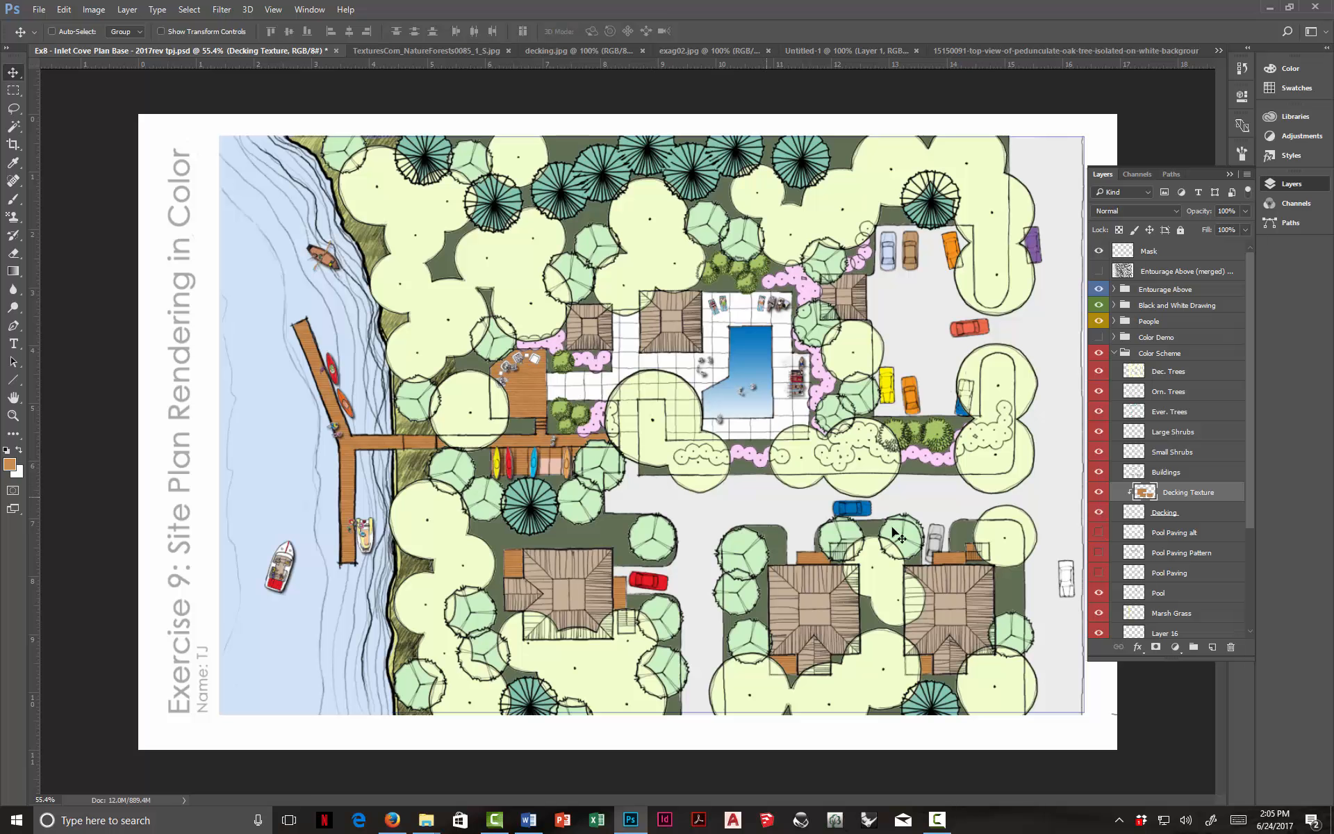
{"action": "left_click_drag", "start_coordinate": [1249, 513], "coordinate": [1238, 575]}
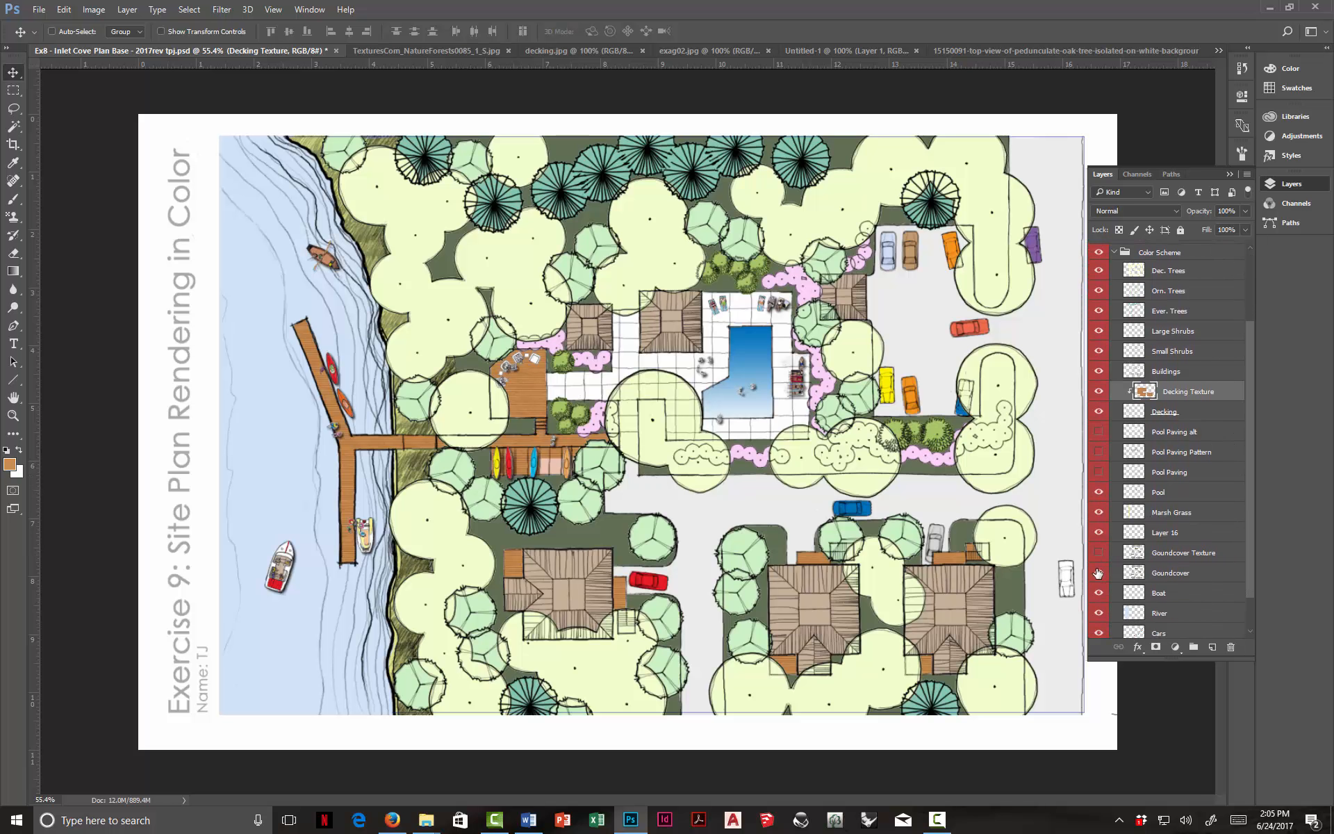
Step: Add a new layer directly above the Goundcover color layer and name it Groundcover Texture
{"action": "left_click", "coordinate": [1136, 573]}
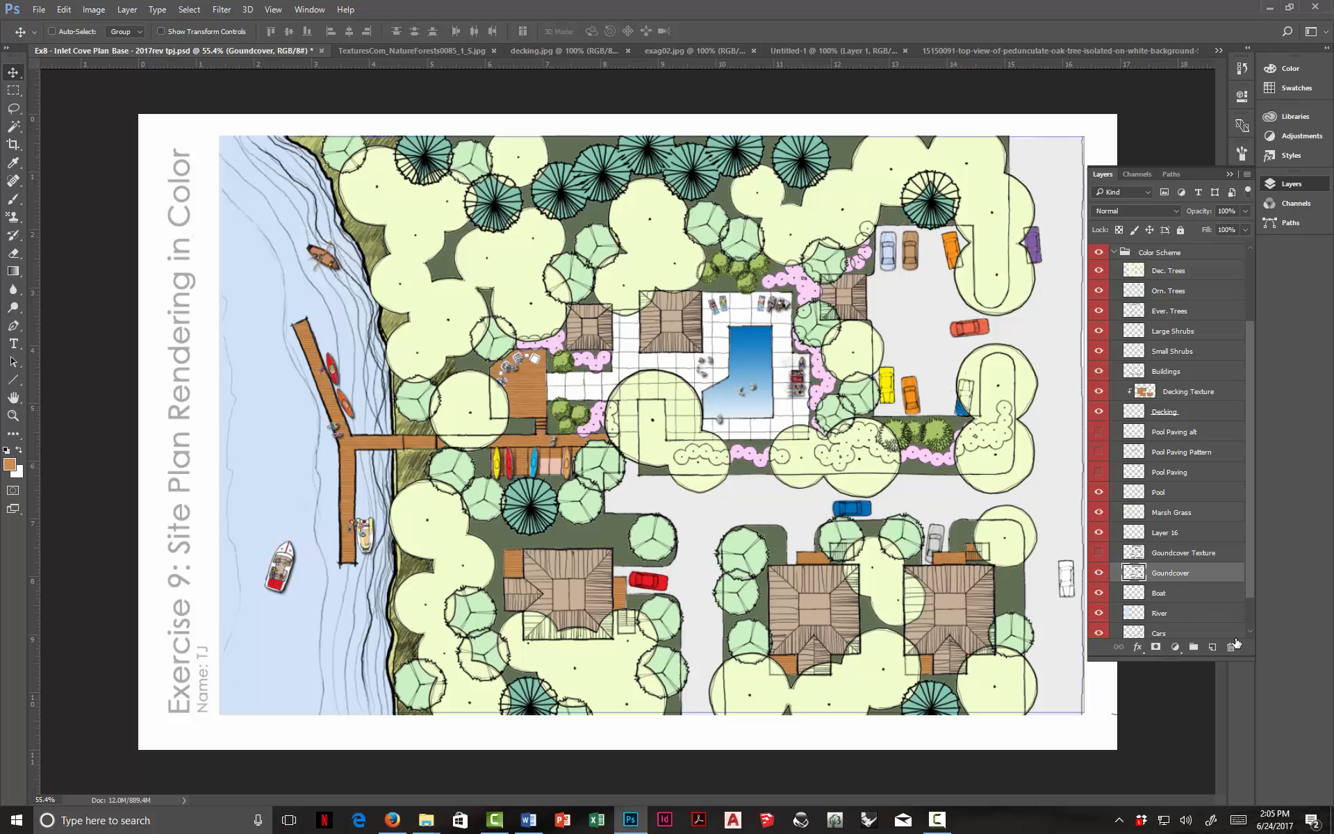
{"action": "left_click", "coordinate": [1212, 646]}
{"action": "double_click", "coordinate": [1173, 571]}
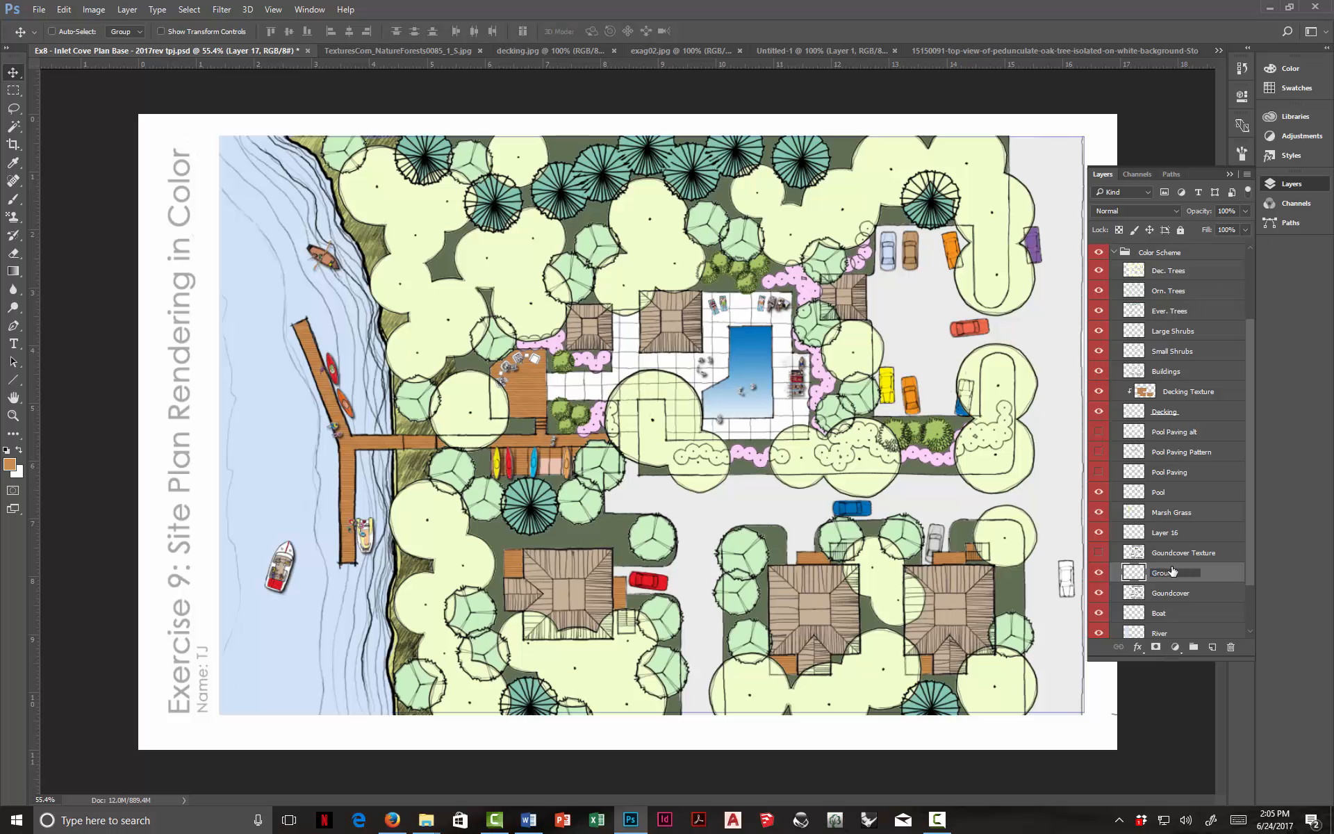
{"action": "type", "text": "Groundcover Texture"}
{"action": "key", "text": "Return"}
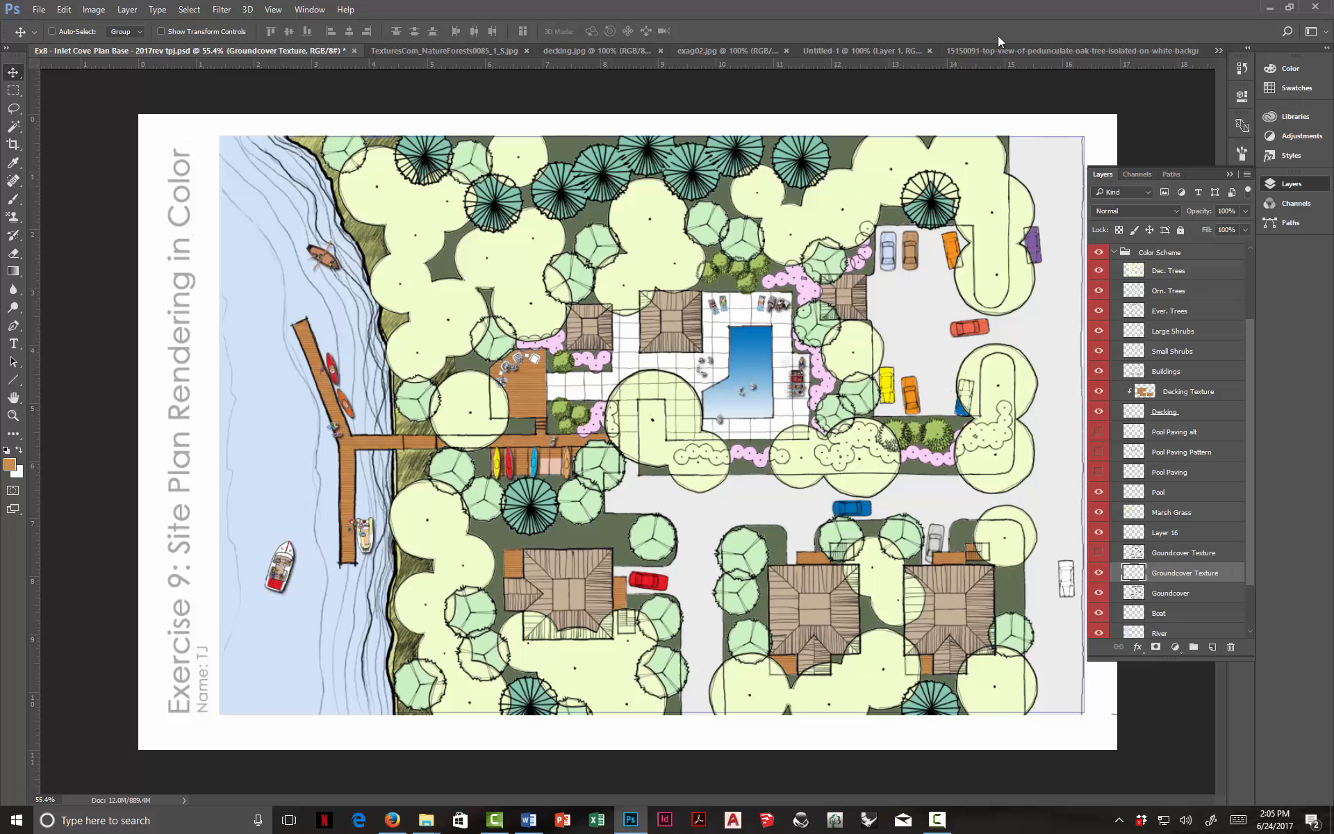
Step: Switch to the TexturesCom_NatureForests0085_1_S.jpg forest image and define it as a pattern named Groundcover
{"action": "left_click", "coordinate": [474, 51]}
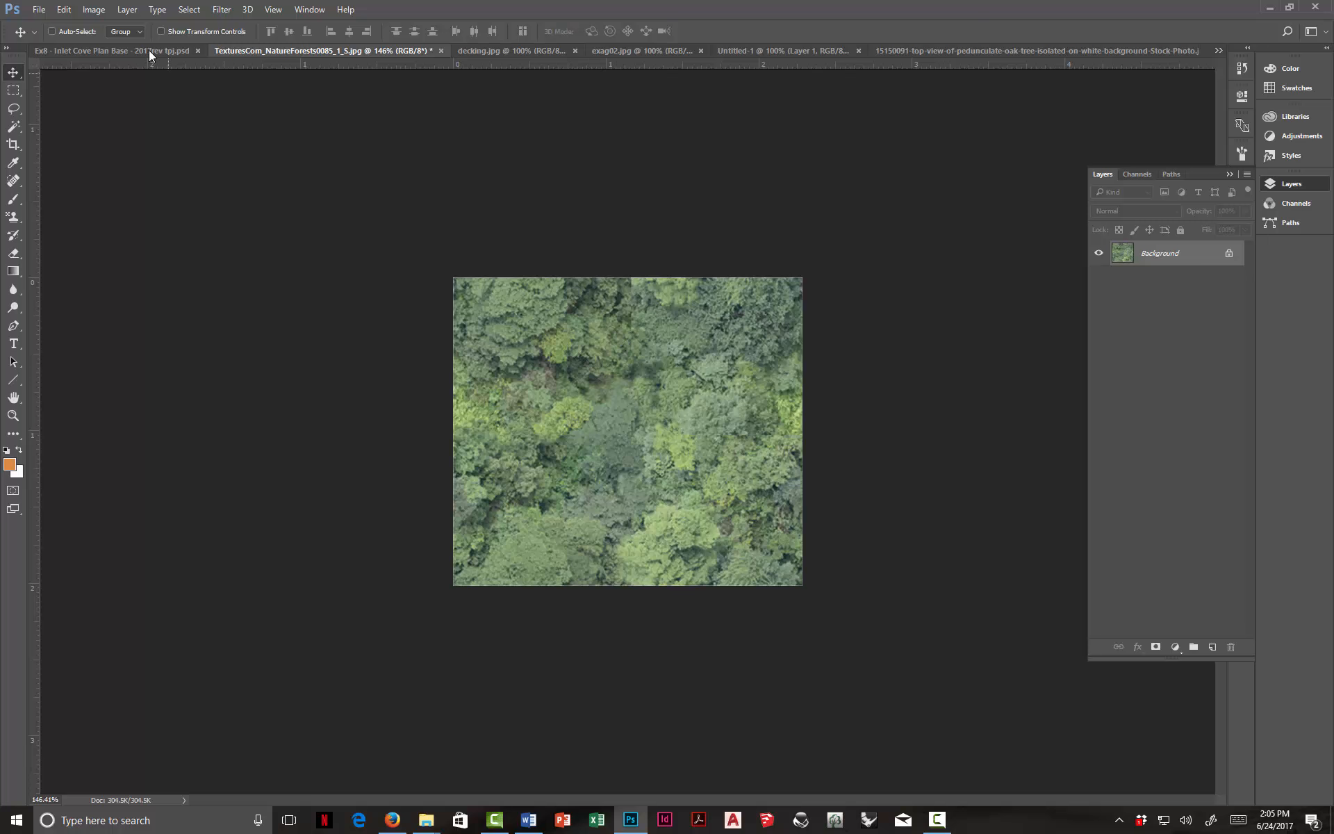
{"action": "left_click", "coordinate": [64, 10]}
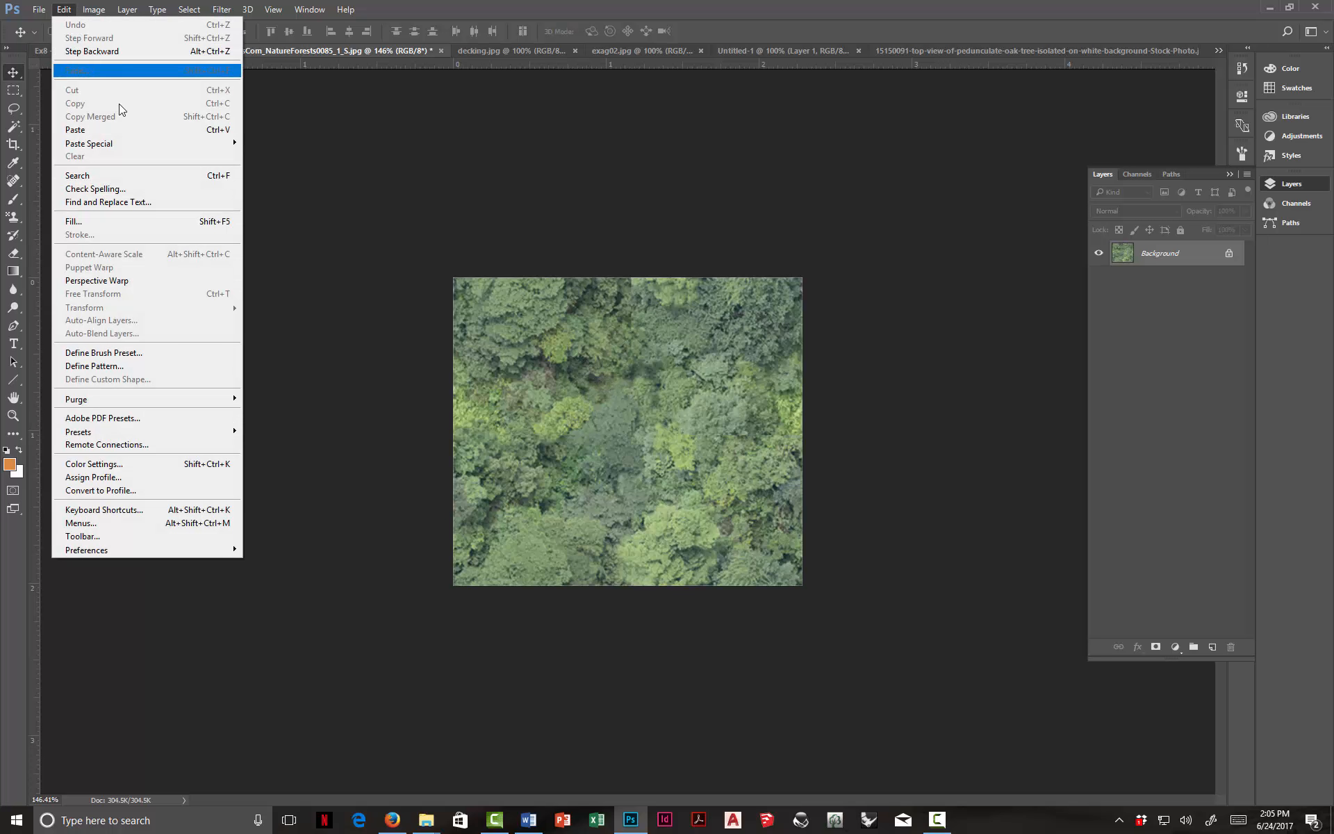
{"action": "left_click", "coordinate": [108, 366]}
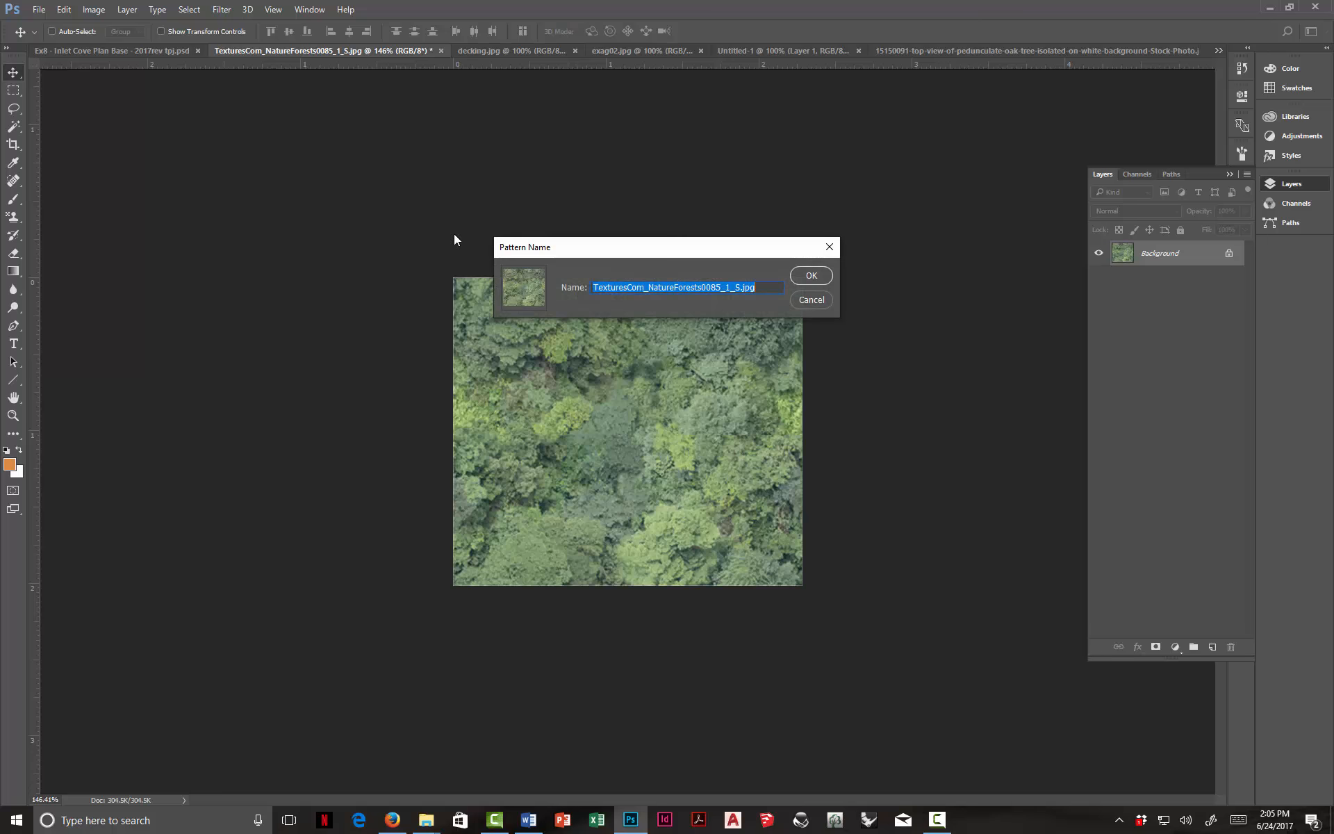
{"action": "type", "text": "Gr"}
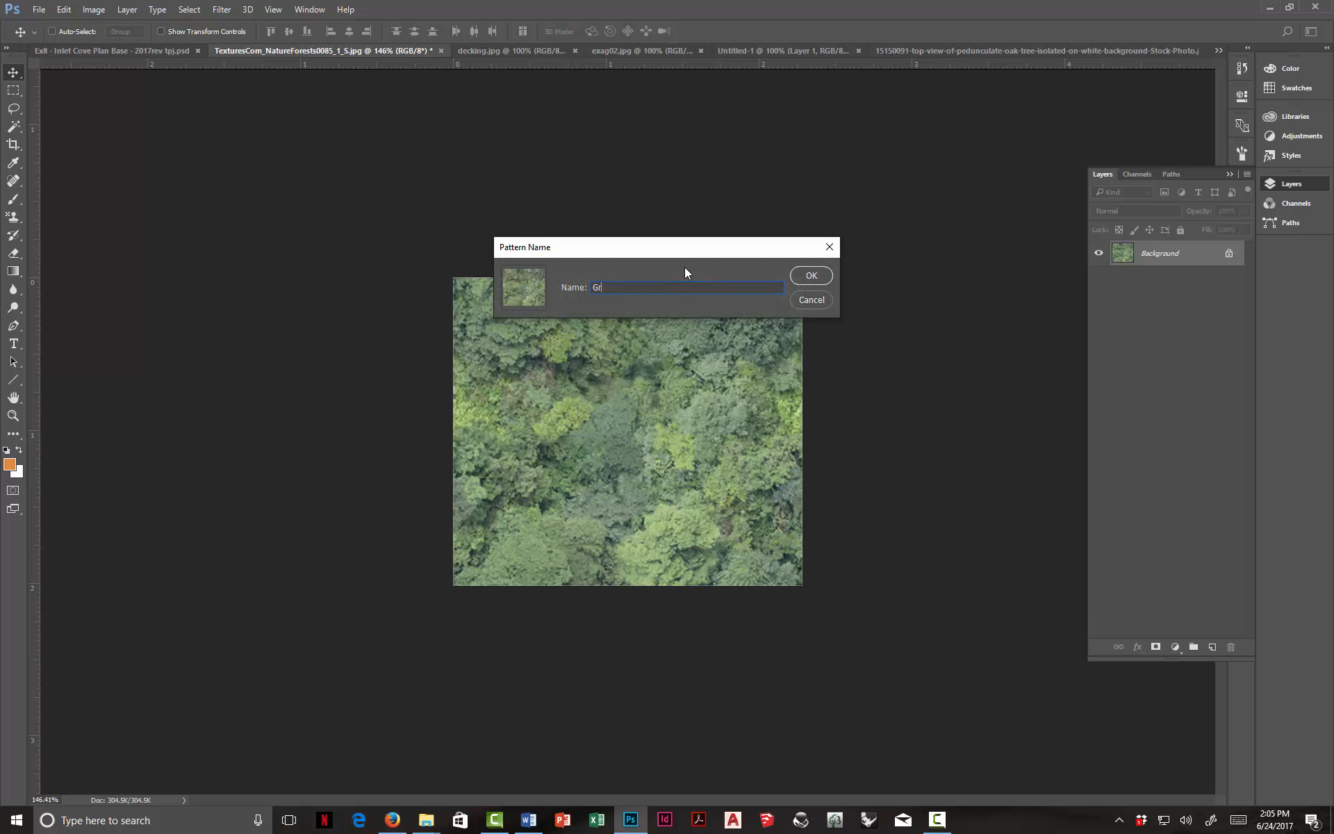
{"action": "type", "text": "oundcover"}
{"action": "left_click", "coordinate": [813, 277]}
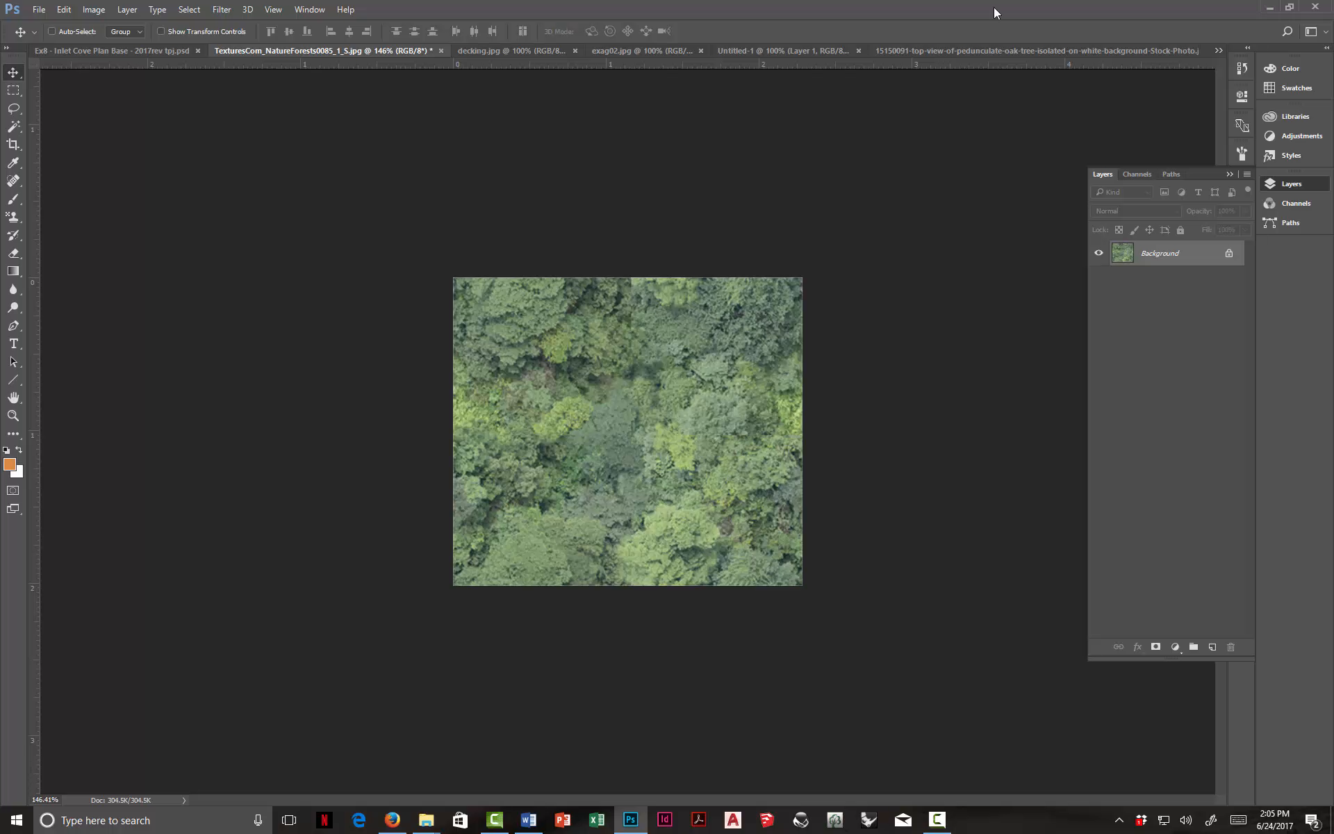
Step: Return to the site plan document and fill the Groundcover Texture layer with the new forest pattern
{"action": "left_click", "coordinate": [72, 49]}
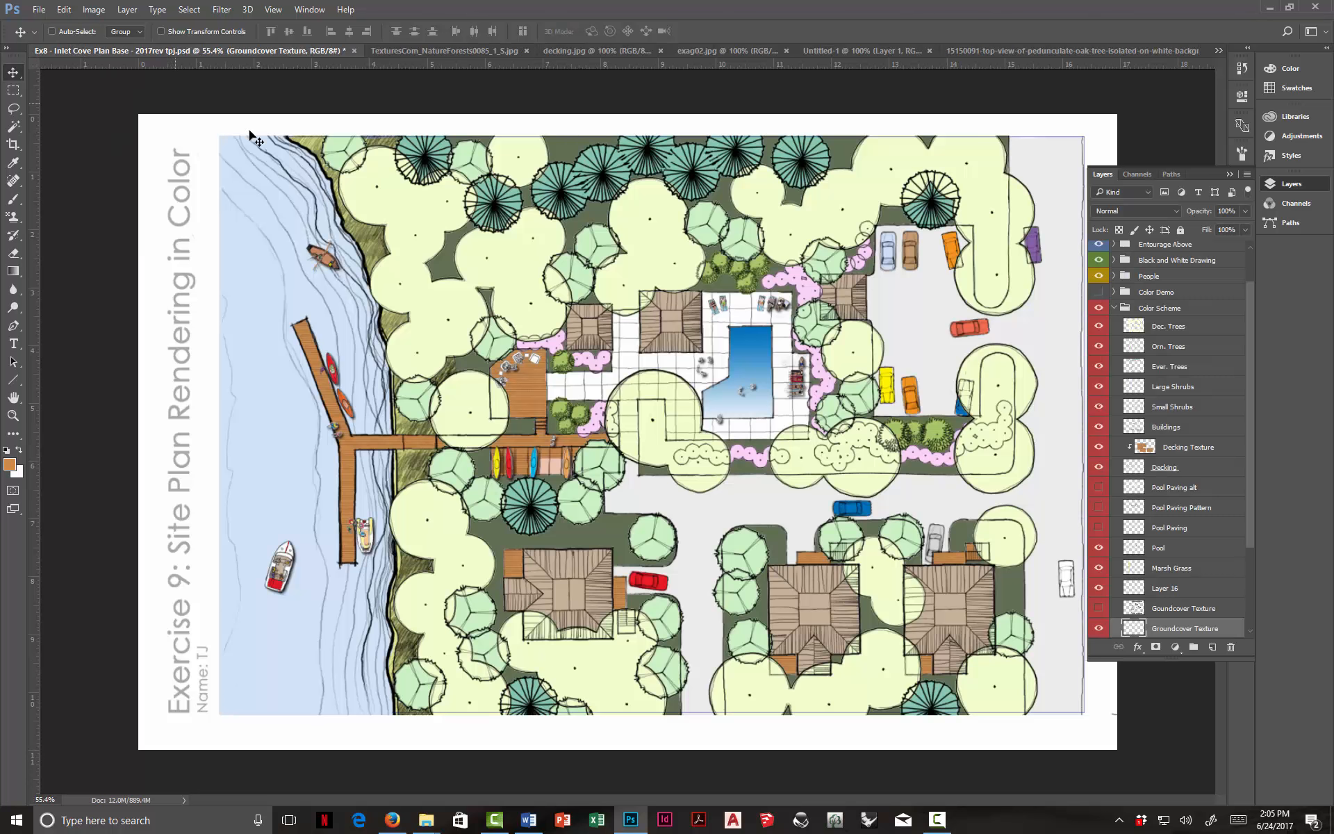
{"action": "left_click", "coordinate": [67, 11]}
{"action": "left_click", "coordinate": [104, 224]}
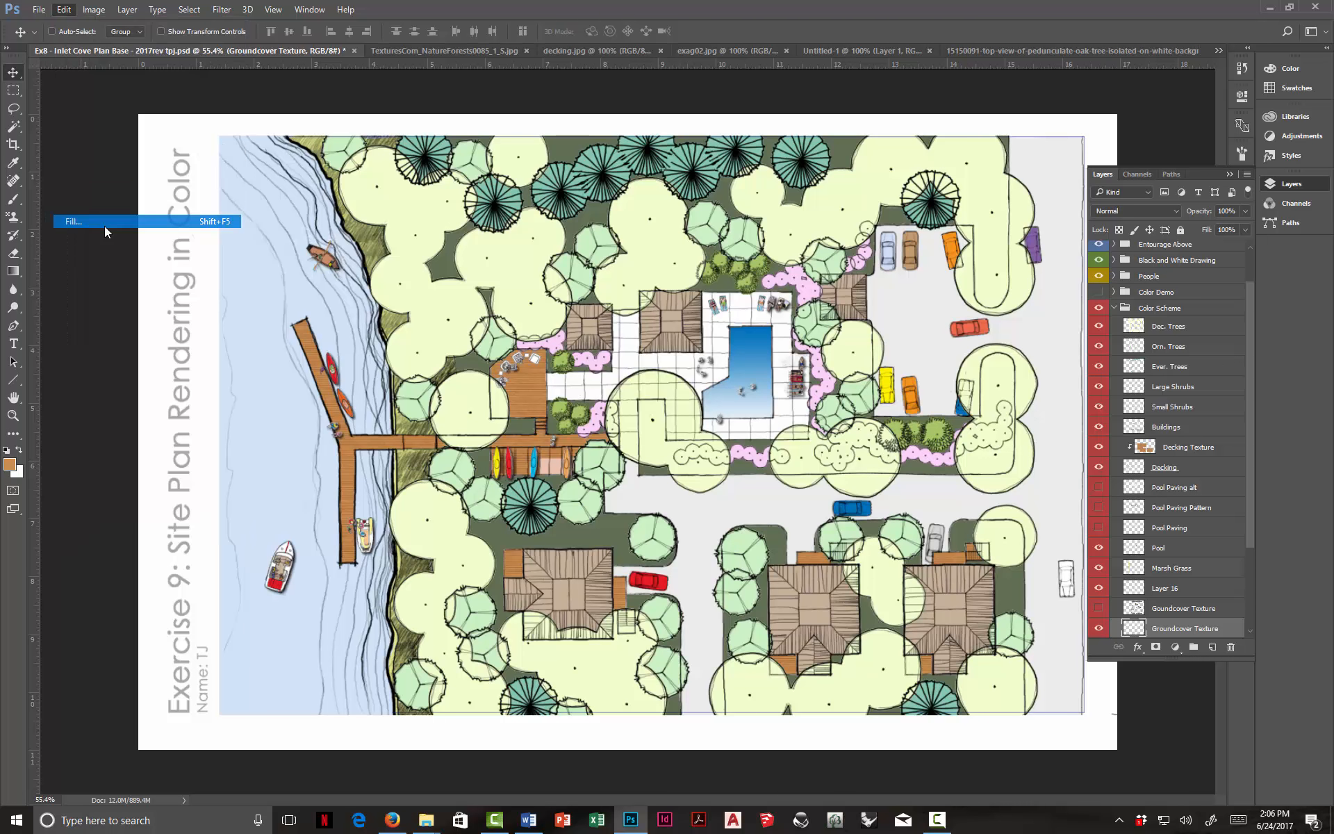
{"action": "left_click", "coordinate": [652, 278]}
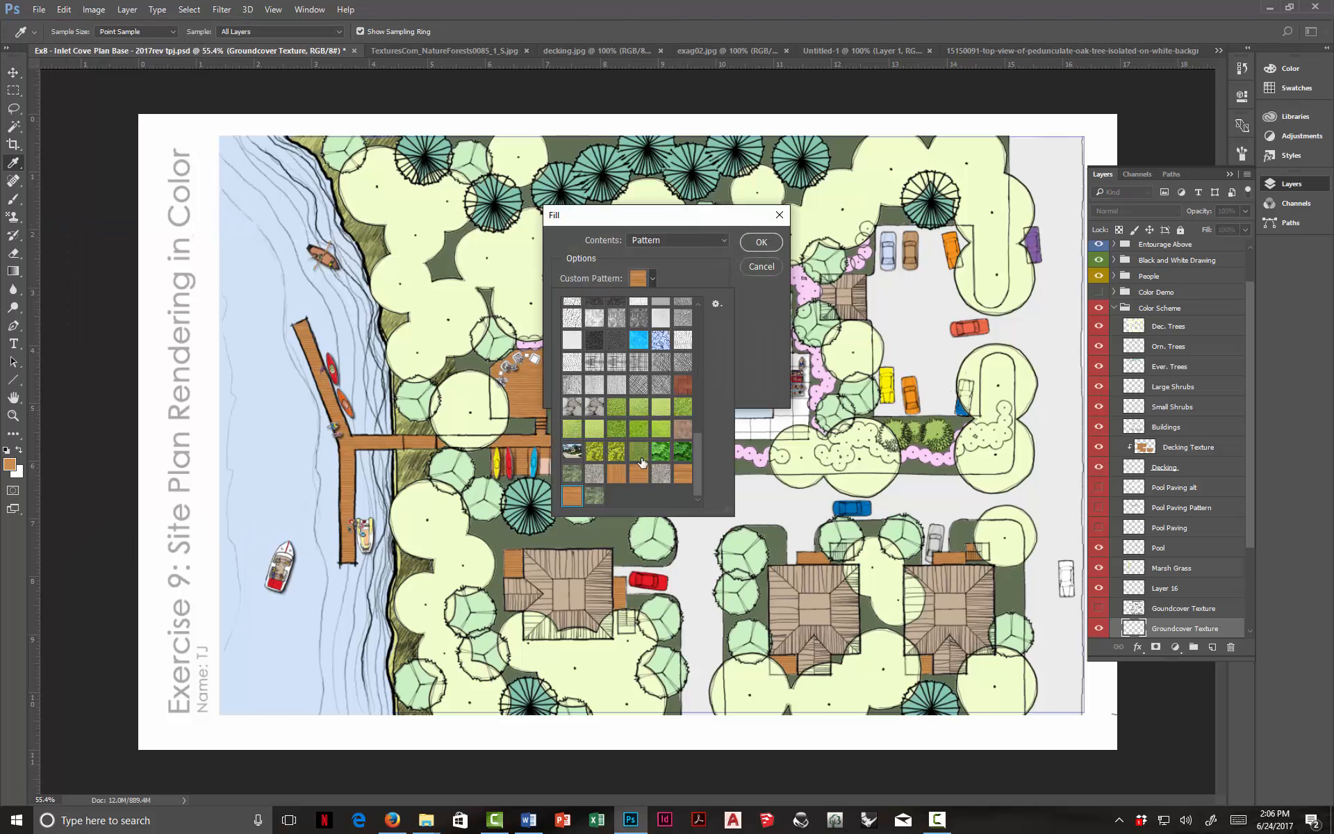
{"action": "left_click", "coordinate": [594, 495]}
{"action": "left_click", "coordinate": [758, 241]}
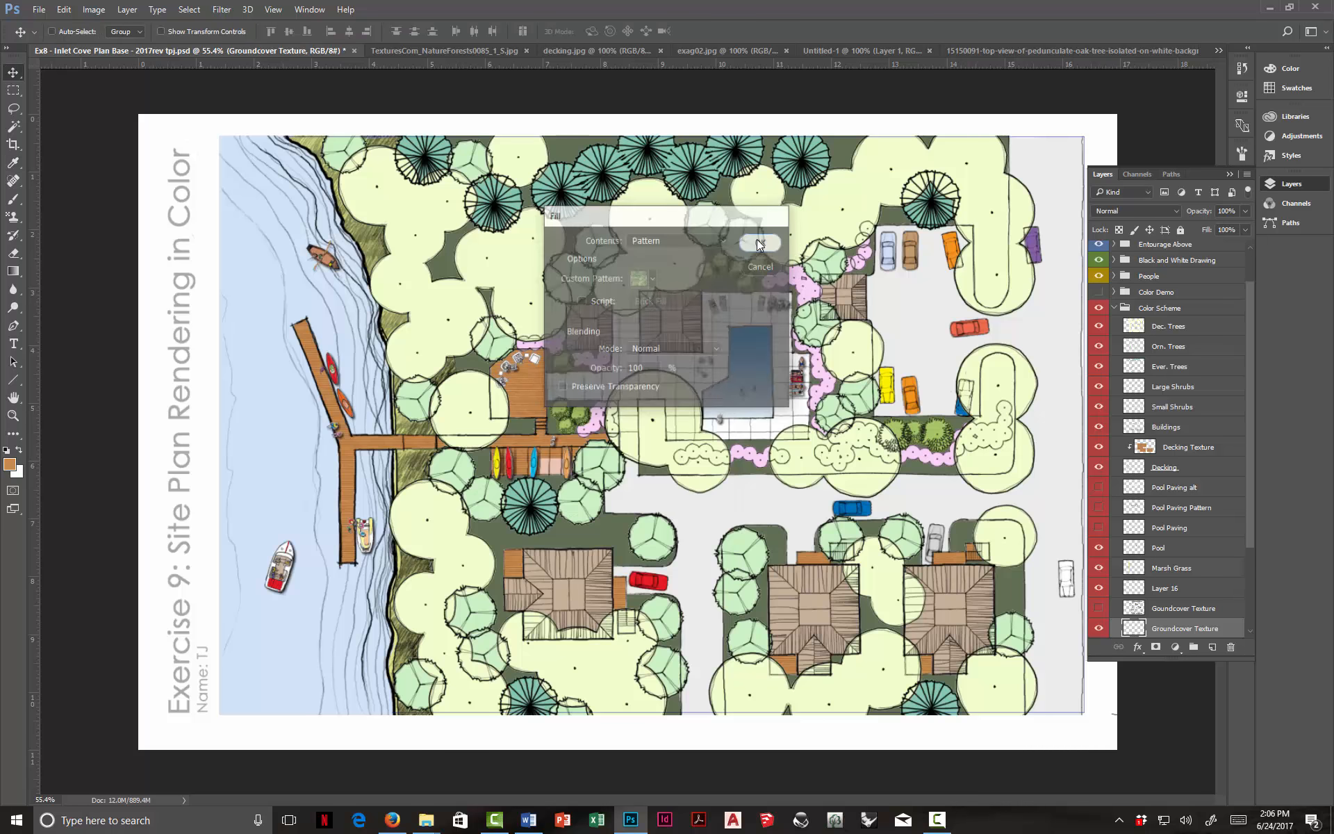
Step: Scale the groundcover texture proportionally to about 43% and place it over the planting areas in the plan's upper-left part
{"action": "scroll", "coordinate": [526, 362], "scroll_direction": "down", "scroll_amount": 1}
{"action": "scroll", "coordinate": [526, 363], "scroll_direction": "down", "scroll_amount": 2}
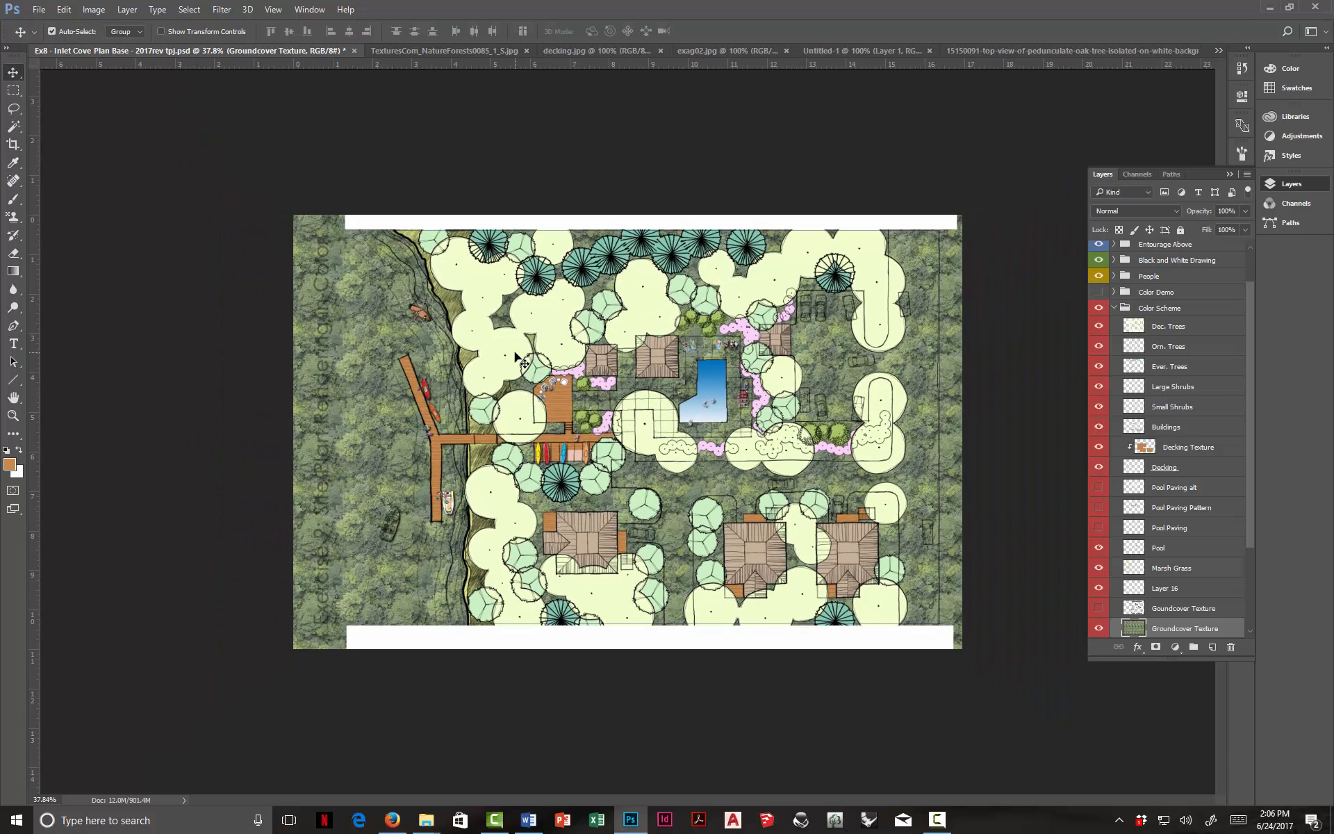
{"action": "key", "text": "ctrl+t"}
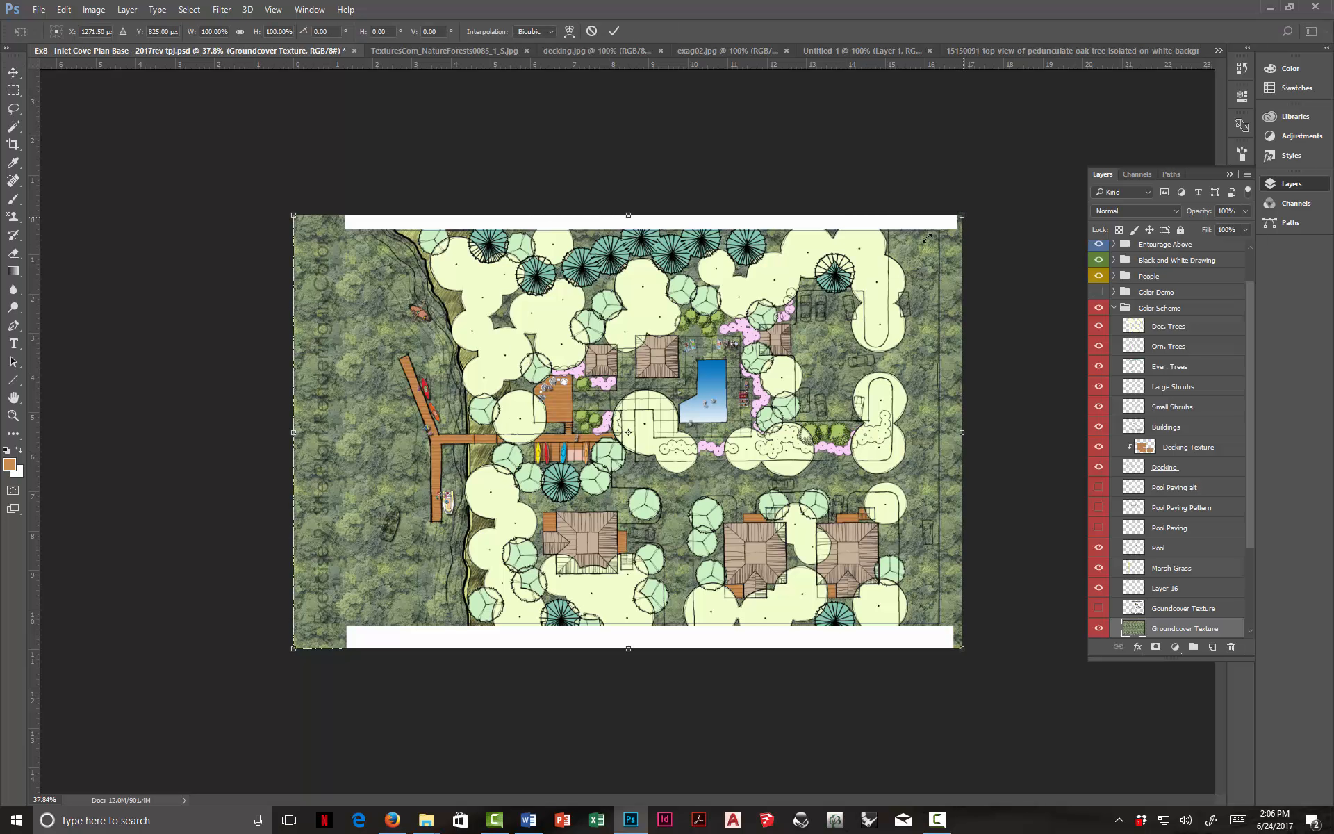
{"action": "left_click_drag", "start_coordinate": [927, 238], "coordinate": [511, 358]}
{"action": "left_click_drag", "start_coordinate": [405, 549], "coordinate": [510, 281]}
{"action": "scroll", "coordinate": [508, 282], "scroll_direction": "up", "scroll_amount": 5}
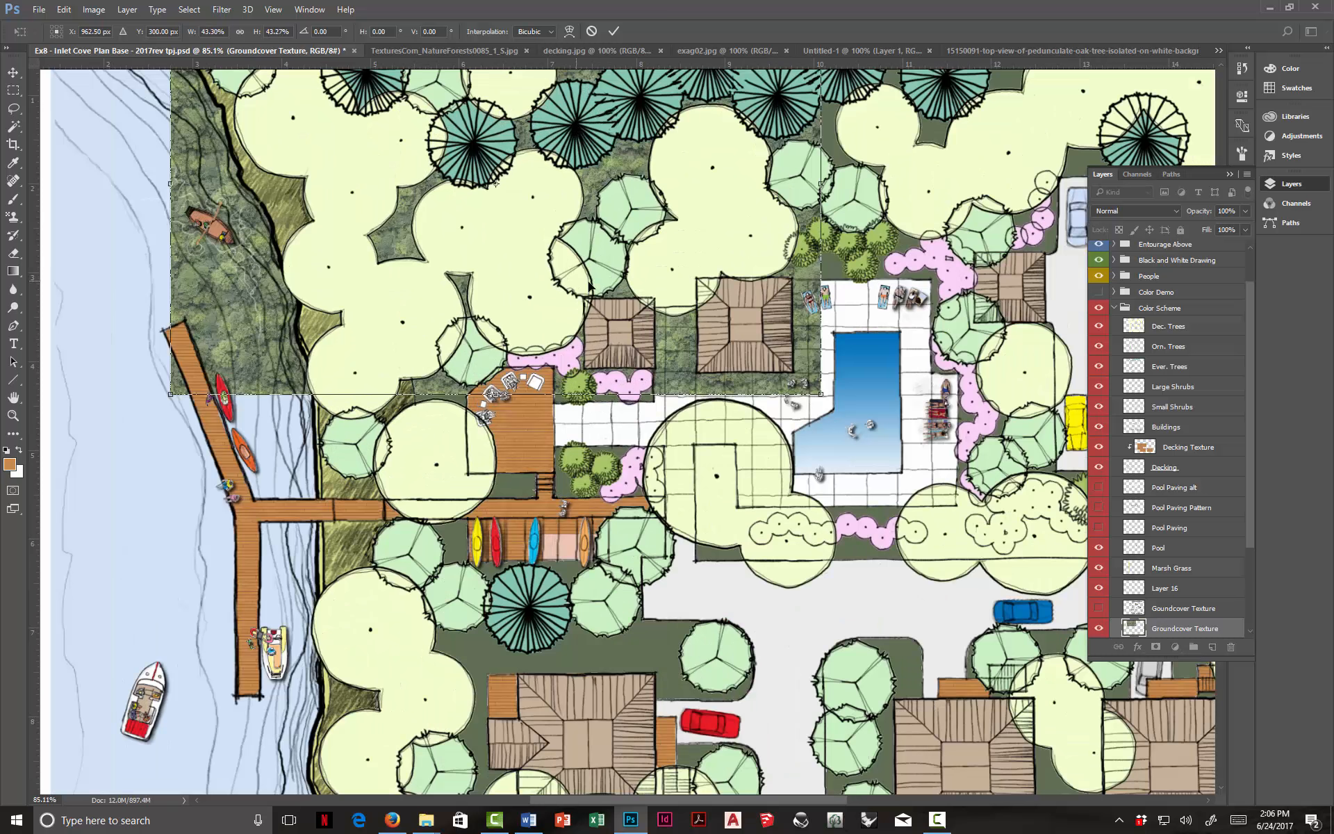
{"action": "left_click_drag", "start_coordinate": [619, 316], "coordinate": [668, 361]}
{"action": "scroll", "coordinate": [594, 404], "scroll_direction": "down", "scroll_amount": 1}
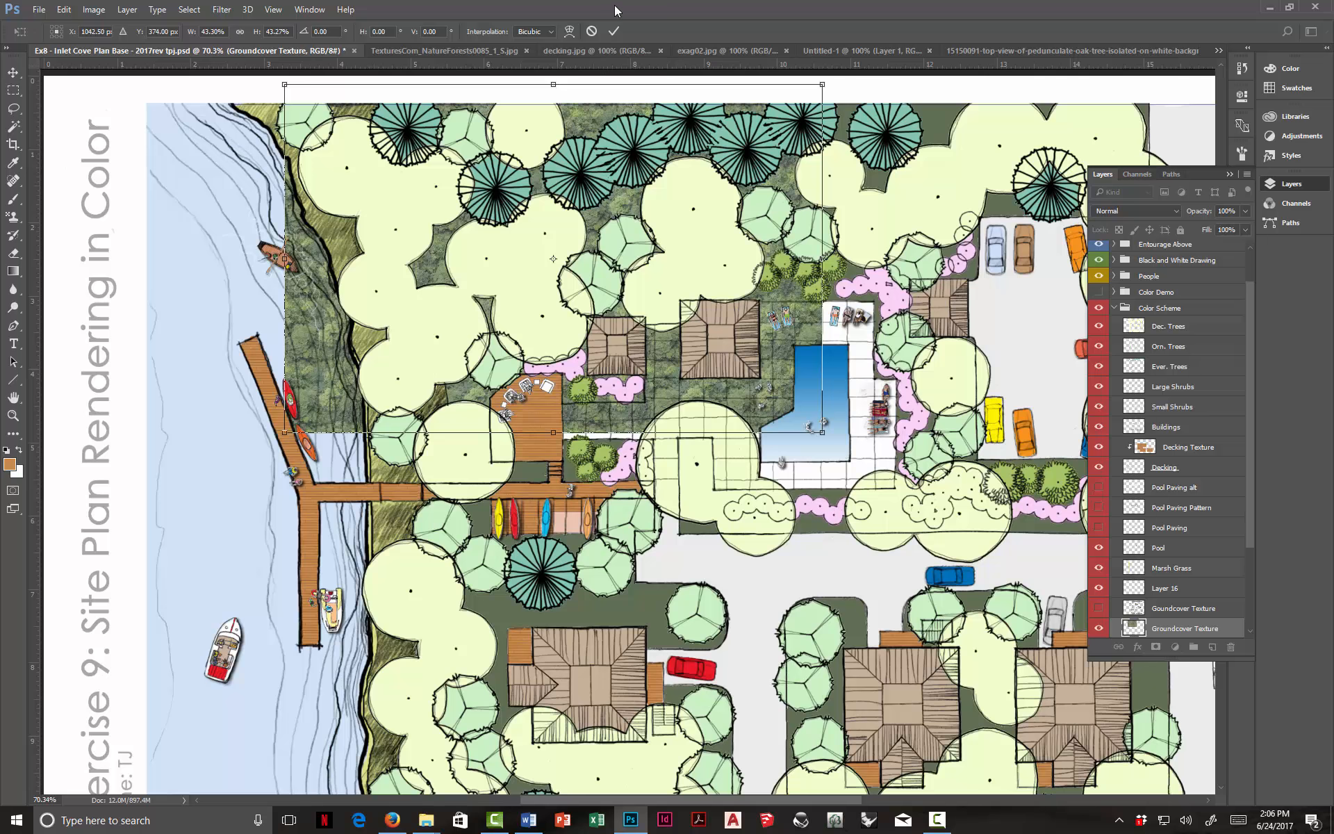
{"action": "left_click", "coordinate": [612, 30]}
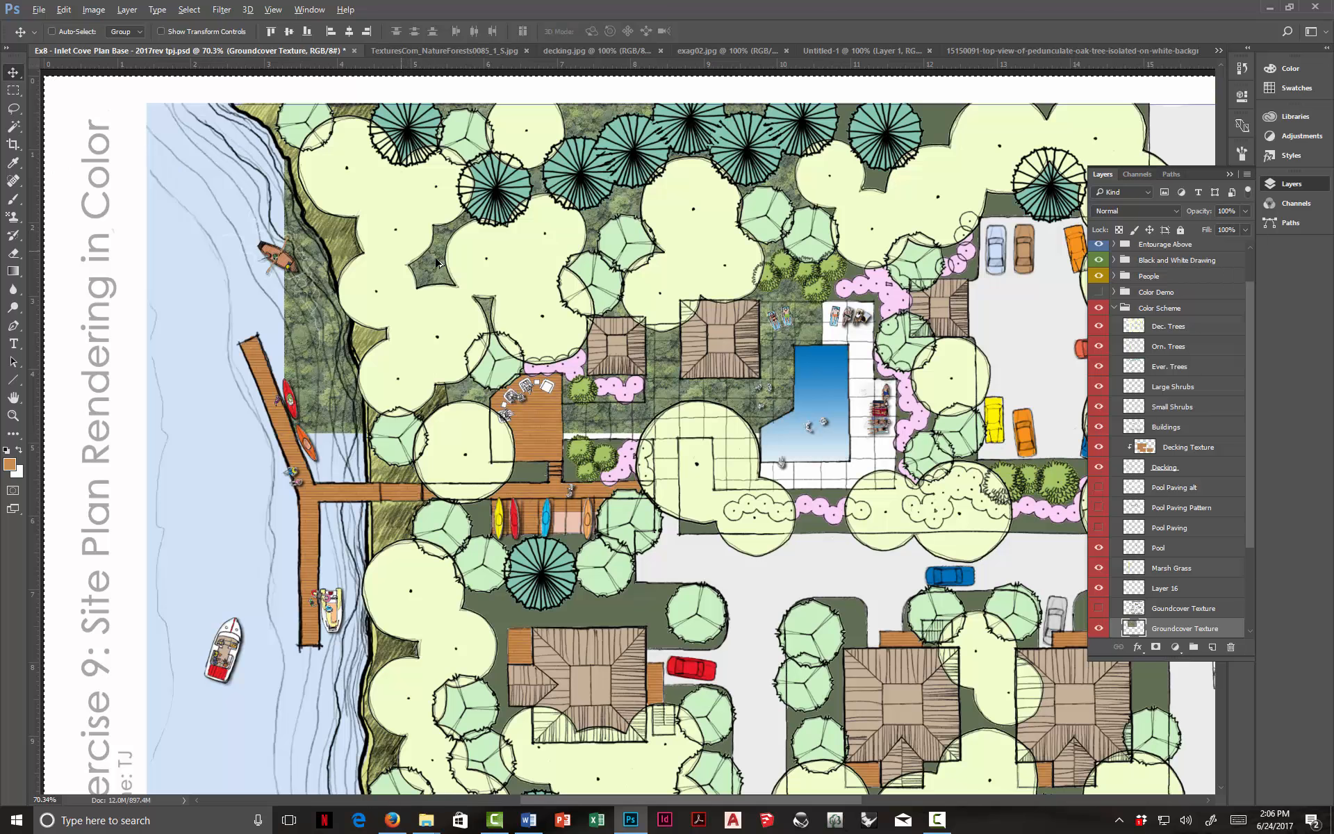
Step: Duplicate the scaled texture patch across the plan within the same layer to cover the groundcover areas, and clear the selection
{"action": "left_click_drag", "start_coordinate": [549, 310], "coordinate": [897, 696]}
{"action": "scroll", "coordinate": [520, 454], "scroll_direction": "down", "scroll_amount": 1}
{"action": "scroll", "coordinate": [519, 454], "scroll_direction": "down", "scroll_amount": 2}
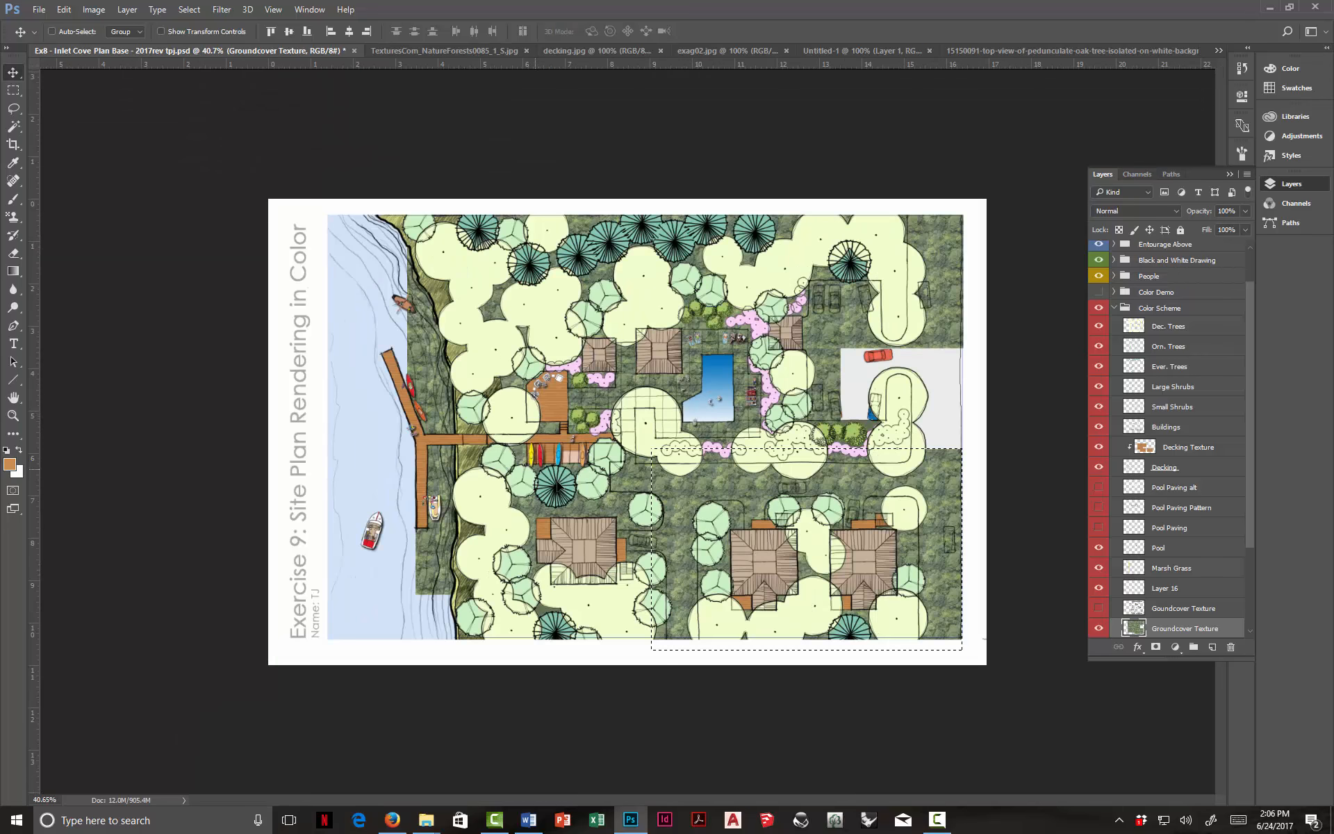
{"action": "left_click_drag", "start_coordinate": [823, 523], "coordinate": [471, 236]}
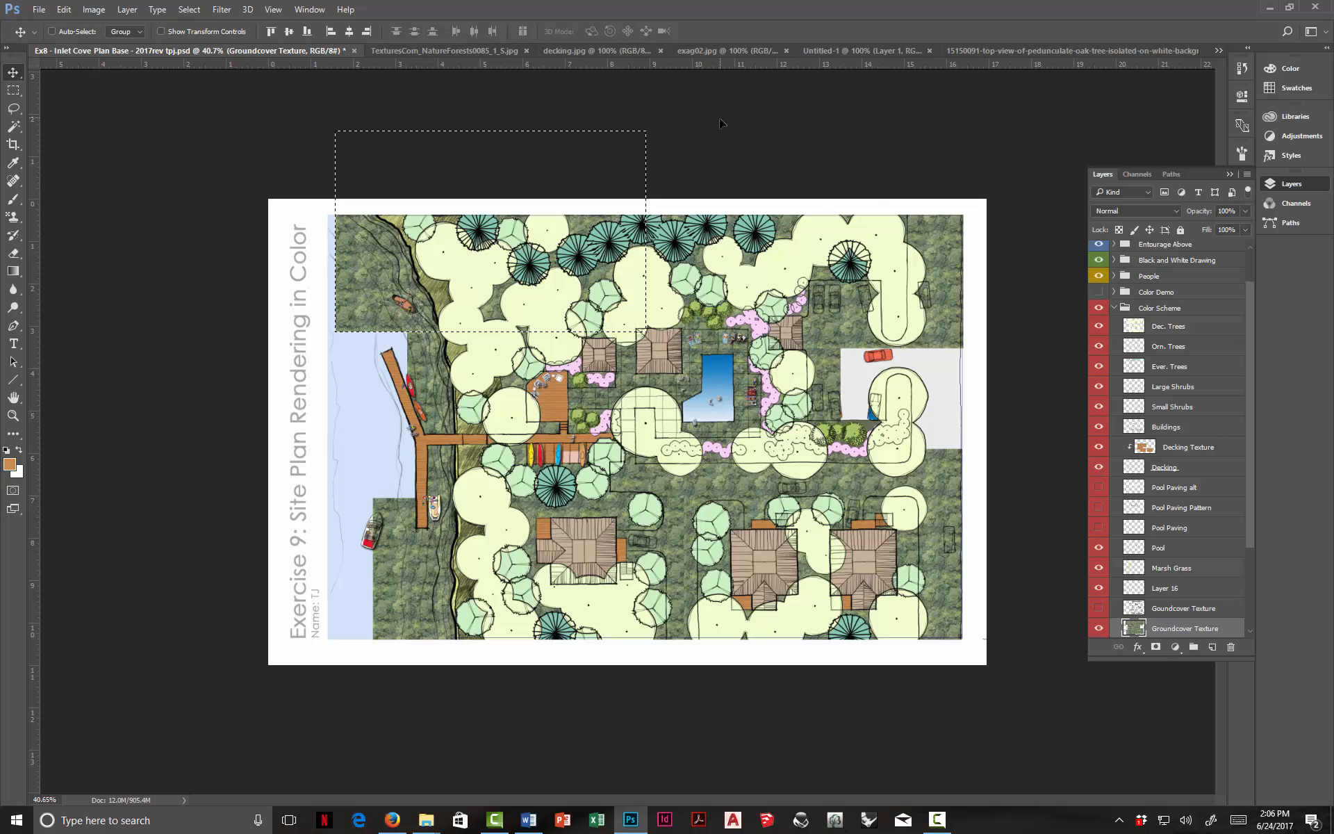
{"action": "key", "text": "ctrl+d"}
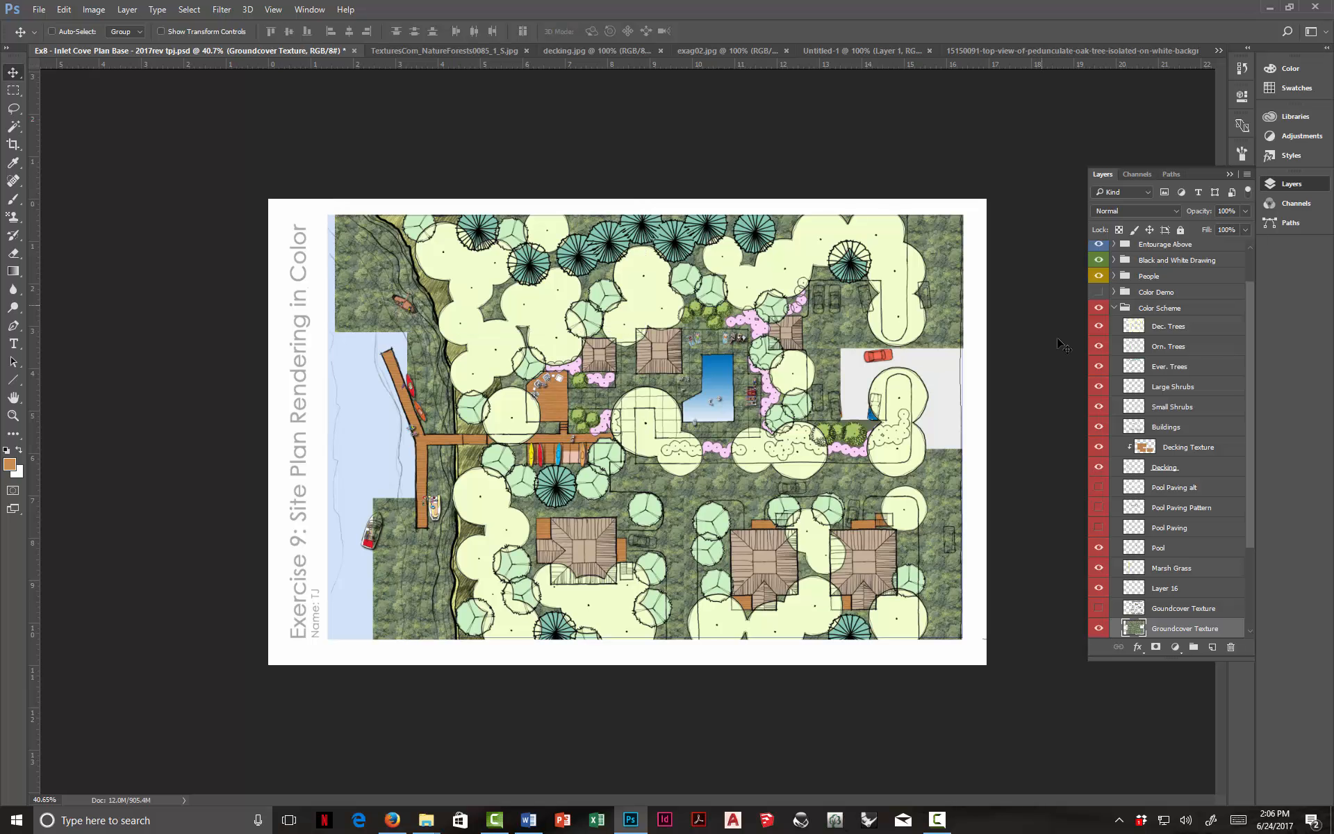
Step: Clip the Groundcover Texture layer to the Goundcover layer with a clipping mask and inspect the textured planting areas across the plan
{"action": "scroll", "coordinate": [1169, 477], "scroll_direction": "down", "scroll_amount": 3}
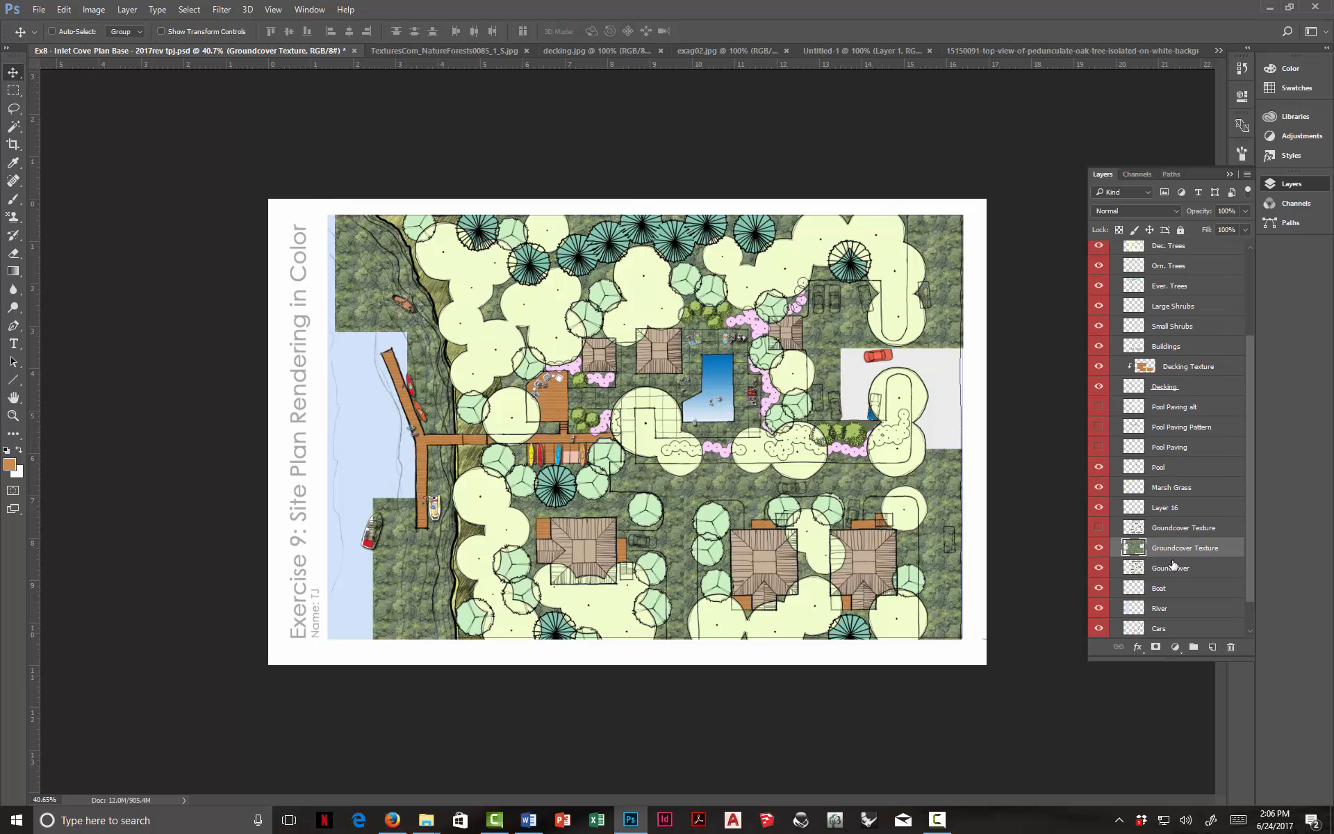
{"action": "left_click_drag", "start_coordinate": [1174, 564], "coordinate": [1170, 551]}
{"action": "left_click", "coordinate": [1169, 551], "text": "alt"}
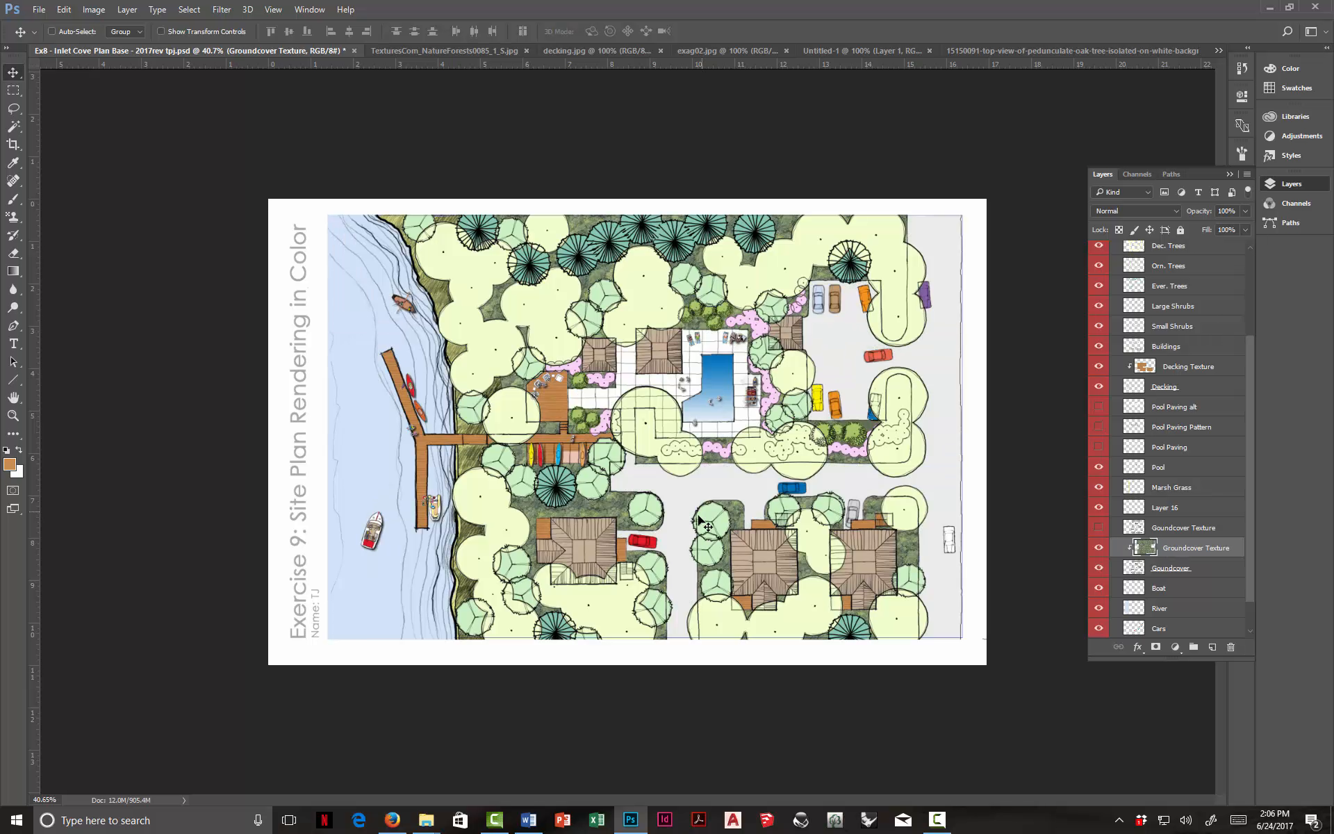
{"action": "scroll", "coordinate": [597, 487], "scroll_direction": "up", "scroll_amount": 6}
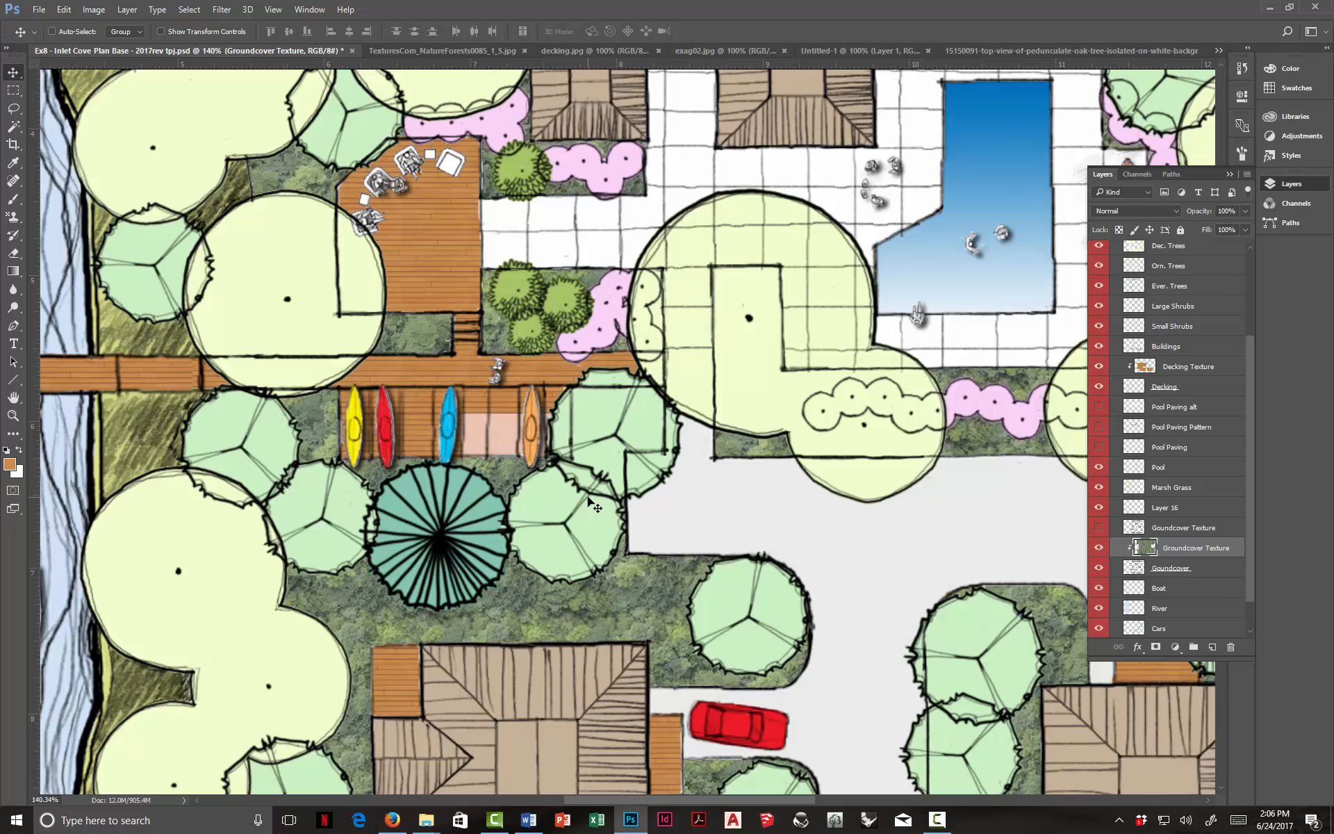
{"action": "scroll", "coordinate": [589, 499], "scroll_direction": "down", "scroll_amount": 5}
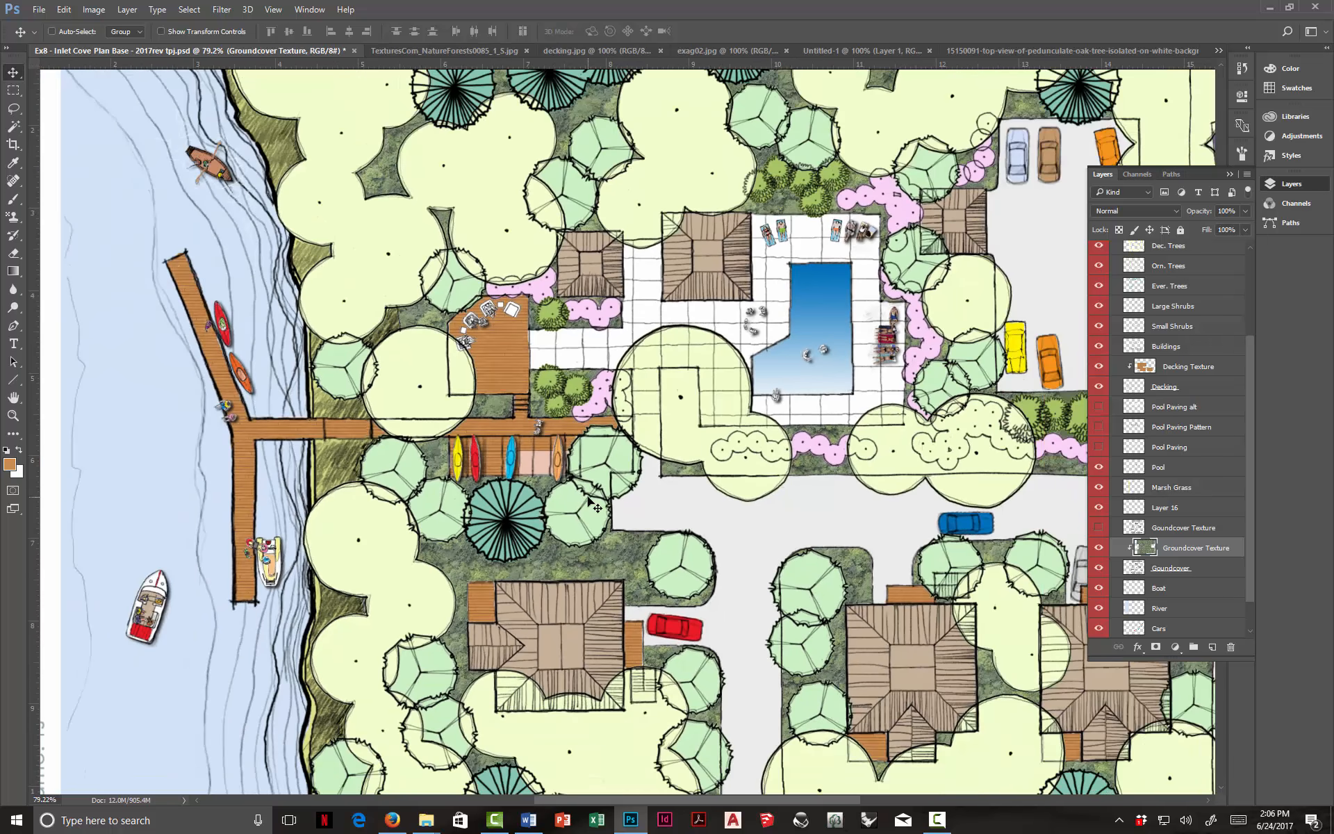
{"action": "scroll", "coordinate": [300, 449], "scroll_direction": "up", "scroll_amount": 5}
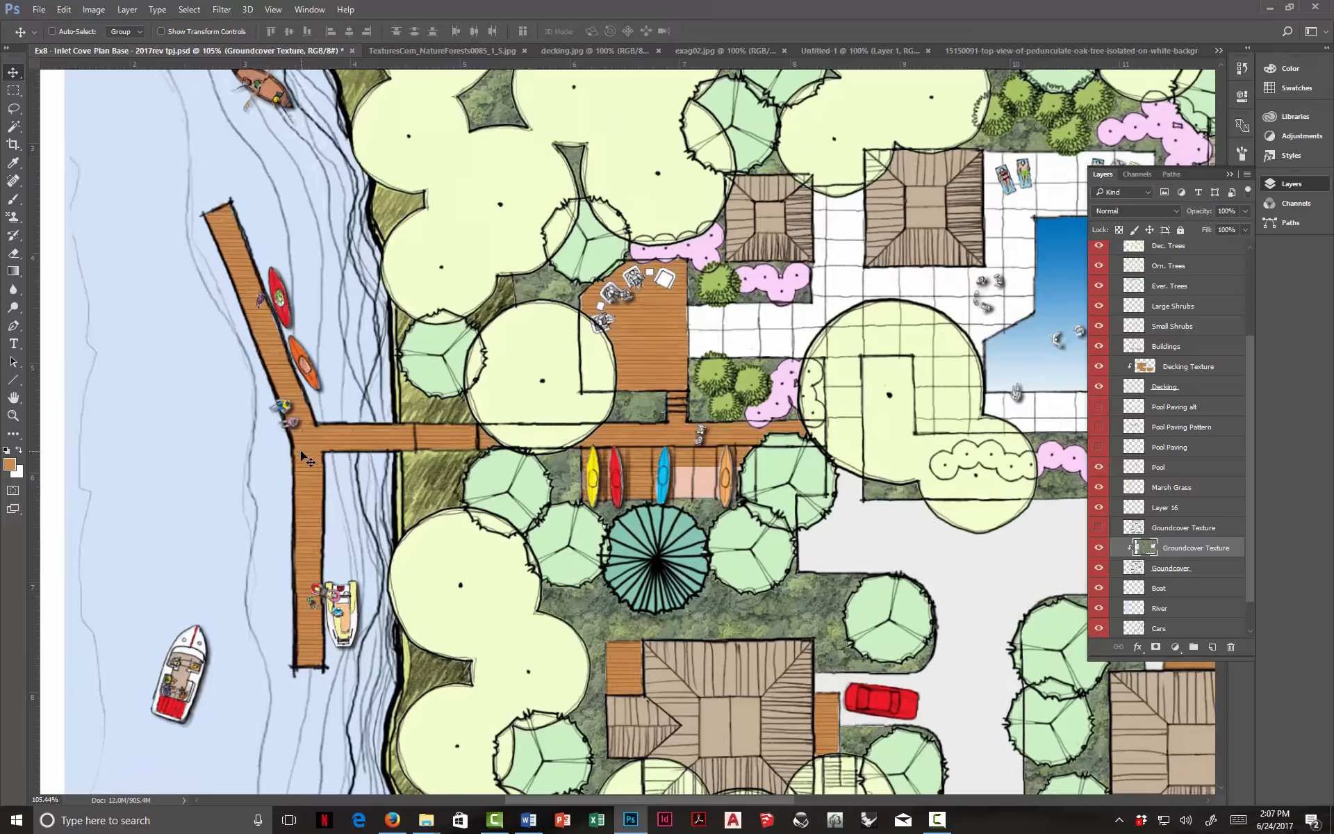
{"action": "scroll", "coordinate": [301, 449], "scroll_direction": "down", "scroll_amount": 5}
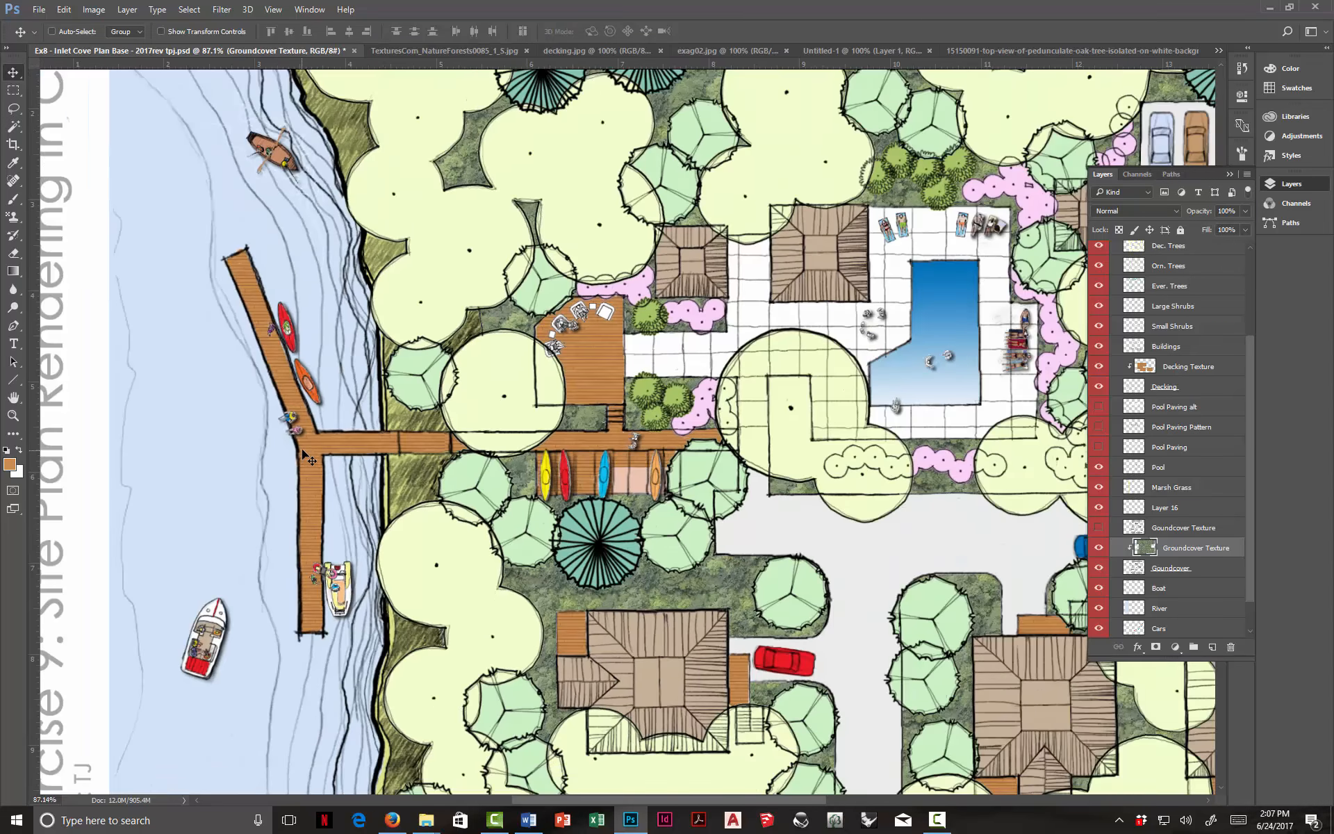
{"action": "scroll", "coordinate": [301, 452], "scroll_direction": "down", "scroll_amount": 2}
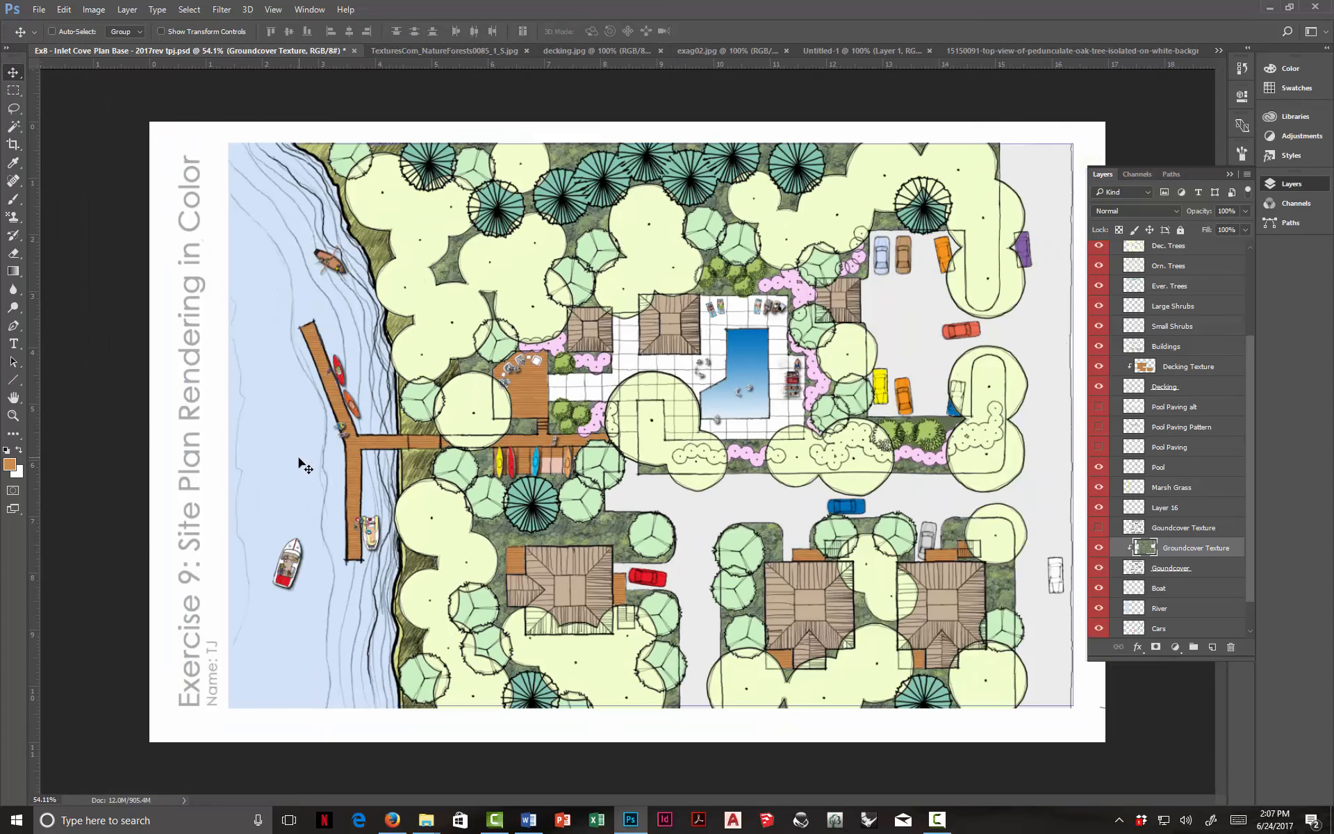
{"action": "scroll", "coordinate": [505, 503], "scroll_direction": "up", "scroll_amount": 2}
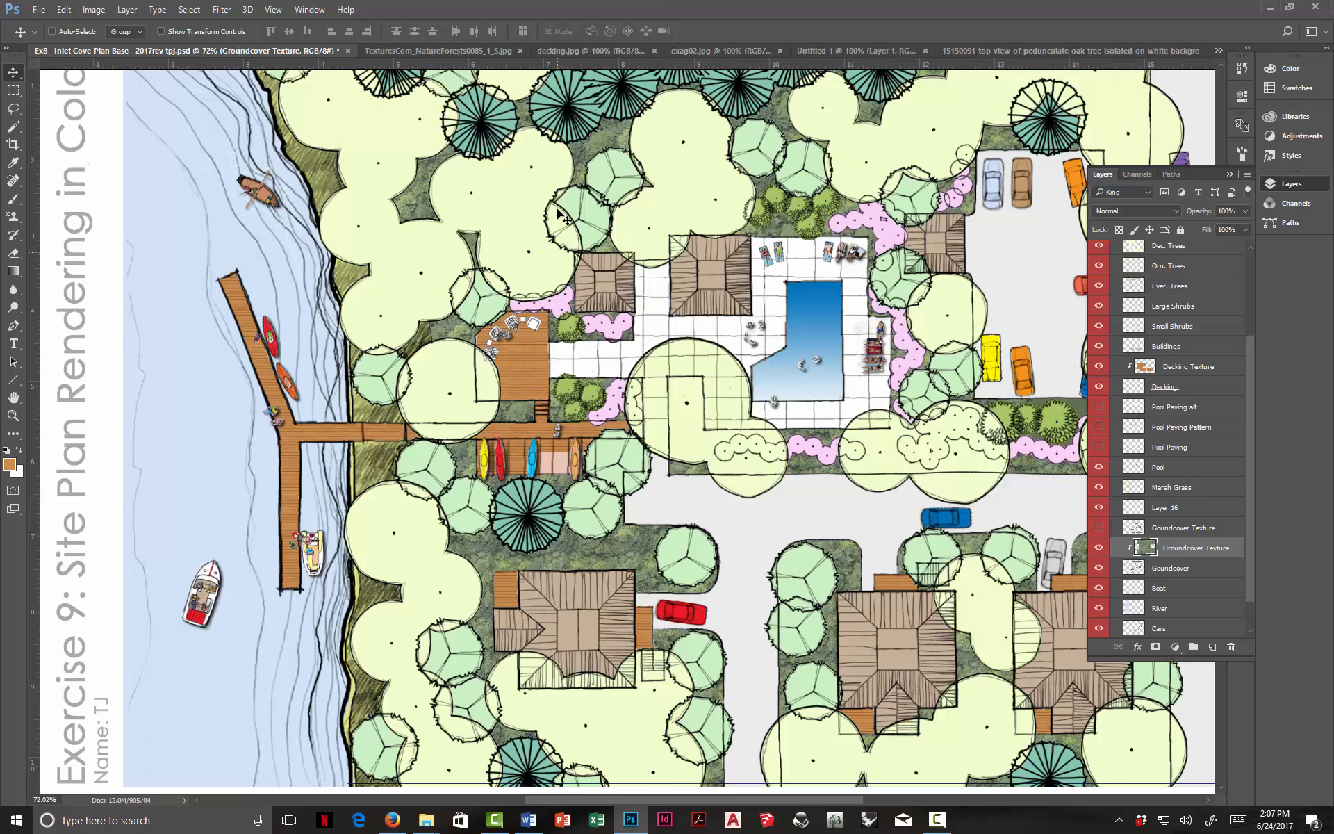
Step: Apply the Palette Knife filter to Groundcover Texture with stroke size 2, stroke detail 2 and softness 2, and inspect the planting near the decking
{"action": "left_click", "coordinate": [220, 10]}
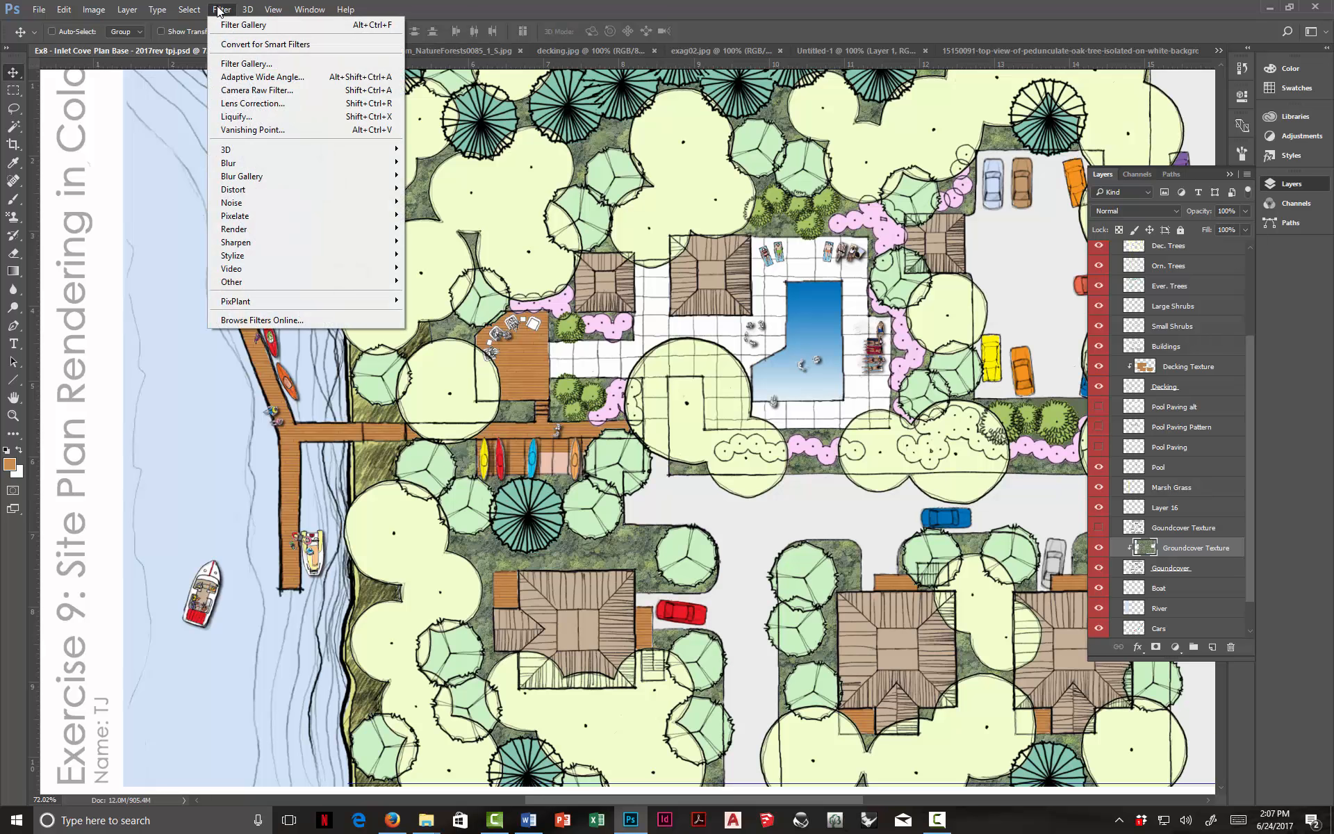
{"action": "left_click", "coordinate": [247, 64]}
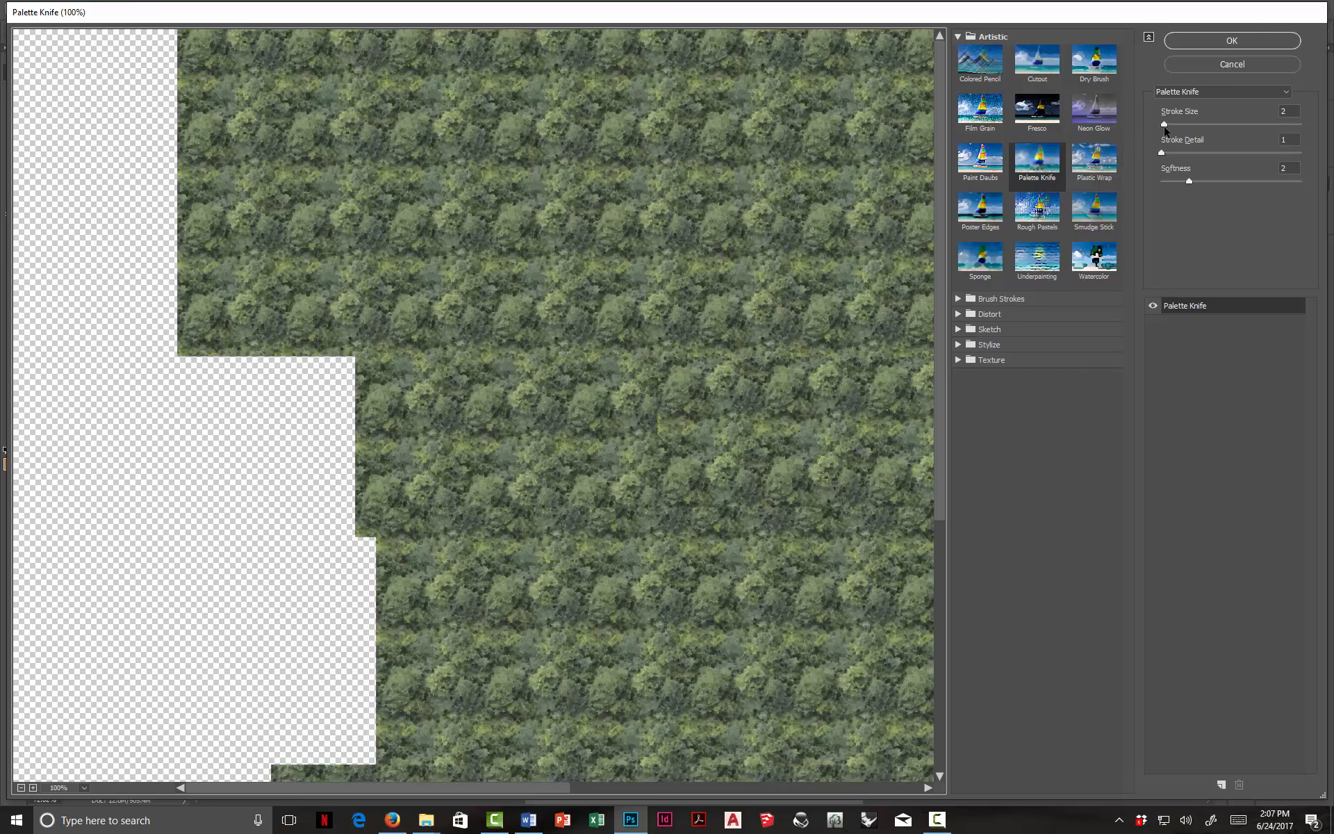
{"action": "mouse_move", "coordinate": [1169, 123]}
{"action": "left_mouse_down"}
{"action": "mouse_move", "coordinate": [1195, 125]}
{"action": "mouse_move", "coordinate": [1138, 130]}
{"action": "left_mouse_up"}
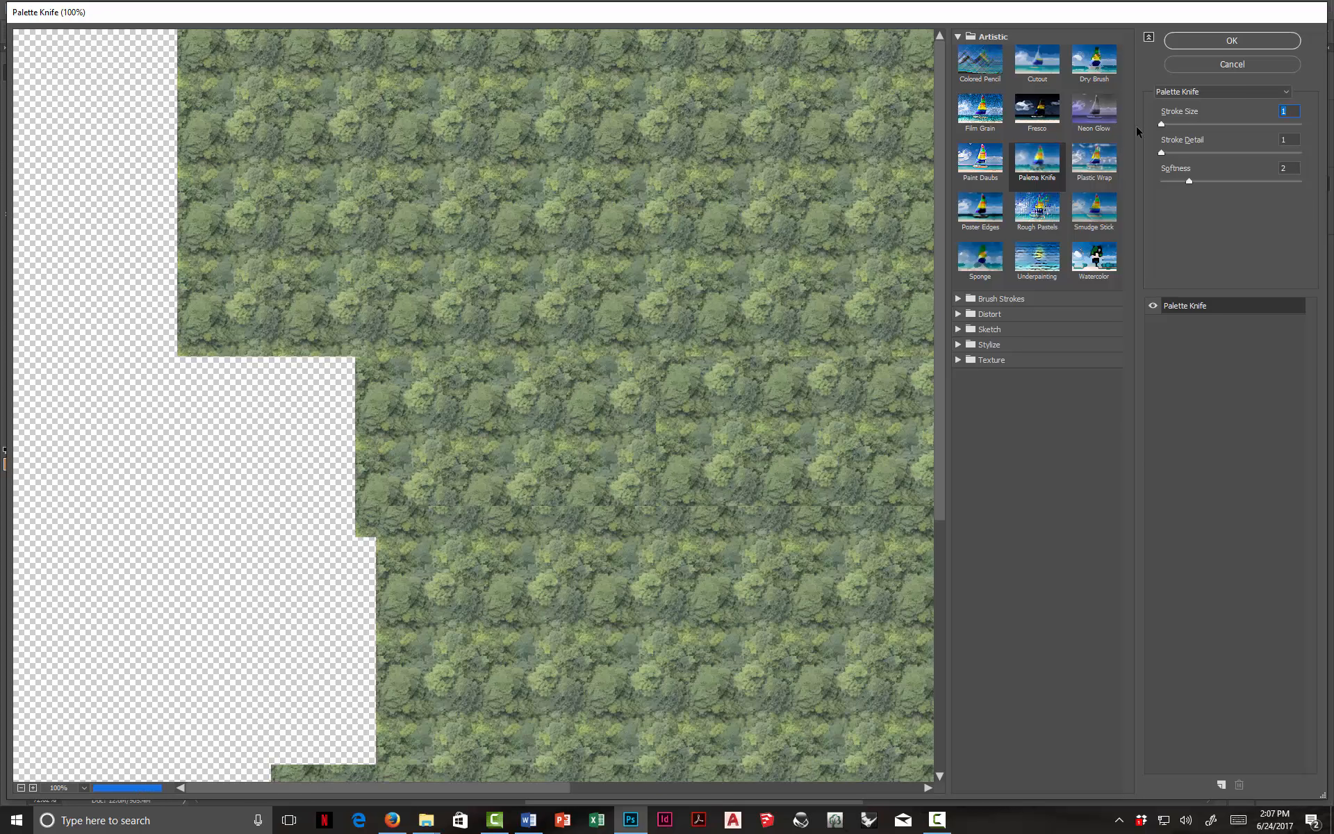
{"action": "left_click_drag", "start_coordinate": [1162, 121], "coordinate": [1165, 121]}
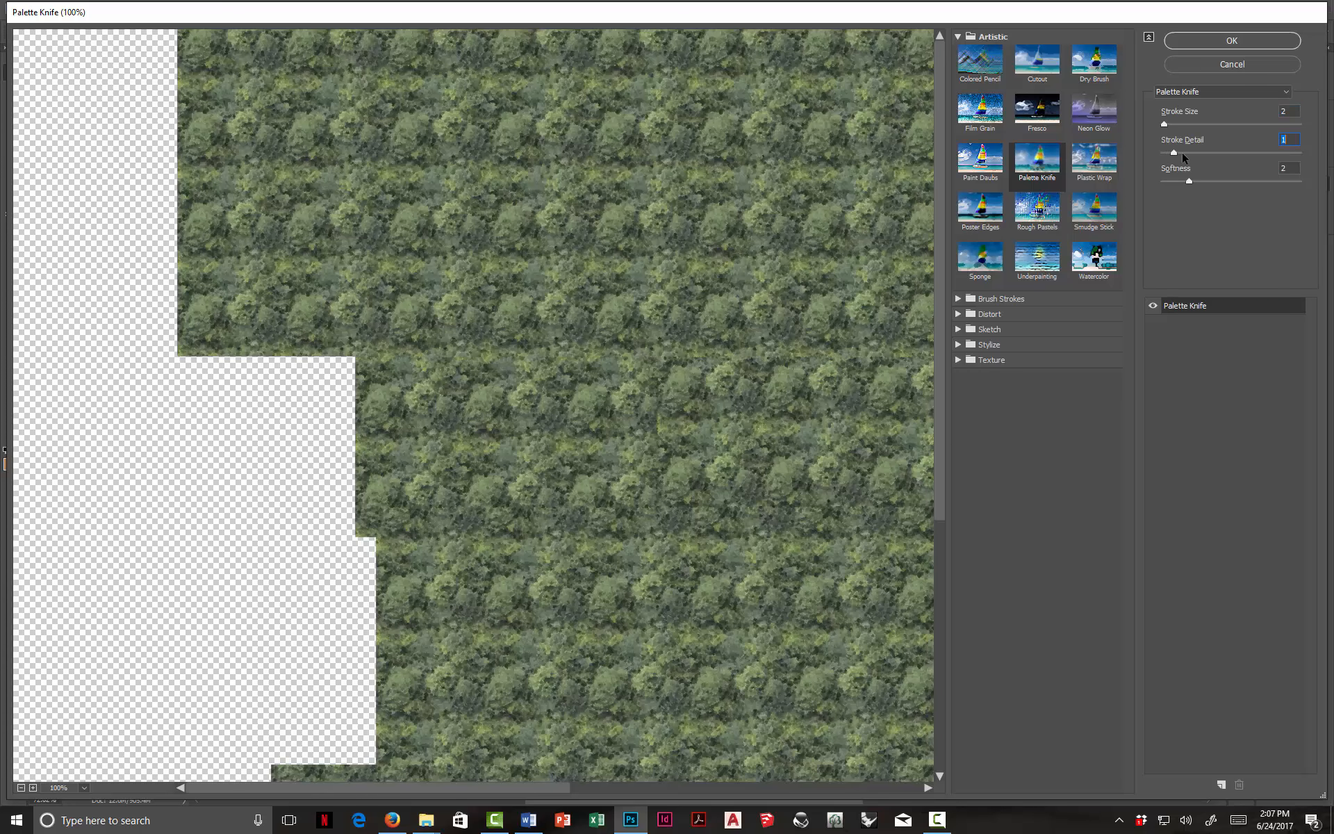
{"action": "left_click_drag", "start_coordinate": [1181, 153], "coordinate": [1223, 157]}
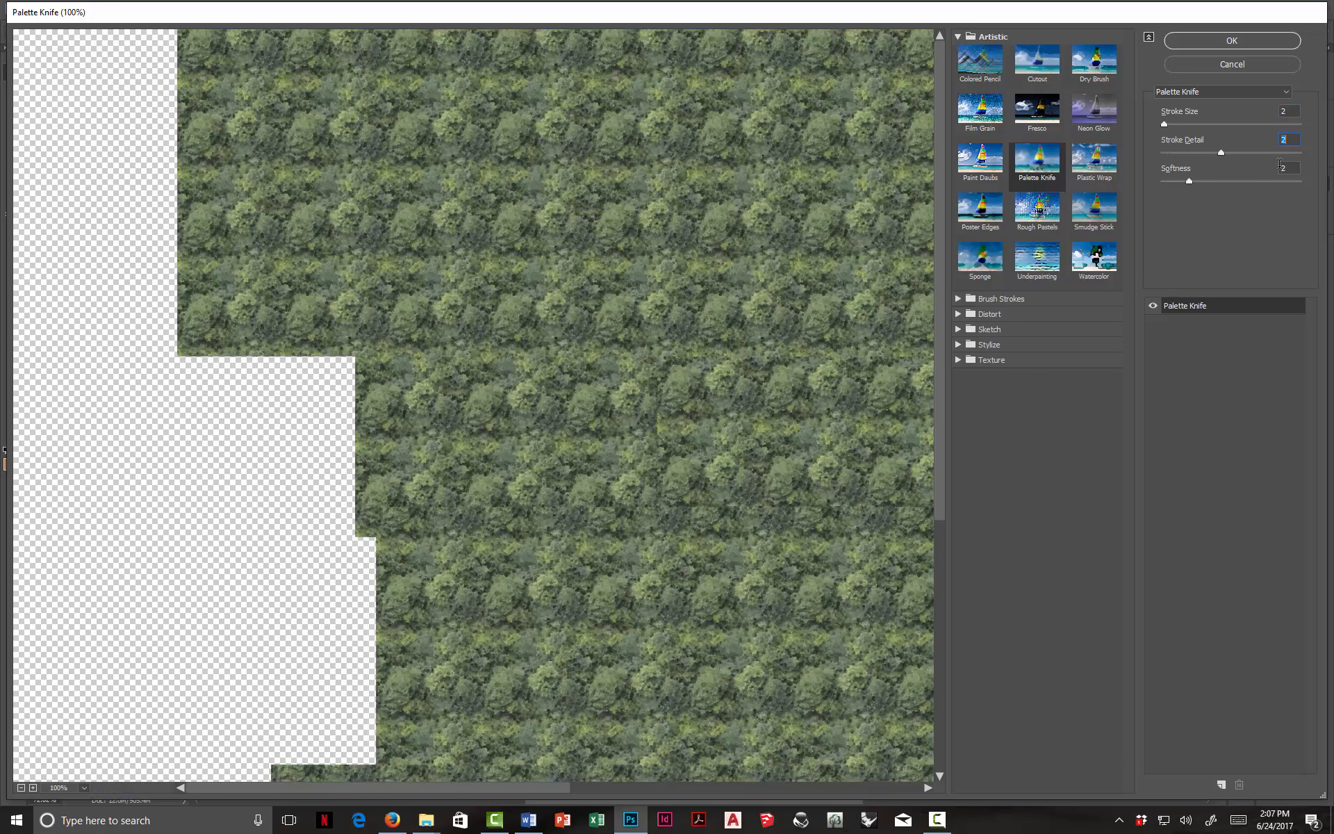
{"action": "left_click", "coordinate": [1247, 46]}
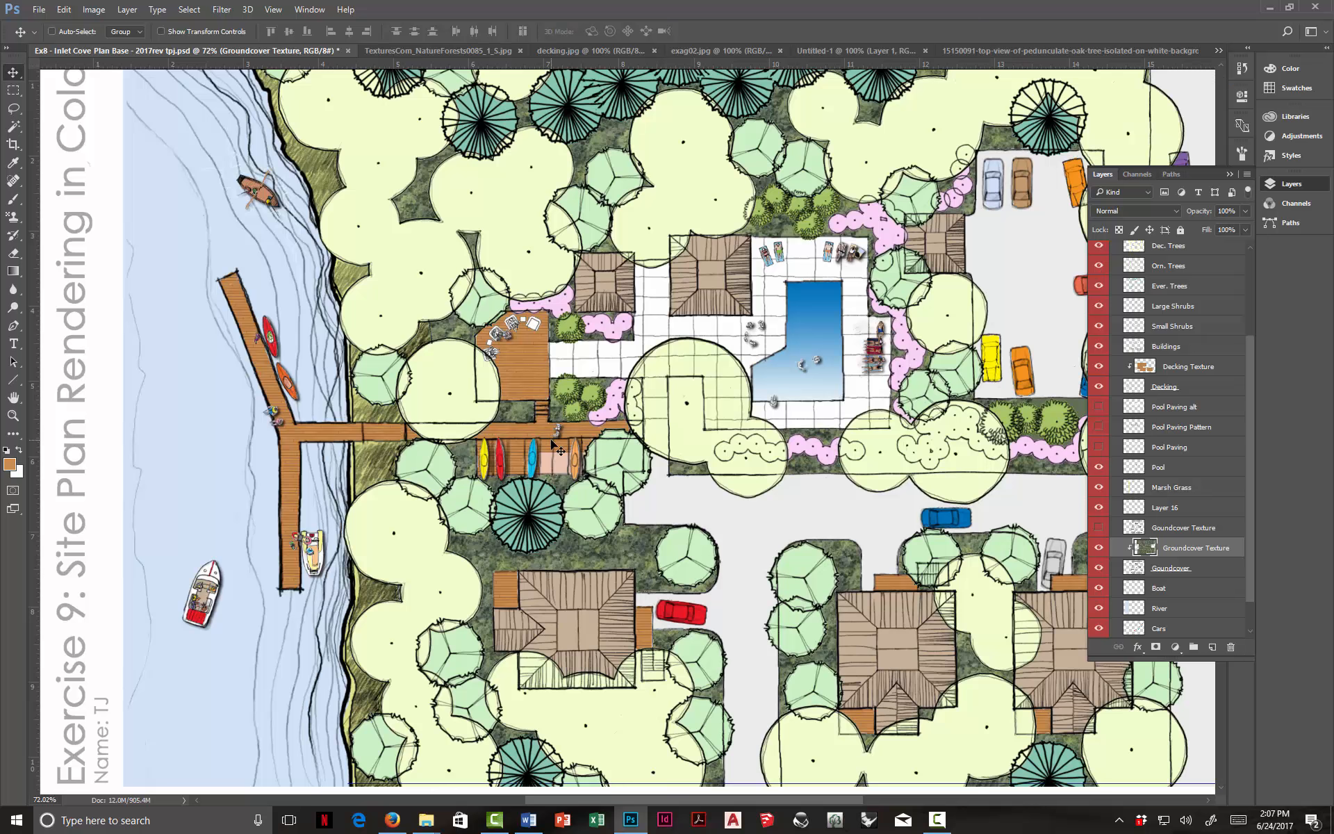
{"action": "scroll", "coordinate": [555, 448], "scroll_direction": "up", "scroll_amount": 5}
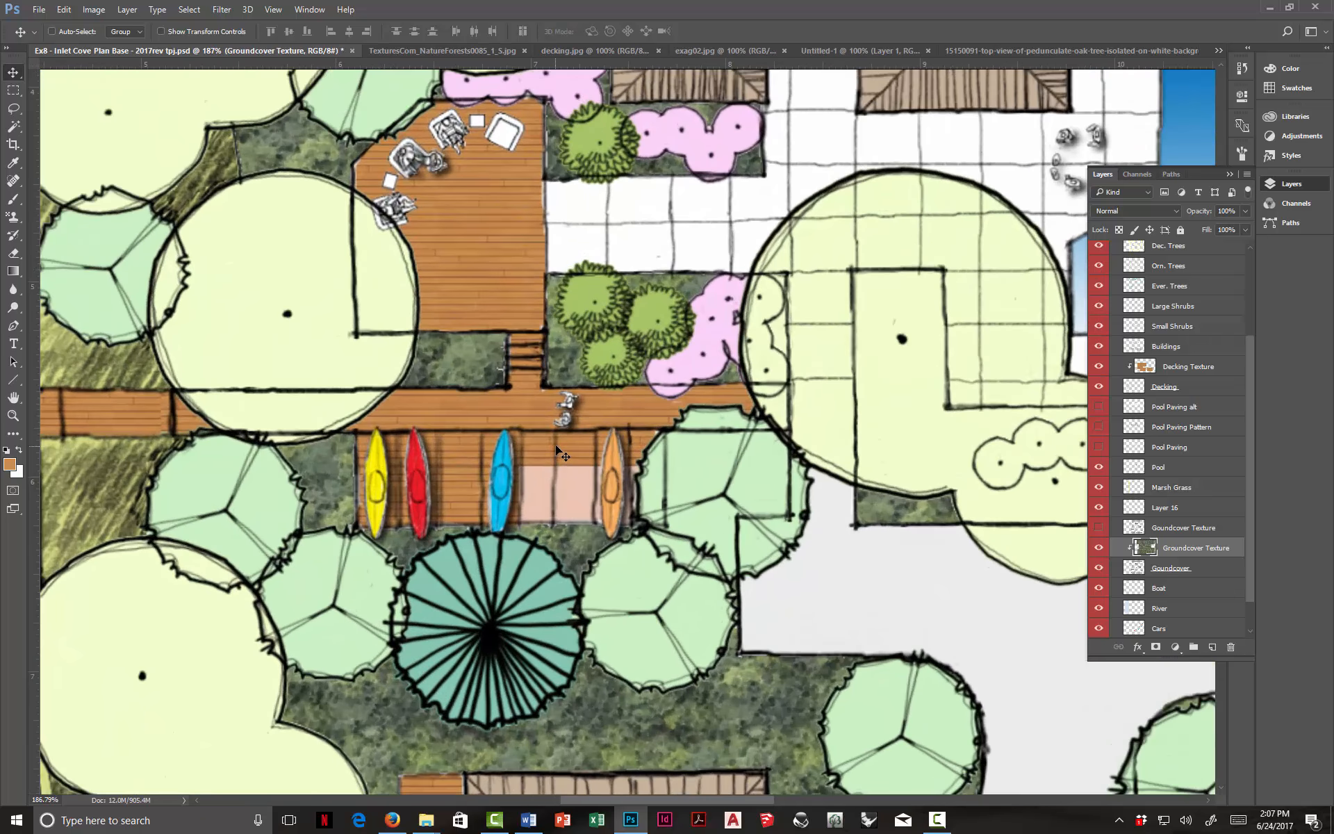
Step: Define a rectangular area around the evergreen tree below the kayaks as a pattern named Groundcover
{"action": "scroll", "coordinate": [556, 448], "scroll_direction": "down", "scroll_amount": 2}
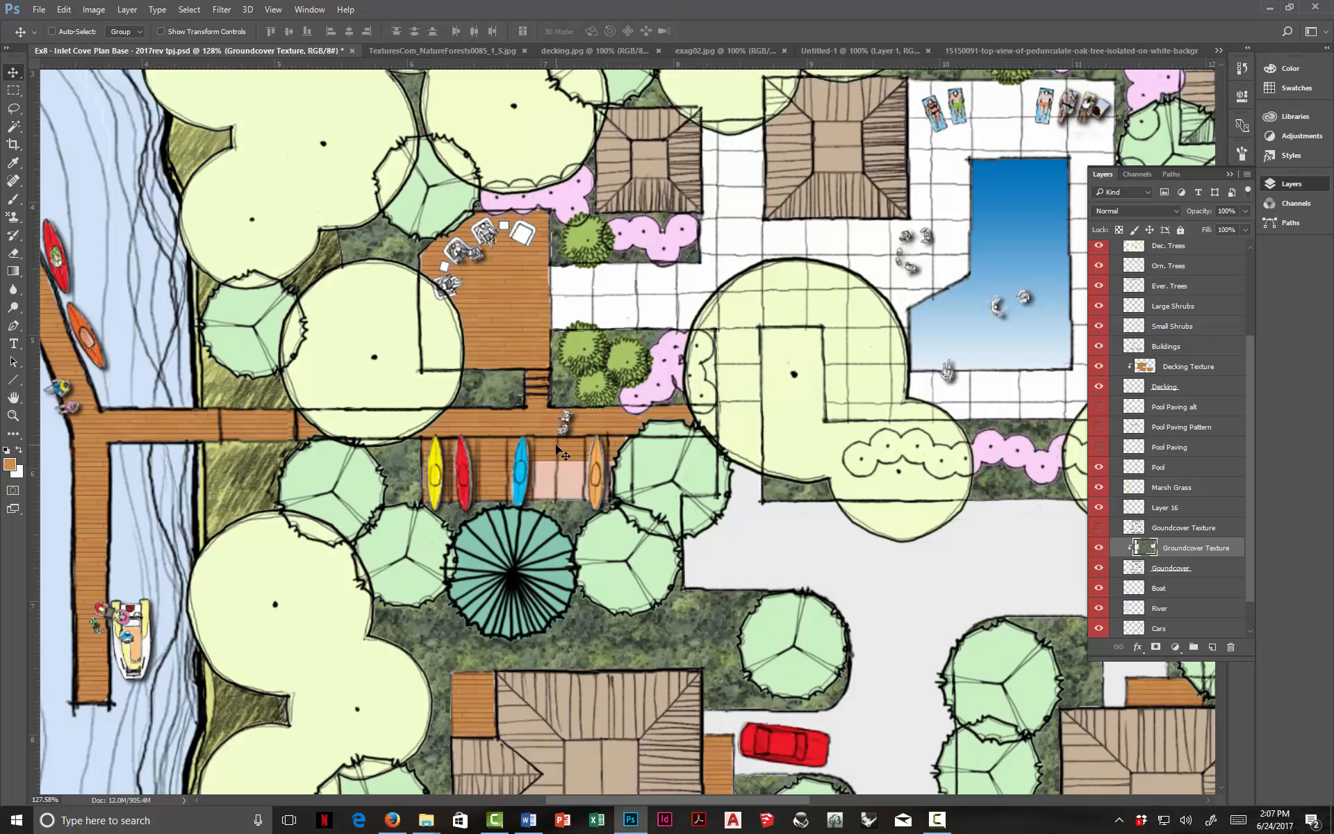
{"action": "scroll", "coordinate": [556, 446], "scroll_direction": "down", "scroll_amount": 3}
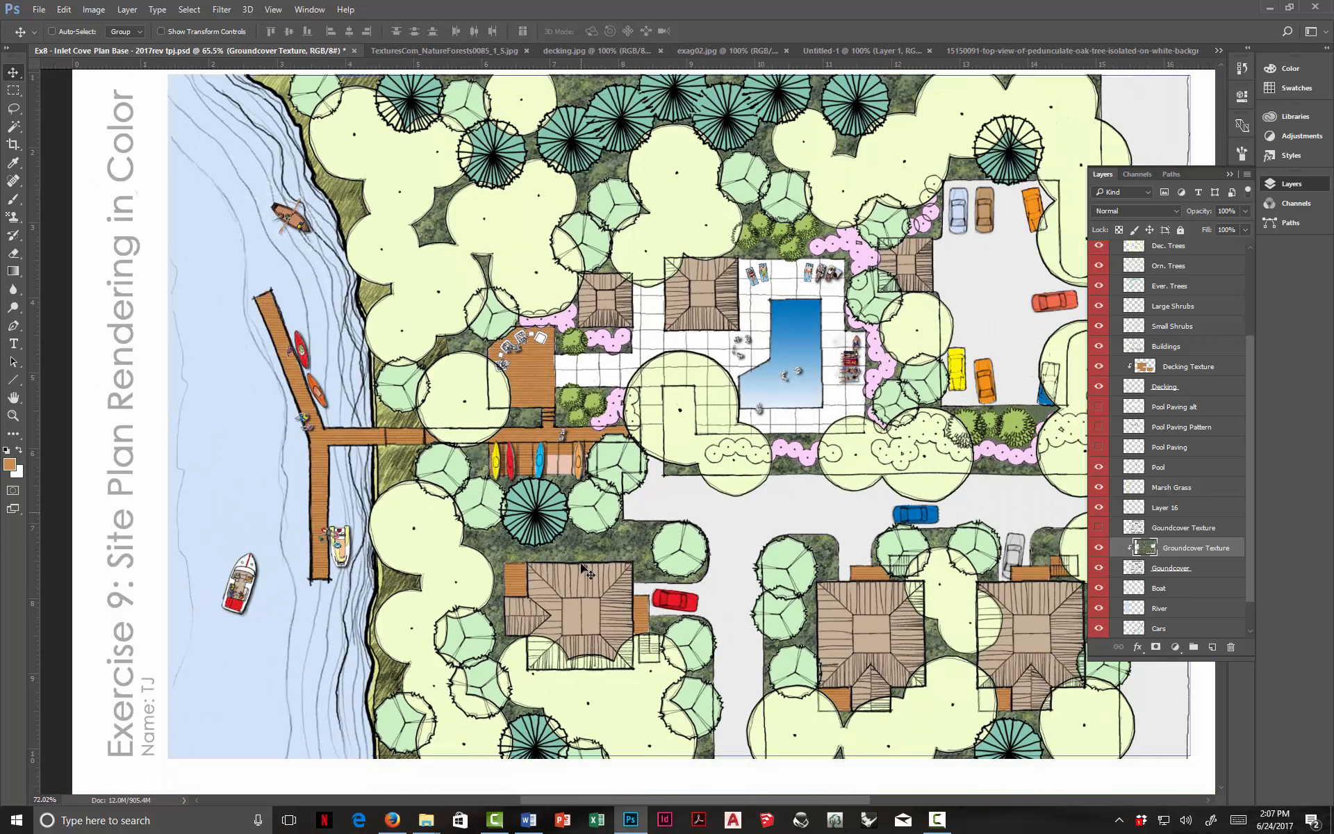
{"action": "scroll", "coordinate": [580, 546], "scroll_direction": "up", "scroll_amount": 4}
{"action": "scroll", "coordinate": [584, 547], "scroll_direction": "down", "scroll_amount": 3}
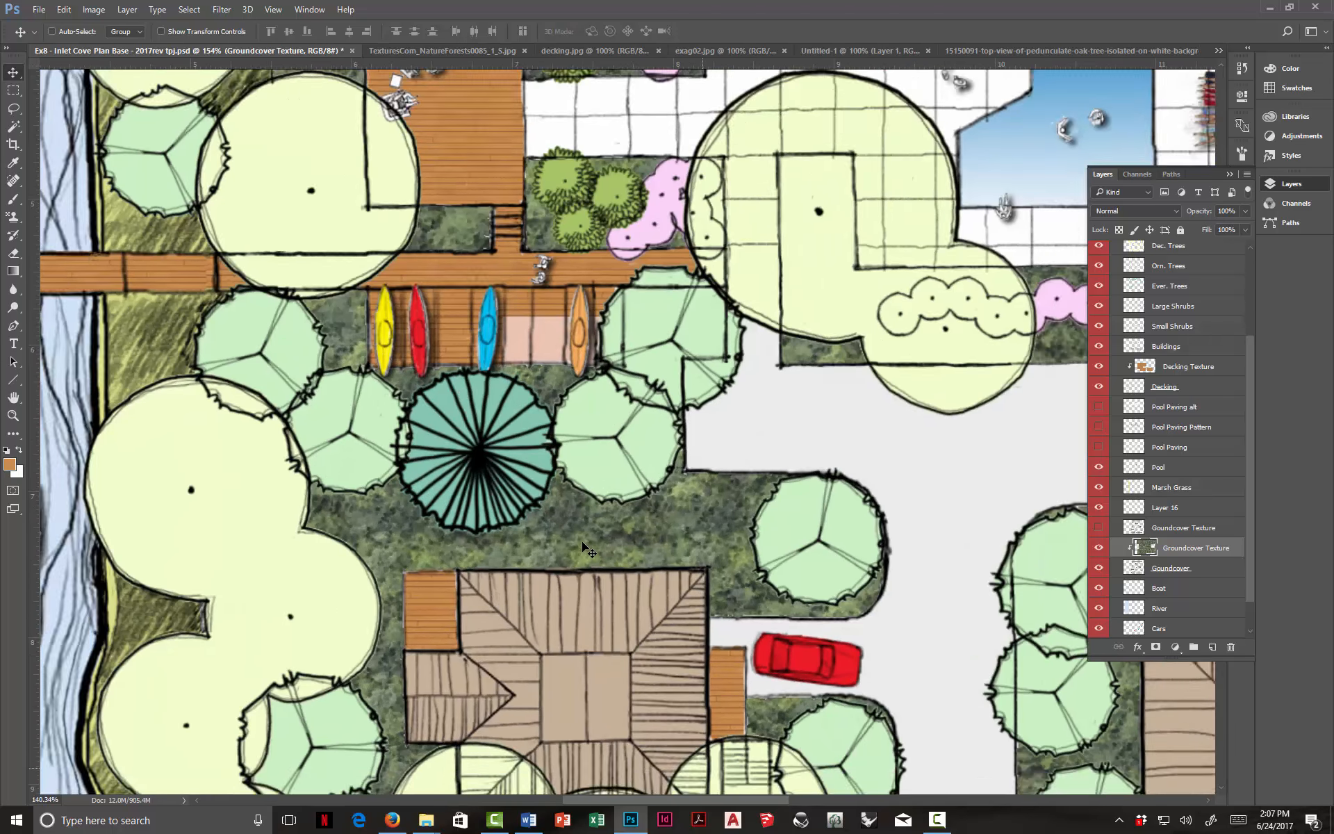
{"action": "scroll", "coordinate": [584, 545], "scroll_direction": "up", "scroll_amount": 1}
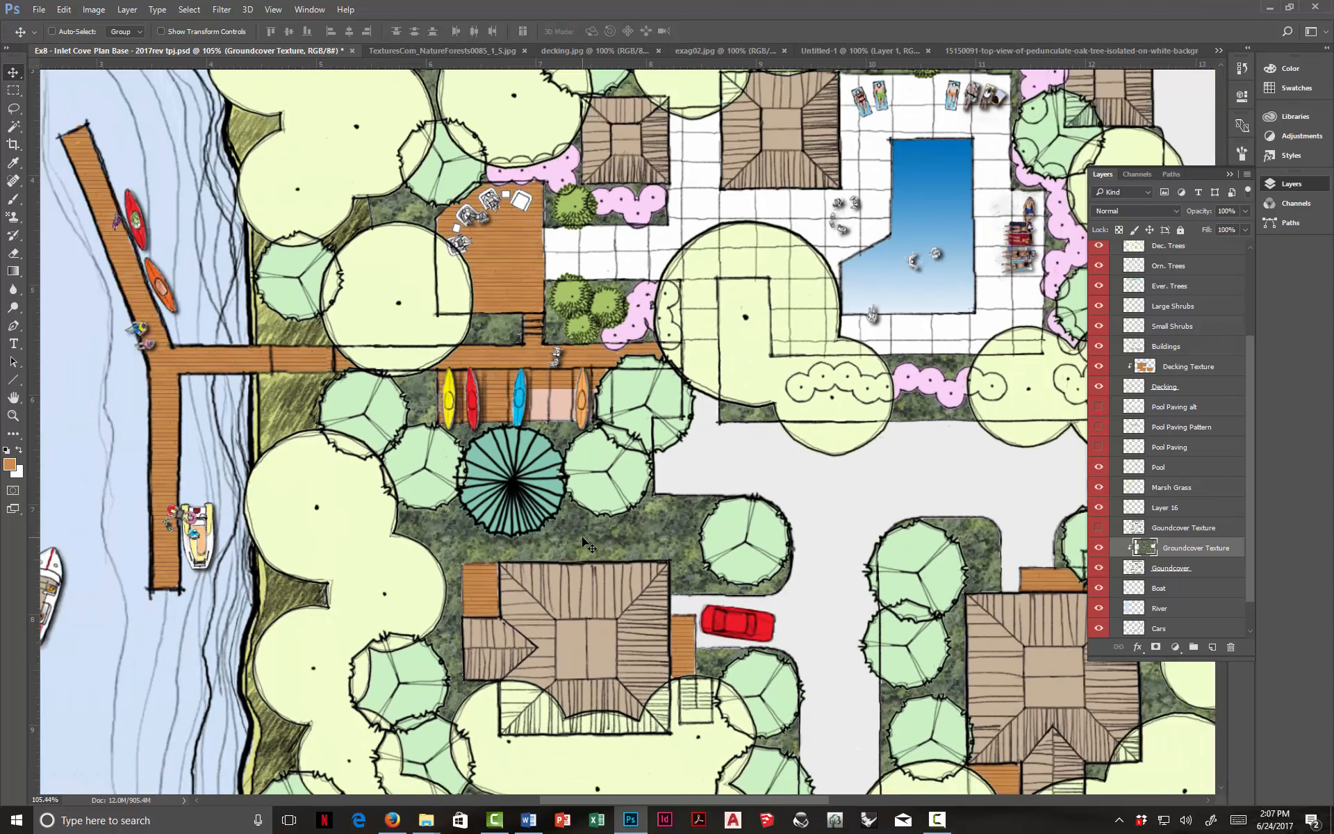
{"action": "left_click", "coordinate": [17, 92]}
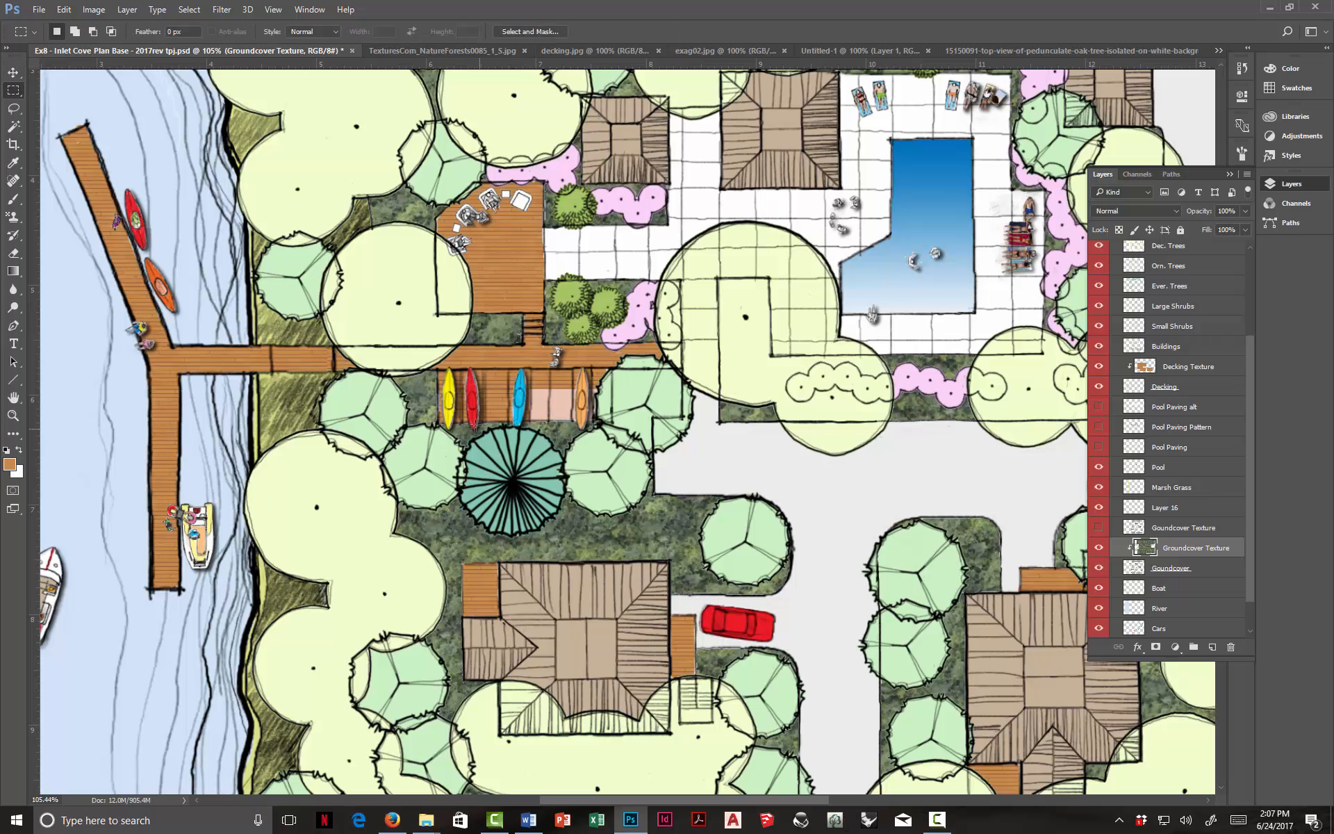
{"action": "left_click_drag", "start_coordinate": [482, 432], "coordinate": [580, 540]}
{"action": "left_click", "coordinate": [64, 9]}
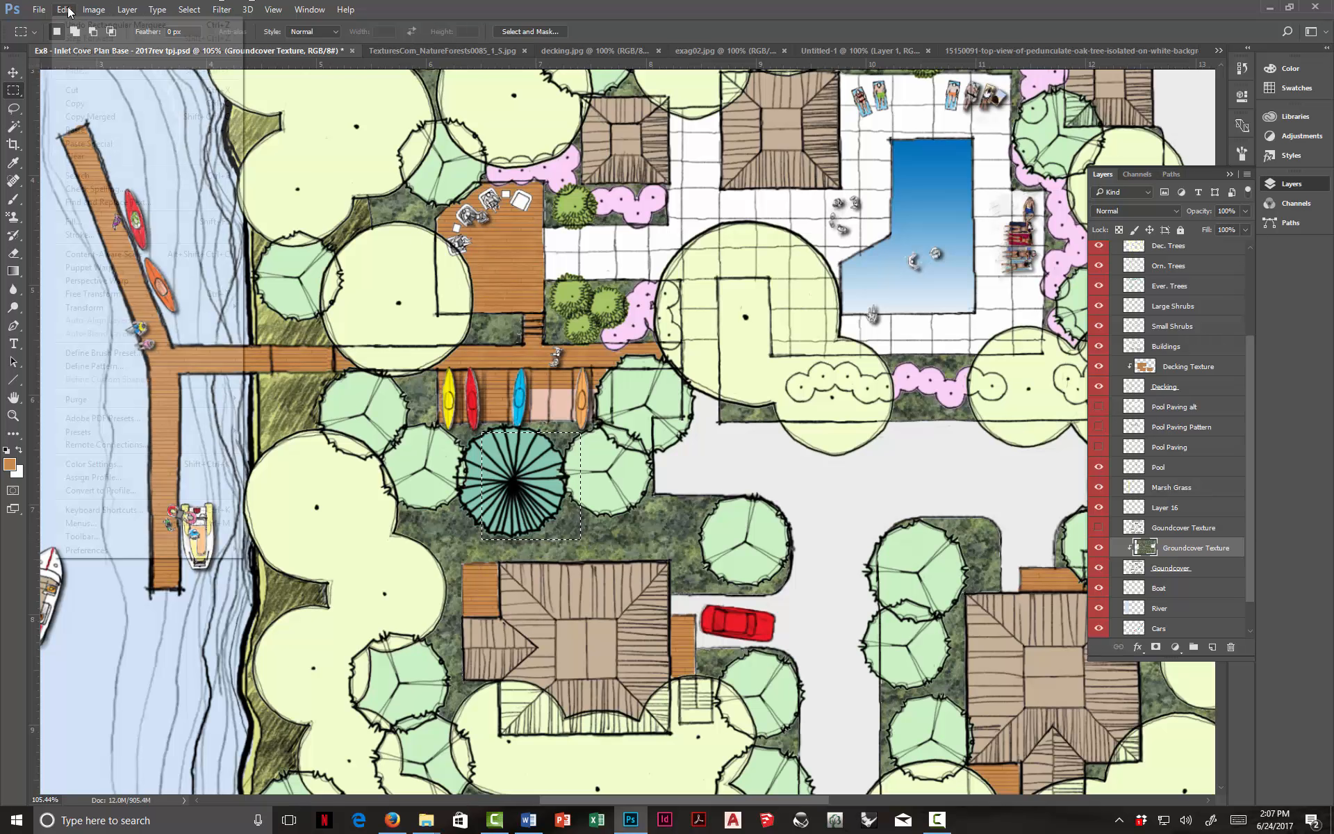
{"action": "left_click", "coordinate": [95, 365]}
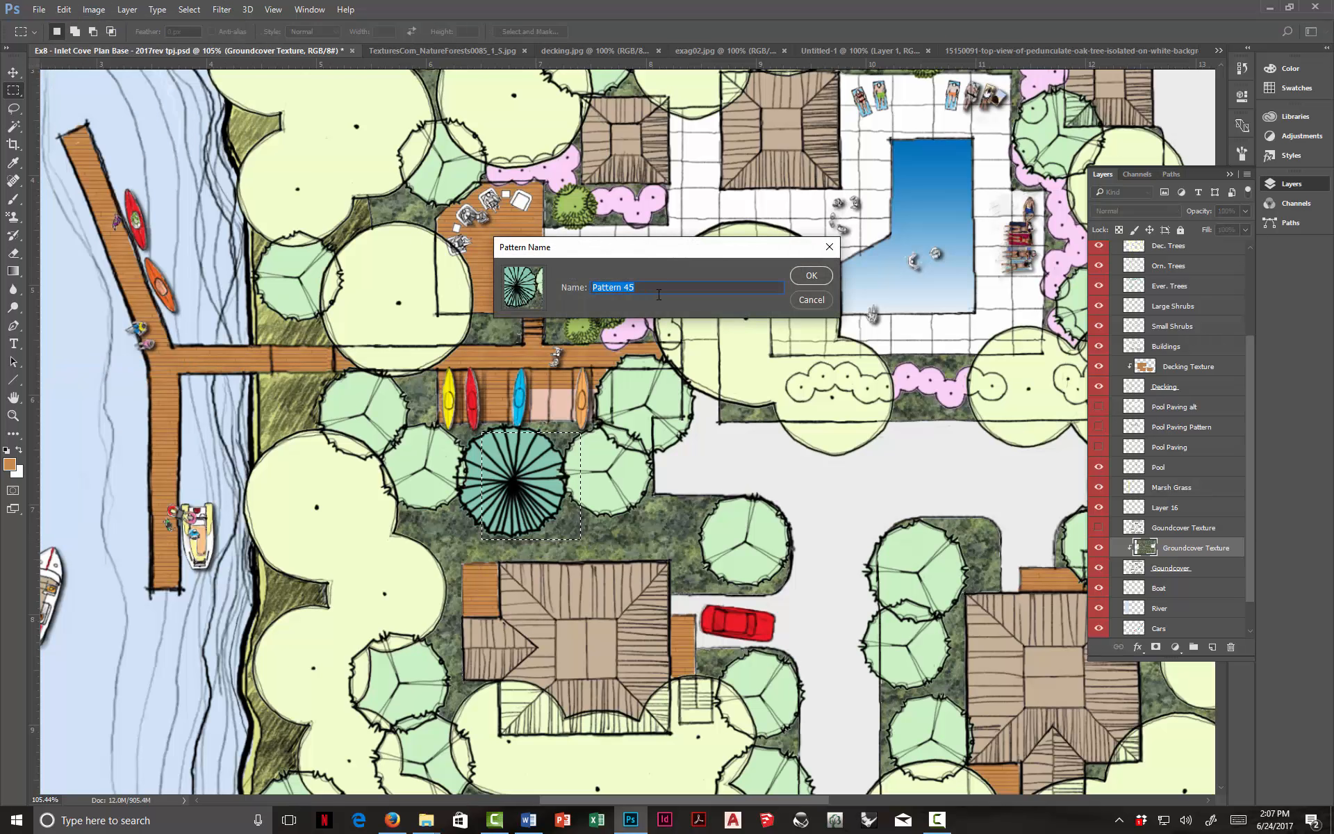
{"action": "type", "text": "Groun"}
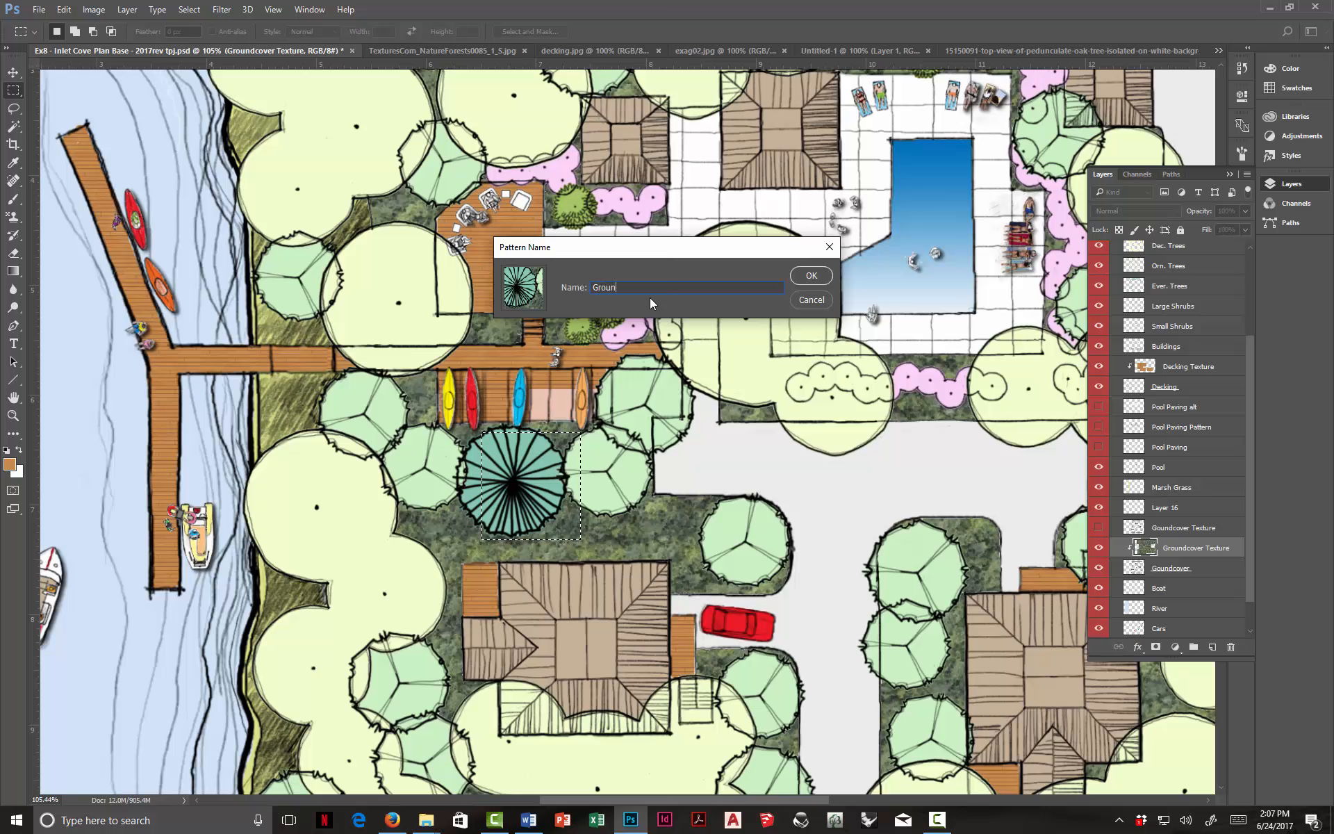
{"action": "type", "text": "dcover"}
{"action": "key", "text": "Return"}
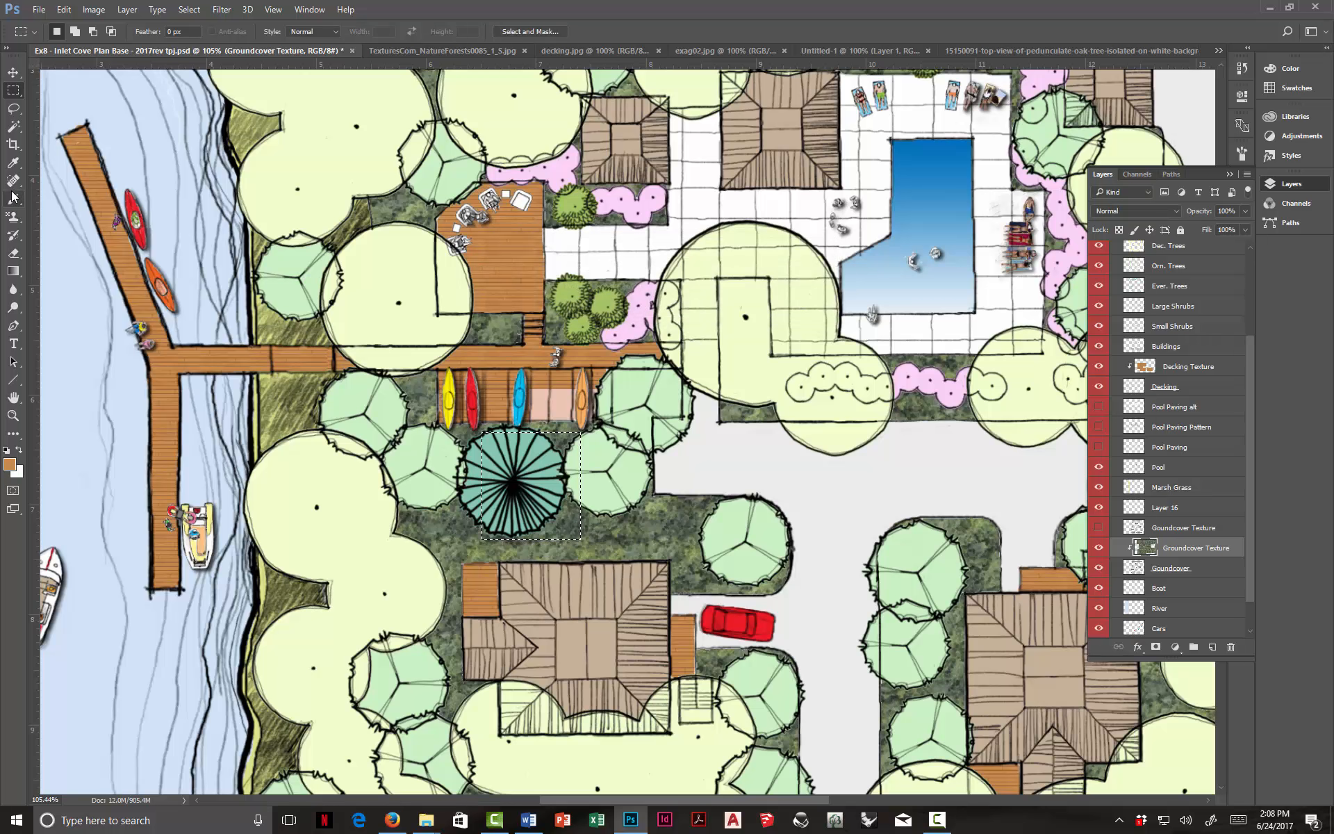
Step: Check the Pattern Stamp tool's pattern library for the newly defined groundcover pattern
{"action": "left_click", "coordinate": [13, 217]}
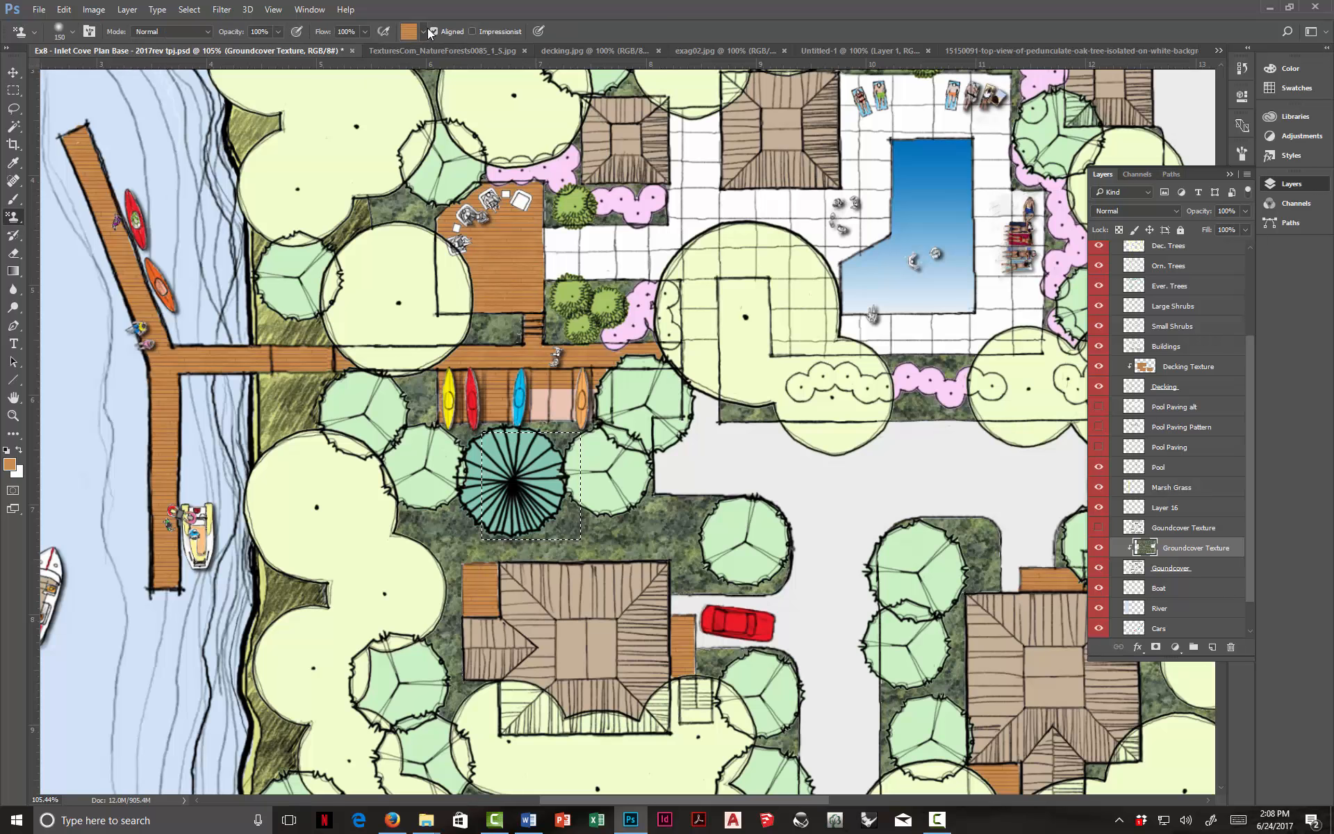
{"action": "left_click", "coordinate": [422, 31]}
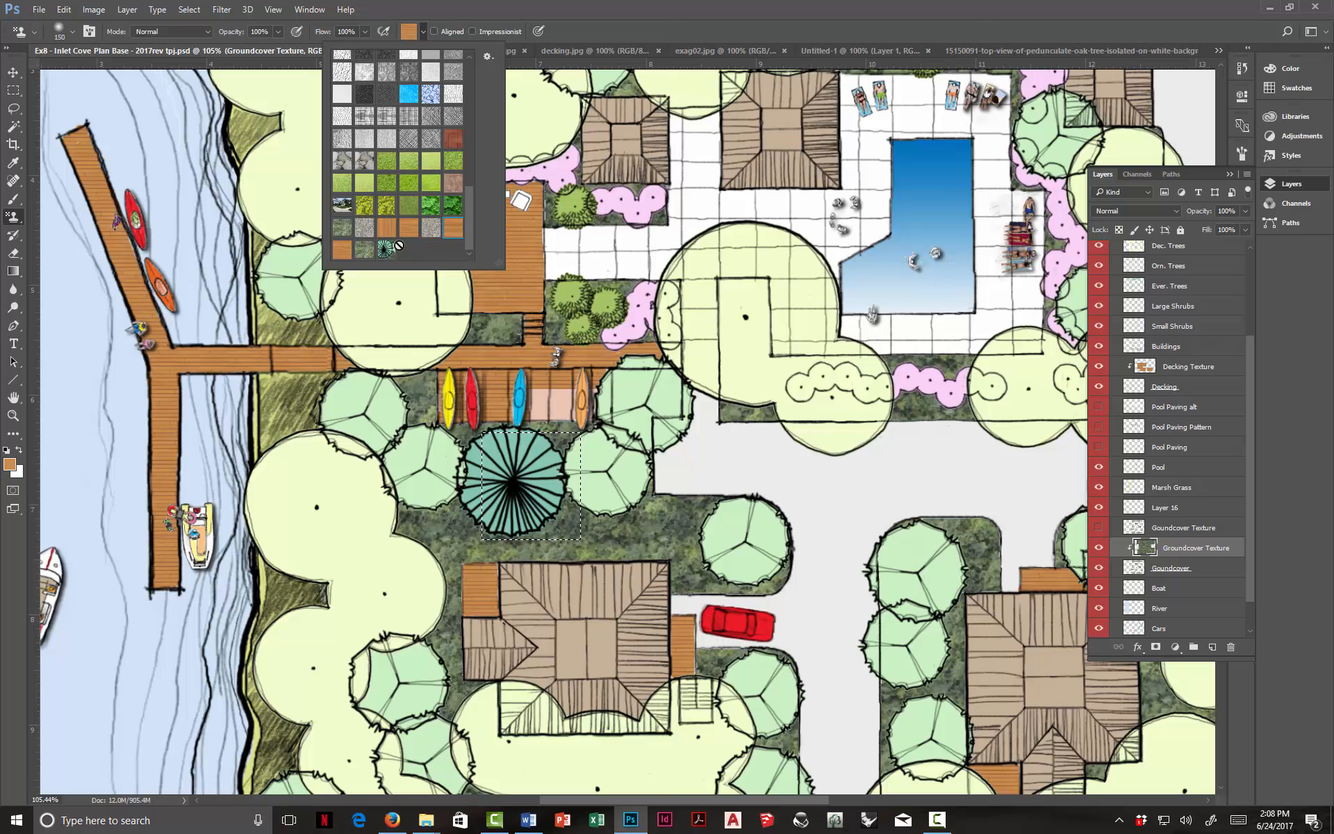
{"action": "left_click", "coordinate": [576, 30]}
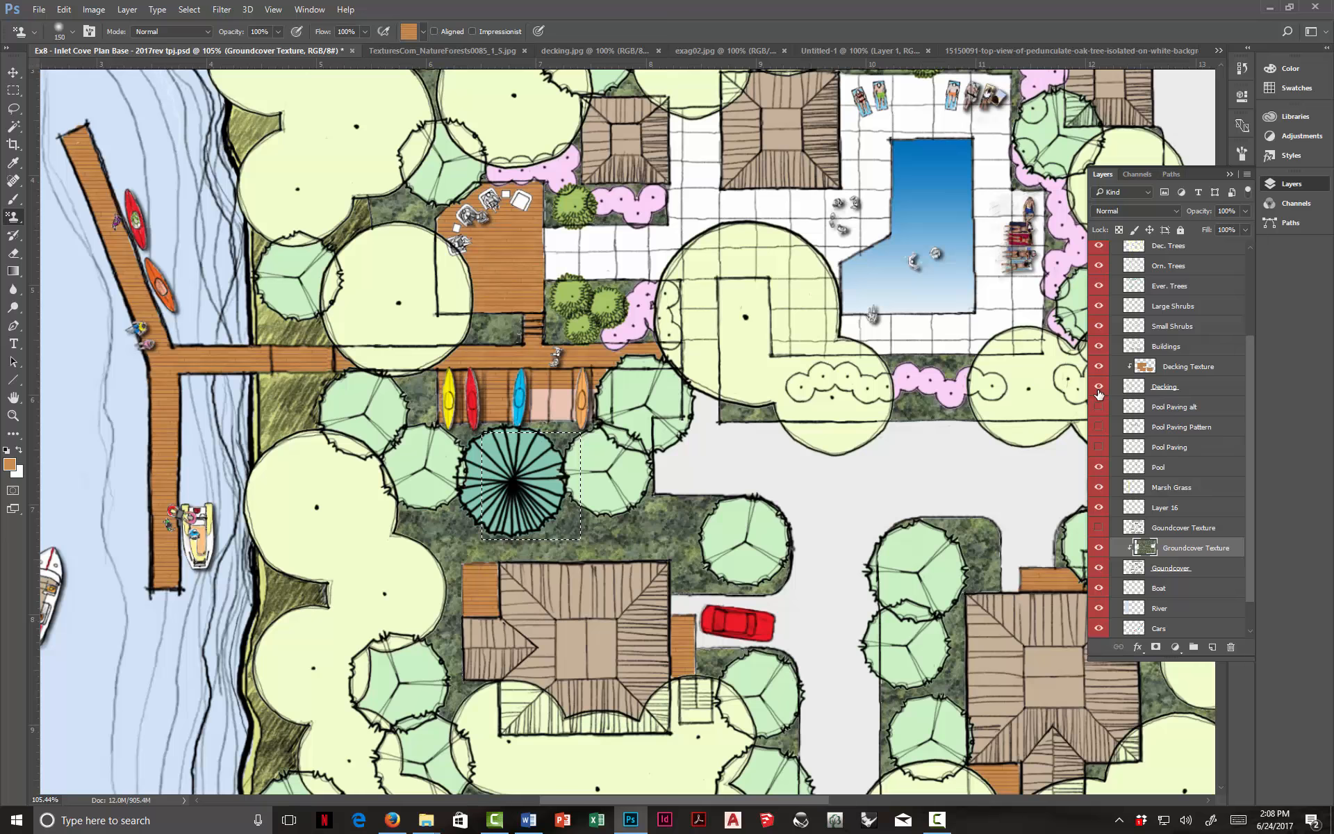
Step: Hide the Black and White Drawing group and the Dec. Trees, Orn. Trees and Ever. Trees layers to expose the groundcover texture
{"action": "scroll", "coordinate": [918, 396], "scroll_direction": "down", "scroll_amount": 3}
{"action": "scroll", "coordinate": [881, 392], "scroll_direction": "down", "scroll_amount": 2}
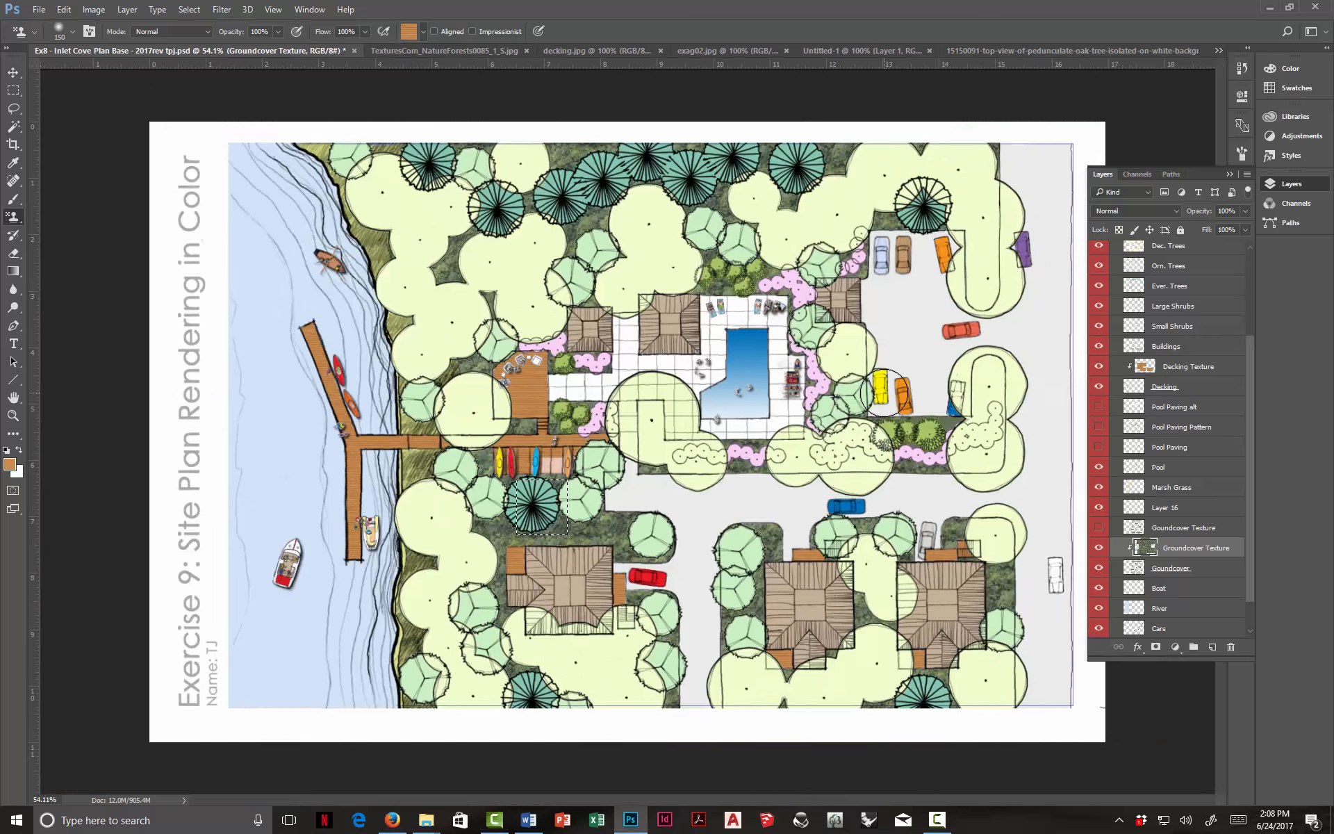
{"action": "scroll", "coordinate": [879, 391], "scroll_direction": "up", "scroll_amount": 3}
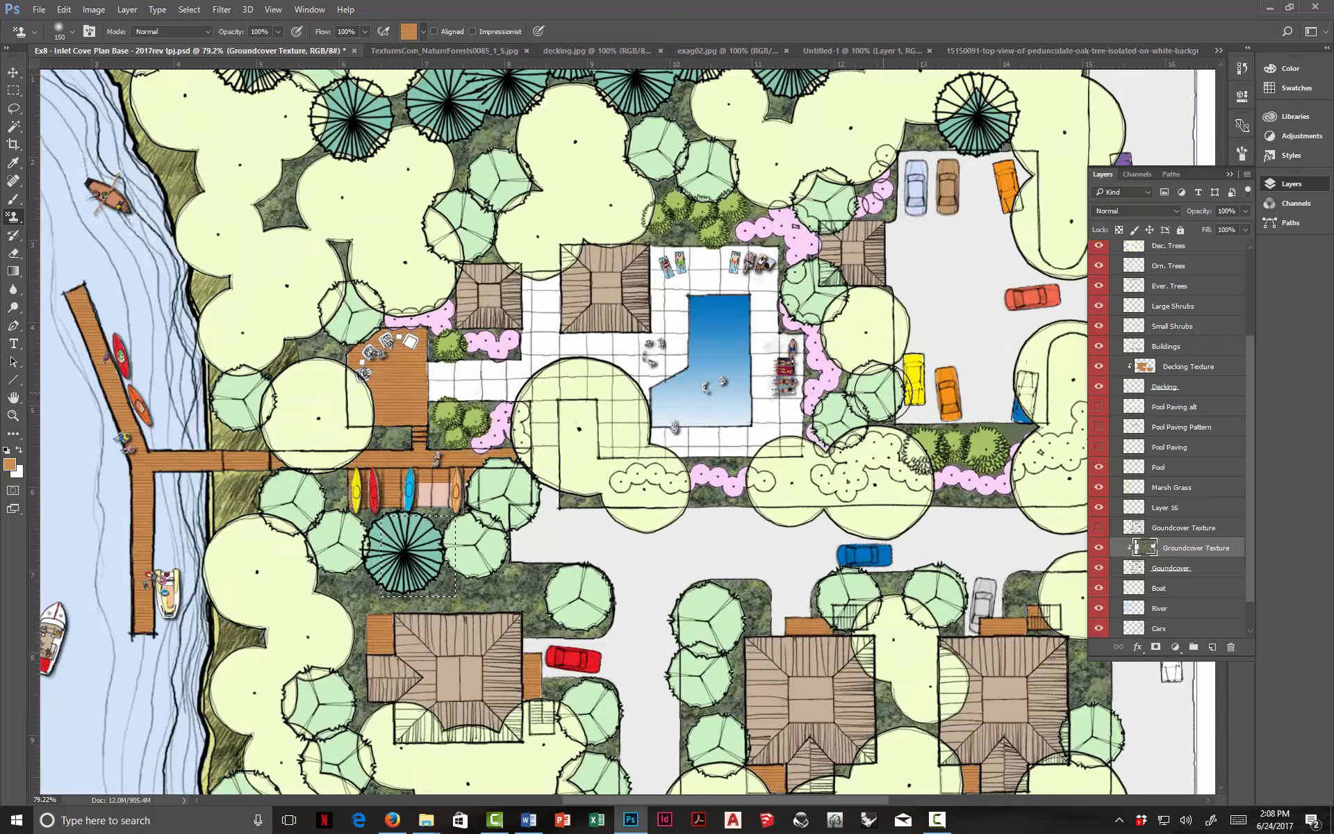
{"action": "left_click_drag", "start_coordinate": [1250, 354], "coordinate": [1250, 258]}
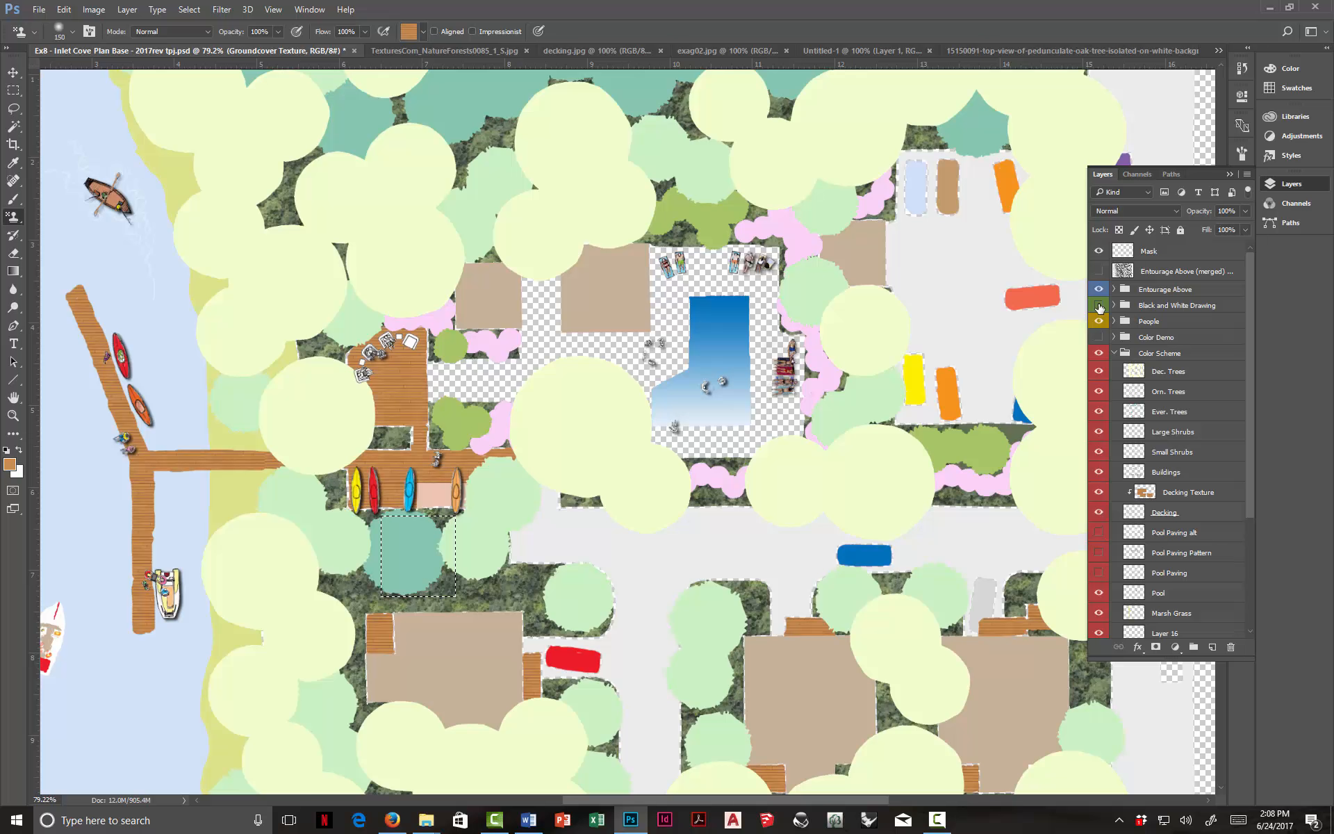
{"action": "scroll", "coordinate": [1134, 377], "scroll_direction": "down", "scroll_amount": 3}
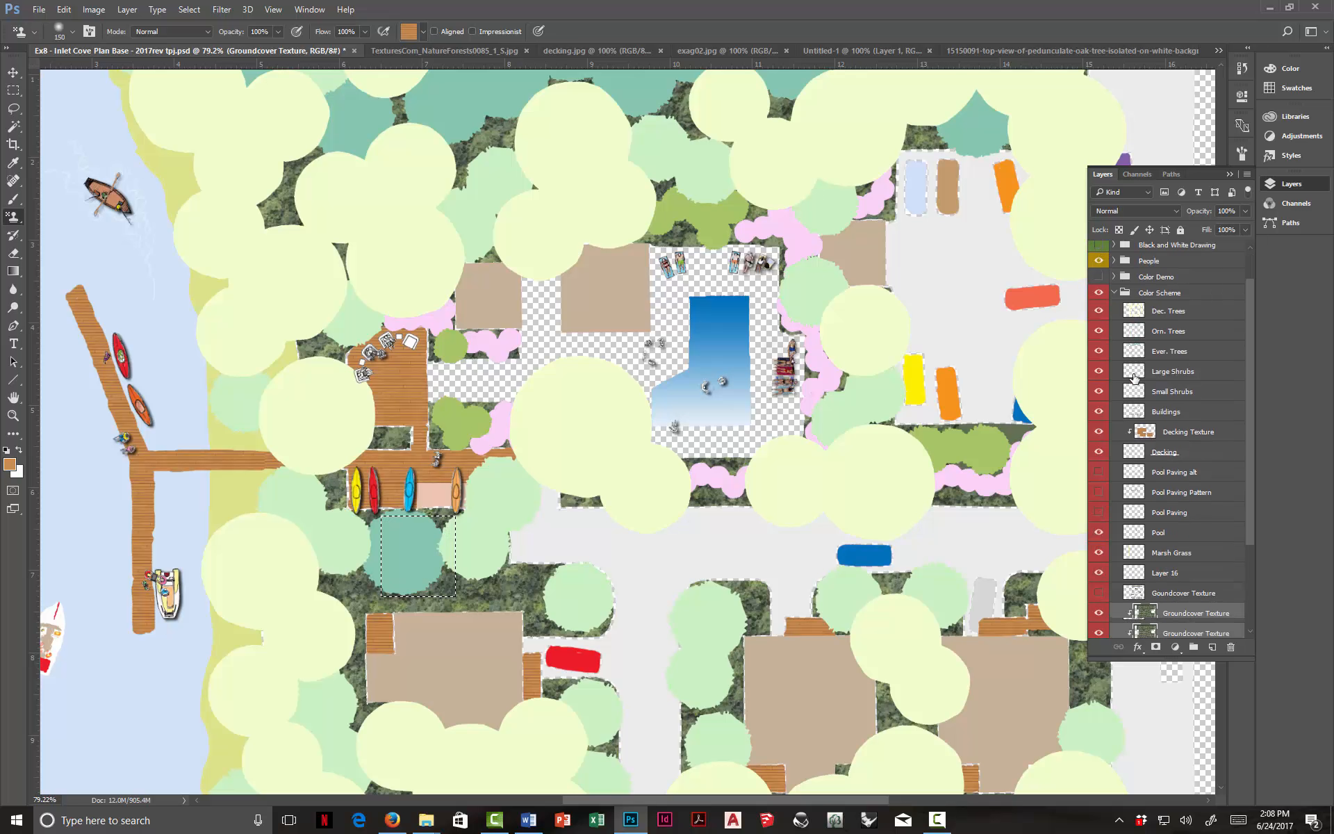
{"action": "left_click", "coordinate": [1097, 312]}
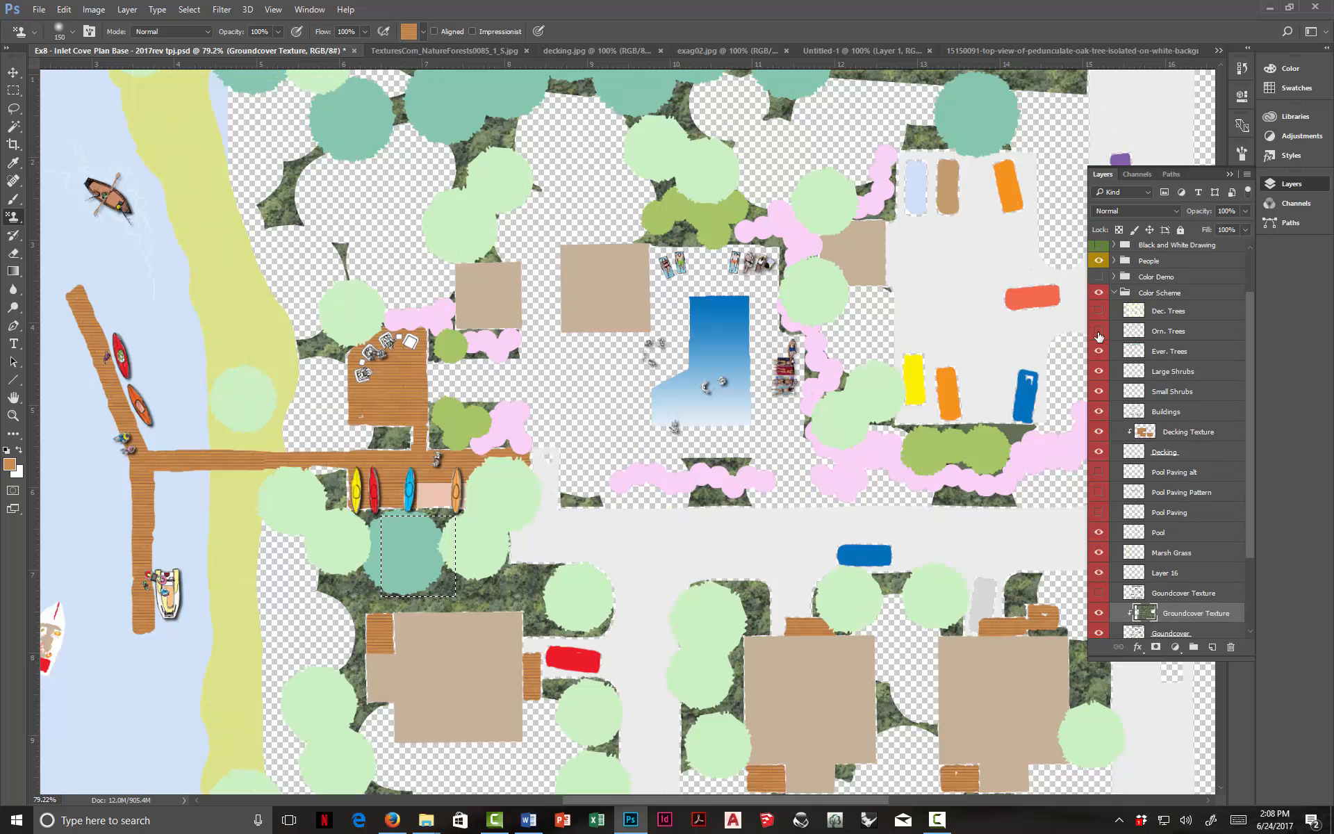
{"action": "left_click", "coordinate": [1099, 331]}
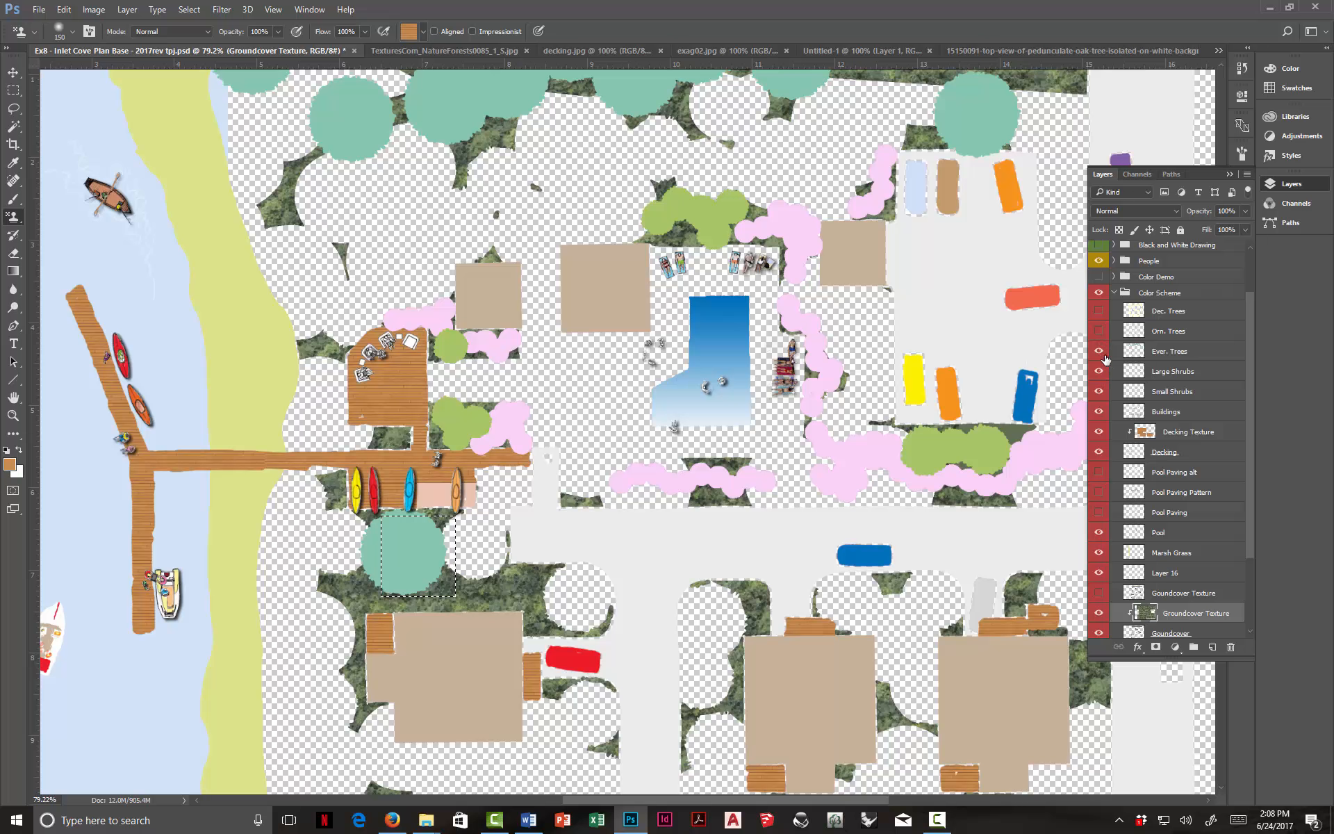
{"action": "left_click", "coordinate": [1098, 352]}
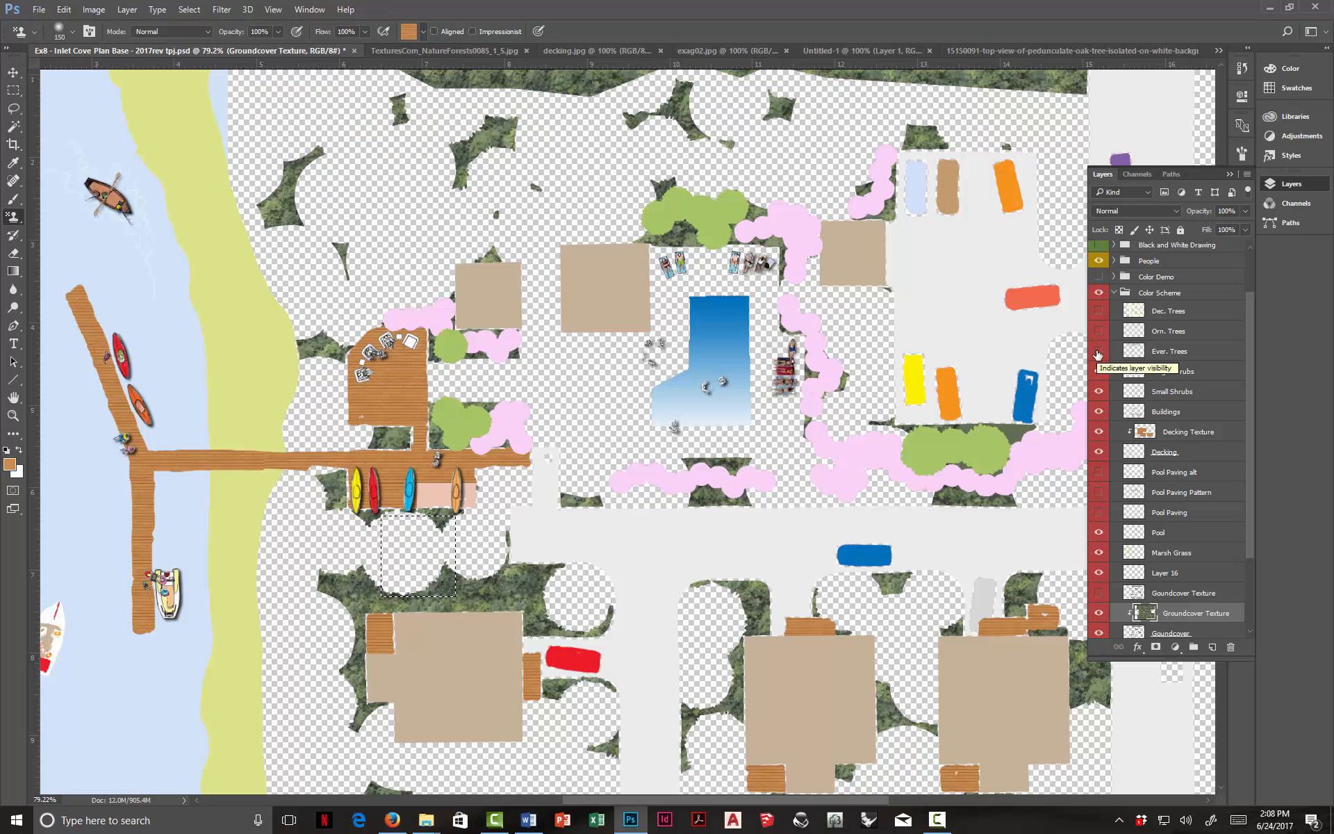
{"action": "scroll", "coordinate": [962, 343], "scroll_direction": "down", "scroll_amount": 5}
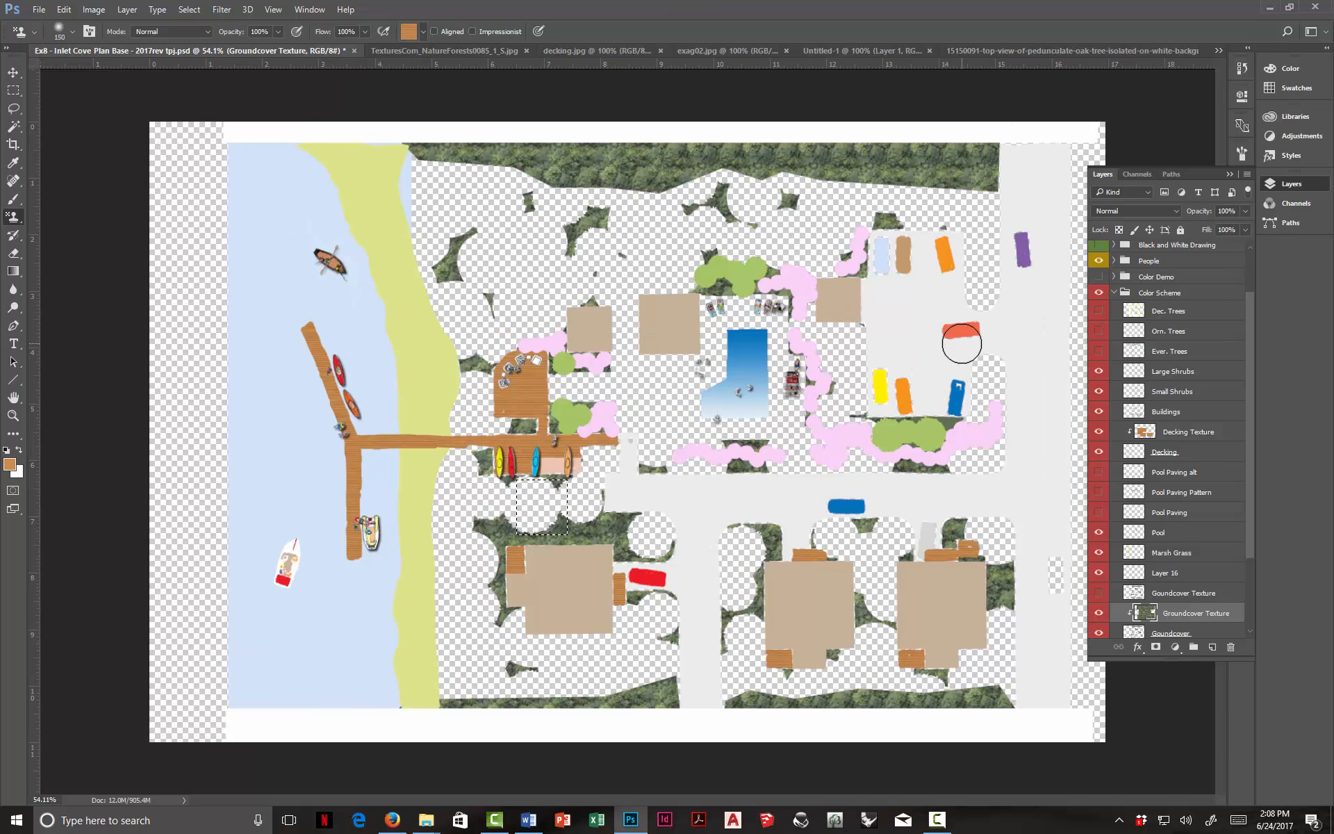
{"action": "scroll", "coordinate": [594, 113], "scroll_direction": "up", "scroll_amount": 5}
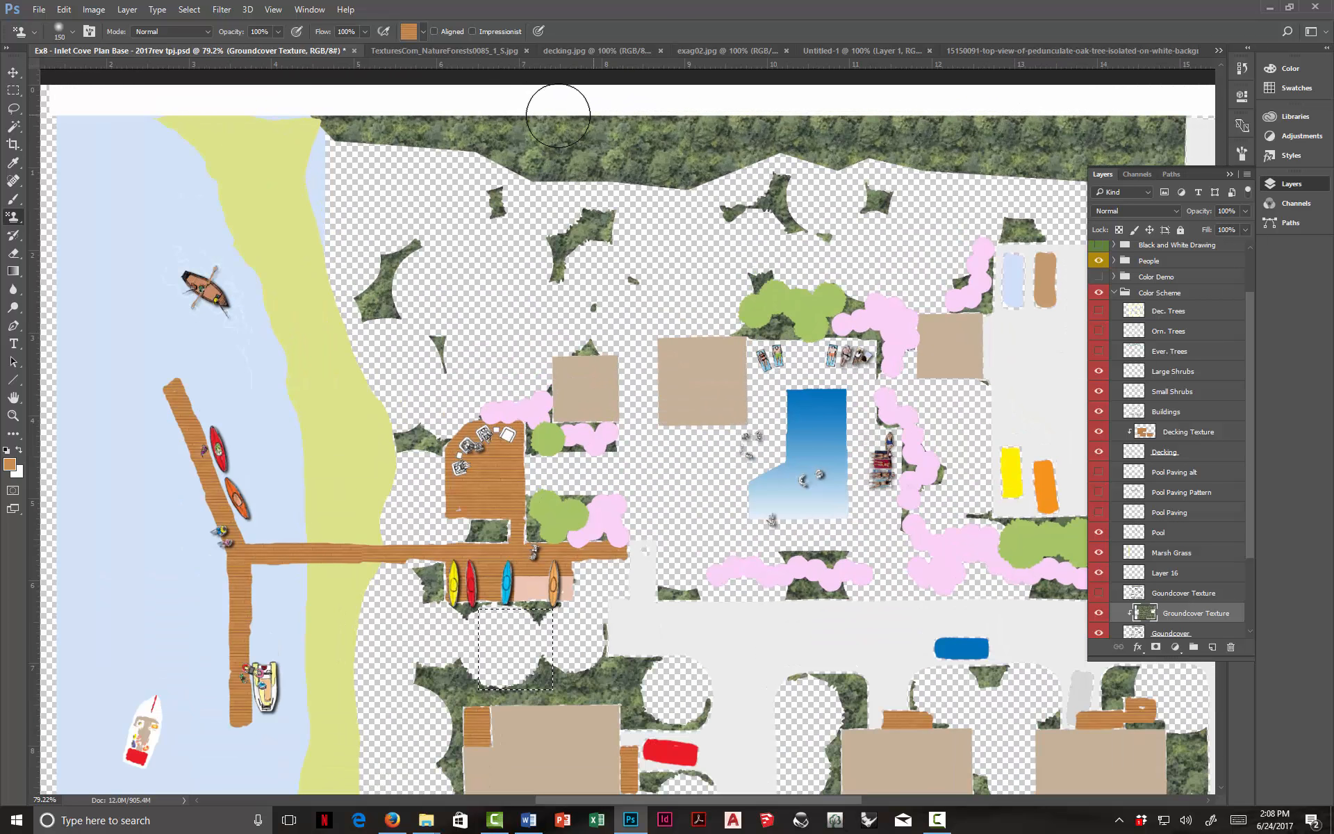
Step: Define a square patch of the groundcover strip along the plan's upper edge as a pattern with the default name, and clear the selection
{"action": "left_click", "coordinate": [13, 90]}
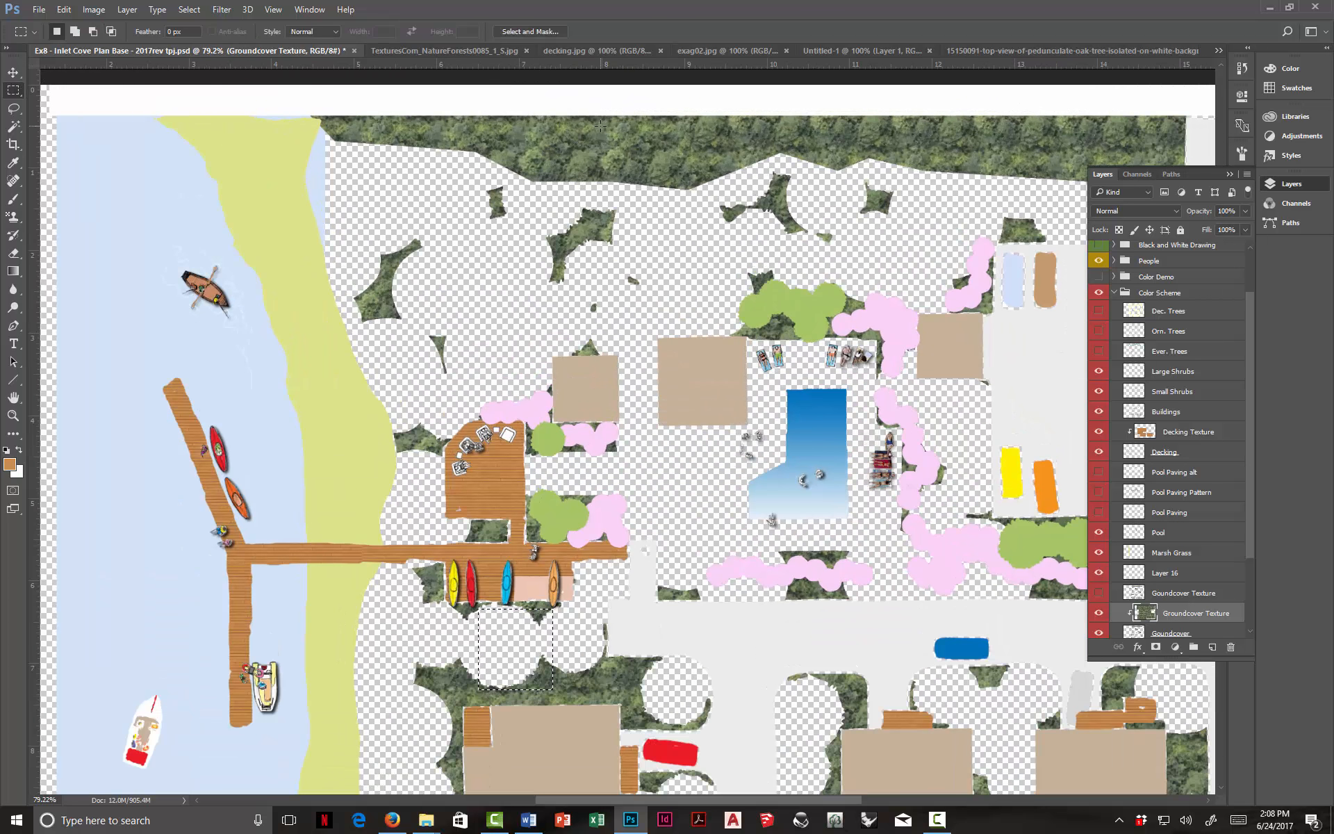
{"action": "left_click_drag", "start_coordinate": [596, 118], "coordinate": [655, 177]}
{"action": "left_click", "coordinate": [64, 9]}
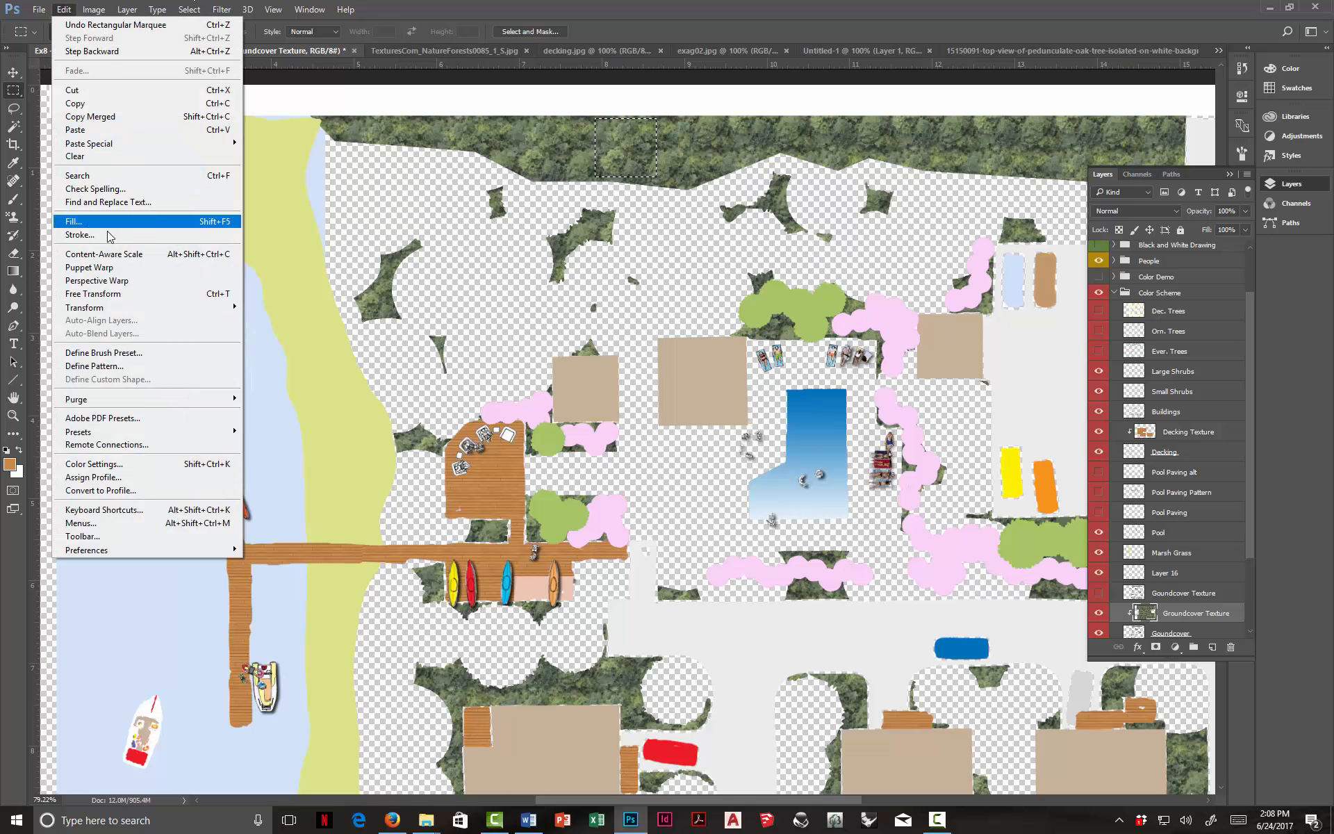
{"action": "left_click", "coordinate": [95, 365]}
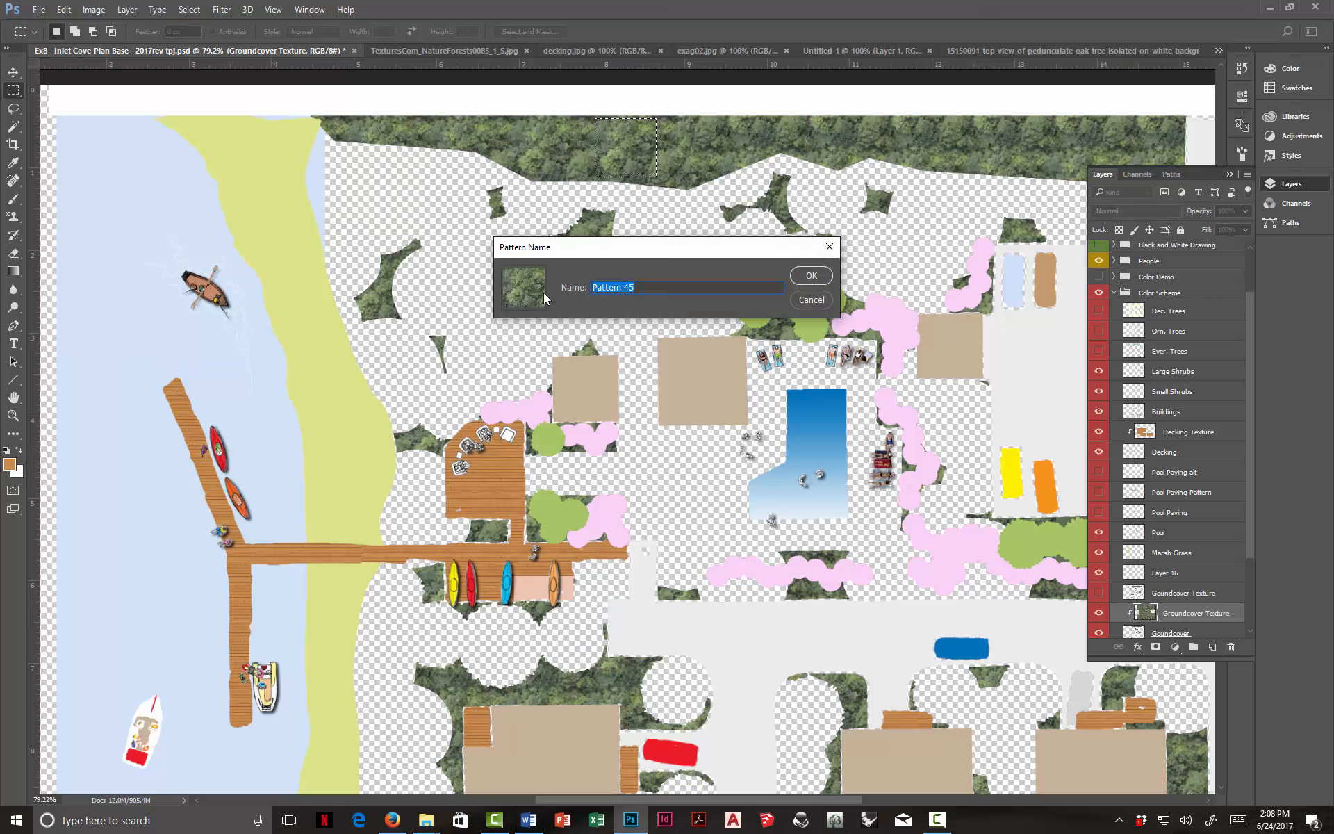
{"action": "left_click", "coordinate": [810, 276]}
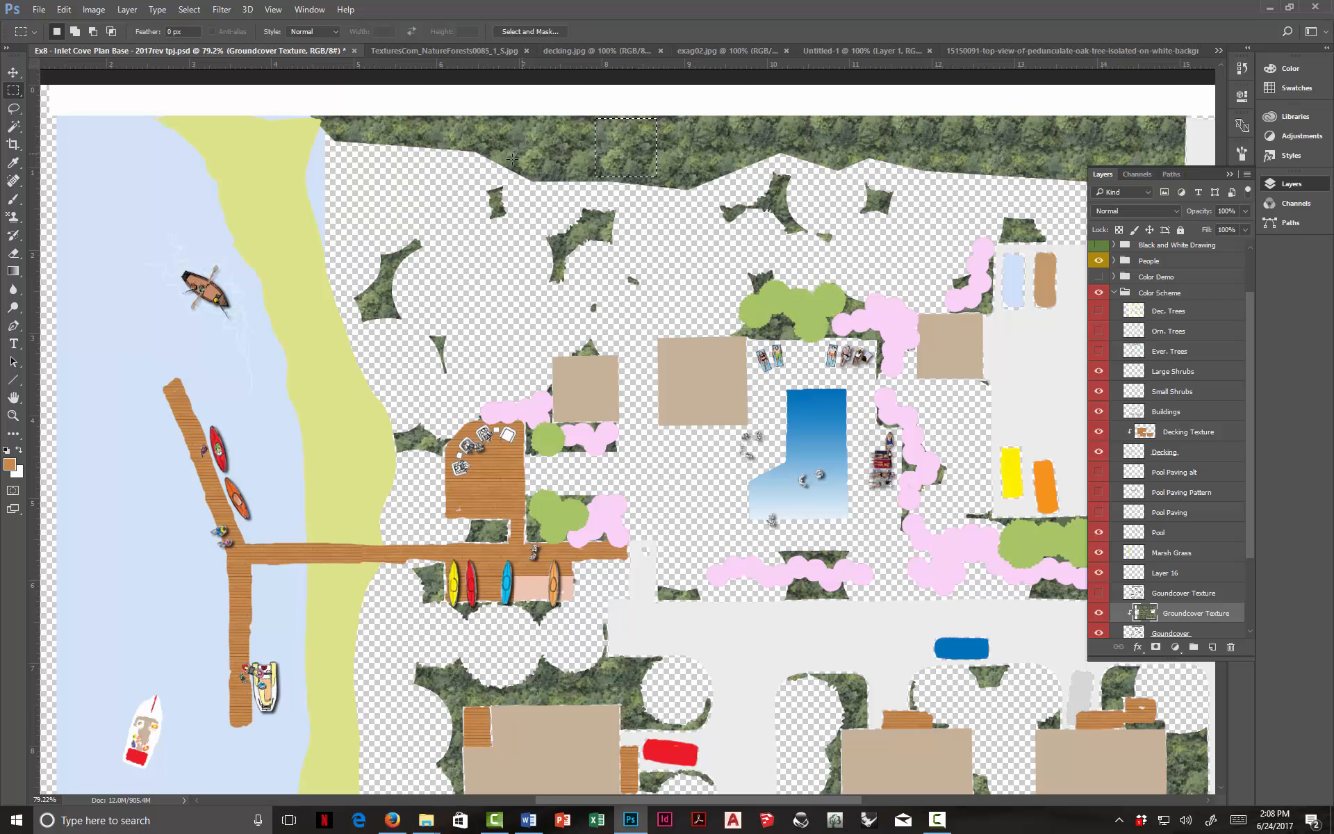
{"action": "key", "text": "ctrl+d"}
Step: Show the Dec. Trees, Orn. Trees and Ever. Trees layers and the Black and White Drawing group again, and fit the whole plan in view
{"action": "left_click", "coordinate": [1099, 310]}
{"action": "left_click", "coordinate": [1099, 331]}
{"action": "left_click", "coordinate": [1099, 351]}
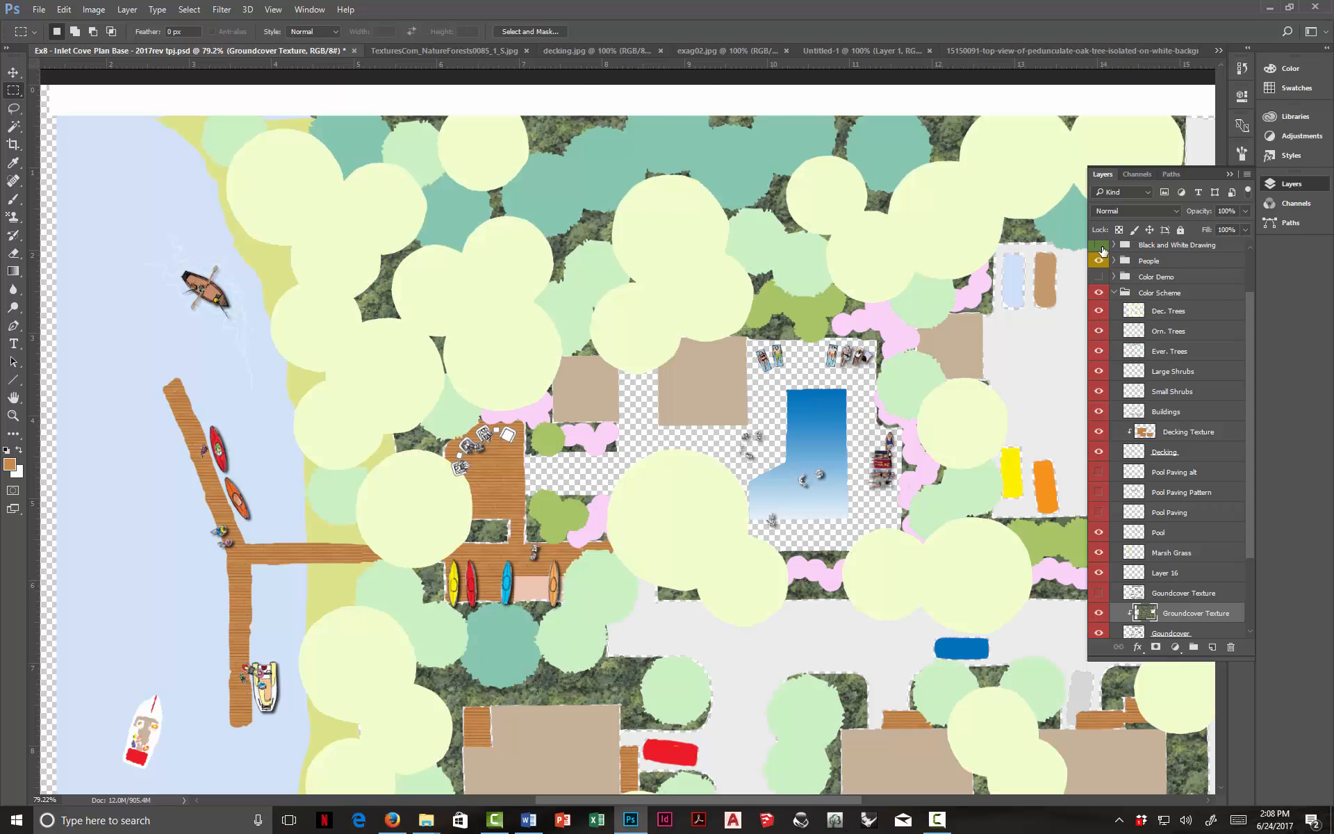
{"action": "left_click", "coordinate": [1098, 246]}
{"action": "key", "text": "ctrl+0"}
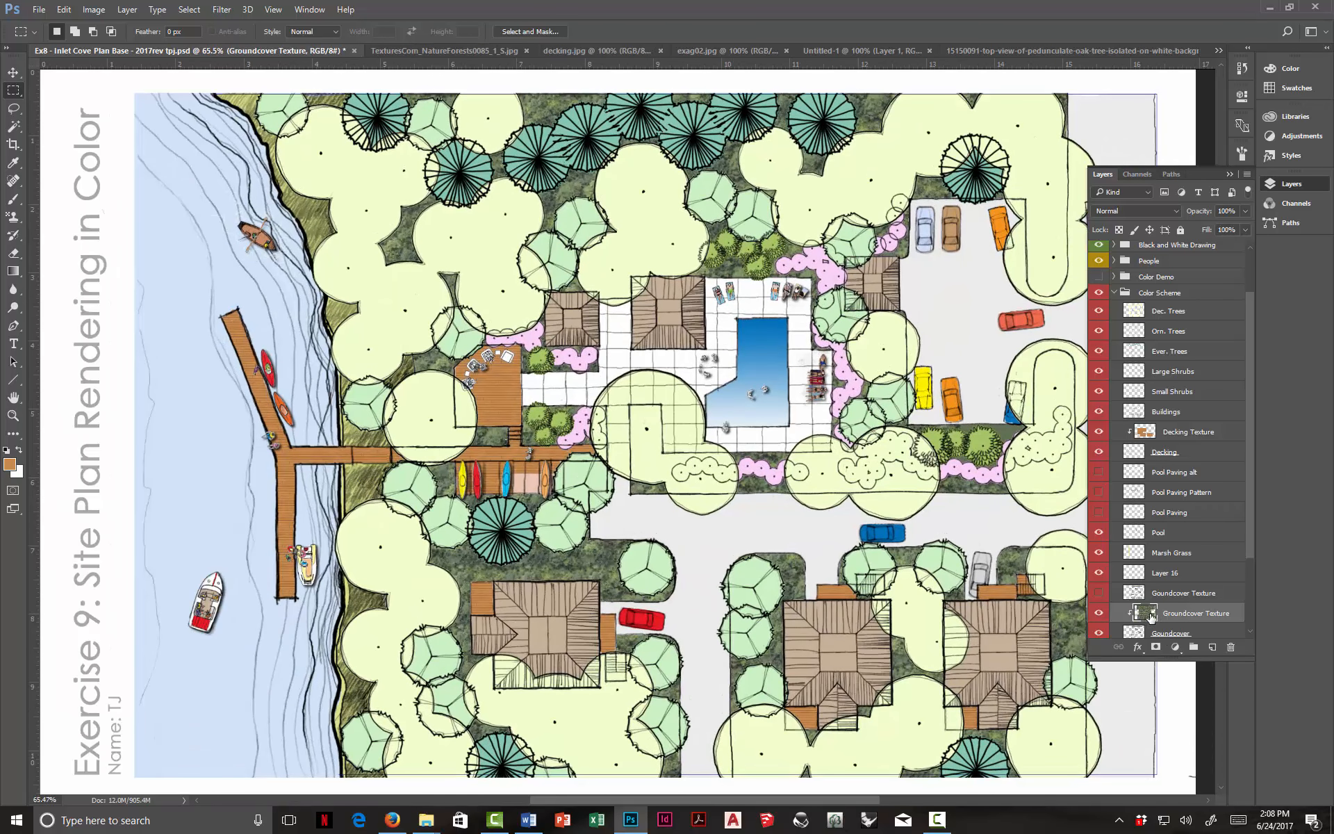
Step: Load the newly defined groundcover patch as the pattern for the Pattern Stamp tool
{"action": "left_click", "coordinate": [14, 216]}
{"action": "left_click", "coordinate": [423, 31]}
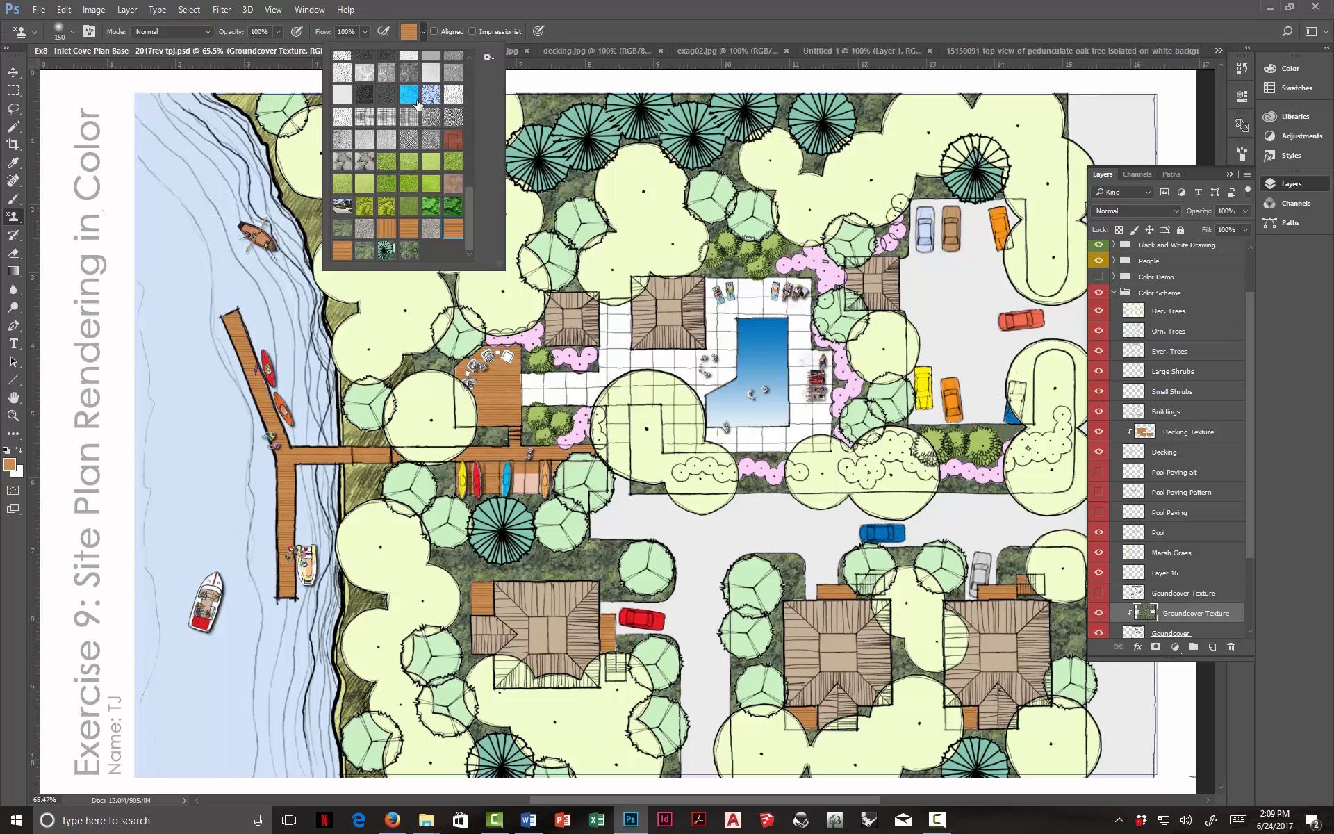
{"action": "double_click", "coordinate": [407, 254]}
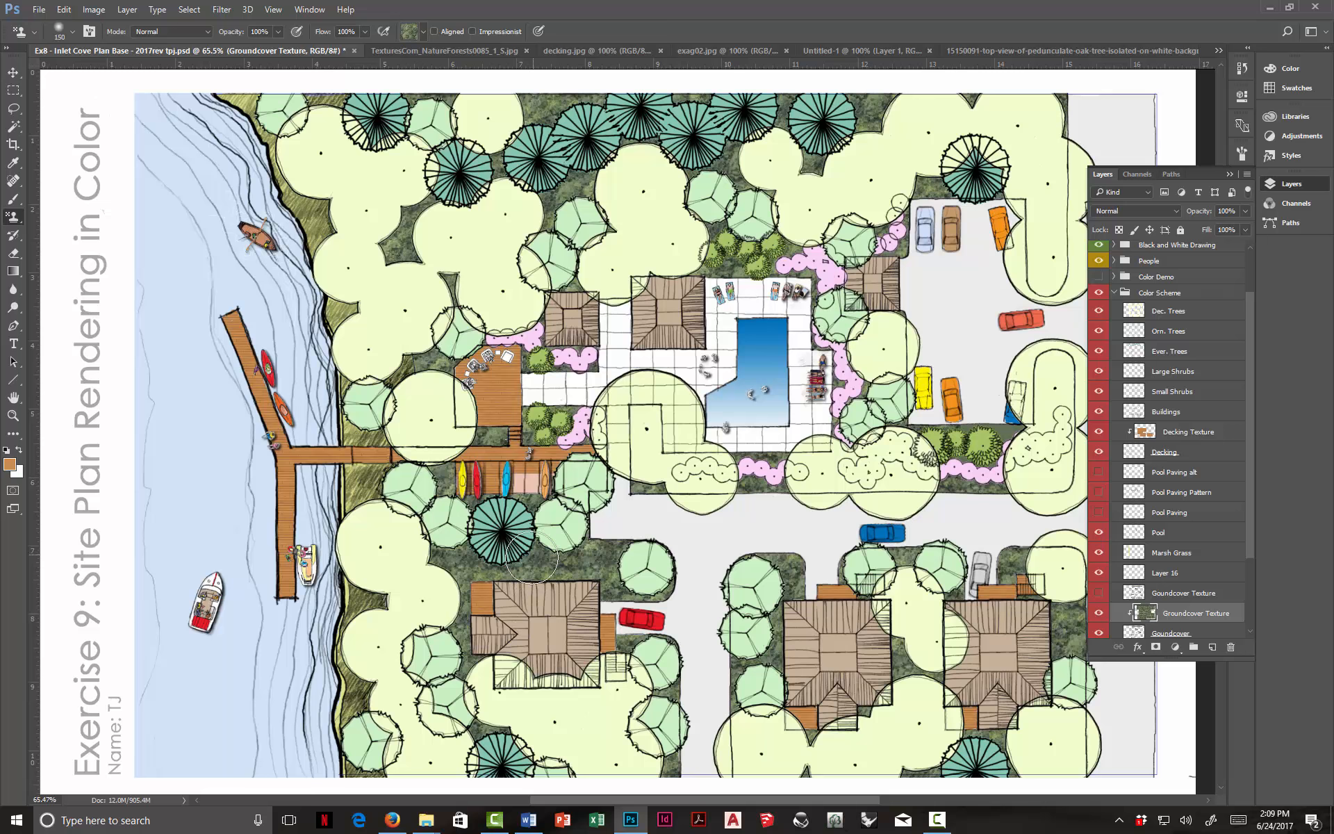
Step: Reduce the Pattern Stamp brush to size 50 and paint a short groundcover stroke between the evergreen tree and the house below it
{"action": "key", "text": "bracketleft"}
{"action": "key", "text": "bracketleft"}
{"action": "key", "text": "bracketleft"}
{"action": "key", "text": "bracketleft"}
{"action": "key", "text": "bracketleft"}
{"action": "key", "text": "bracketleft"}
{"action": "key", "text": "bracketleft"}
{"action": "mouse_move", "coordinate": [556, 569]}
{"action": "left_mouse_down"}
{"action": "mouse_move", "coordinate": [616, 585]}
{"action": "mouse_move", "coordinate": [571, 561]}
{"action": "left_mouse_up"}
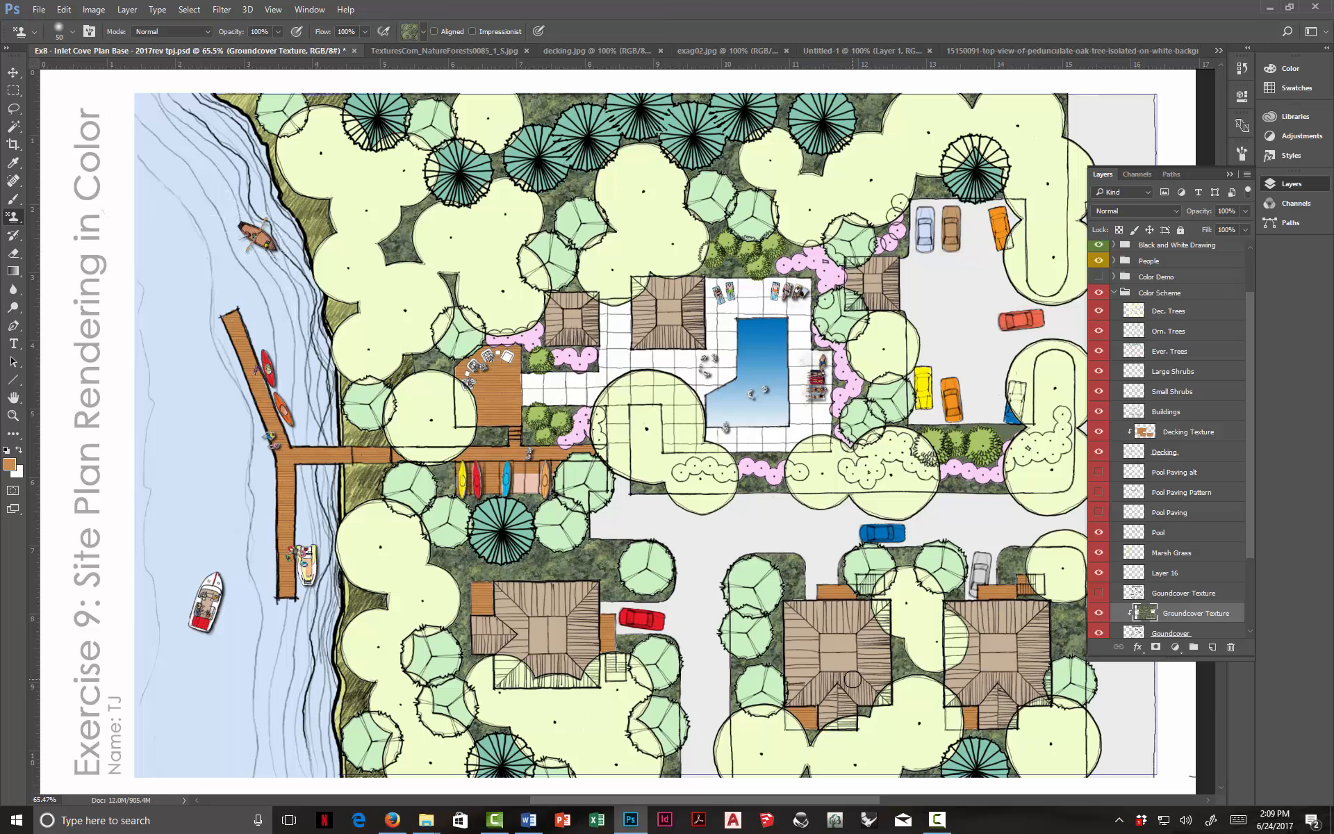
{"action": "scroll", "coordinate": [759, 664], "scroll_direction": "down", "scroll_amount": 1}
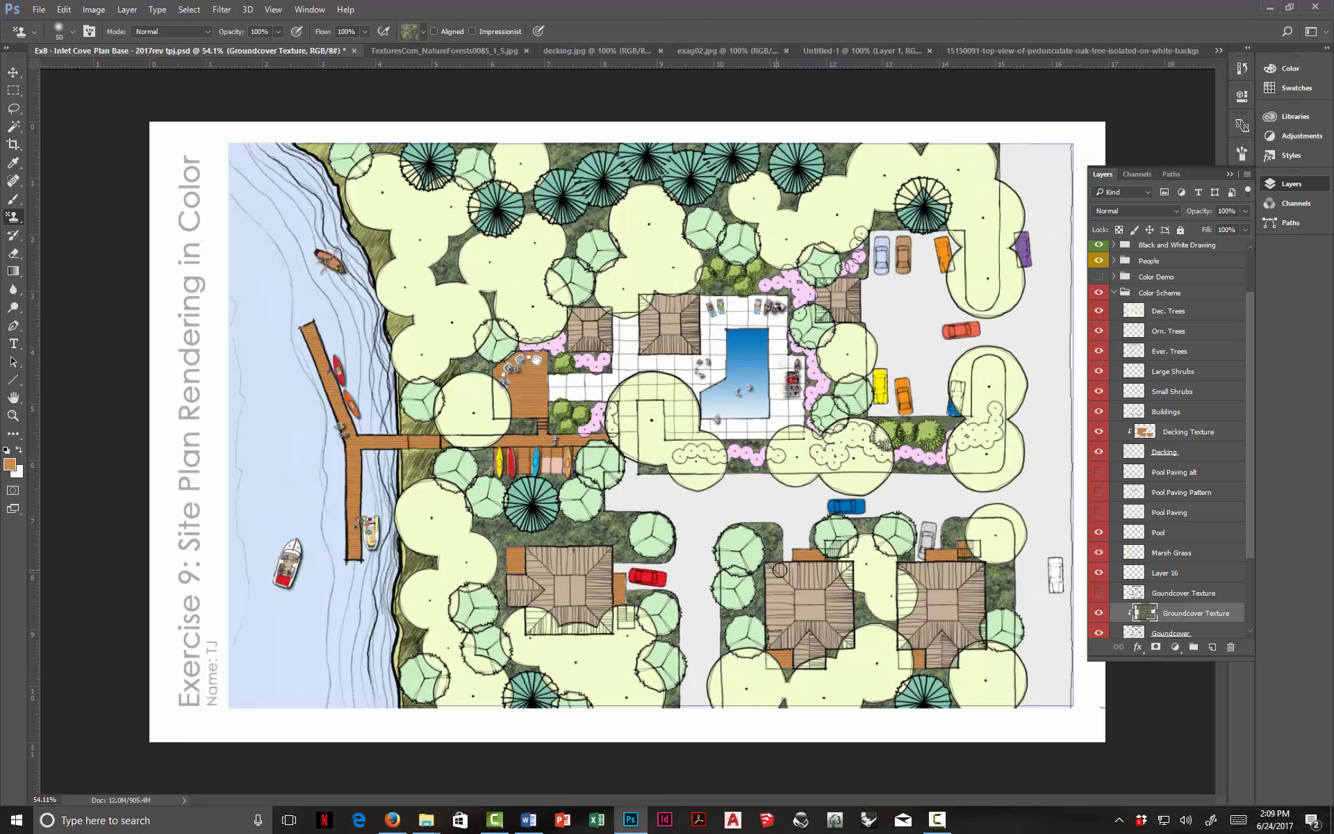
{"action": "scroll", "coordinate": [779, 570], "scroll_direction": "down", "scroll_amount": 1}
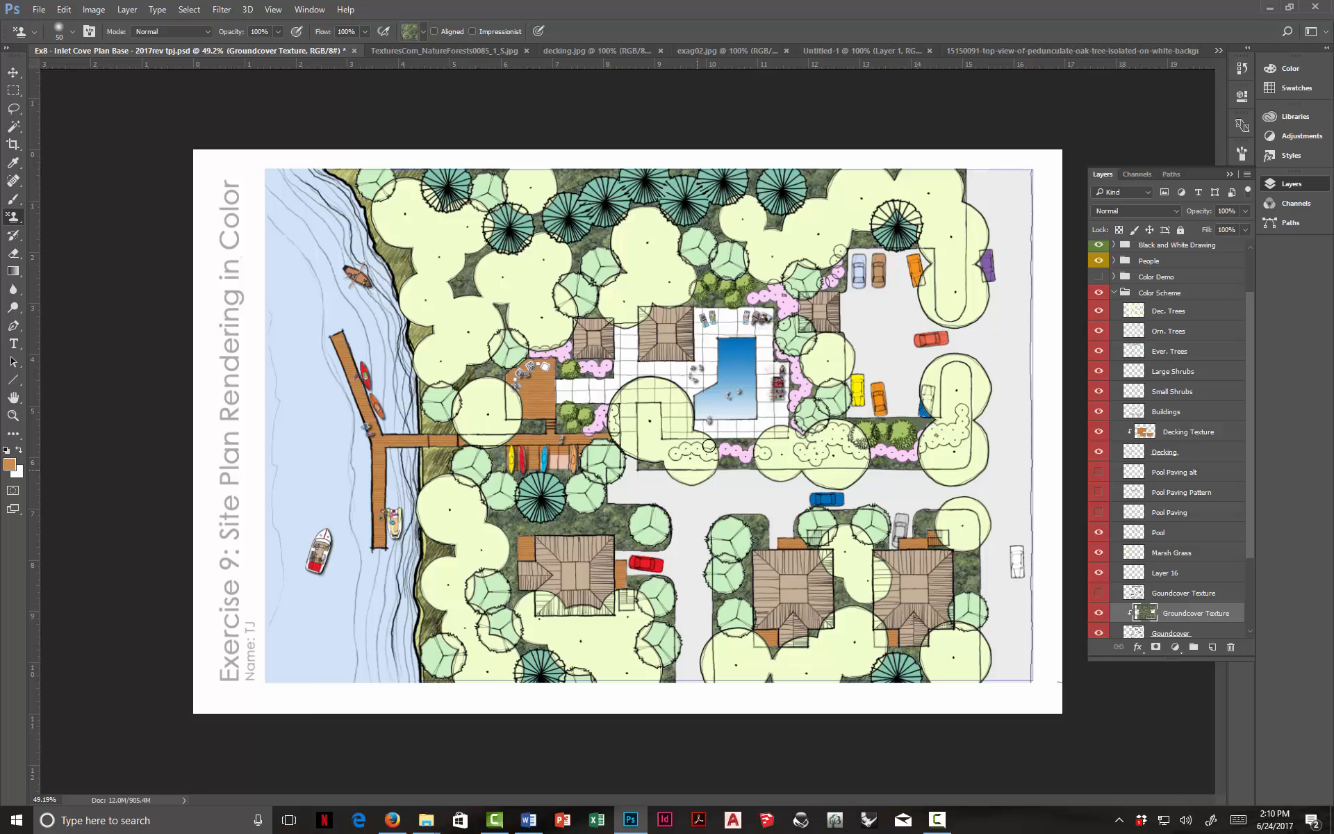
Step: Define the selected exag02.jpg aggregate texture as a pattern, keeping its default name
{"action": "left_click", "coordinate": [714, 47]}
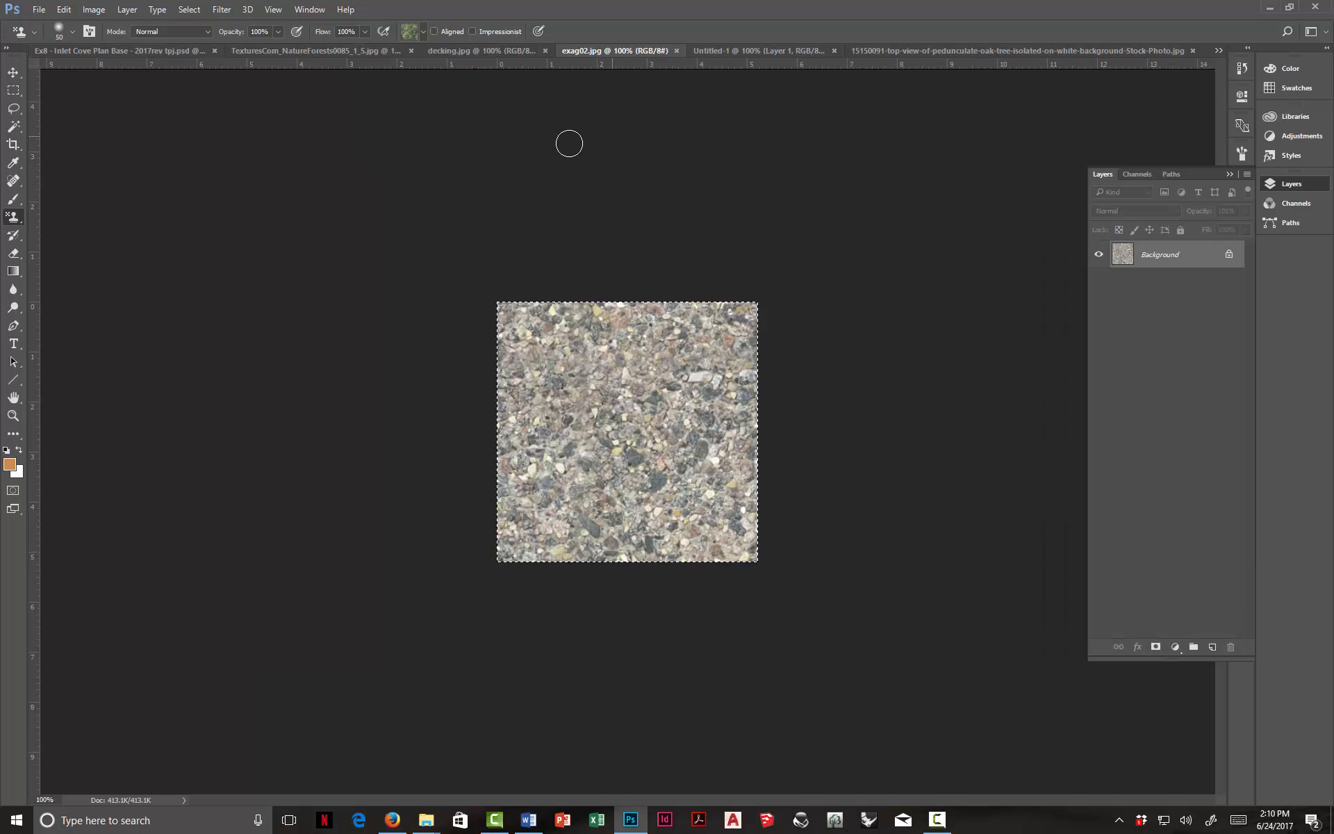
{"action": "left_click", "coordinate": [63, 10]}
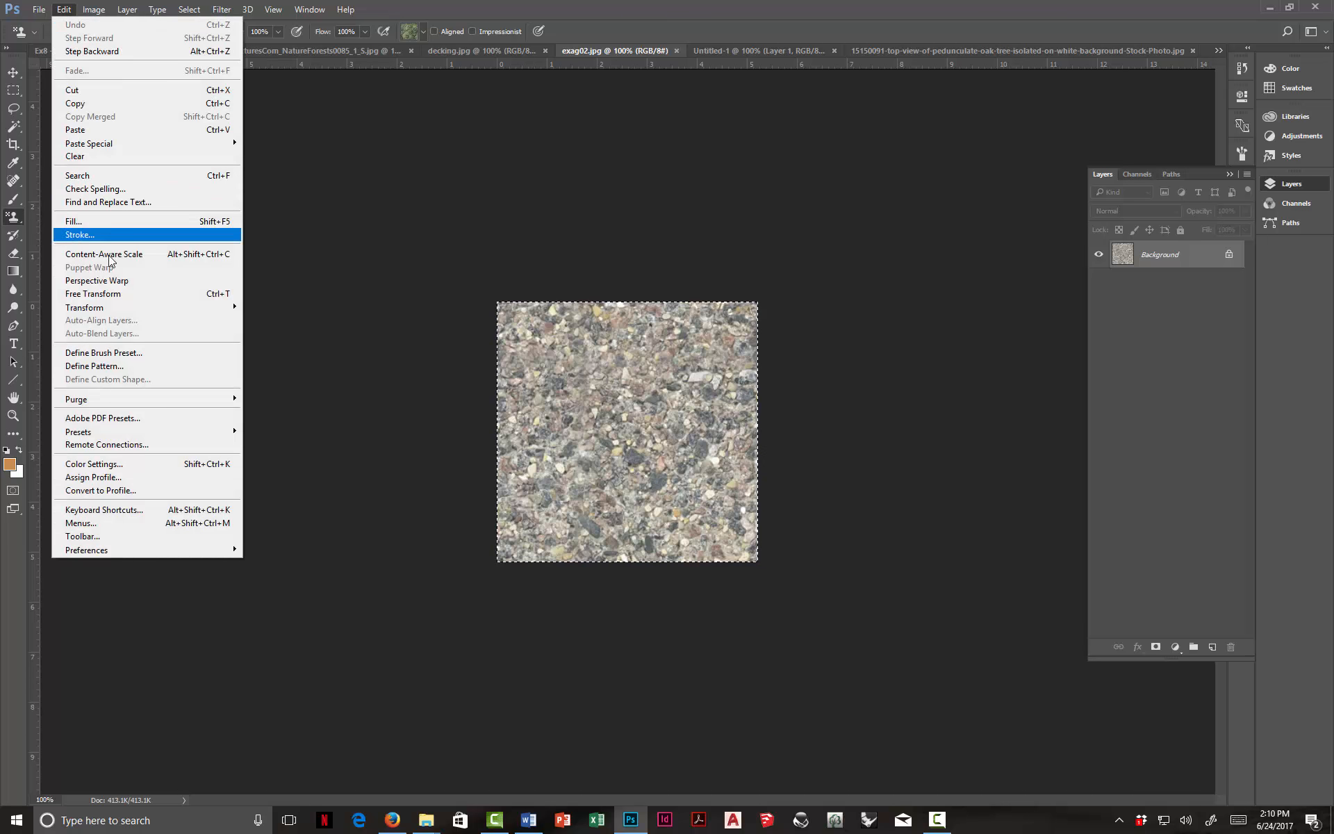
{"action": "left_click", "coordinate": [149, 366]}
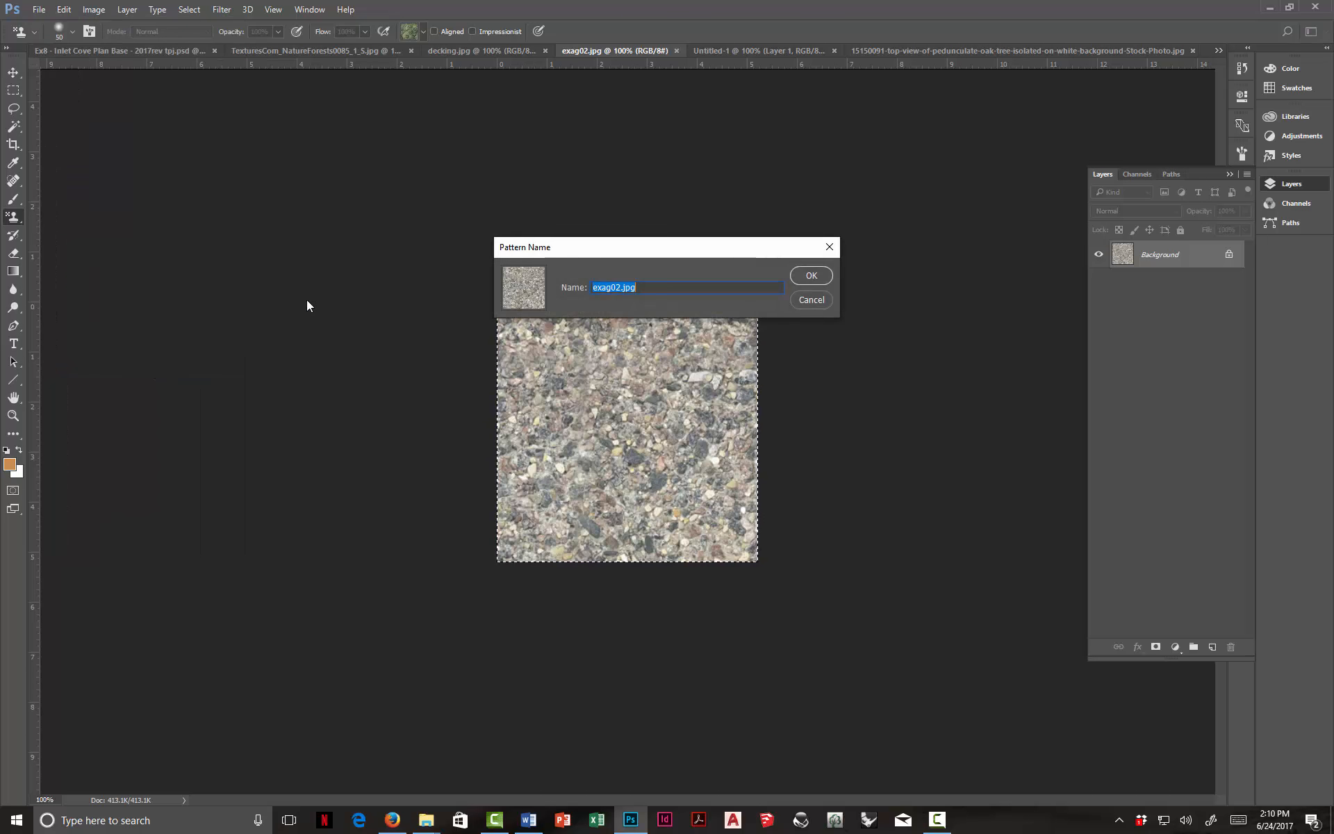
{"action": "left_click", "coordinate": [808, 277]}
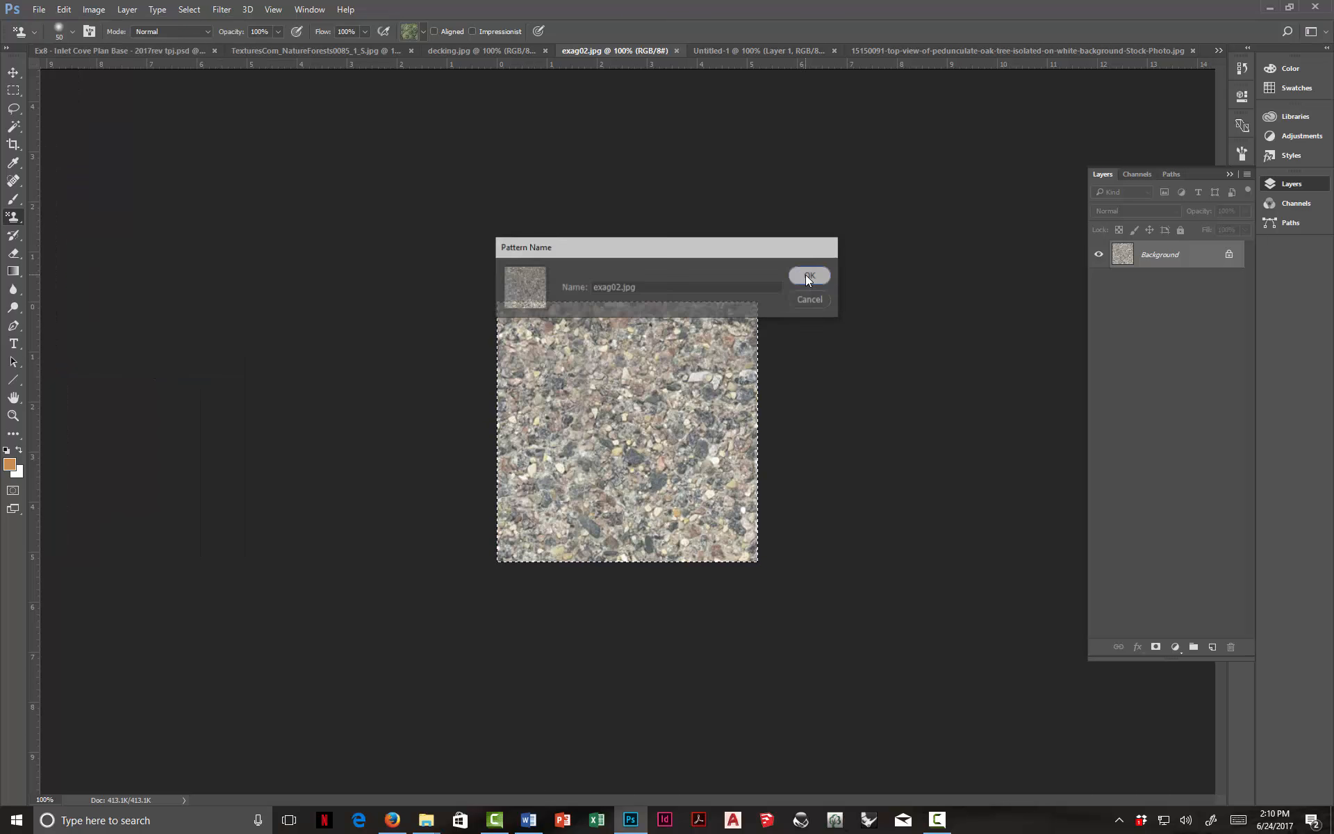
Step: In the site plan document, show the Pool Paving layer and add a new empty layer directly above it
{"action": "left_click", "coordinate": [105, 51]}
{"action": "scroll", "coordinate": [1162, 522], "scroll_direction": "down", "scroll_amount": 3}
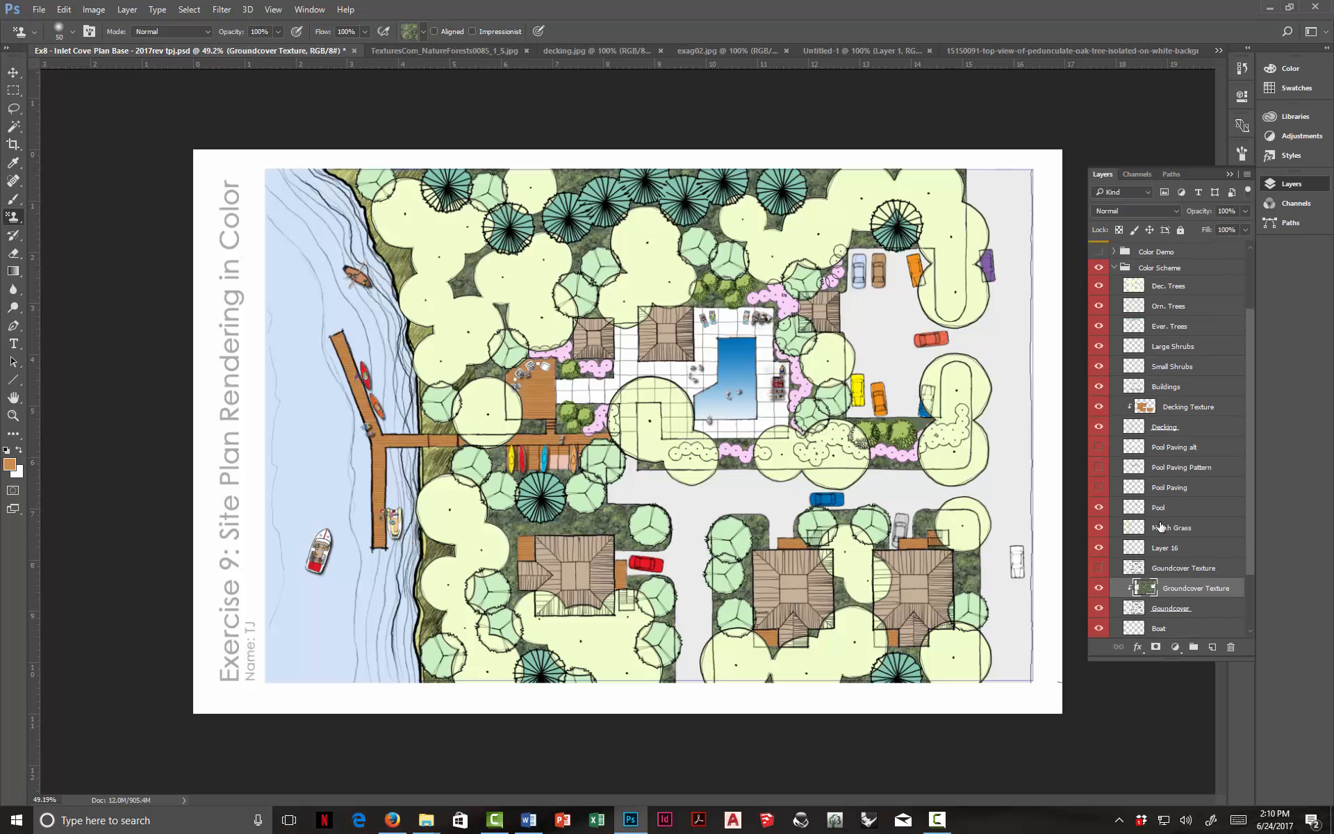
{"action": "left_click", "coordinate": [1160, 468]}
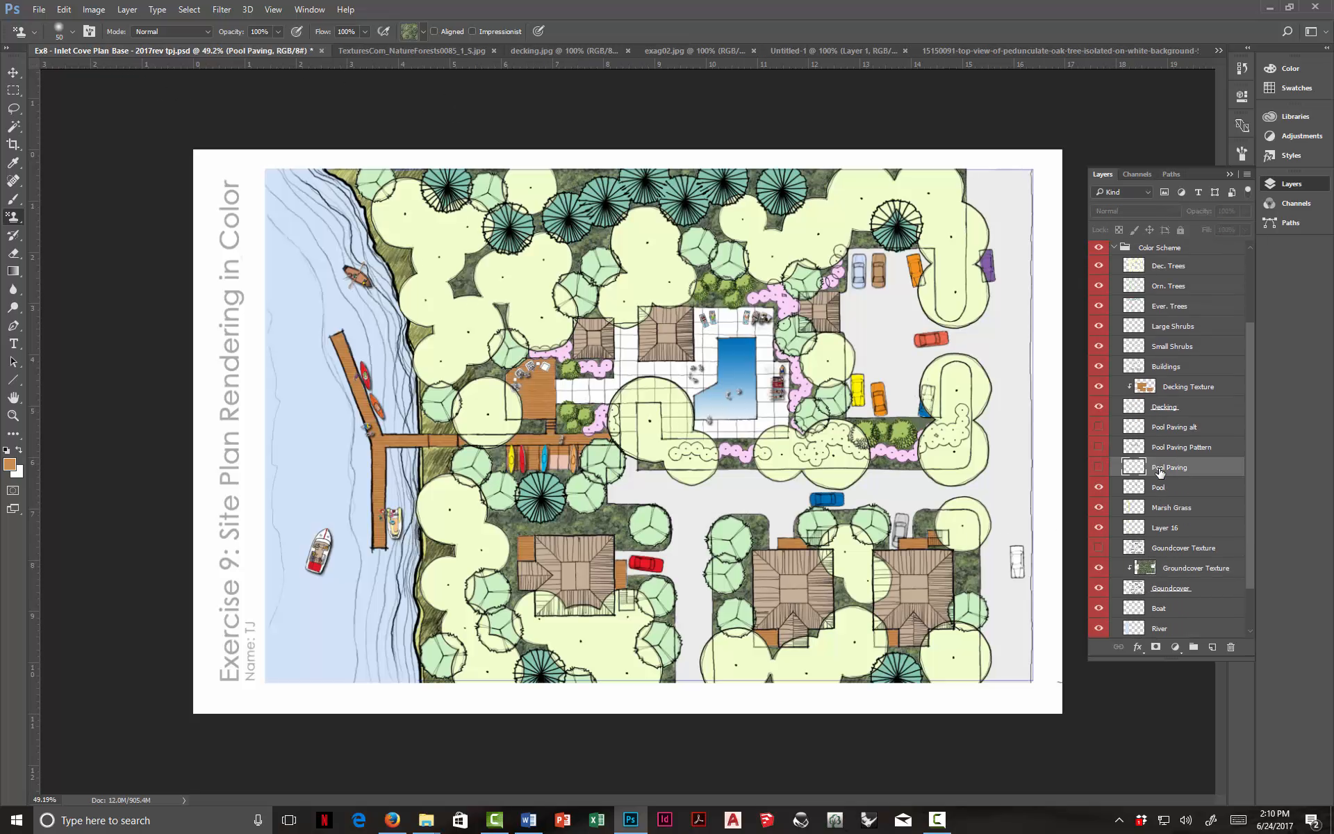
{"action": "left_click", "coordinate": [1100, 468]}
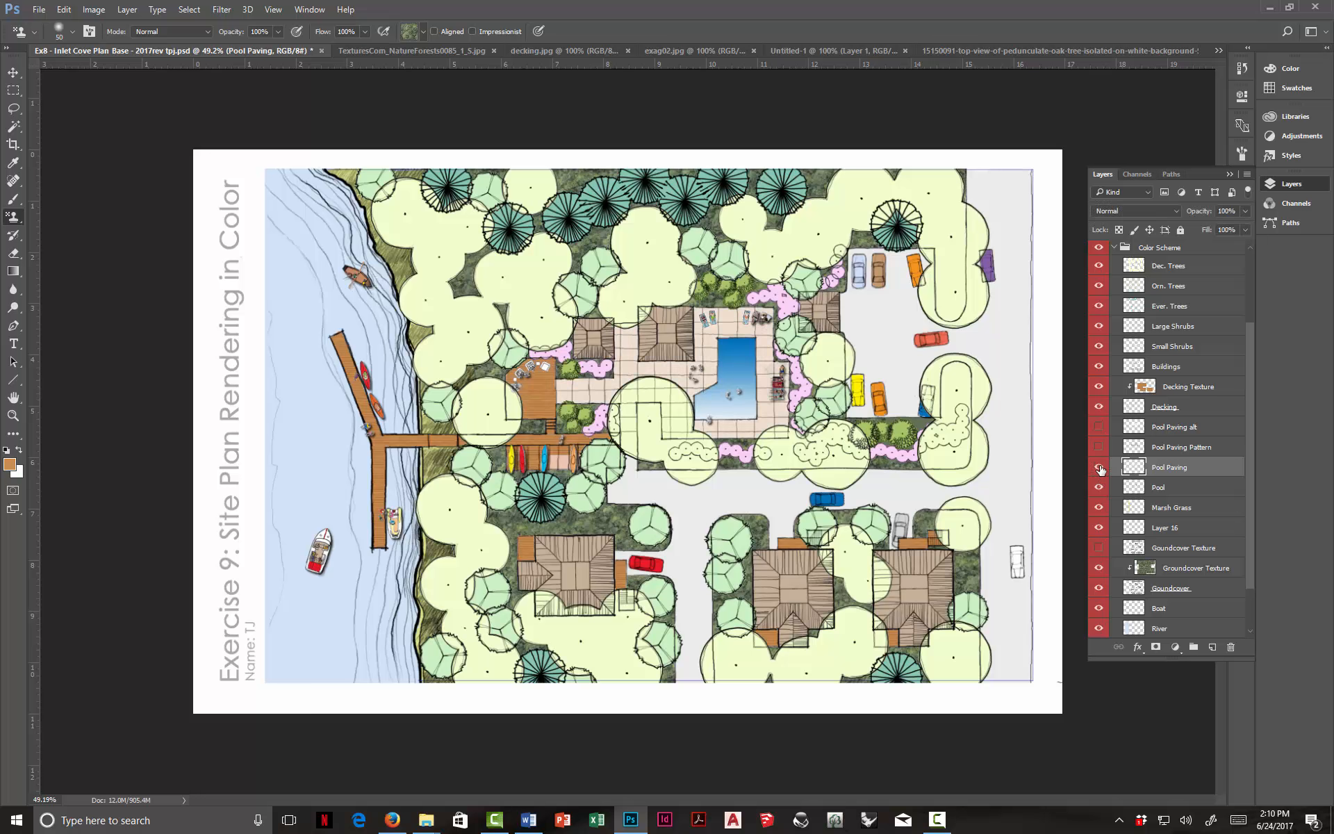
{"action": "left_click", "coordinate": [1212, 647]}
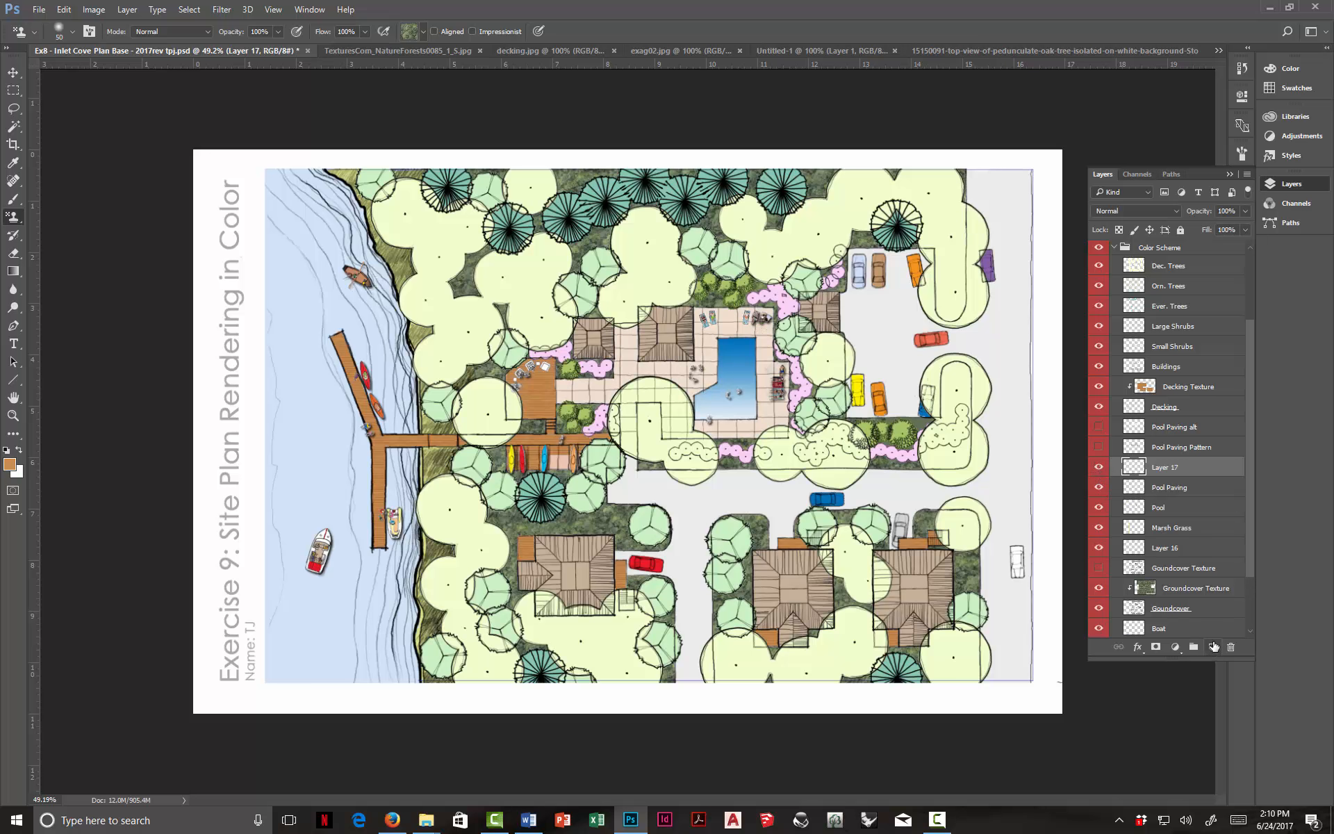
Step: Fill the new layer above Pool Paving with the groundcover pattern in Normal mode at 100% opacity
{"action": "left_click", "coordinate": [64, 10]}
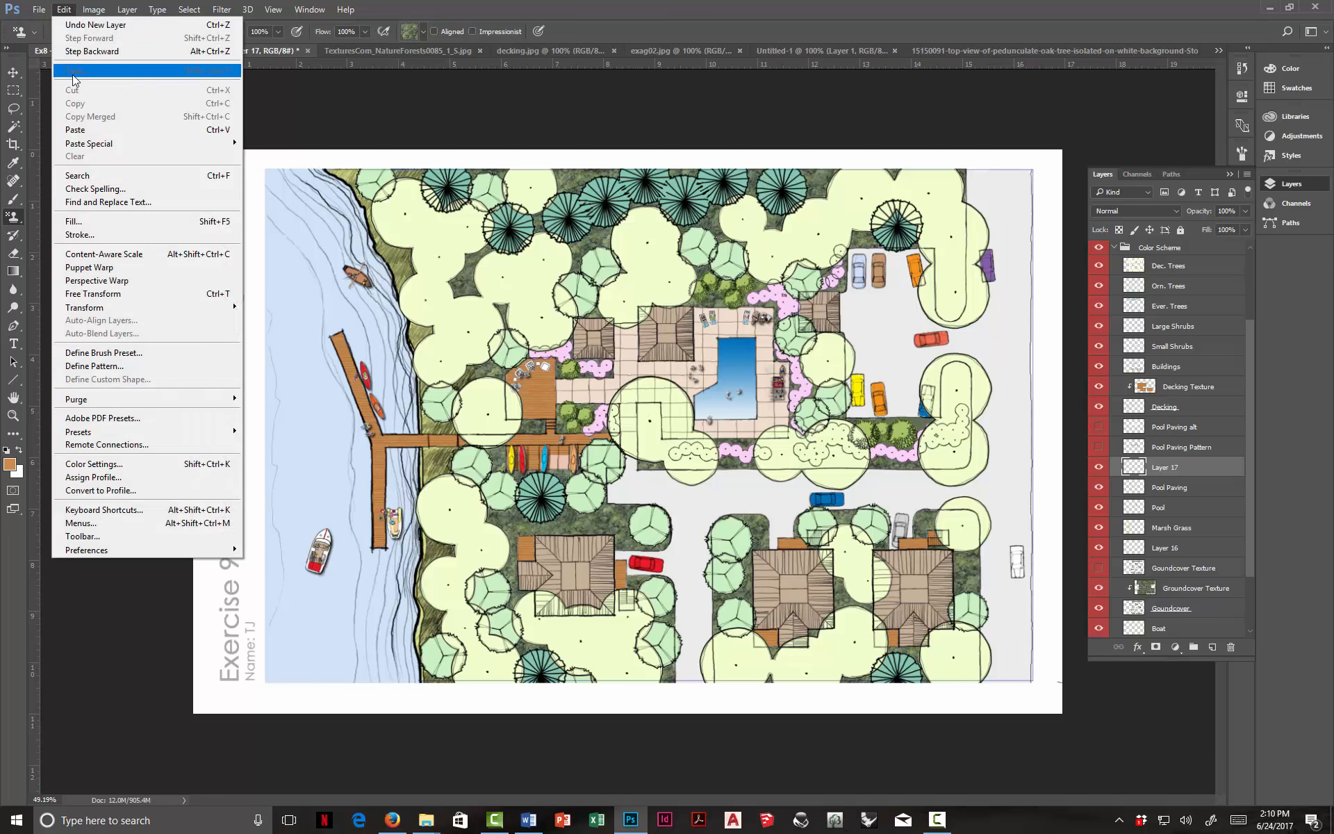
{"action": "left_click", "coordinate": [97, 216]}
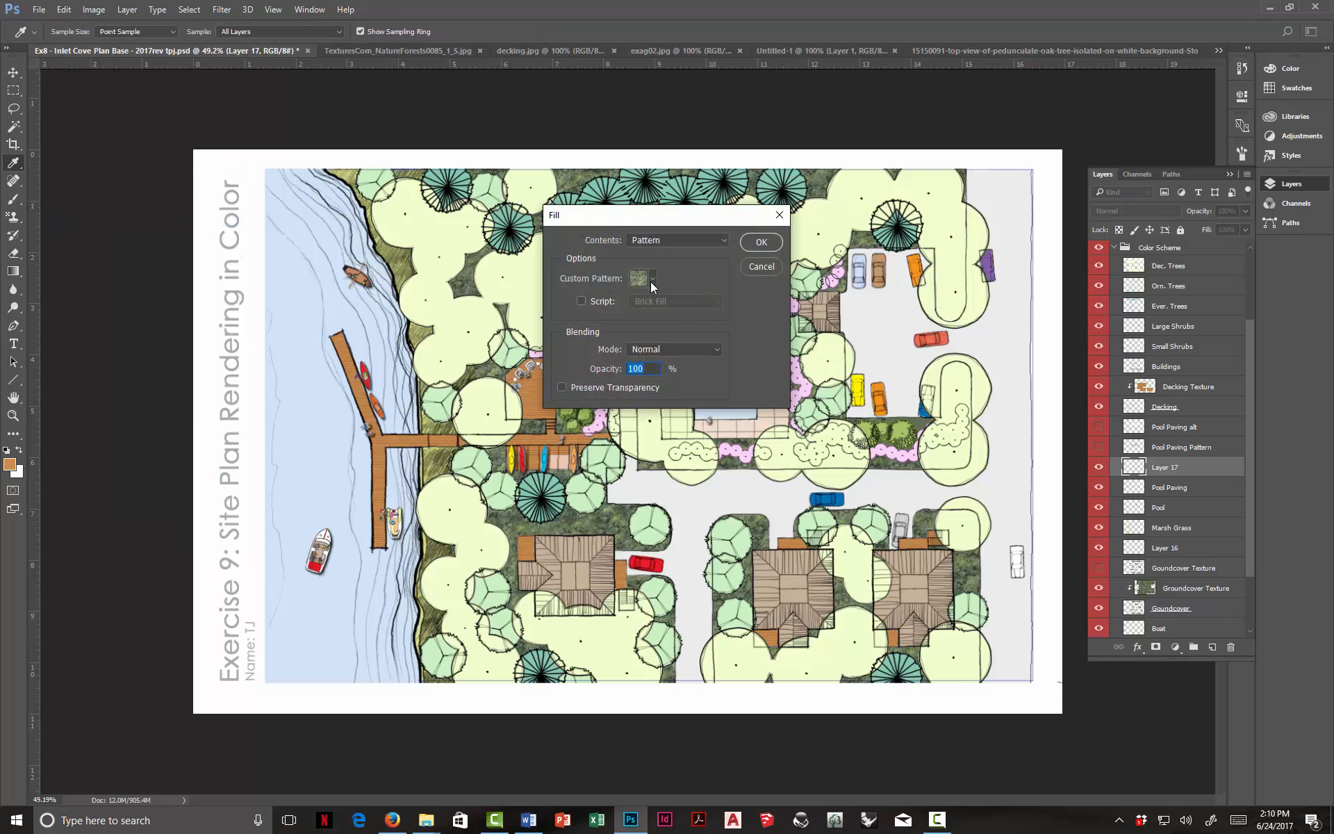
{"action": "left_click", "coordinate": [651, 280]}
{"action": "left_click", "coordinate": [653, 280]}
{"action": "left_click", "coordinate": [761, 243]}
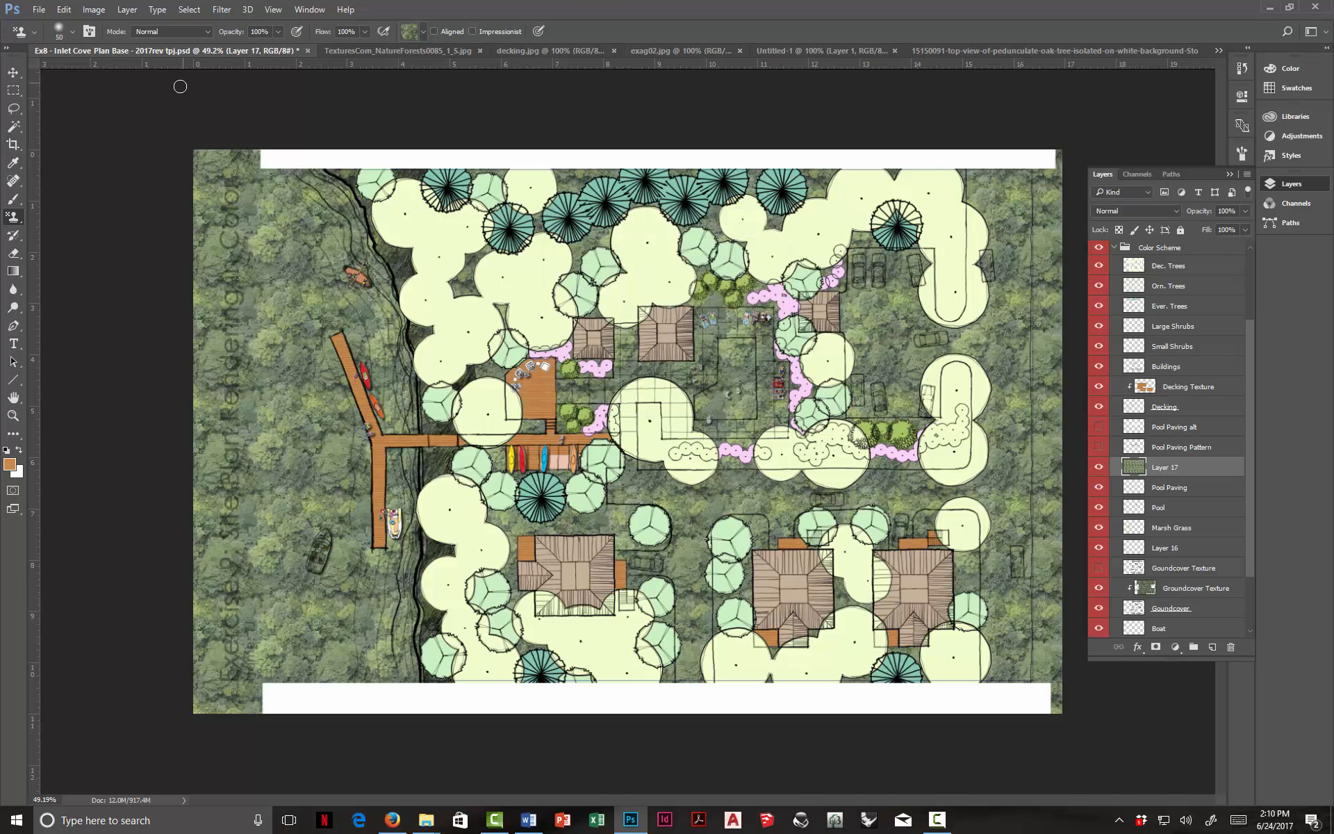
Step: Fill the new layer above Pool Paving with the exag02.jpg aggregate pattern in Normal mode at 100% opacity
{"action": "left_click", "coordinate": [63, 9]}
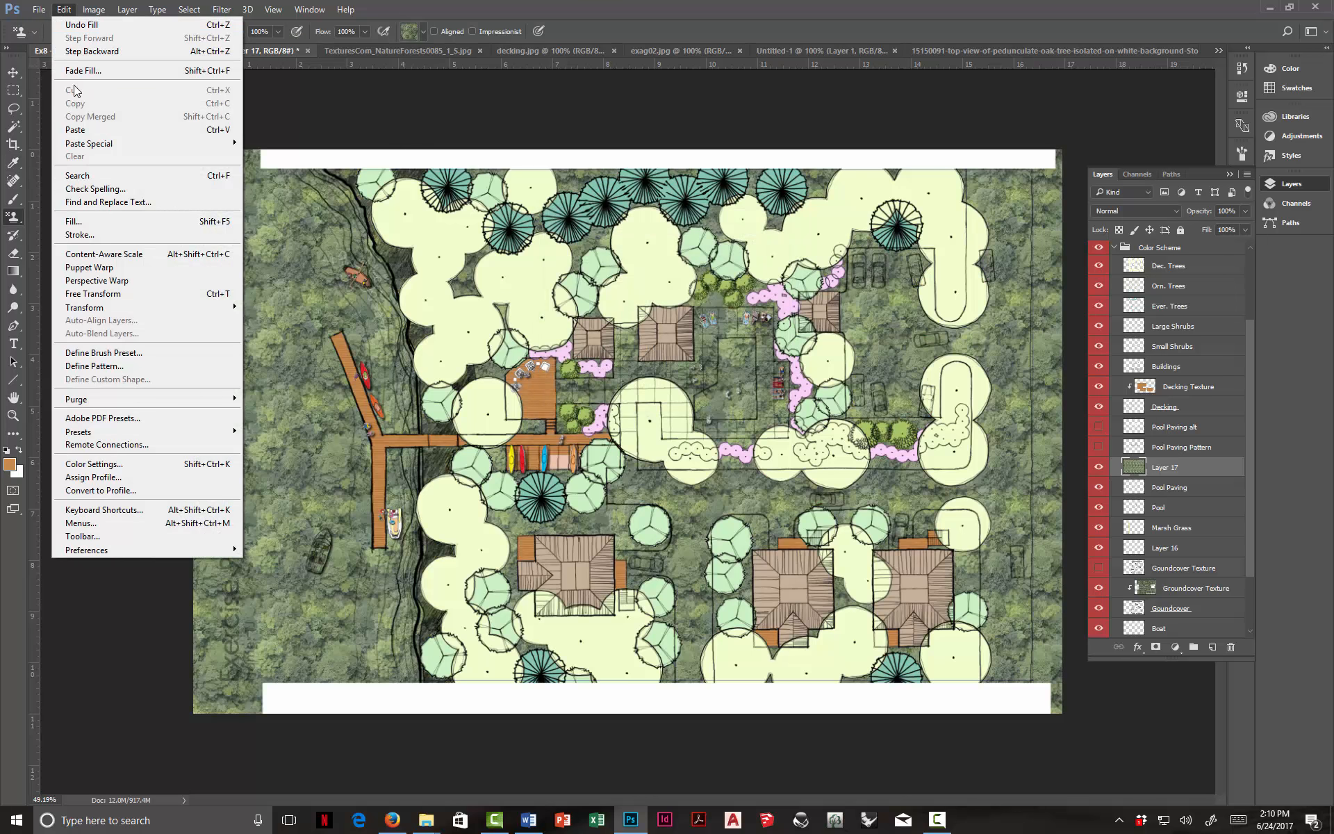
{"action": "left_click", "coordinate": [97, 221]}
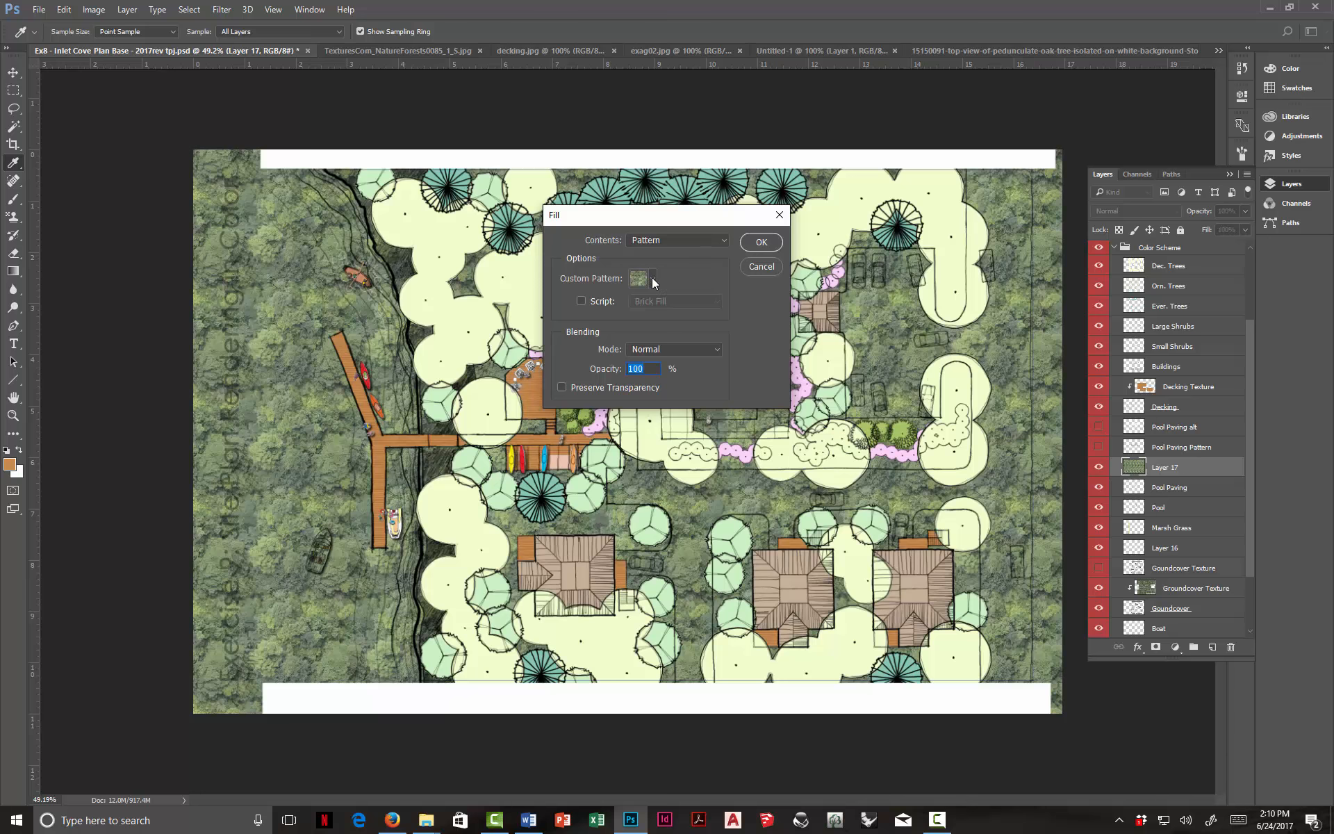
{"action": "left_click", "coordinate": [652, 279]}
{"action": "left_click", "coordinate": [661, 496]}
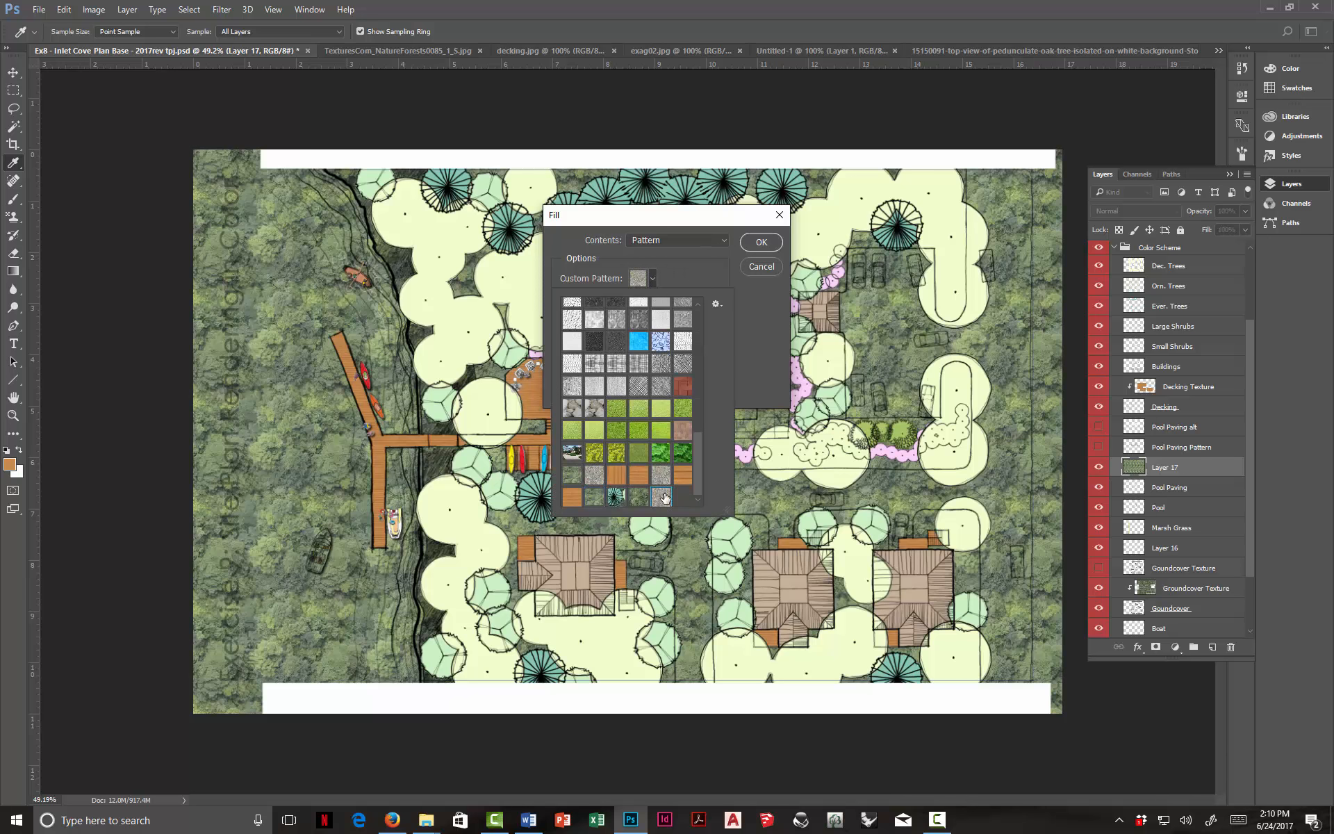
{"action": "left_click", "coordinate": [761, 242]}
{"action": "key", "text": "s"}
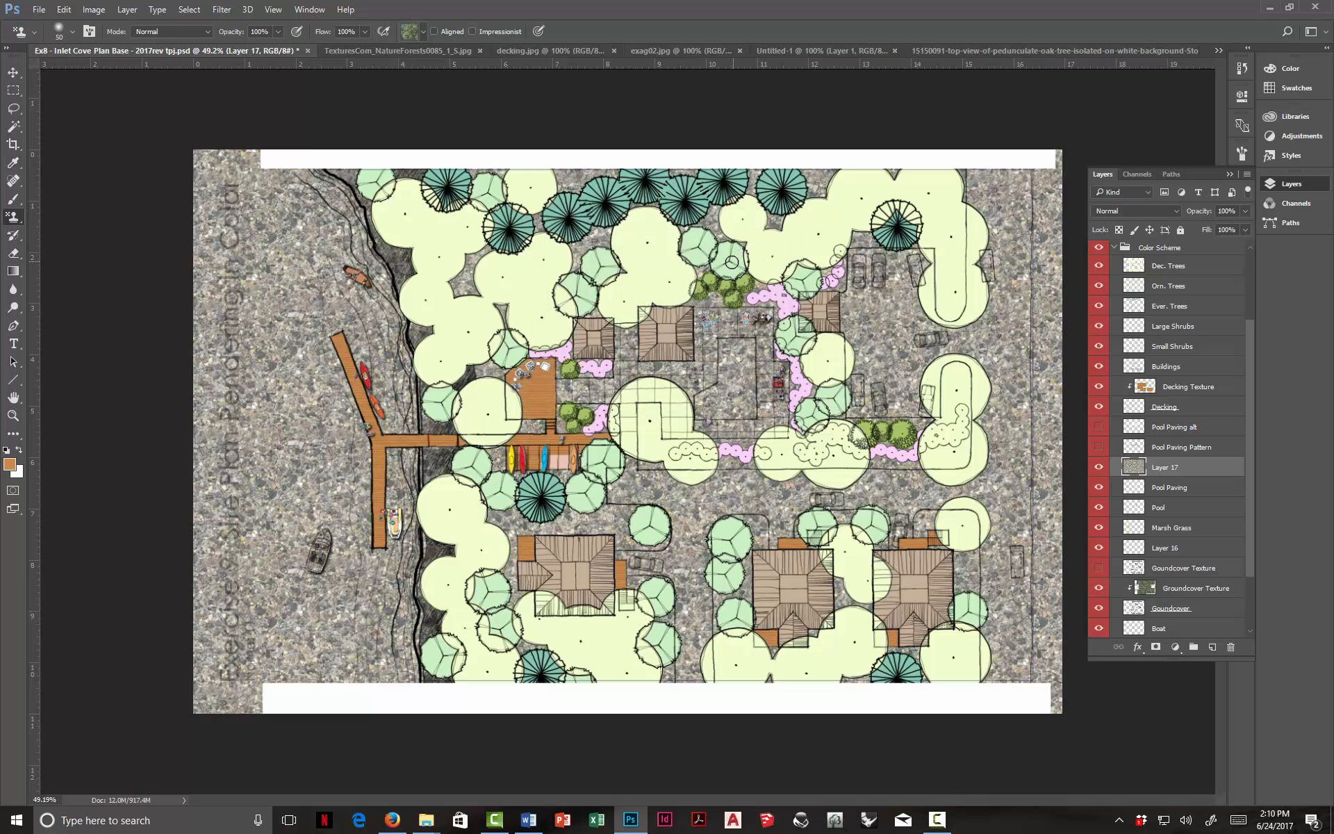
Step: Scale the aggregate texture down to about 19%, place it over the paving between the wood deck and the pool, and apply the transformation
{"action": "key", "text": "ctrl+t"}
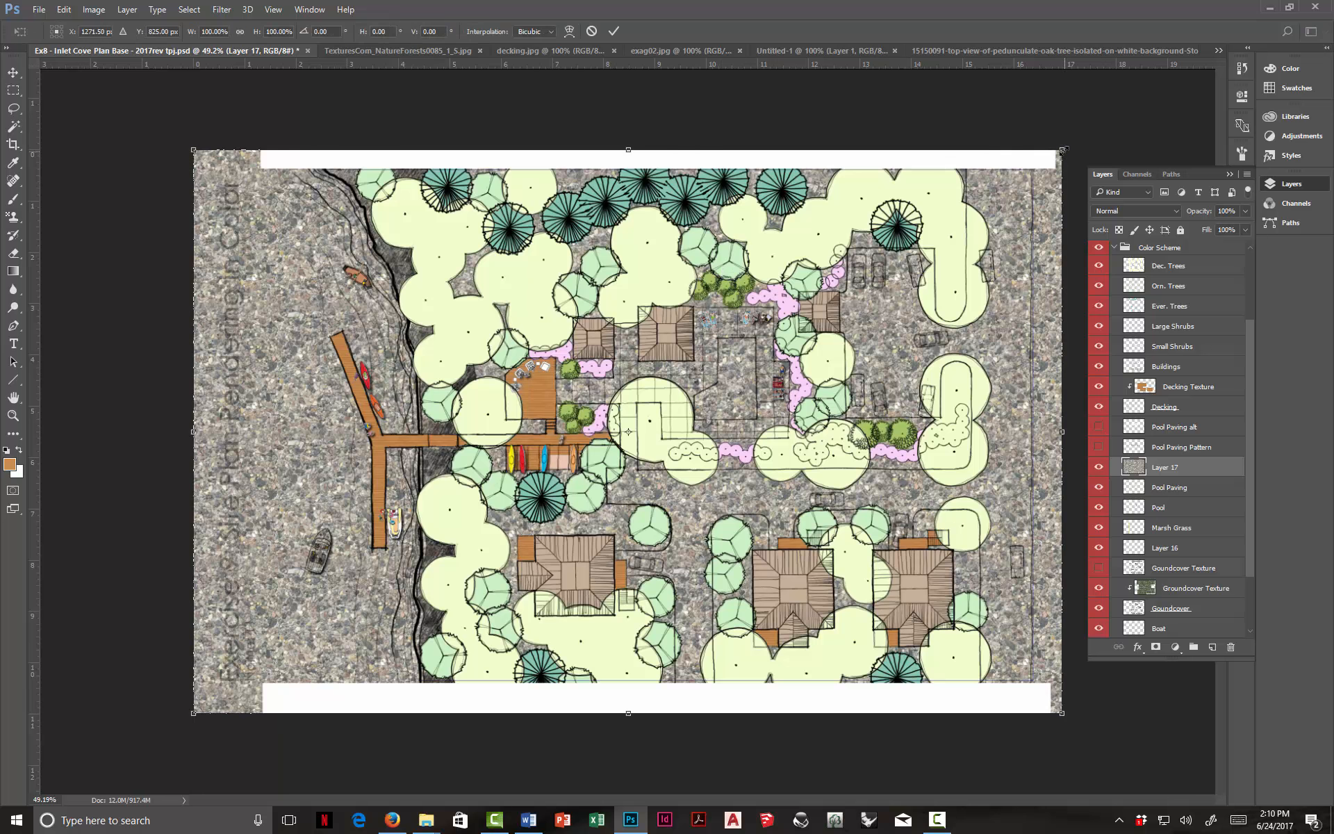
{"action": "left_click_drag", "start_coordinate": [1058, 155], "coordinate": [419, 494]}
{"action": "left_click_drag", "start_coordinate": [387, 589], "coordinate": [698, 362]}
{"action": "scroll", "coordinate": [694, 348], "scroll_direction": "up", "scroll_amount": 4}
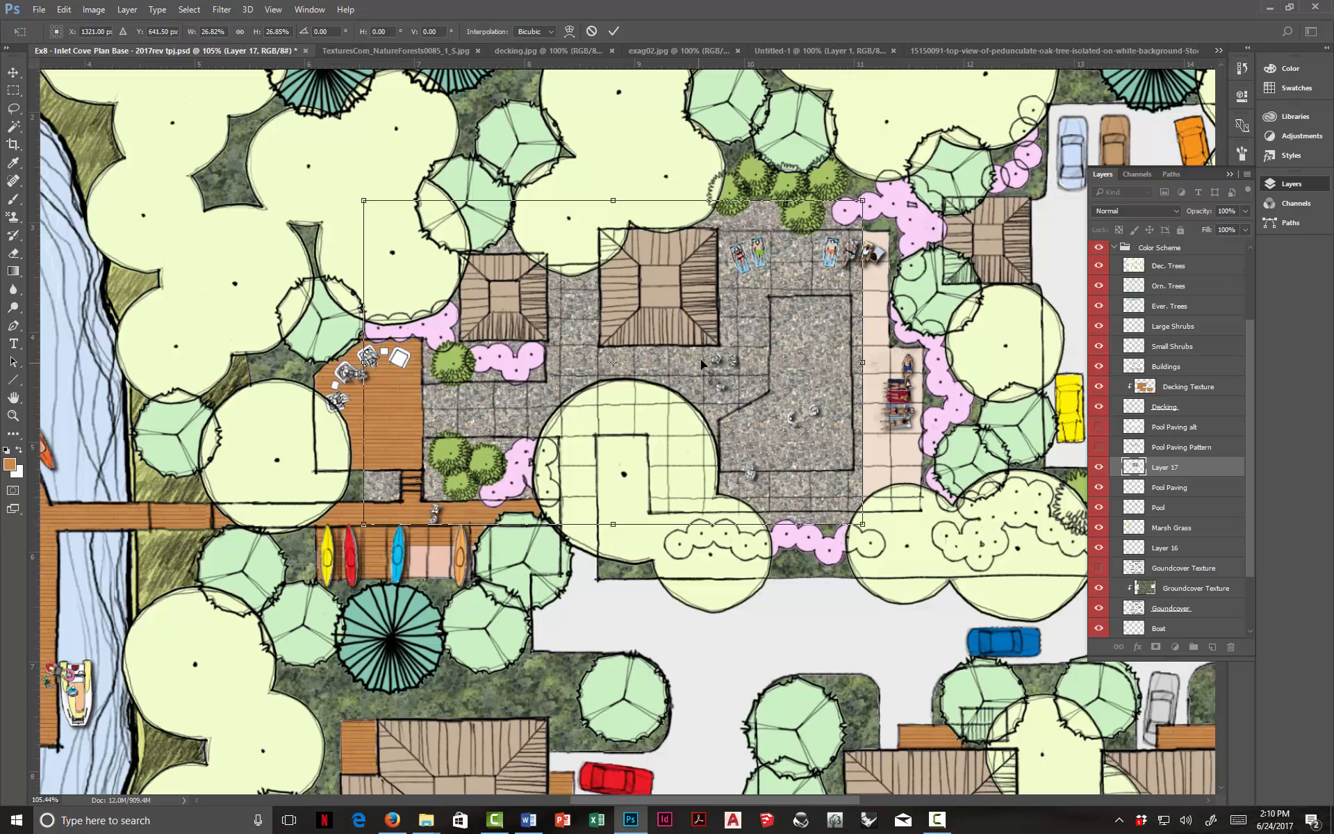
{"action": "left_click_drag", "start_coordinate": [846, 214], "coordinate": [704, 286]}
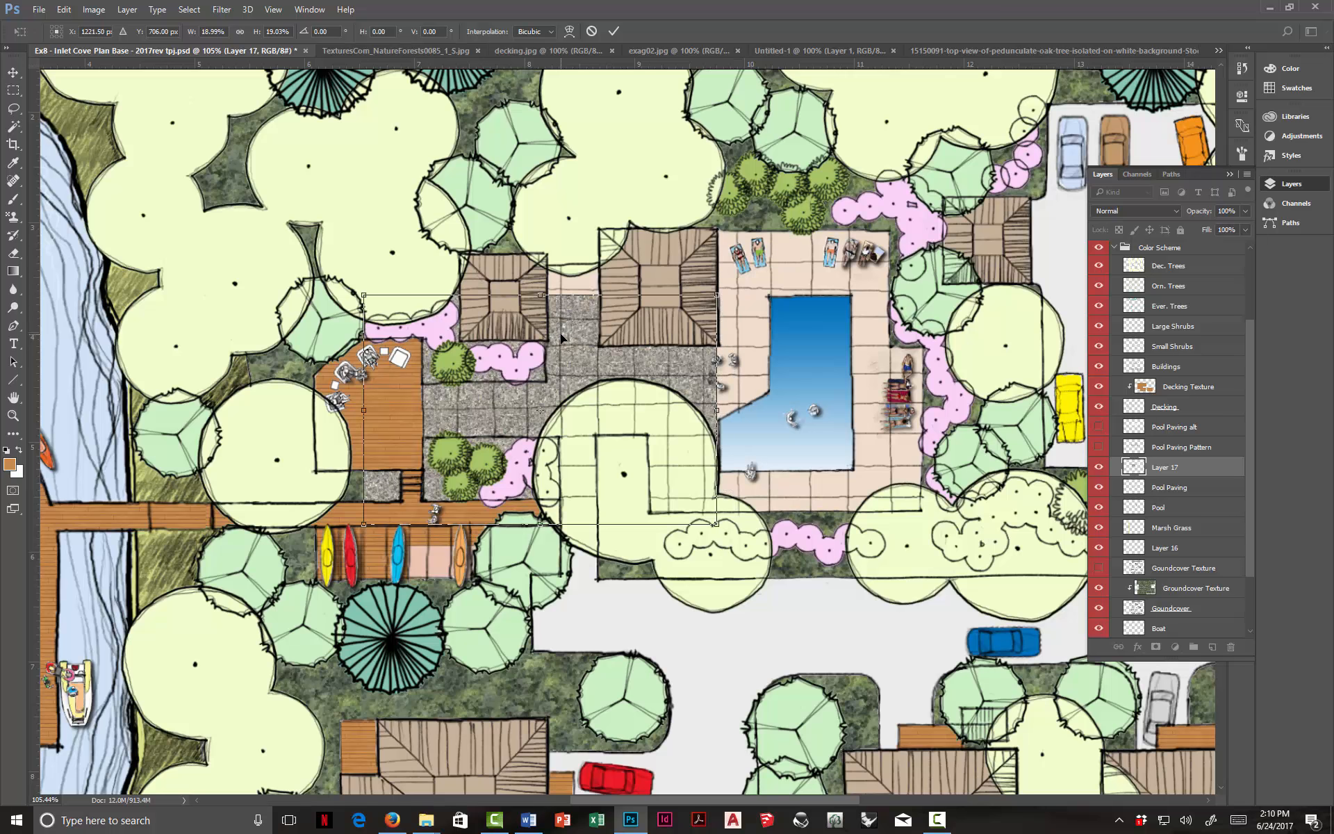
{"action": "left_click", "coordinate": [15, 69]}
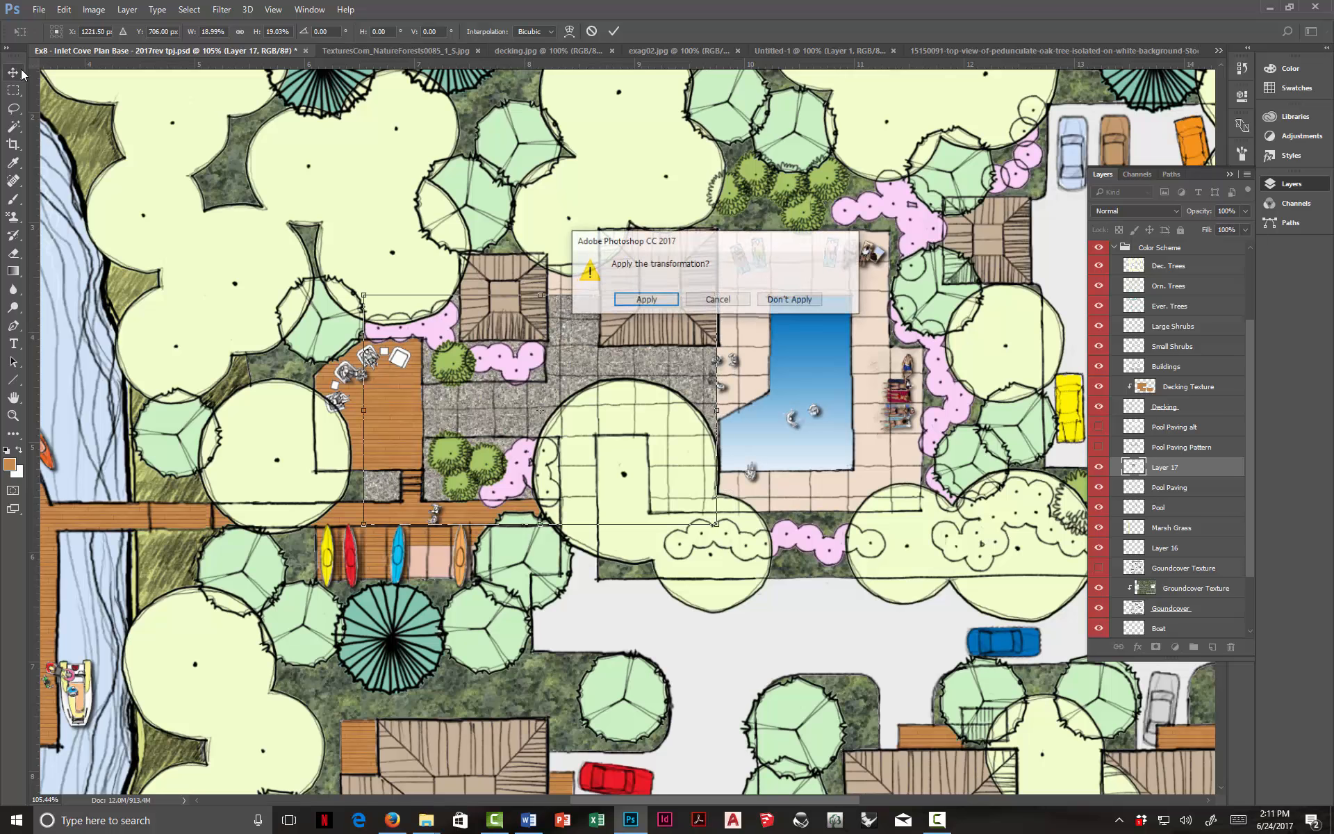
{"action": "left_click", "coordinate": [627, 302]}
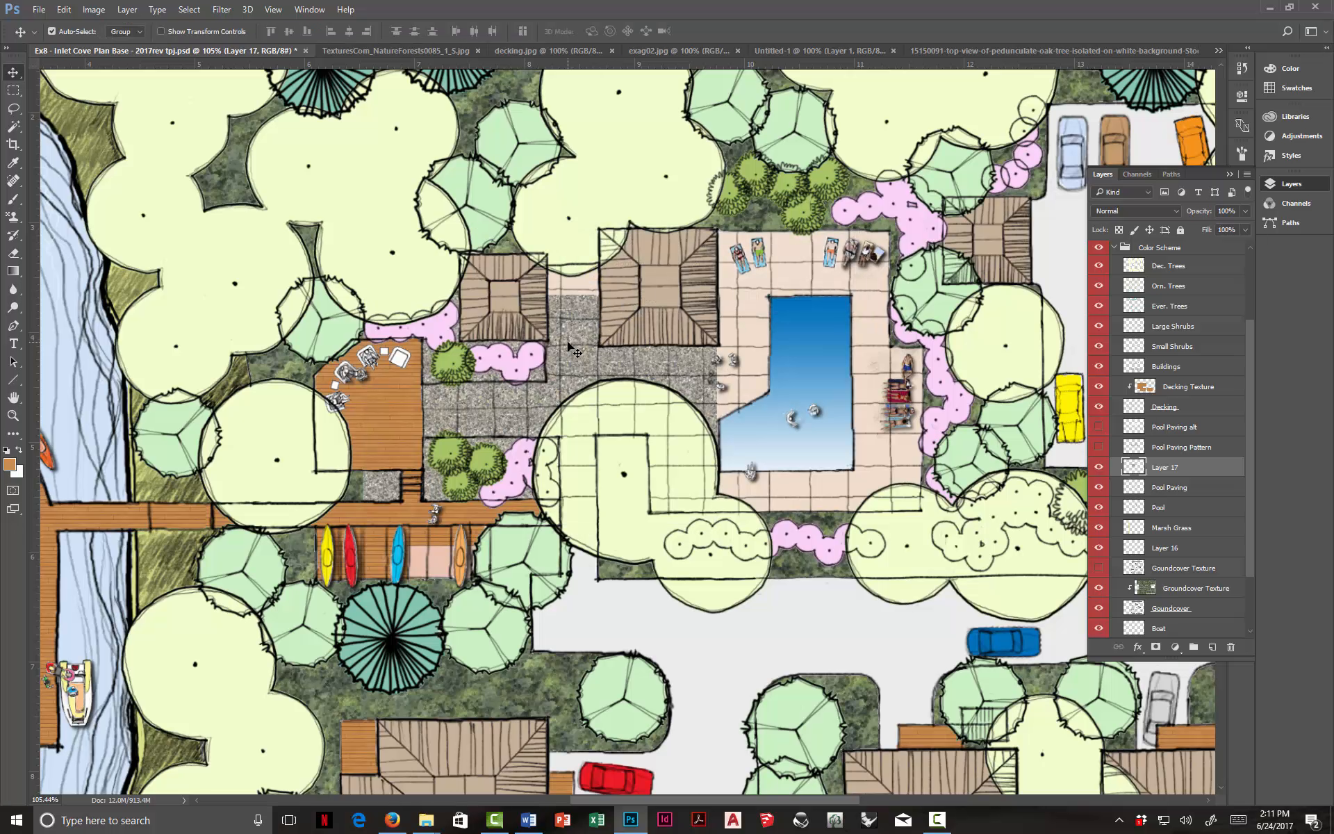
Step: Duplicate the aggregate patch across the whole pool area within its layer, clip the layer to Pool Paving, and clear the selection
{"action": "key", "text": "ctrl+a"}
{"action": "left_click_drag", "start_coordinate": [563, 330], "coordinate": [792, 387]}
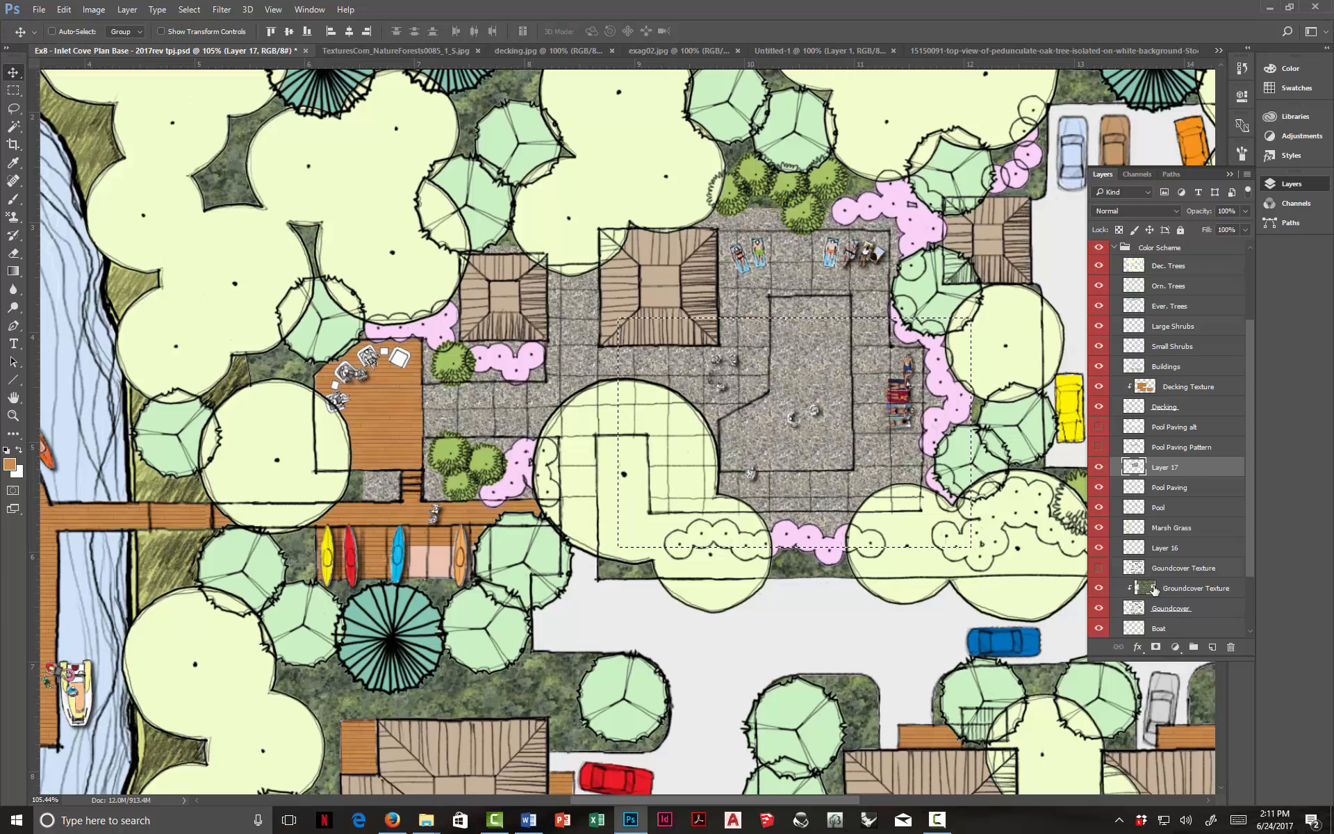
{"action": "left_click", "coordinate": [1160, 476], "text": "alt"}
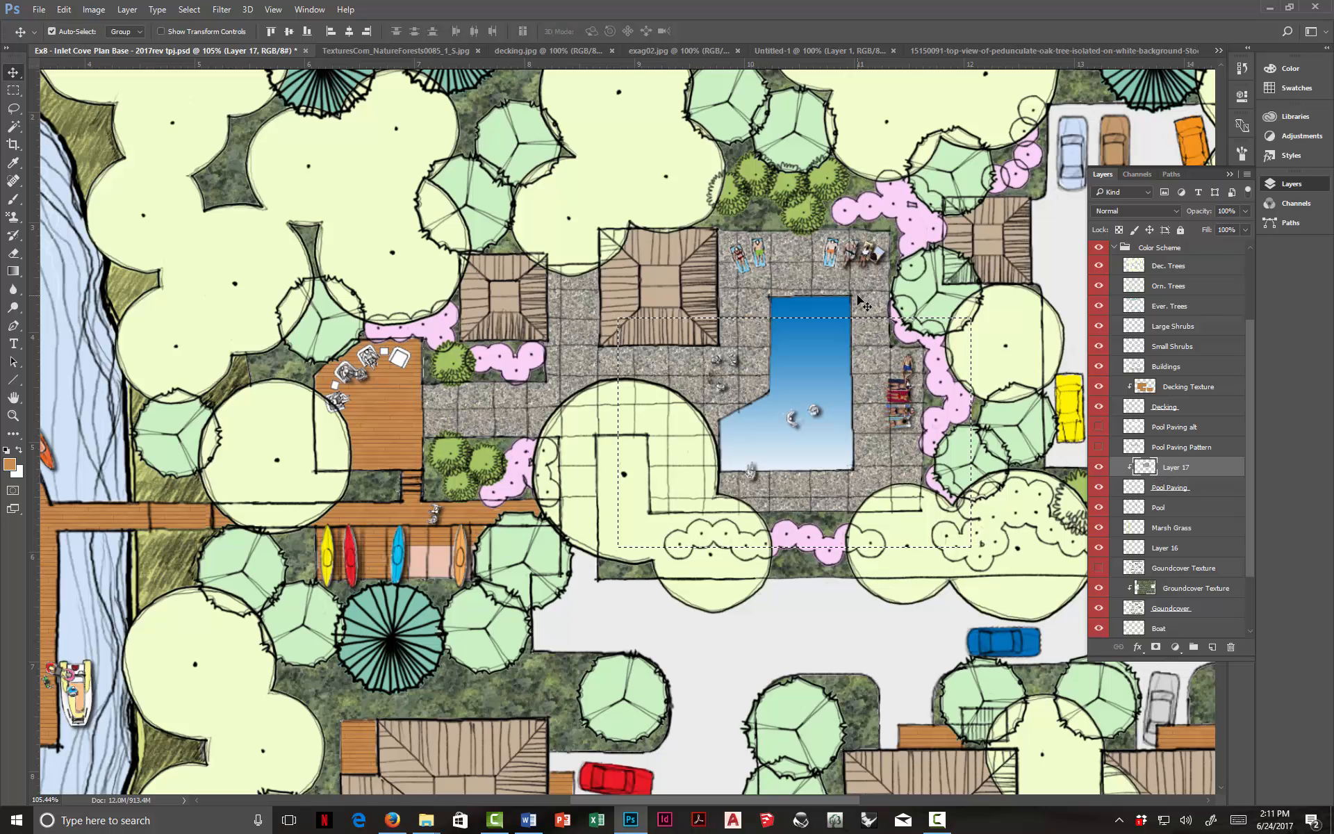
{"action": "key", "text": "ctrl+d"}
Step: Adjust the paving texture with Hue/Saturation to hue +3, saturation +50 and lightness +41, and fit the whole plan in view
{"action": "left_click", "coordinate": [96, 10]}
{"action": "mouse_move", "coordinate": [115, 45]}
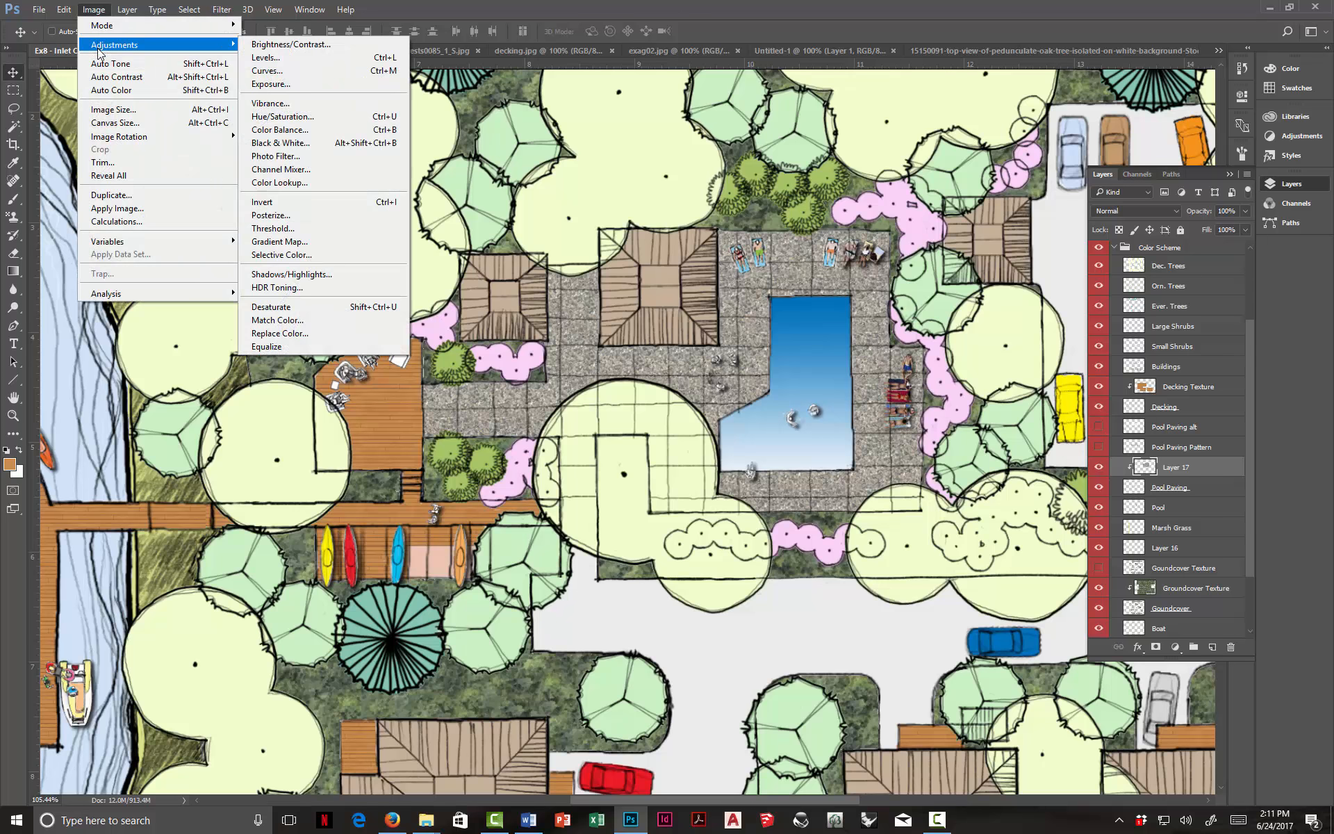
{"action": "left_click", "coordinate": [282, 116]}
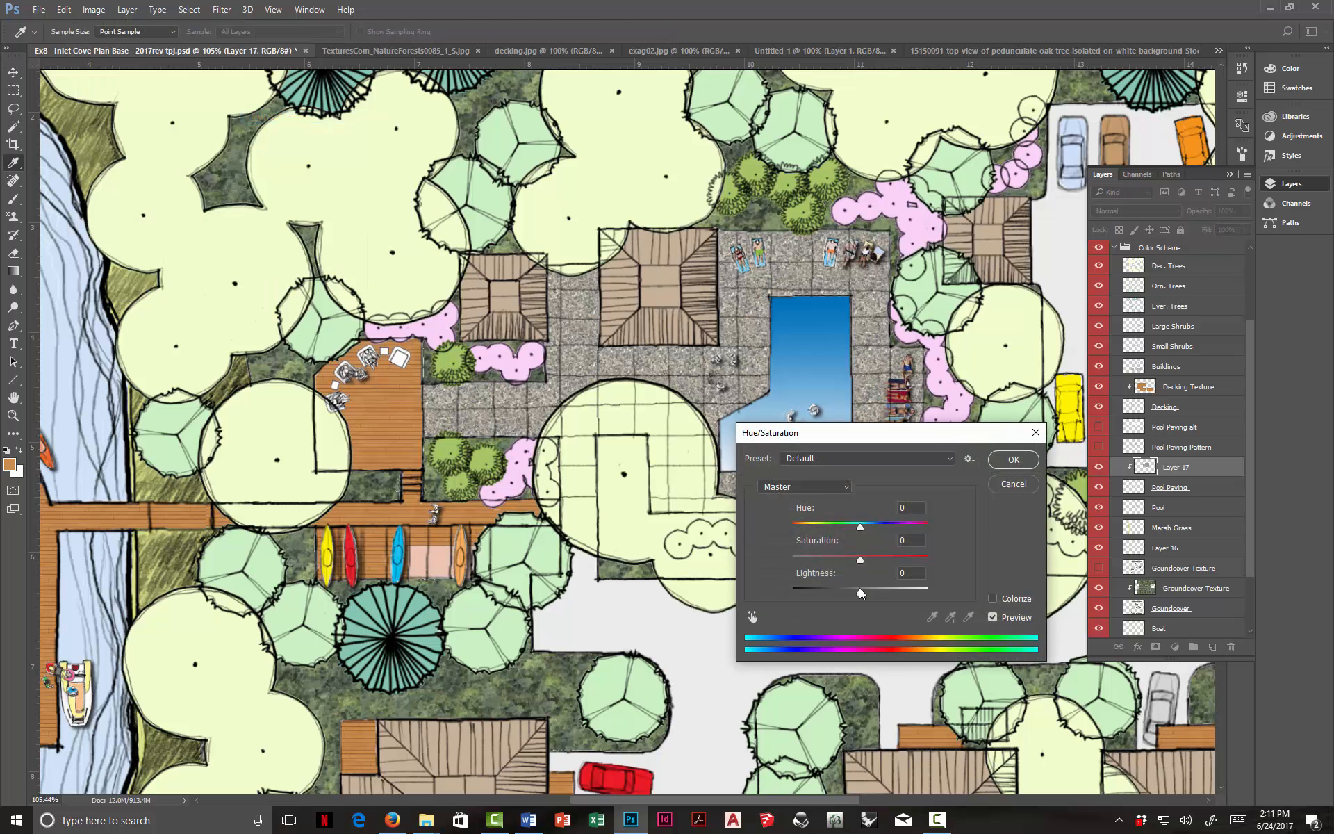
{"action": "left_click_drag", "start_coordinate": [860, 592], "coordinate": [880, 596]}
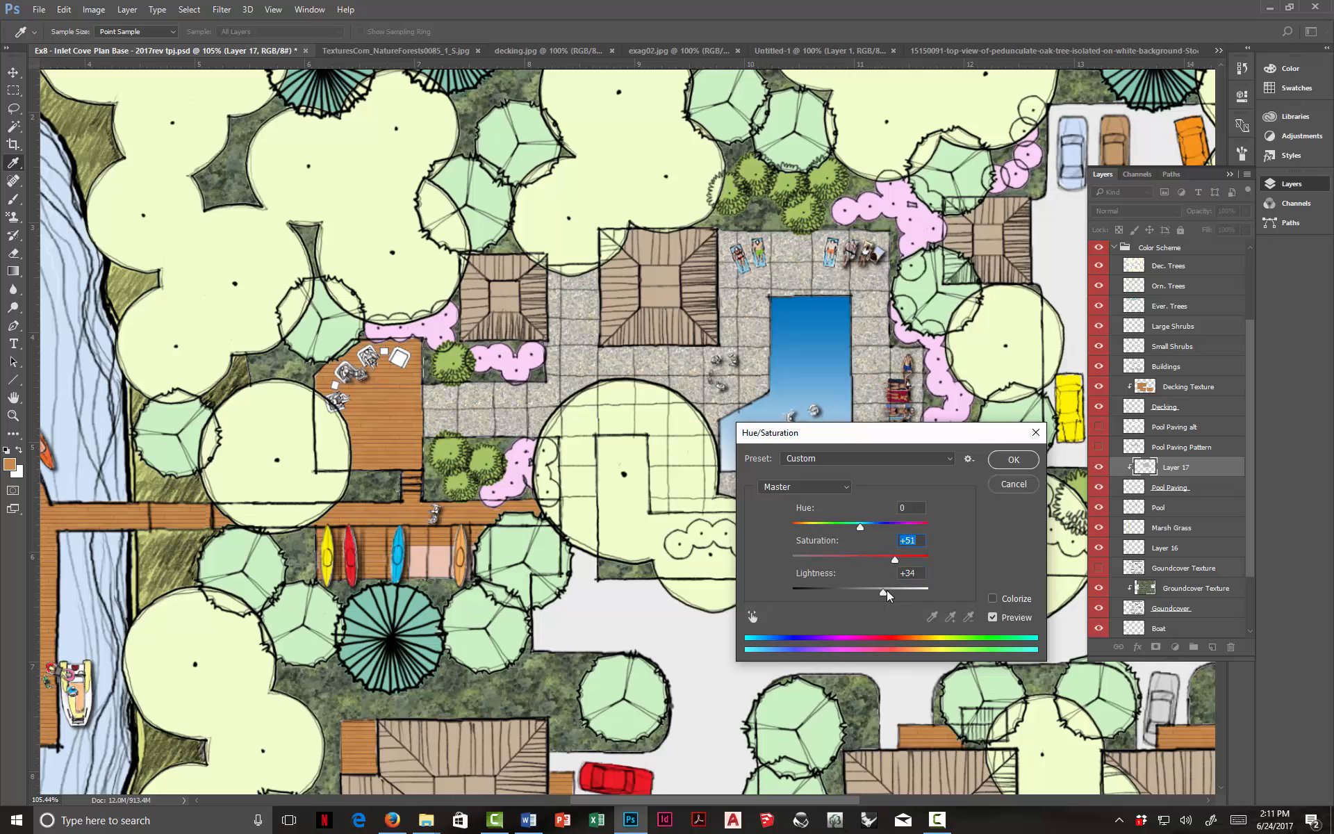
{"action": "left_click_drag", "start_coordinate": [886, 589], "coordinate": [889, 590]}
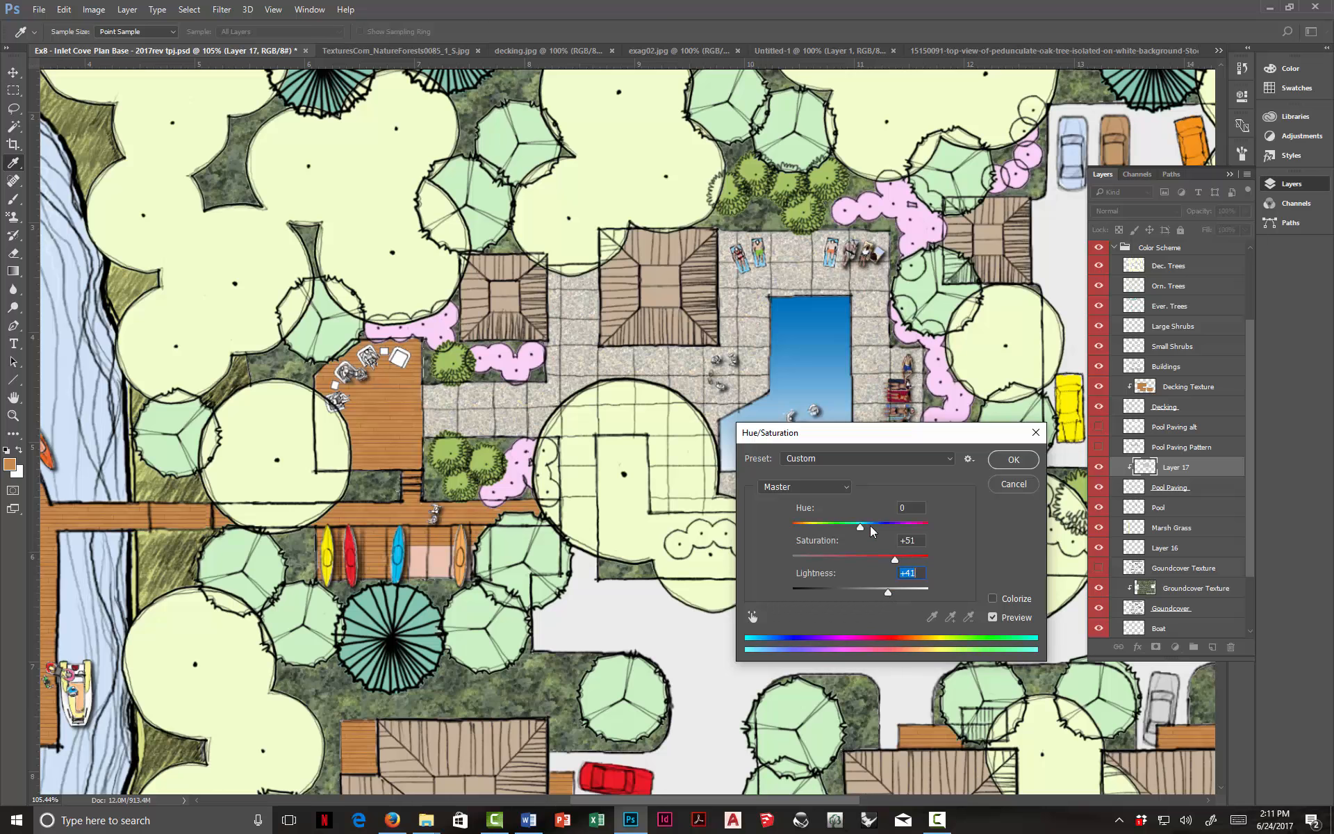
{"action": "left_click", "coordinate": [895, 559]}
{"action": "left_click_drag", "start_coordinate": [863, 528], "coordinate": [863, 528]}
{"action": "left_click", "coordinate": [992, 616]}
{"action": "left_click", "coordinate": [993, 617]}
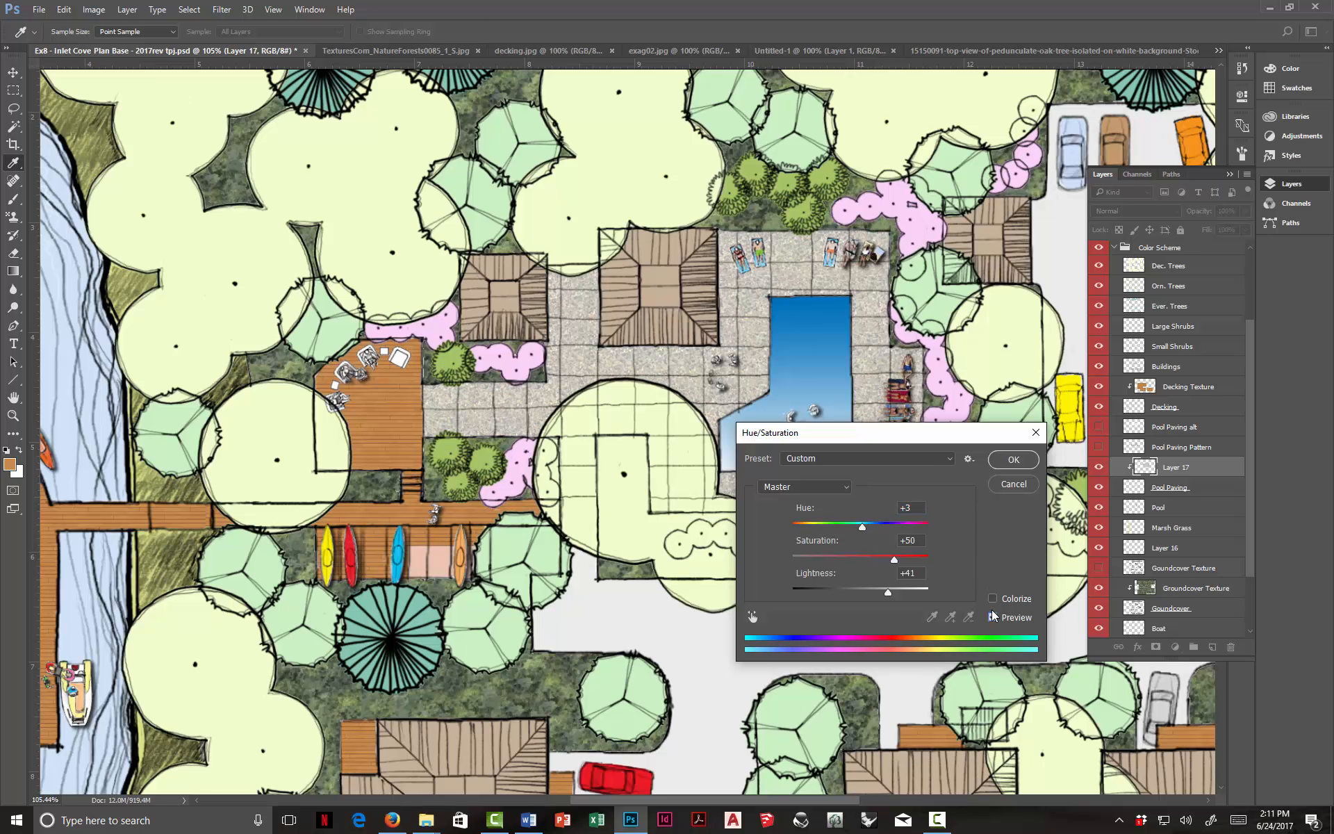
{"action": "left_click", "coordinate": [1014, 460]}
{"action": "key", "text": "ctrl+0"}
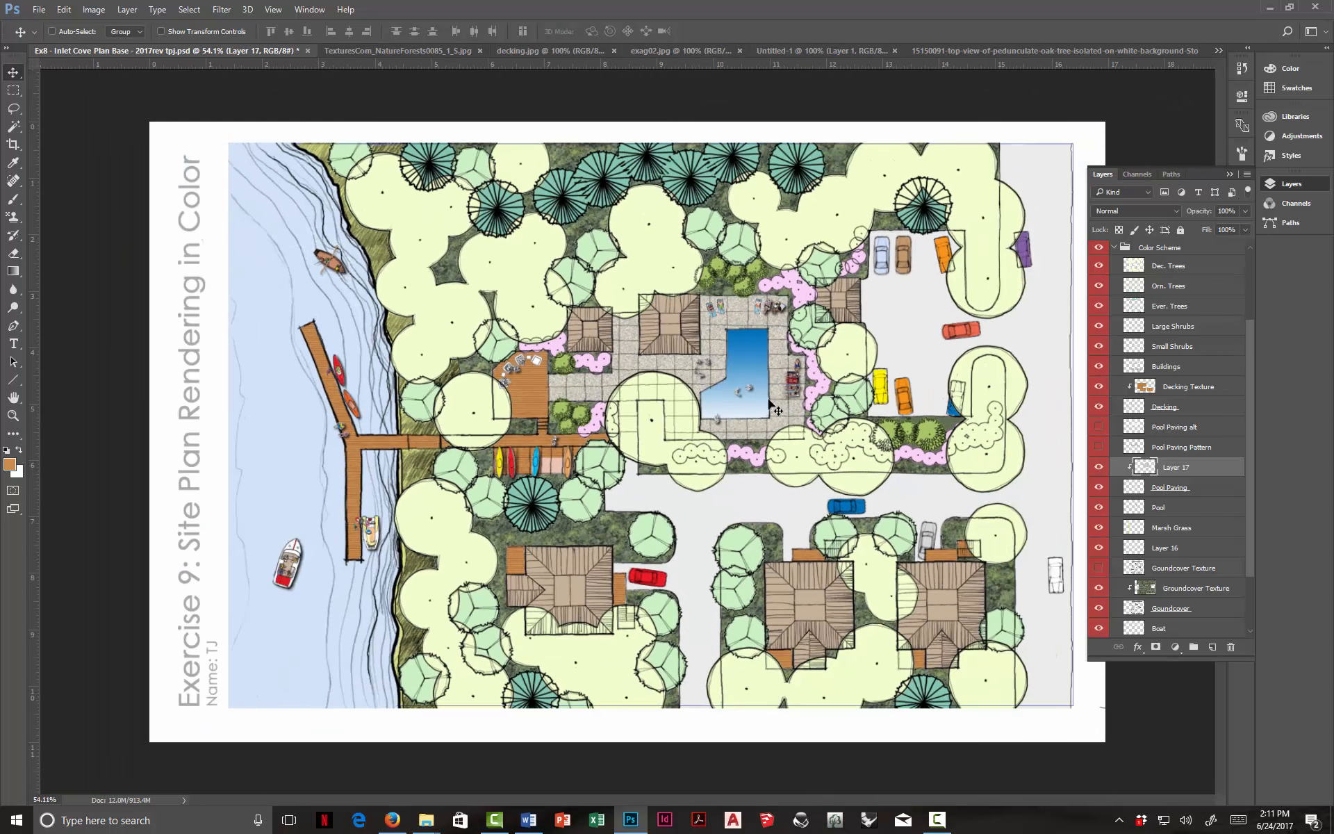